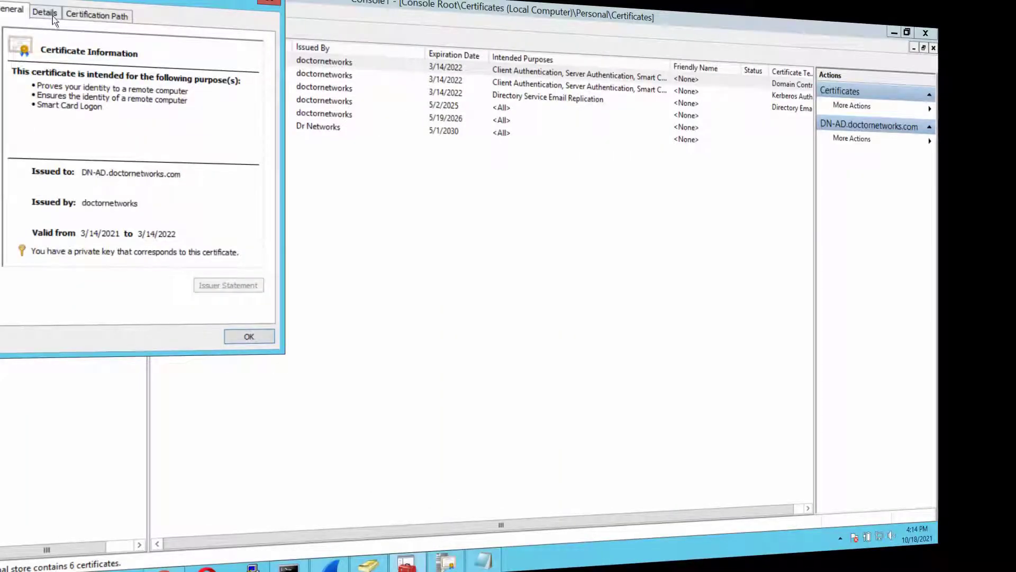
Step: Examine the detail fields of the DN-AD.doctornetworks.com certificate, including its issuer
left_click(52, 16)
left_click(32, 128)
scroll(44, 147, "down", 5)
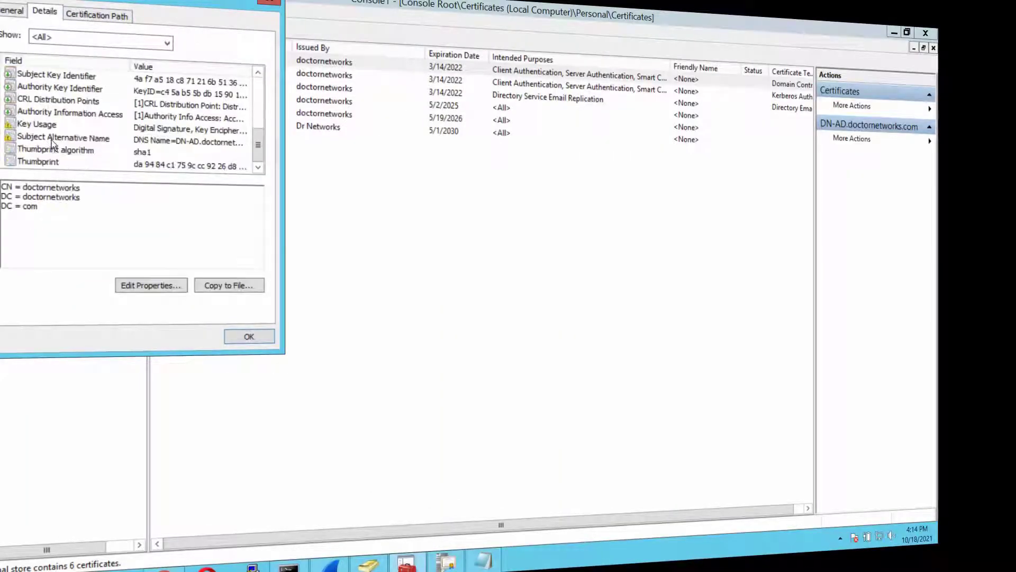
scroll(53, 142, "up", 3)
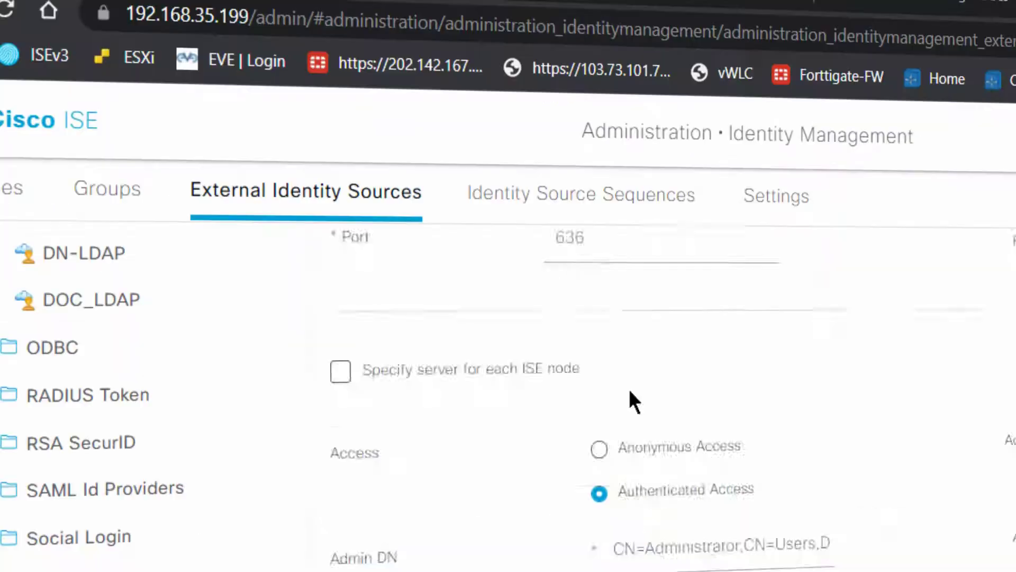
scroll(629, 399, "down", 5)
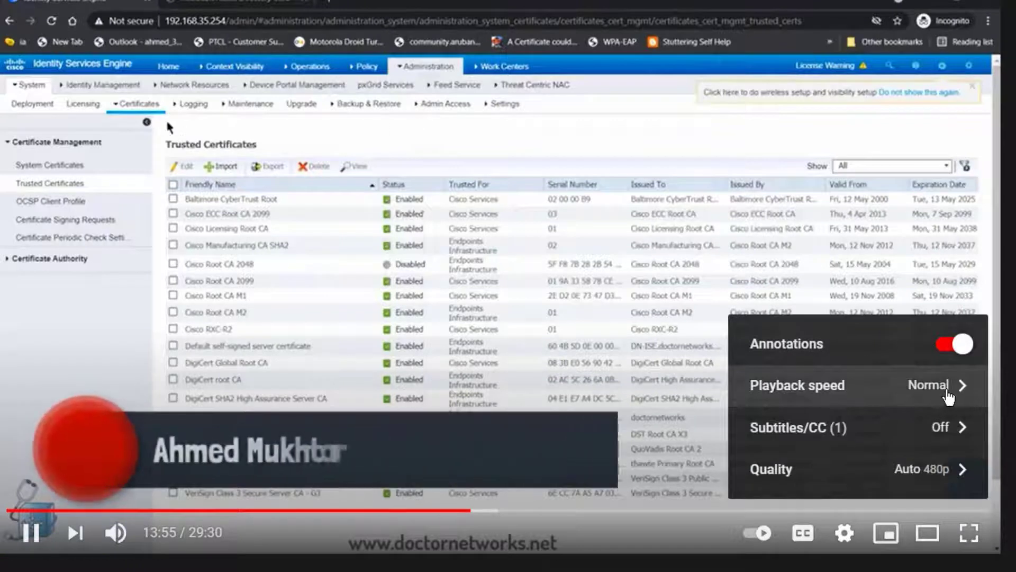
left_click(947, 394)
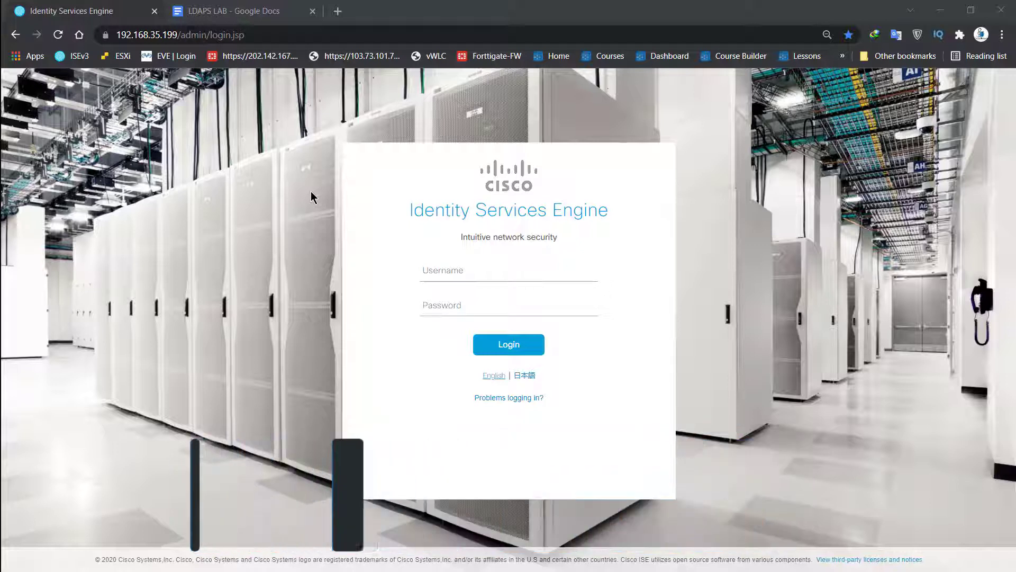
Step: Log in to Identity Services Engine as admin with the account password
left_click(456, 270)
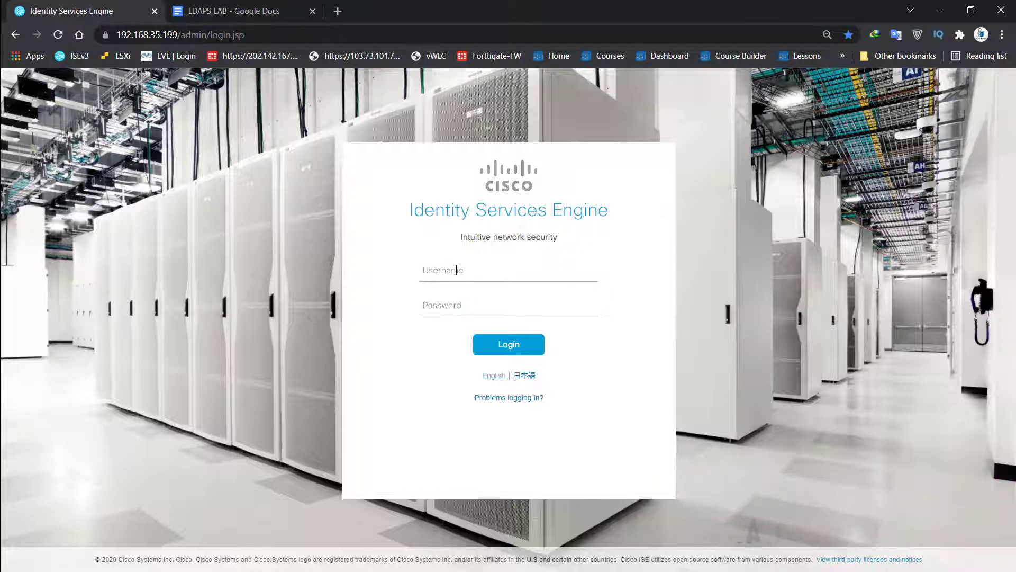
left_click(469, 275)
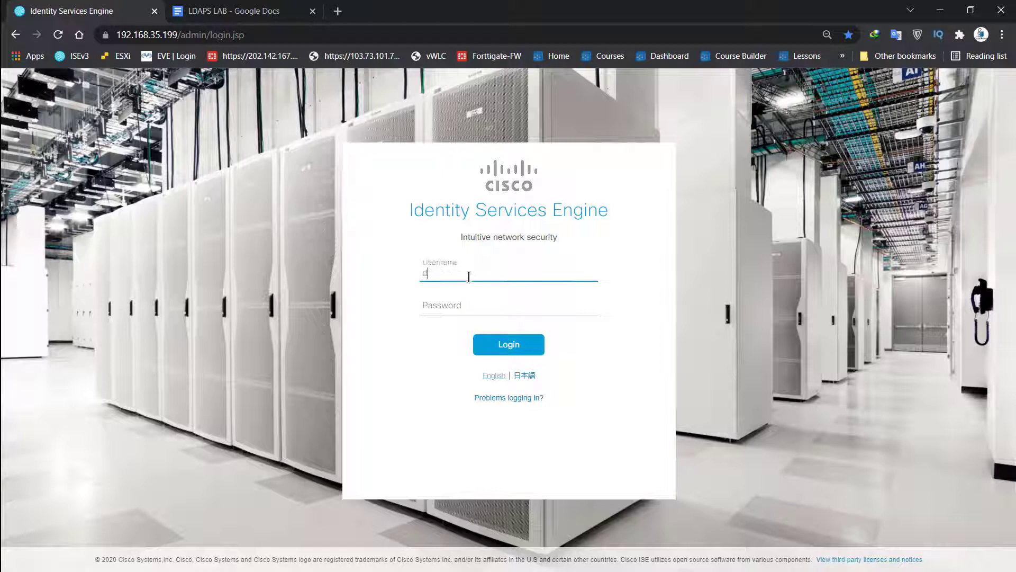
type("admin")
key("Tab")
type("a")
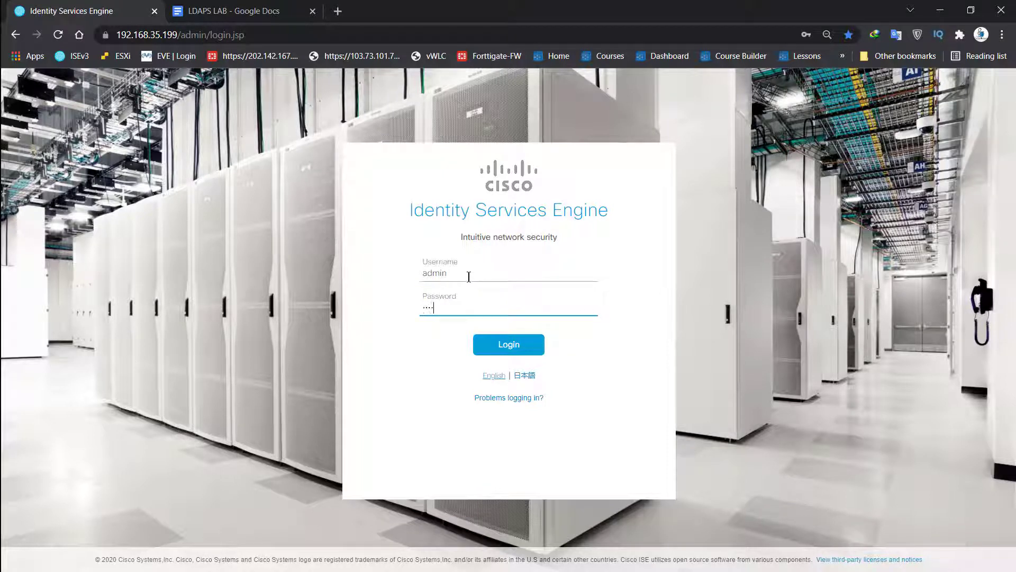
type("••")
key("Return")
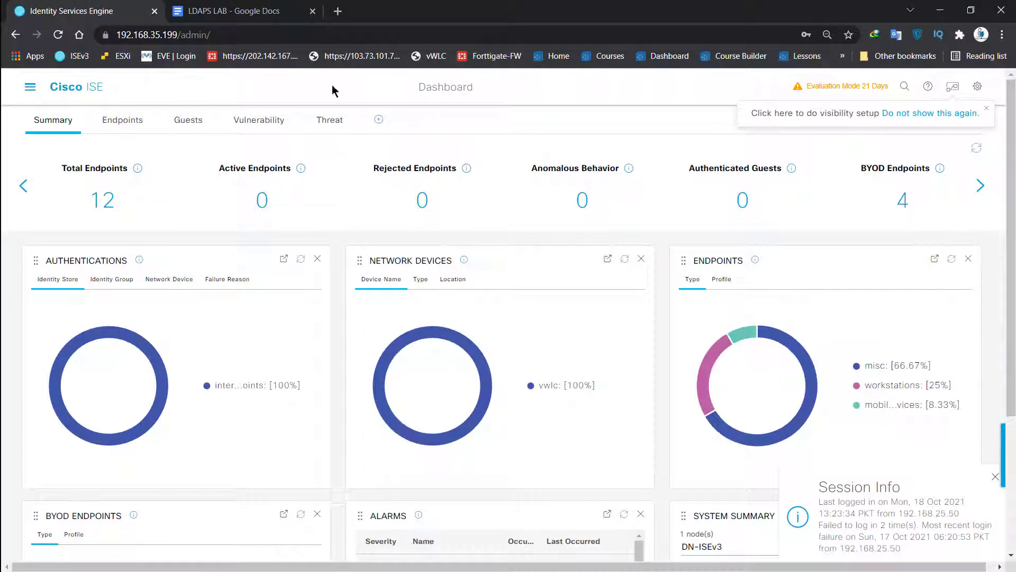
Step: Open the LDAP identity sources list under Identity Management's External Identity Sources
left_click(30, 87)
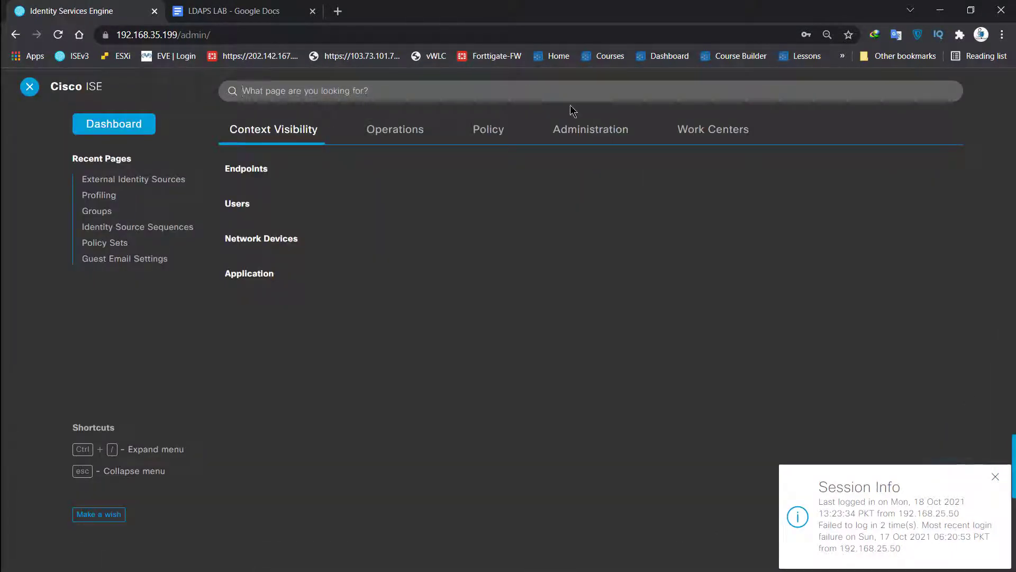
left_click(597, 130)
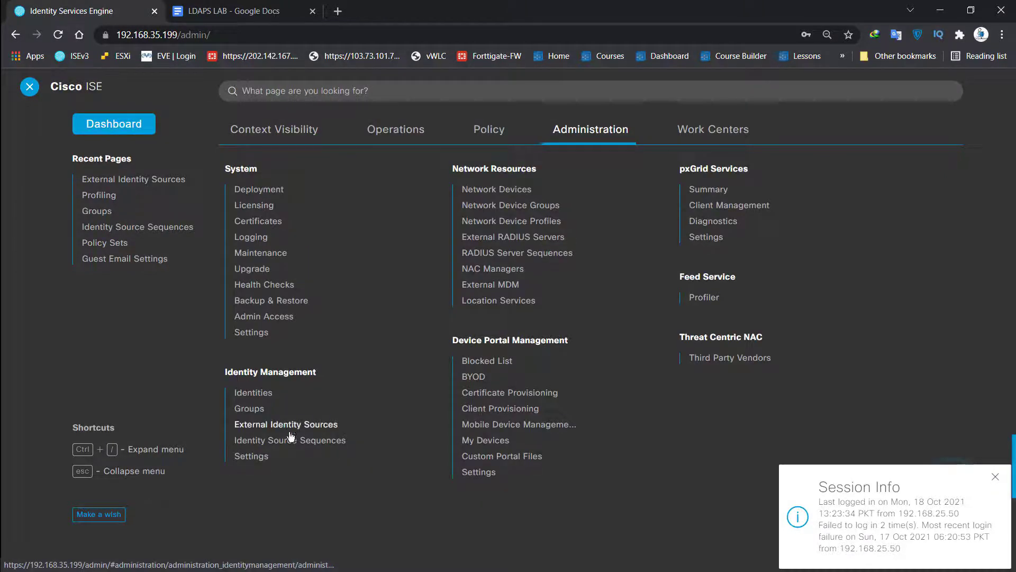
left_click(272, 425)
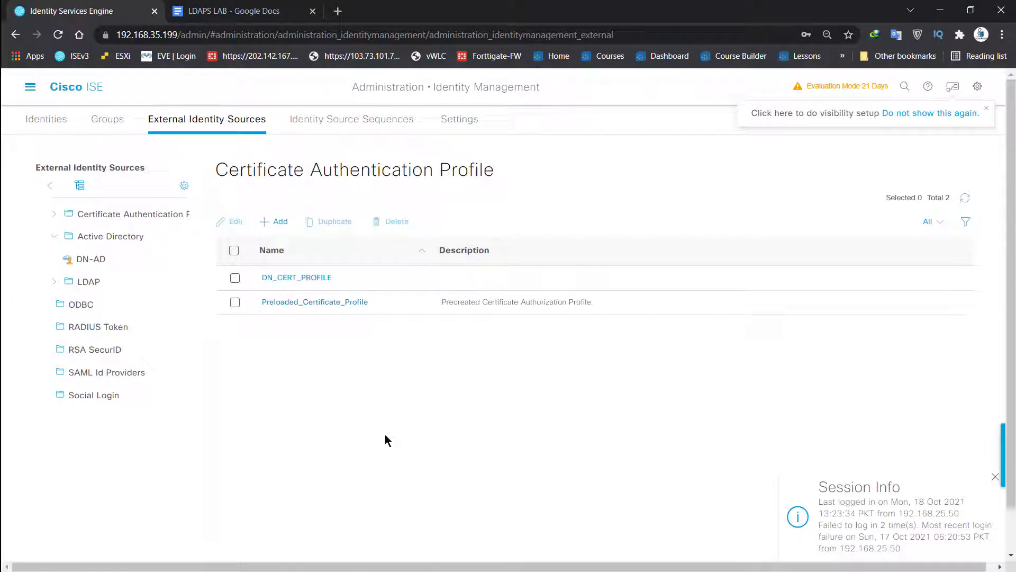
left_click(81, 283)
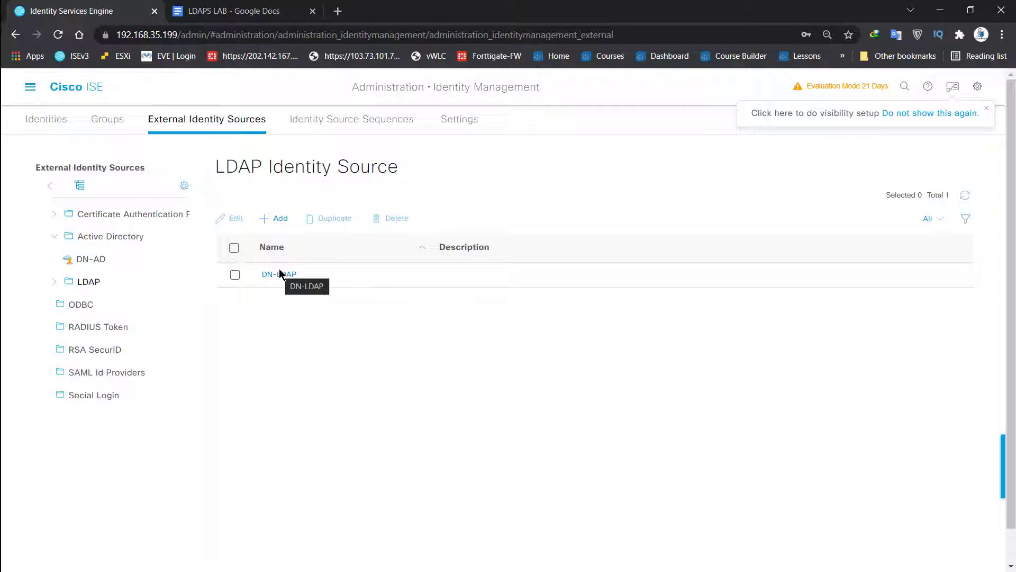
Step: Add a new LDAP identity source named DOC_LDAP with the Active Directory schema
left_click(280, 219)
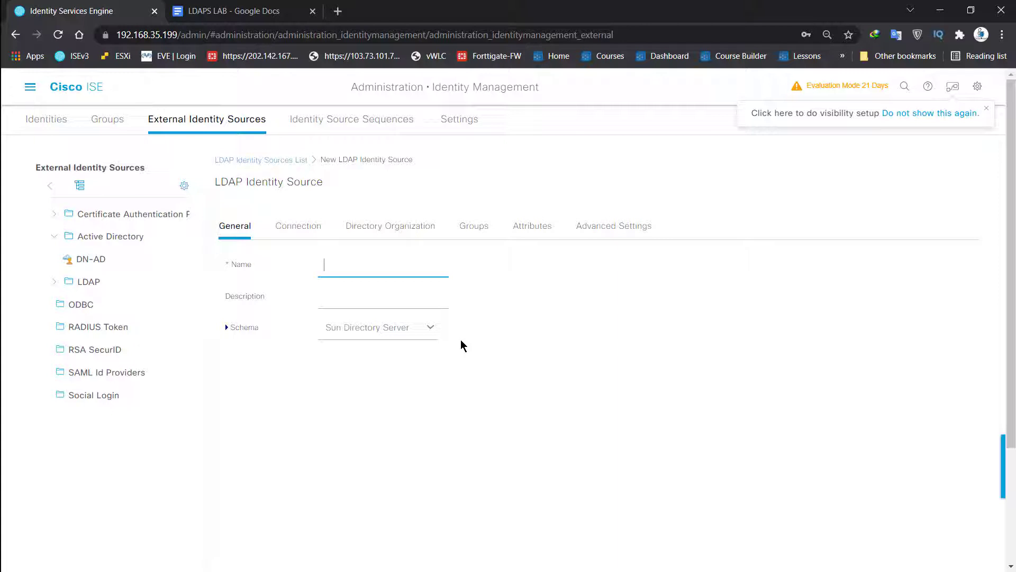
type("bpq")
type("_LDAP")
left_click(428, 331)
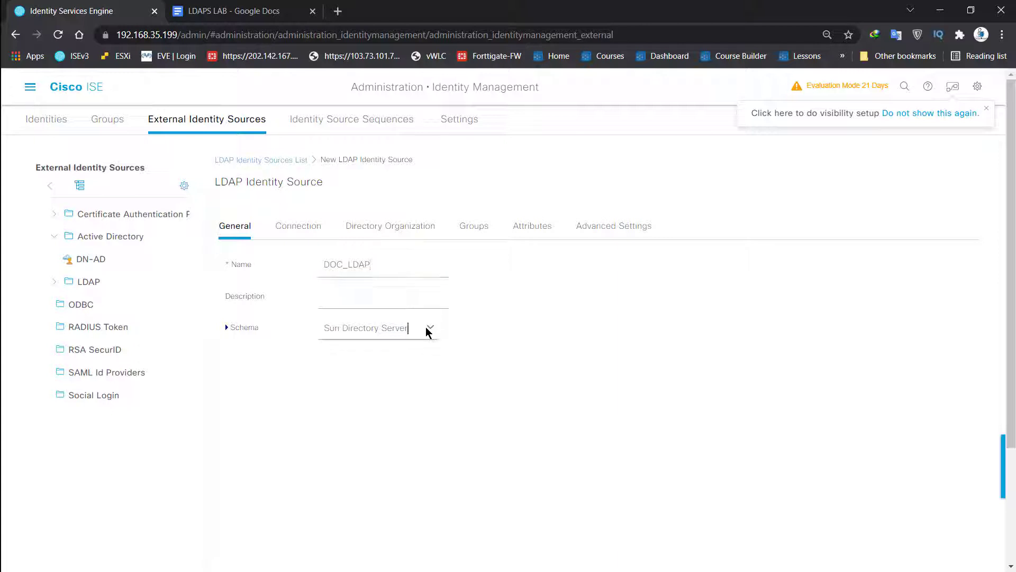
left_click(382, 359)
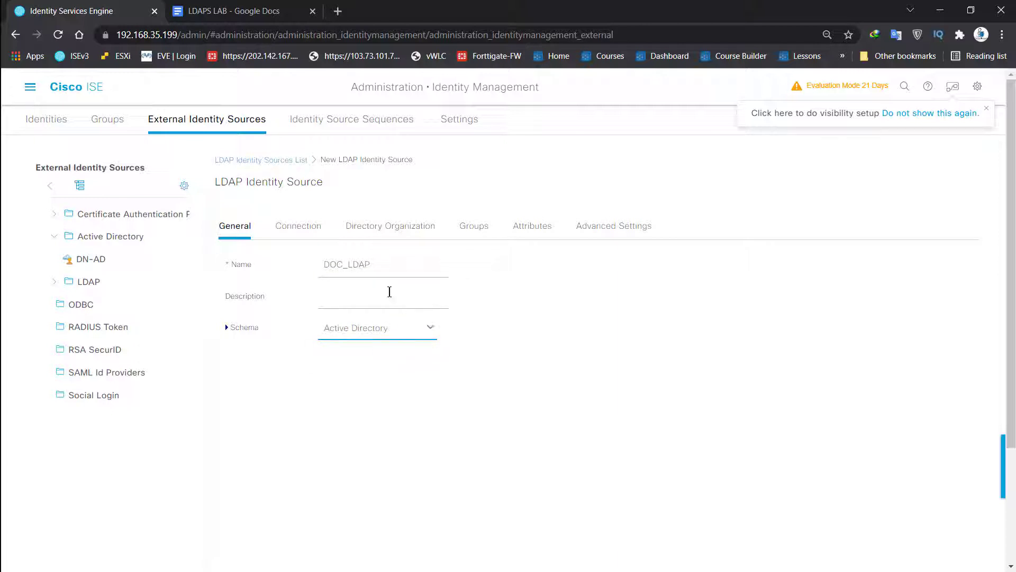
left_click(465, 332)
Step: Review the primary and secondary server connection settings of the new LDAP identity source
left_click(305, 232)
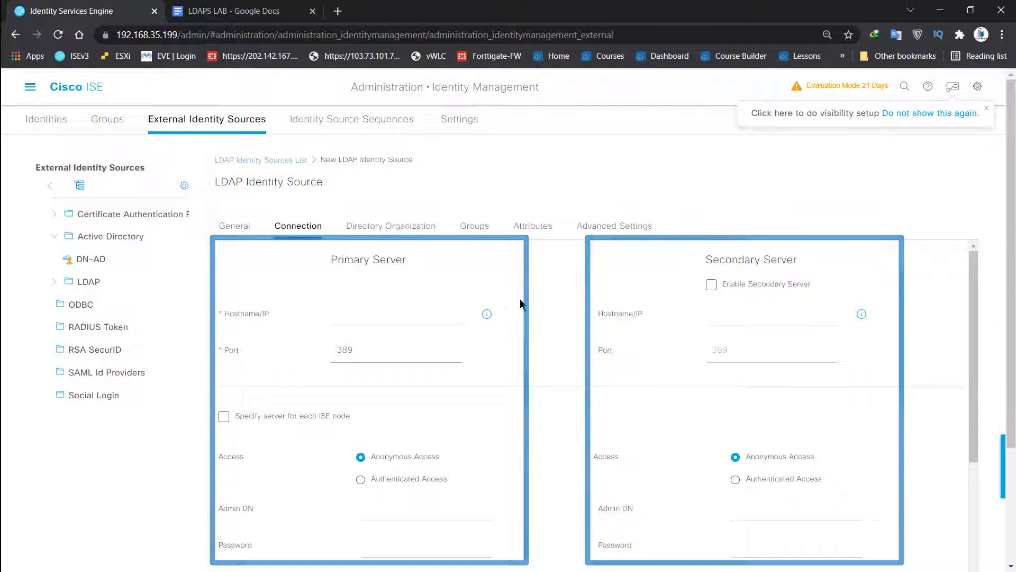
scroll(520, 299, "down", 3)
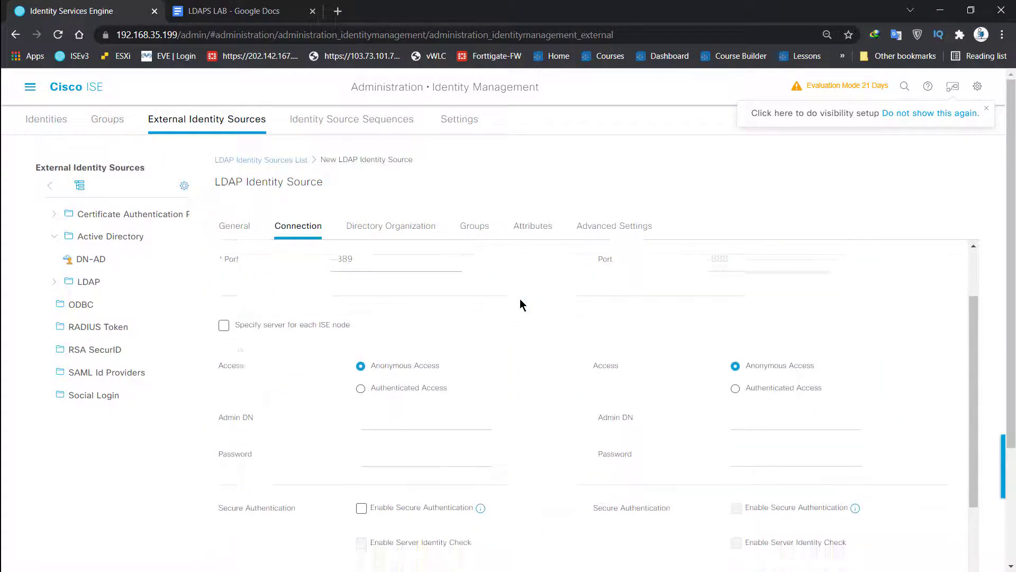
scroll(521, 300, "down", 5)
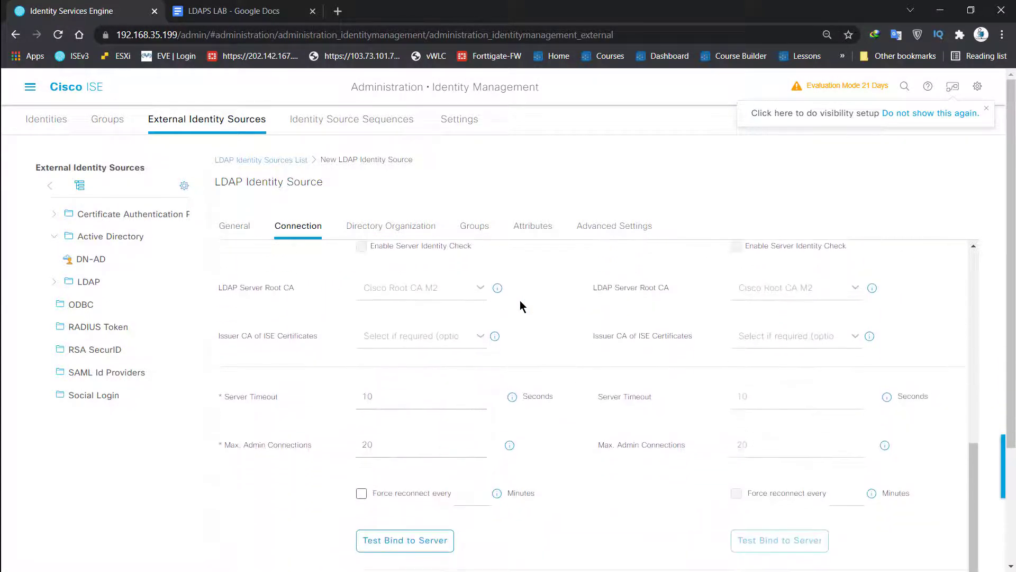
scroll(520, 301, "down", 2)
scroll(519, 301, "up", 7)
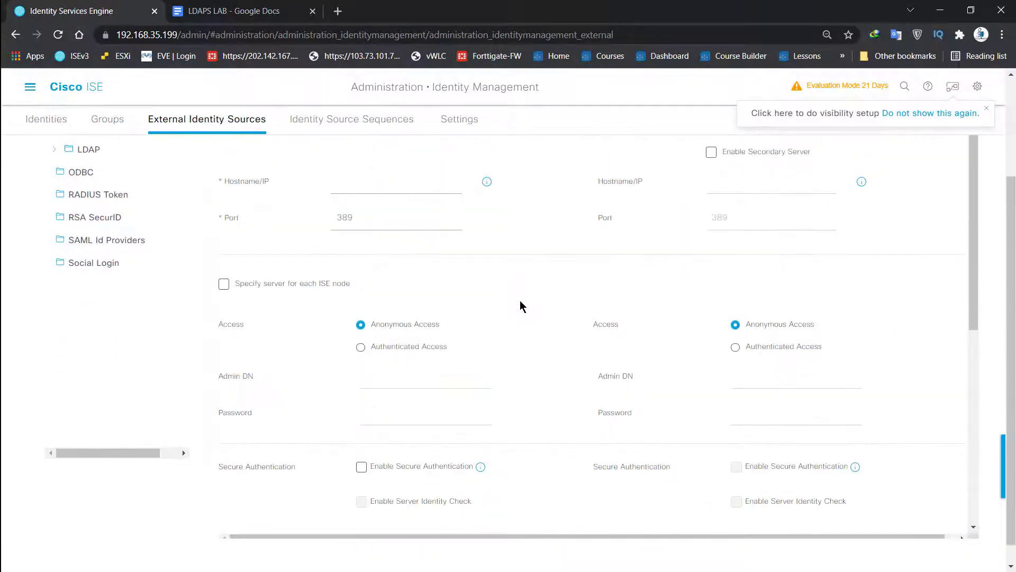
scroll(556, 254, "up", 3)
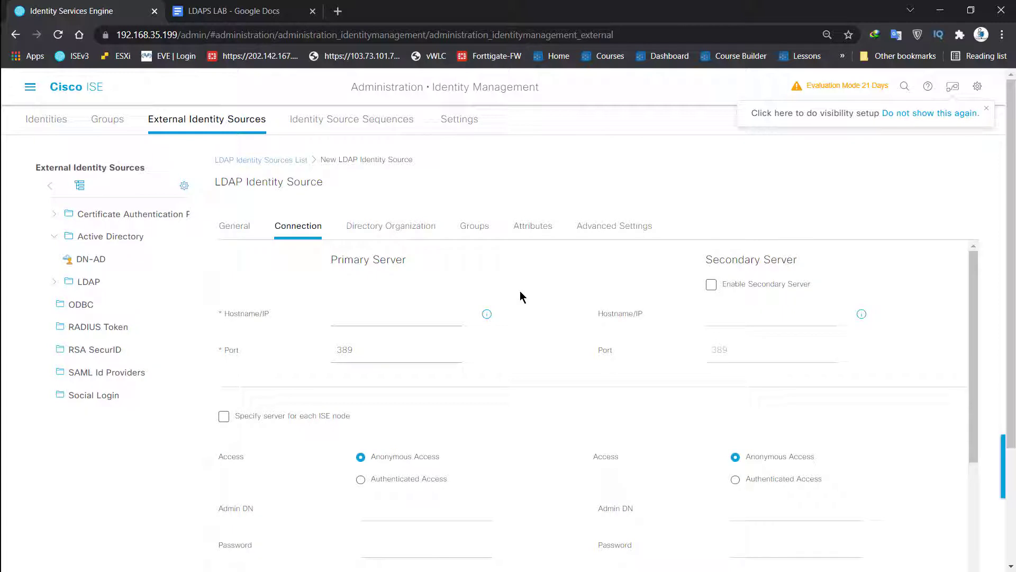
left_click(712, 286)
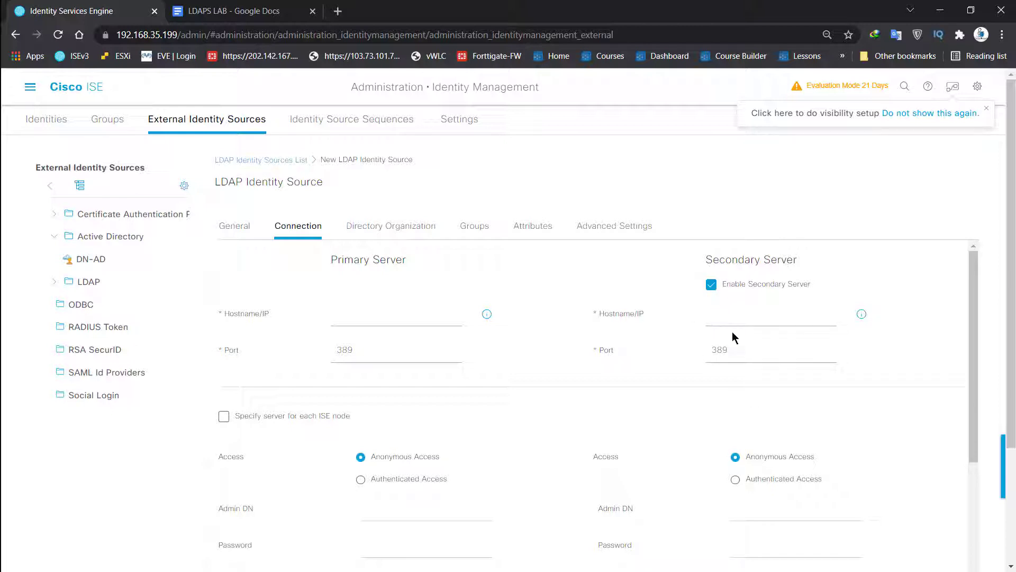
left_click(712, 284)
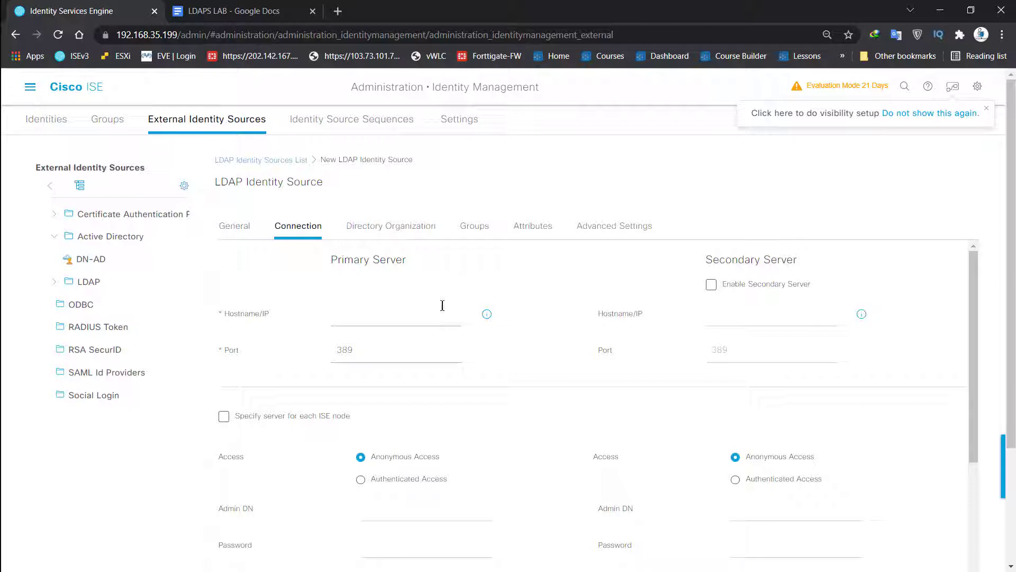
left_click_drag(230, 315, 260, 315)
left_click_drag(260, 316, 260, 316)
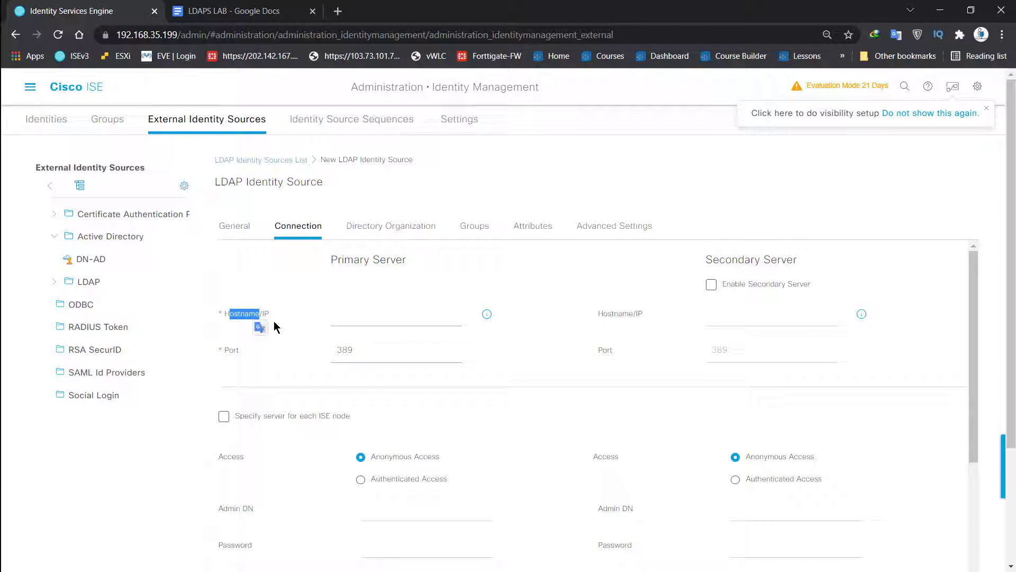
Step: Set the primary server's Hostname/IP to 192.168.35.200 and choose Authenticated Access
left_click(348, 315)
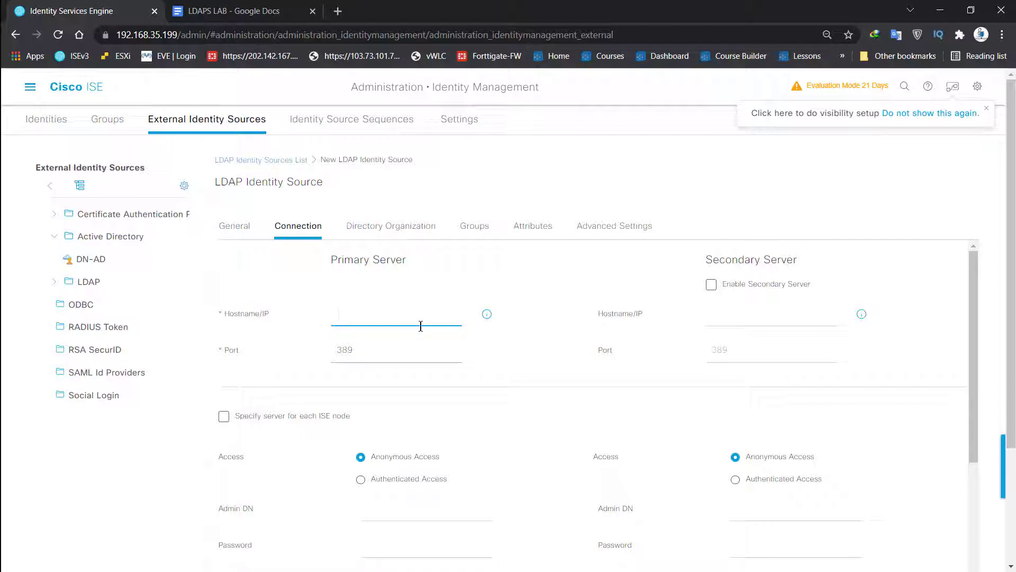
type("192.168.35.200")
left_click_drag(357, 352, 334, 358)
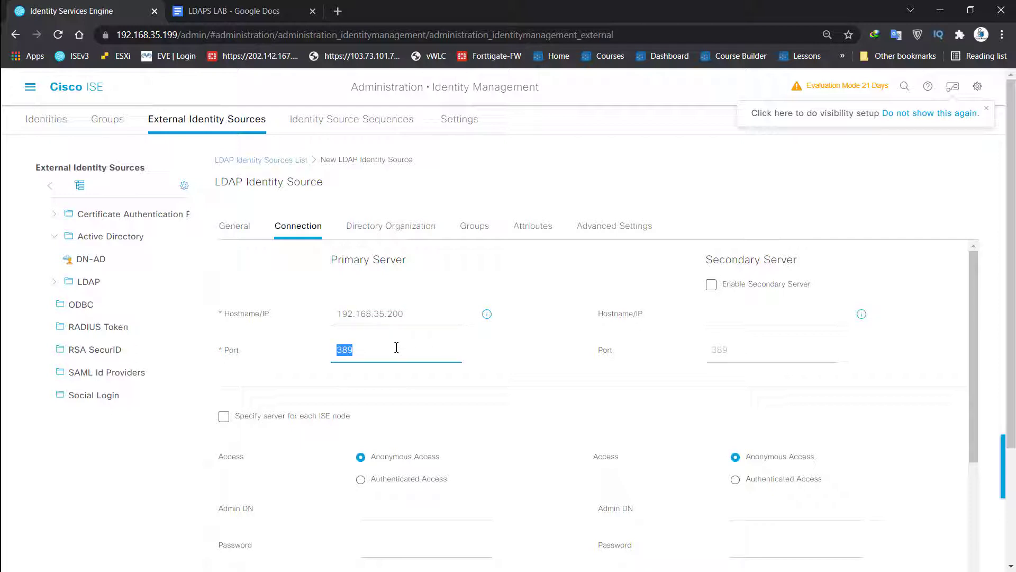
scroll(396, 348, "down", 3)
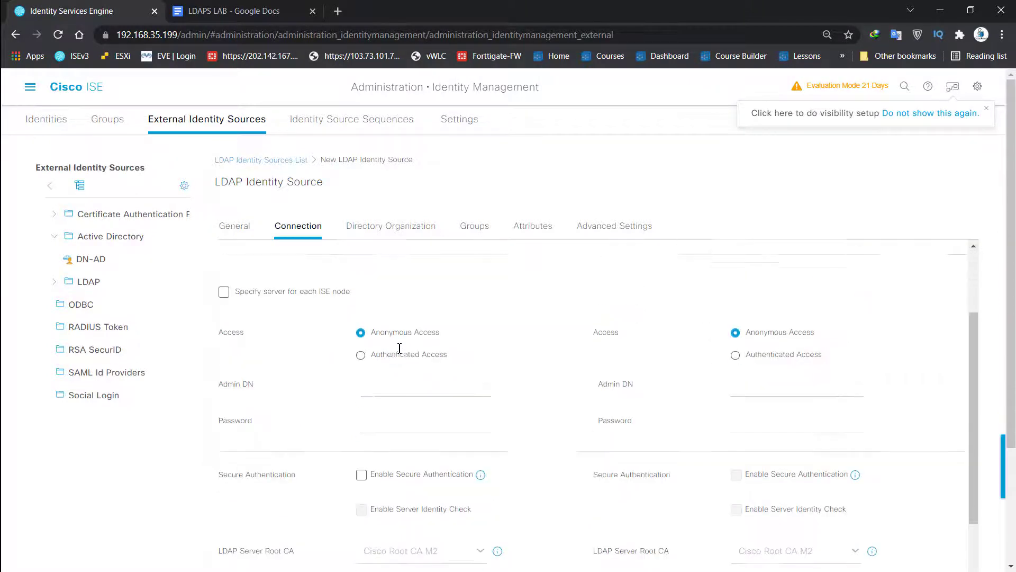
left_click(364, 347)
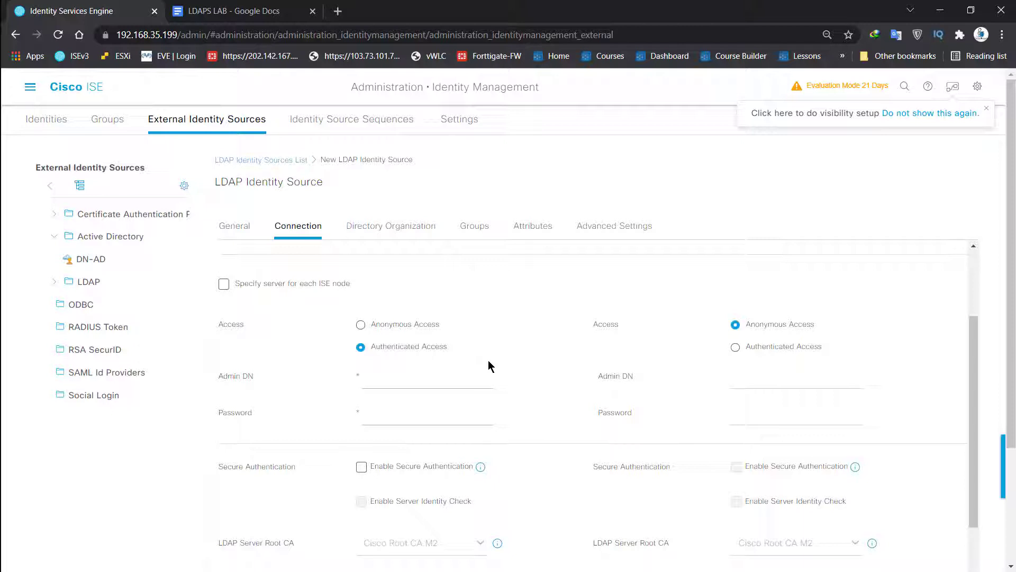
left_click_drag(259, 376, 217, 377)
Step: Switch to the 192.168.35.200 remote desktop and locate the Administrator account in Active Directory Users and Computers
key("alt+Tab")
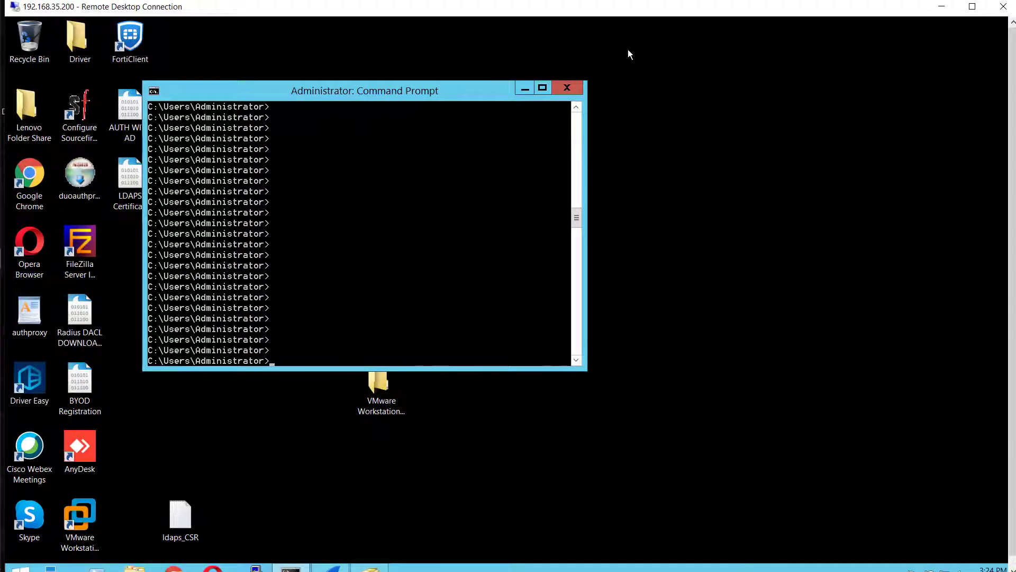
left_click(972, 7)
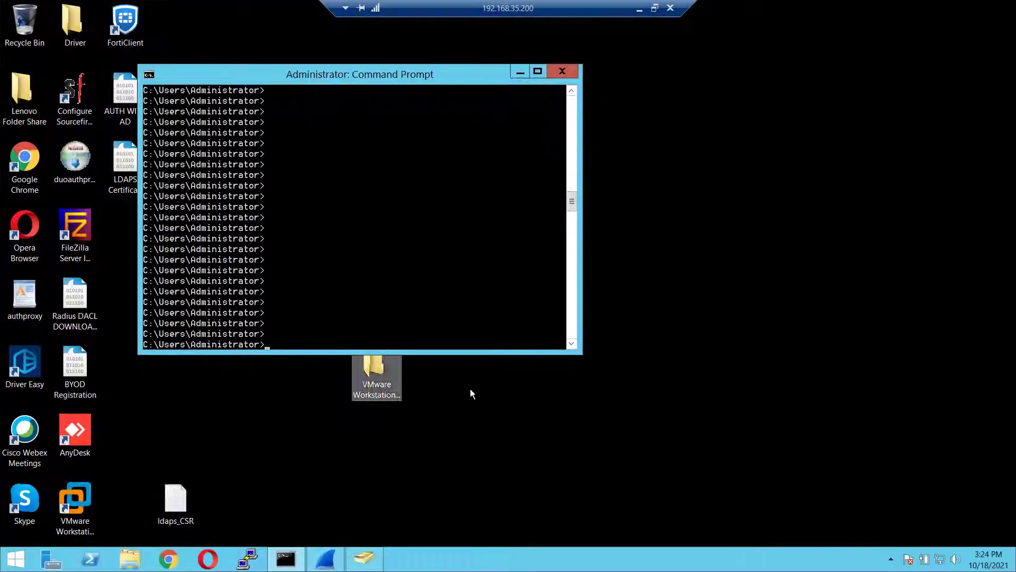
left_click(363, 558)
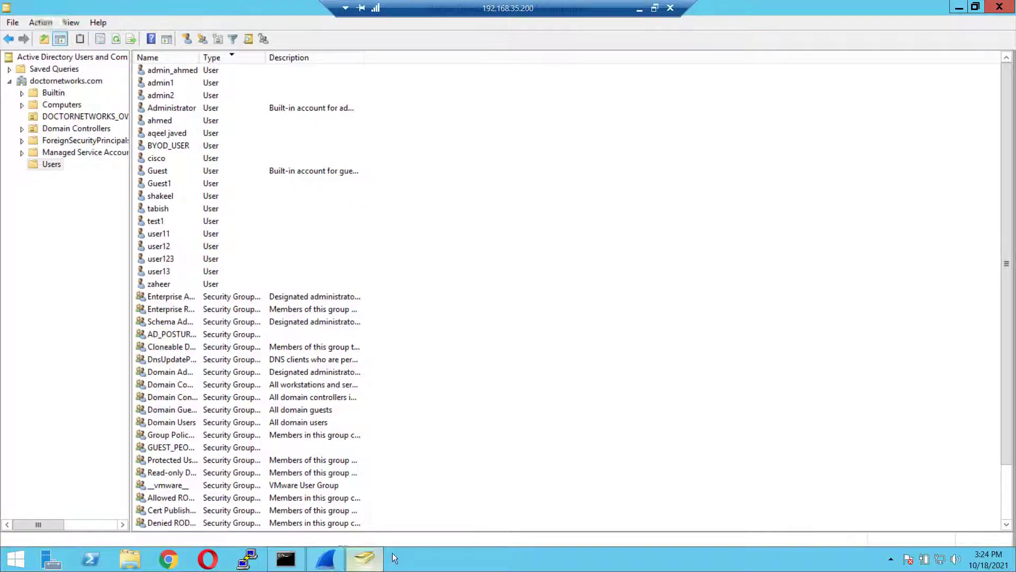
left_click(180, 106)
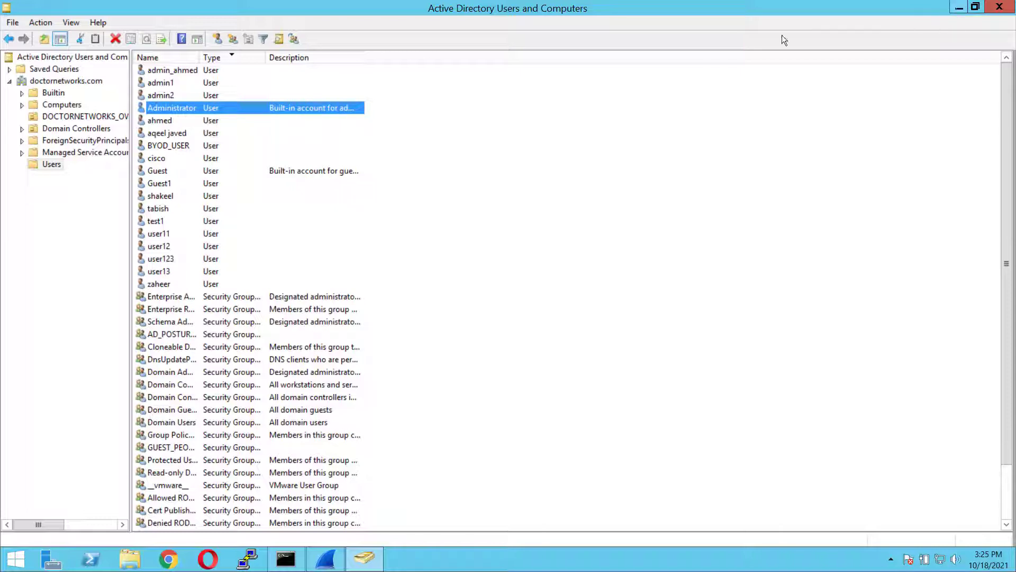
left_click(959, 9)
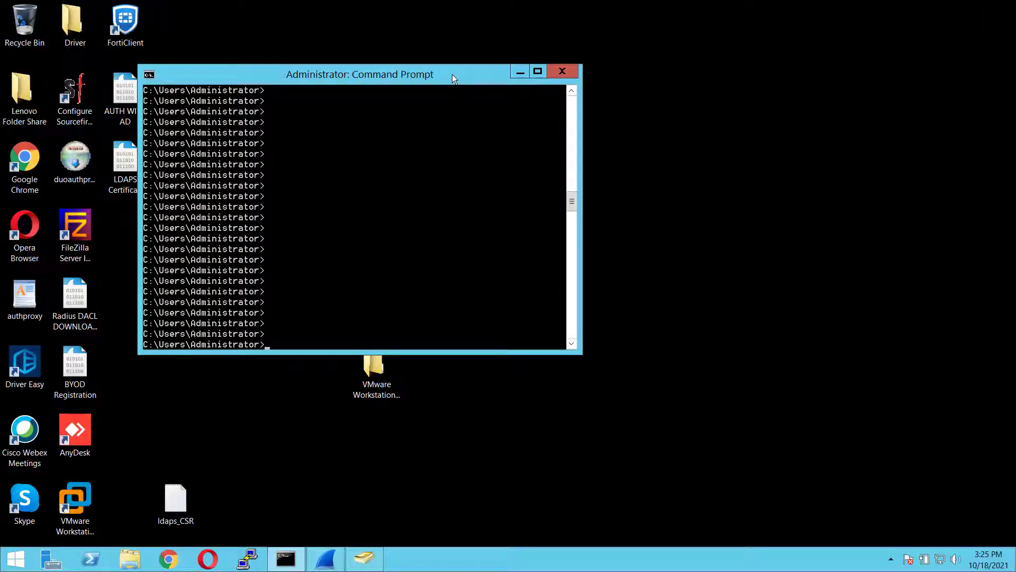
Step: Run dsquery user -name administrator in the Command Prompt and copy the Administrator's distinguished name without the quotation marks
right_click(401, 271)
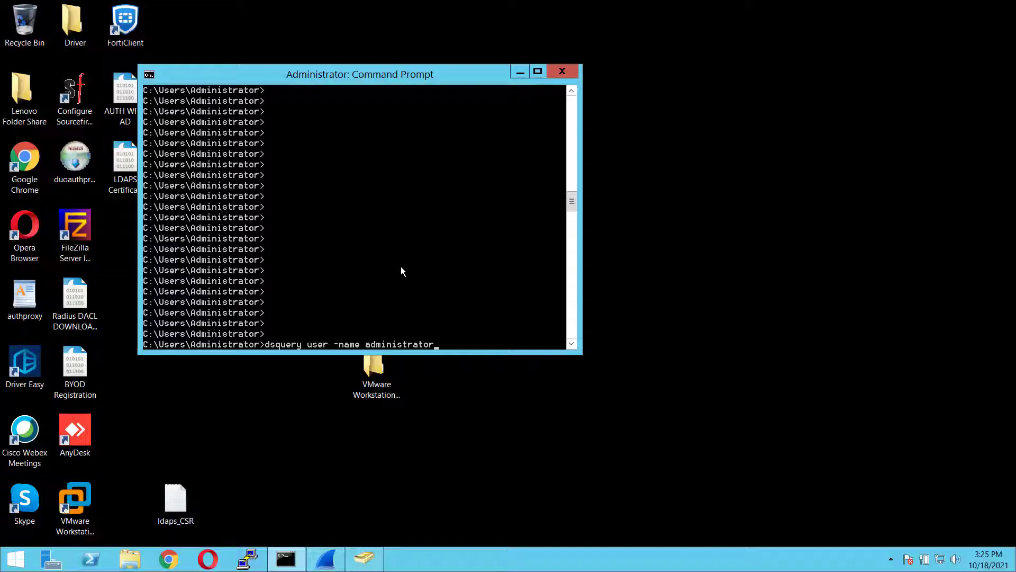
key("Return")
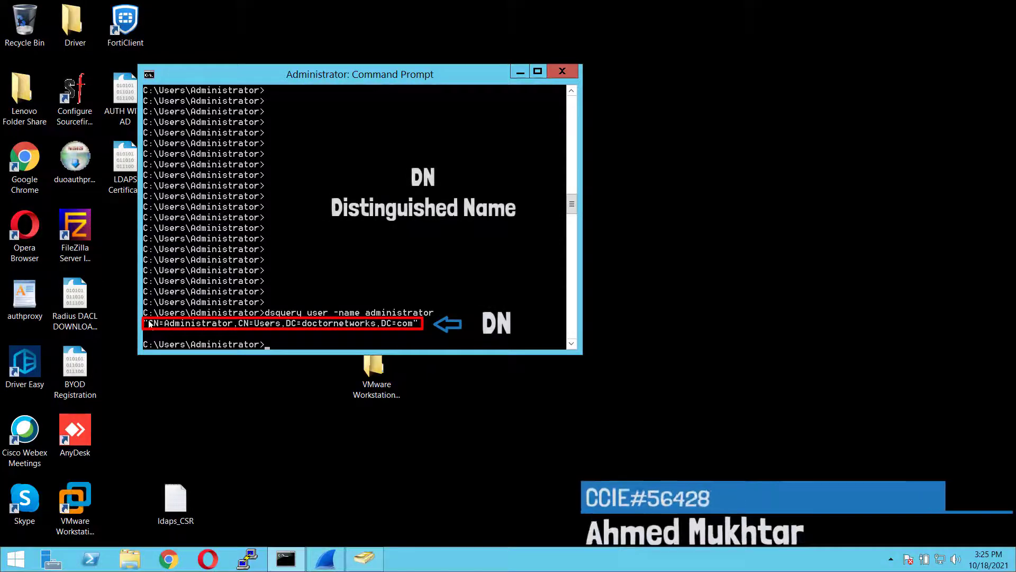
right_click(349, 325)
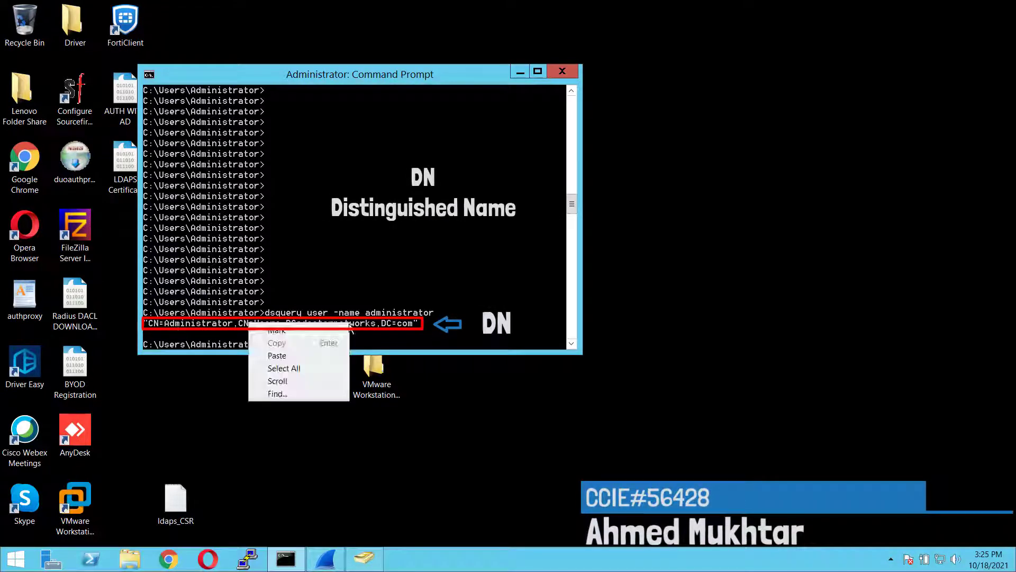
left_click(317, 329)
left_click_drag(149, 323, 236, 325)
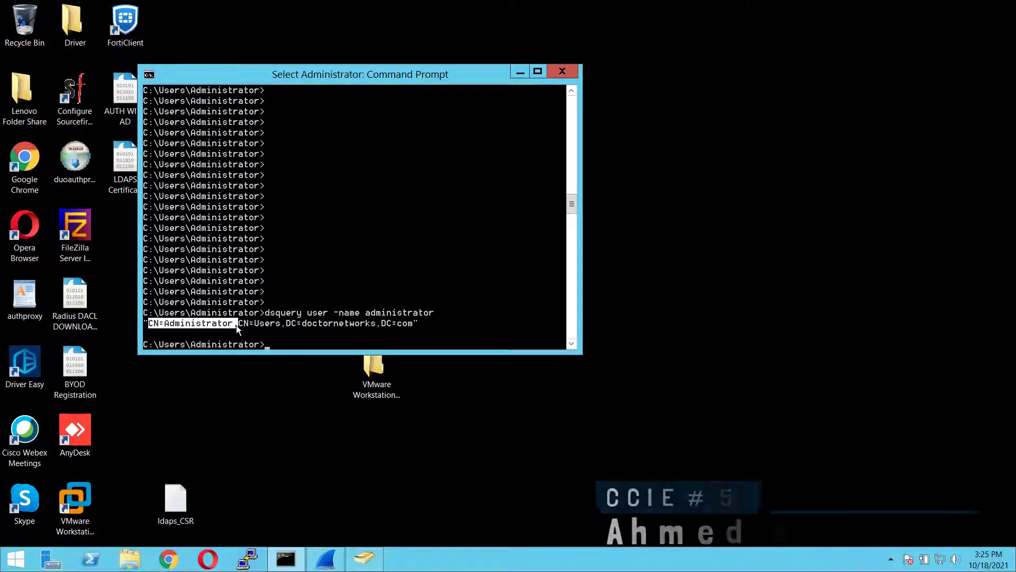
left_click_drag(236, 325, 241, 325)
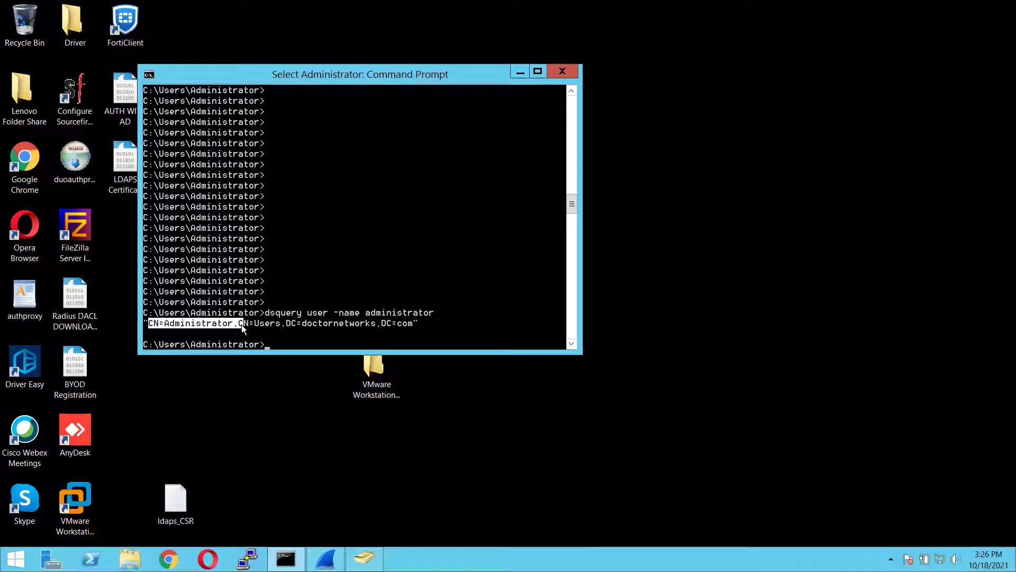
left_click_drag(313, 323, 310, 323)
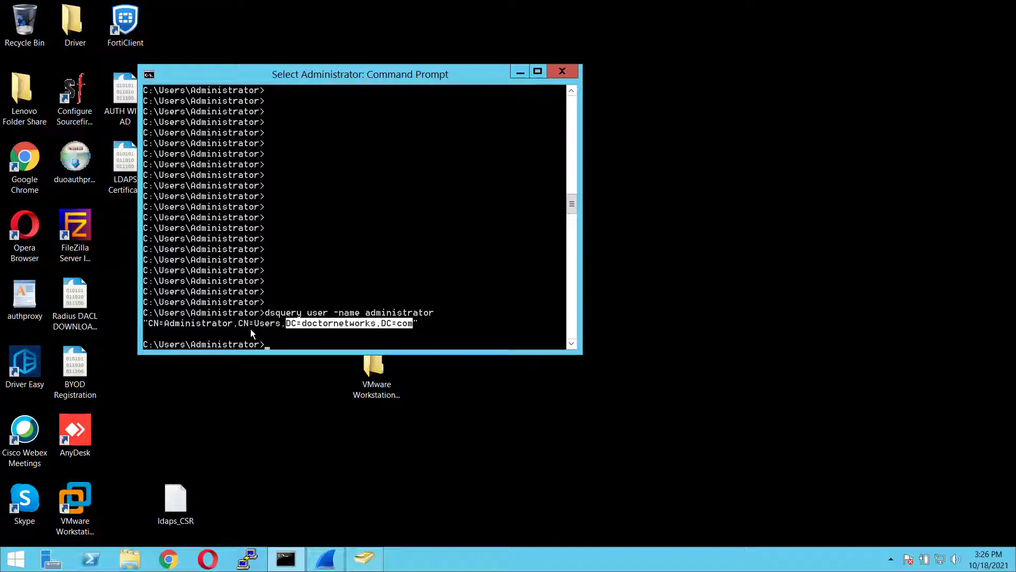
left_click_drag(149, 323, 411, 324)
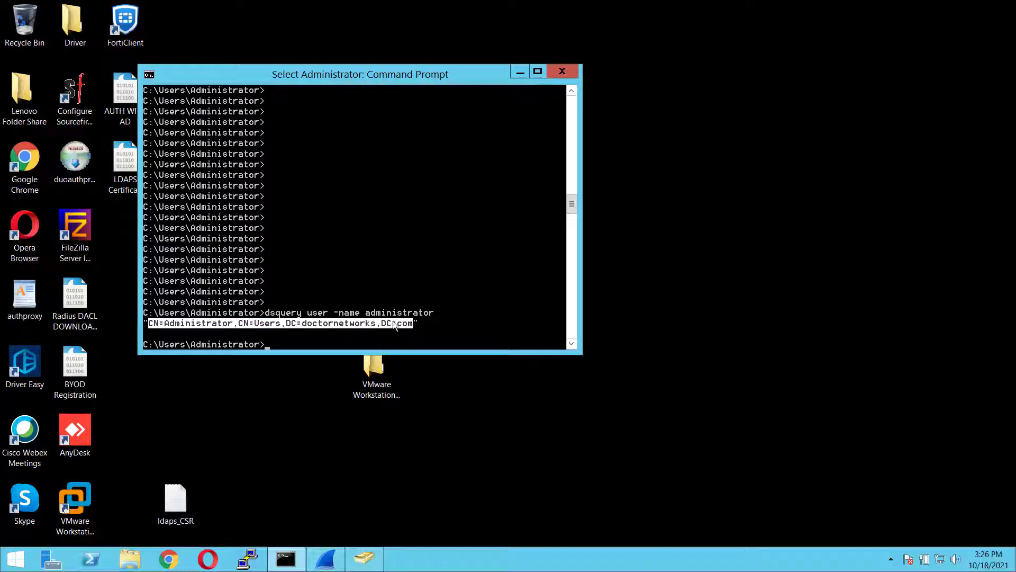
right_click(392, 320)
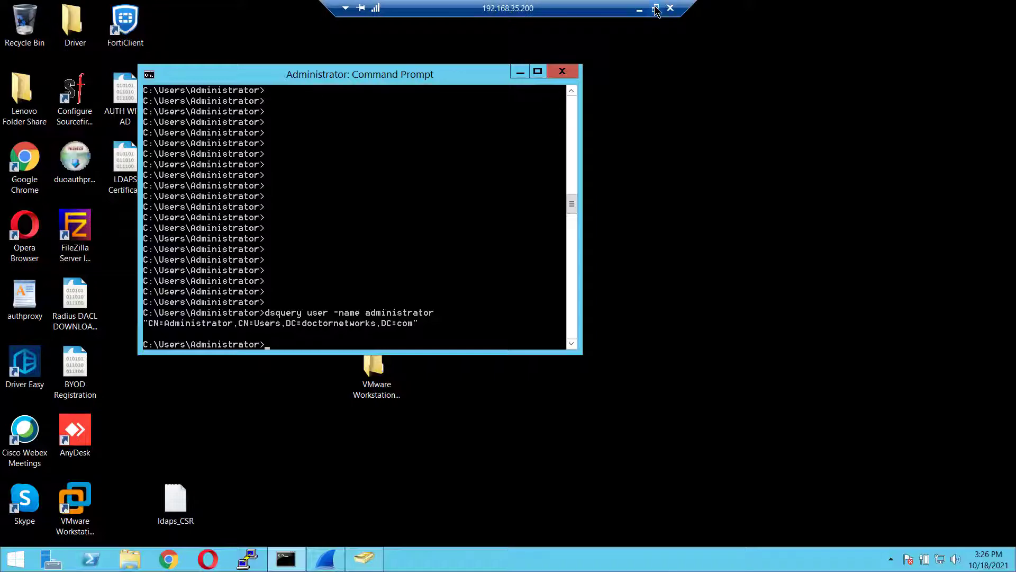
Step: Switch back to Cisco ISE, set the primary server's Admin DN to CN=Administrator,CN=Users,DC=doctornetworks,DC=com, and enter the administrator password
left_click(657, 10)
key("alt+Tab")
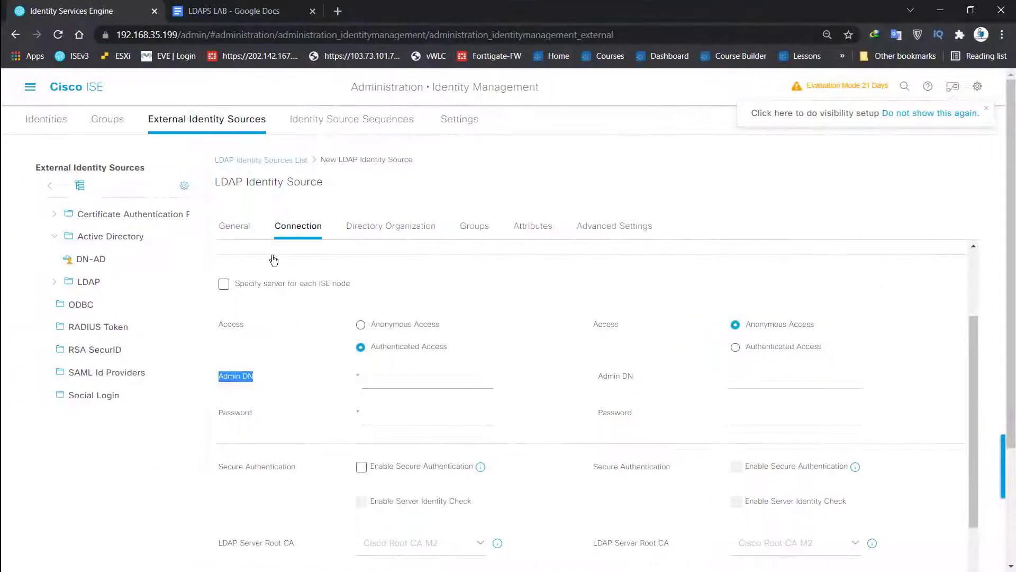
left_click(386, 375)
key("ctrl+v")
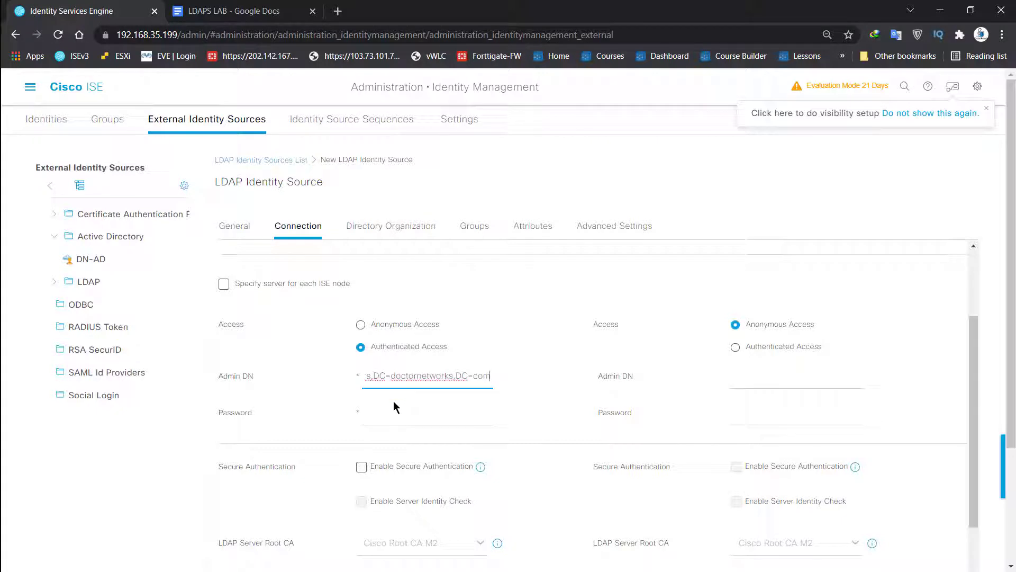
left_click(392, 414)
type("********")
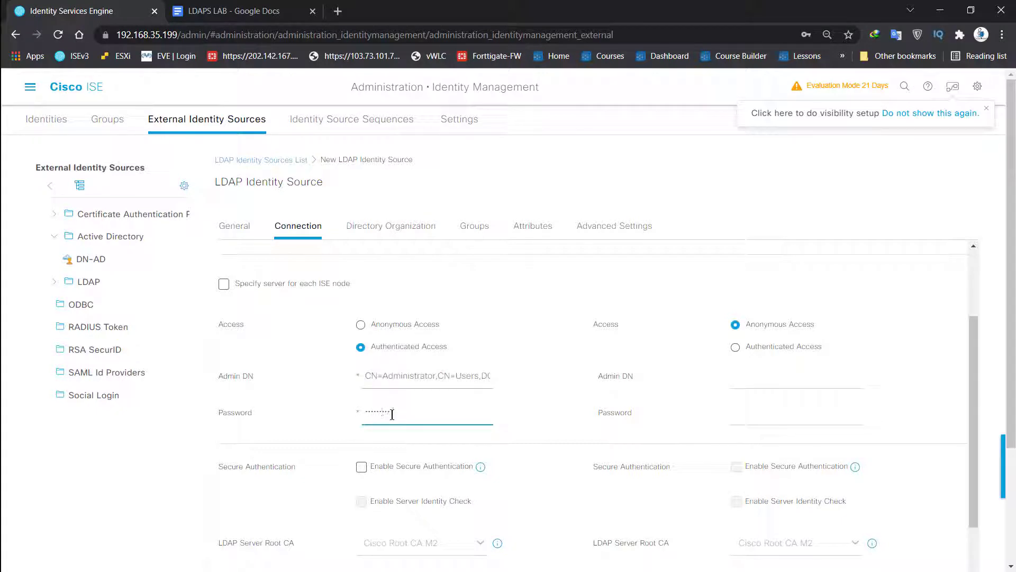
Step: Review the primary server's remaining connection settings, test the bind to the server, and dismiss the result
scroll(415, 387, "down", 1)
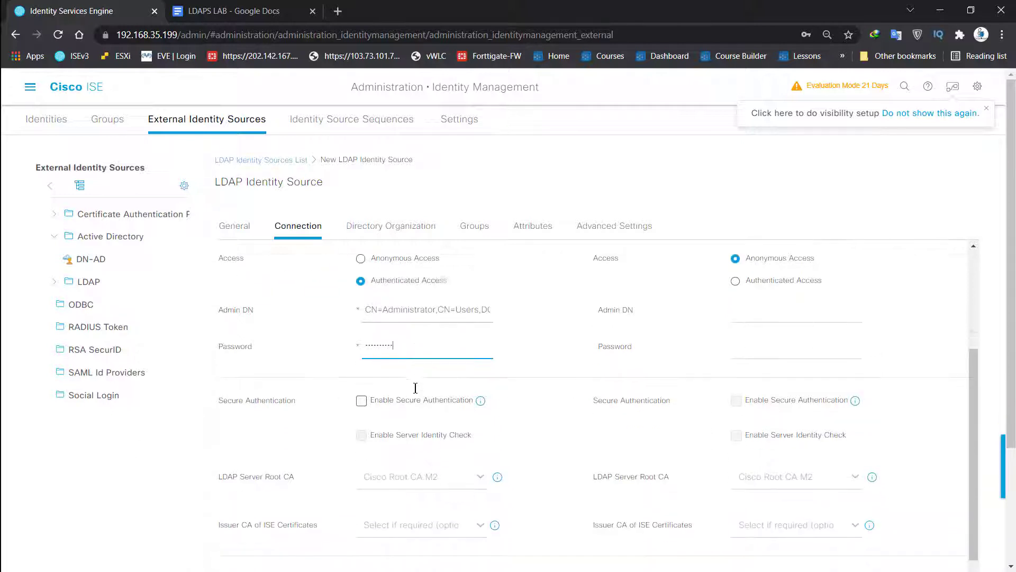
scroll(454, 345, "down", 2)
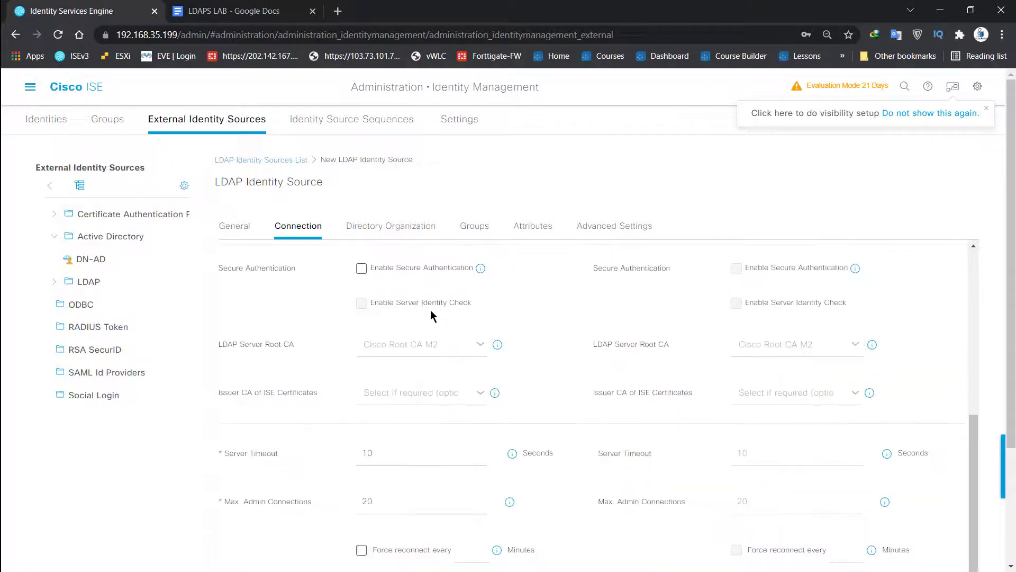
scroll(430, 312, "up", 4)
scroll(407, 310, "down", 5)
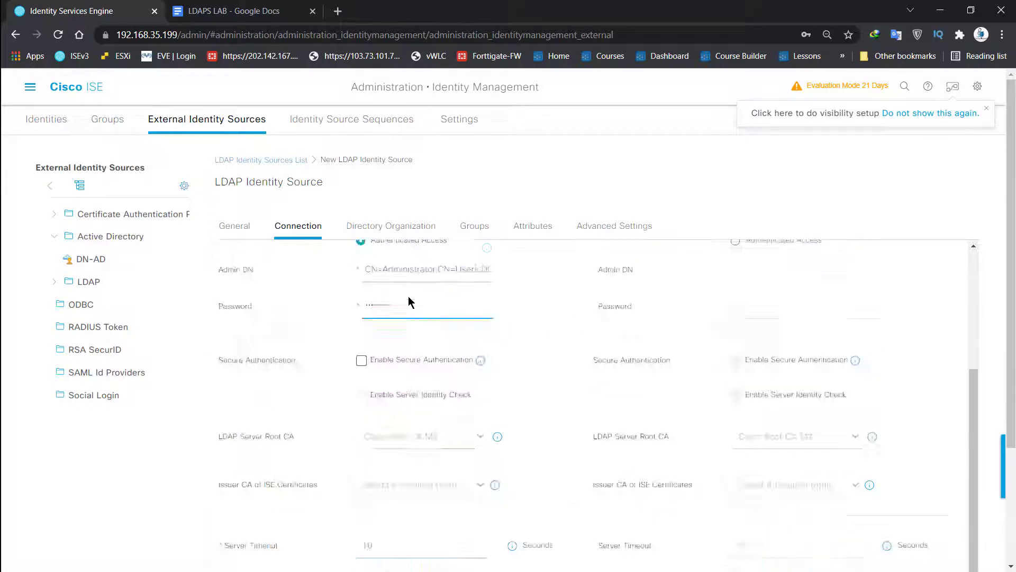
scroll(410, 298, "up", 2)
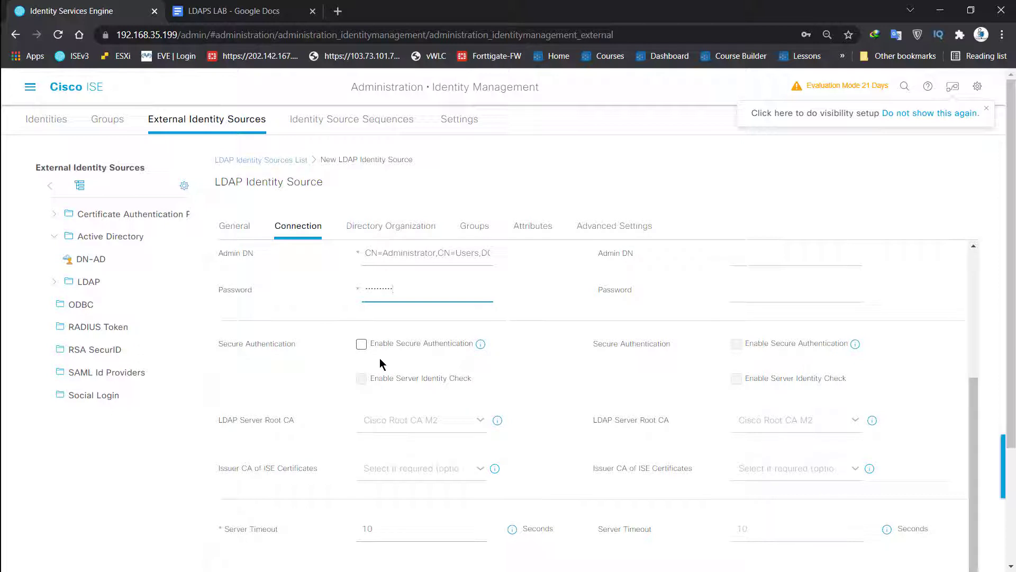
scroll(334, 372, "down", 1)
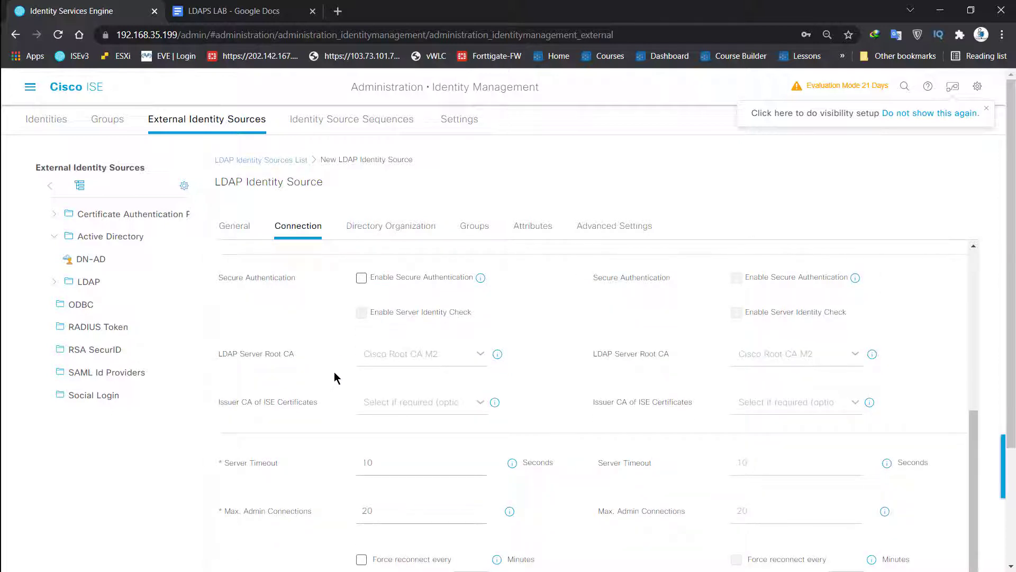
scroll(337, 375, "down", 3)
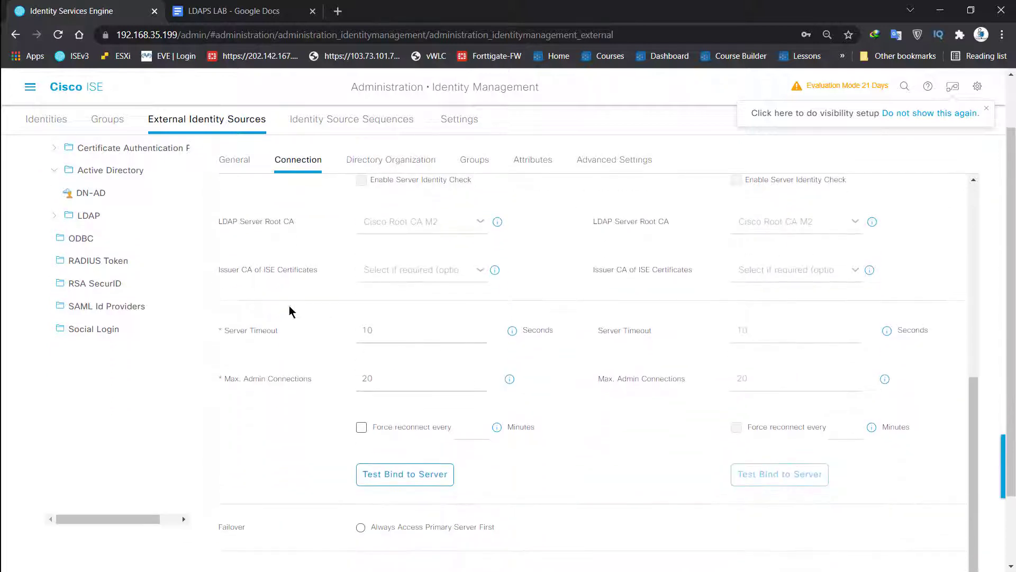
left_click(422, 481)
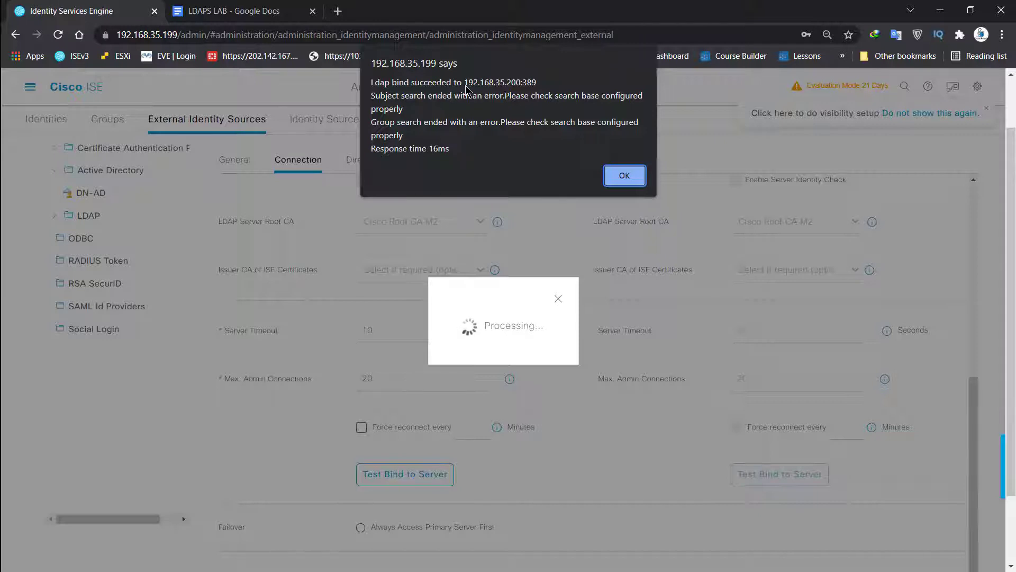
left_click(626, 179)
Step: Look over the primary server's access and address settings, and open the LDAP identity source's Directory Organization settings
scroll(391, 334, "up", 4)
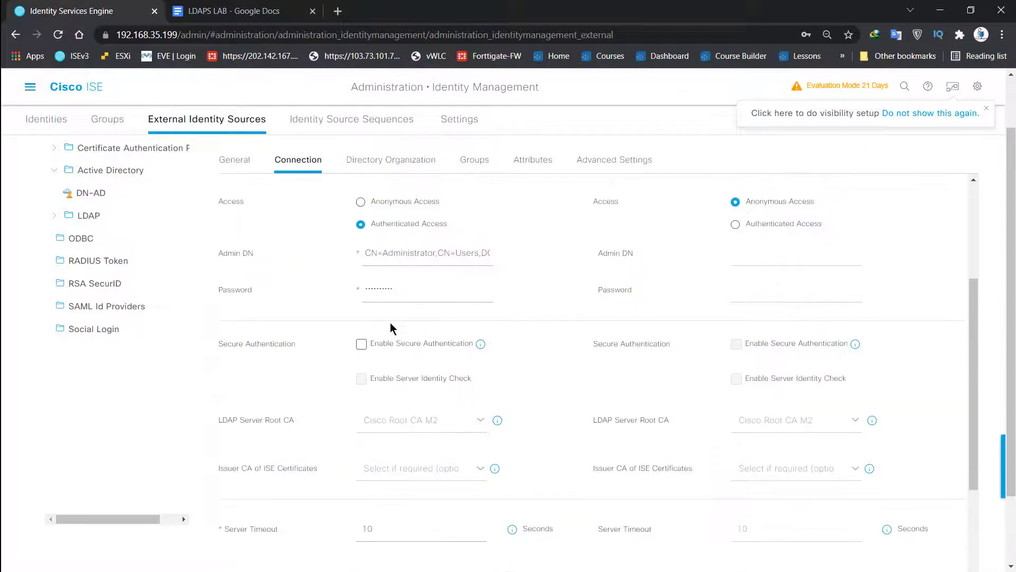
scroll(382, 291, "up", 4)
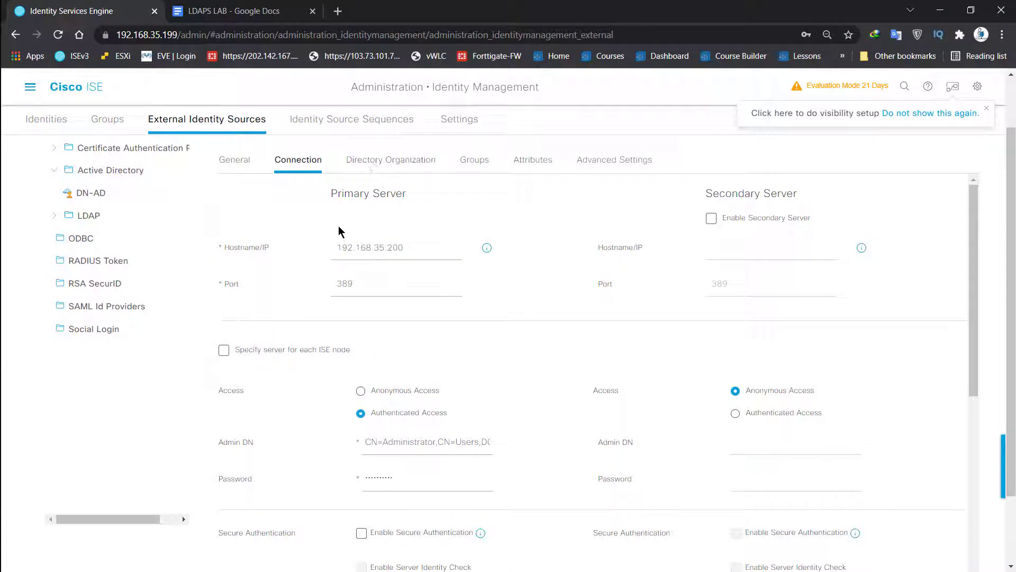
left_click(392, 167)
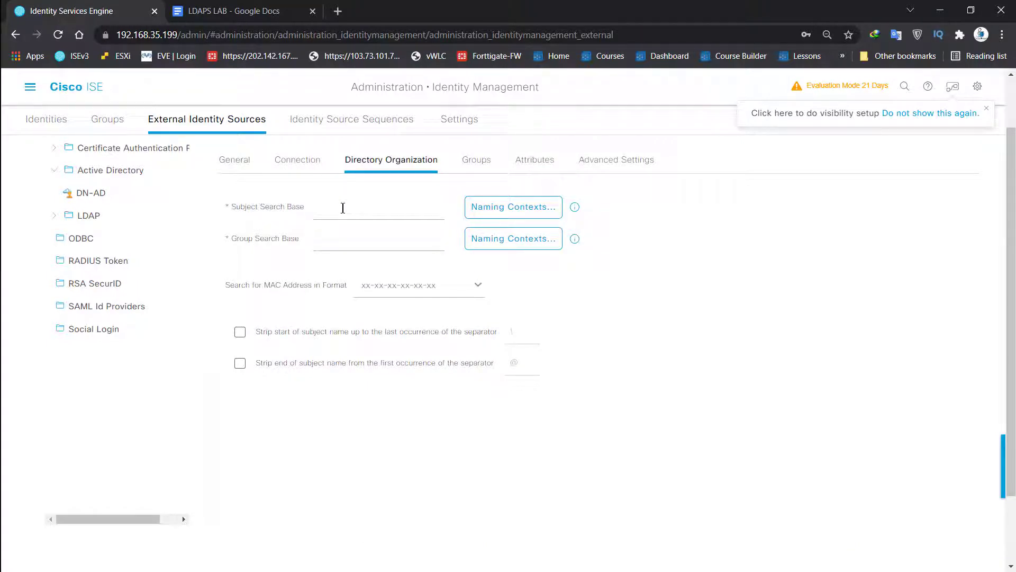
Step: Switch to LDAP Admin and examine the directory tree under DC=doctornetworks,DC=com on 192.168.35.200
key("alt+Tab")
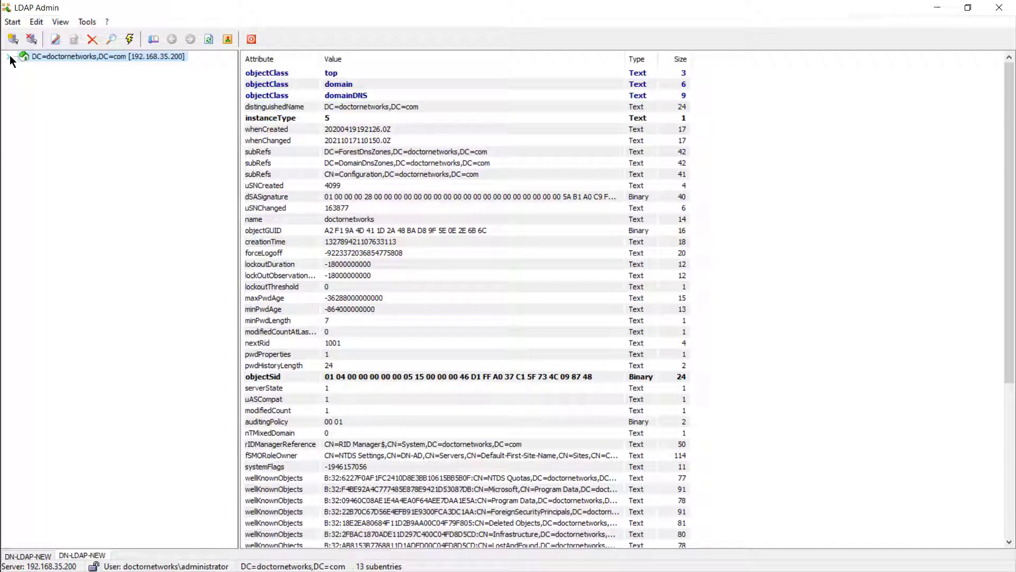
left_click(12, 39)
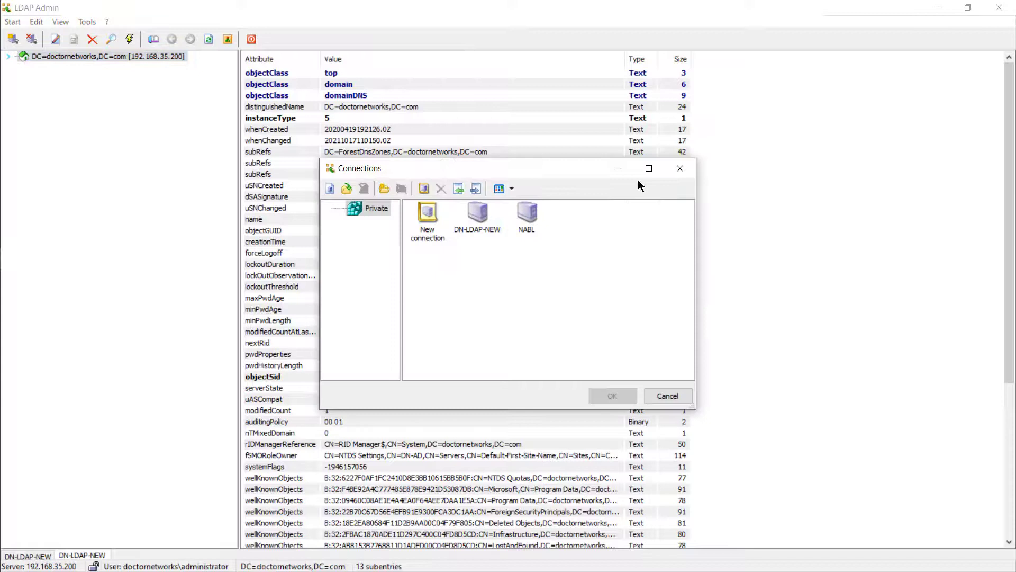
left_click(680, 168)
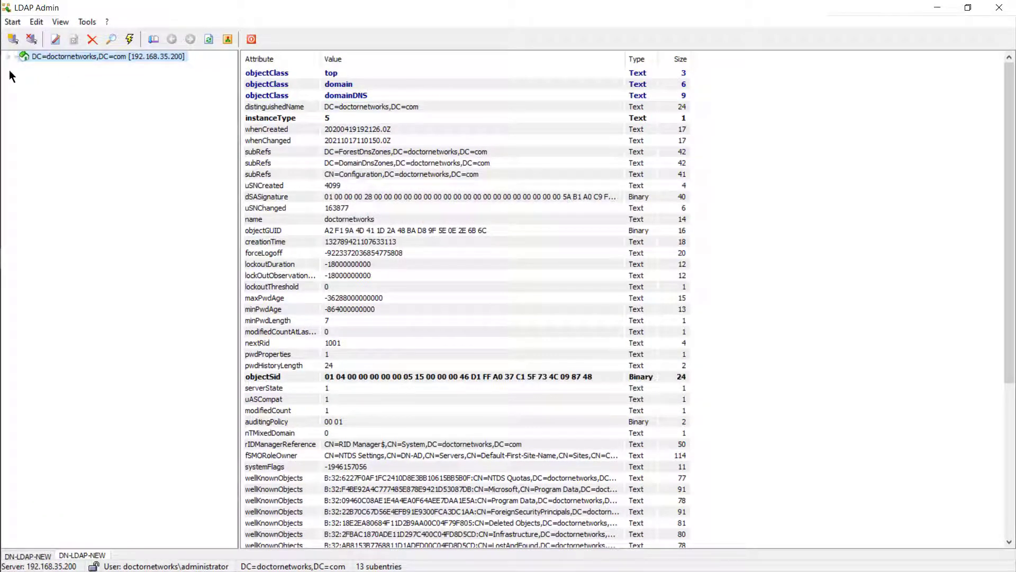
left_click(9, 57)
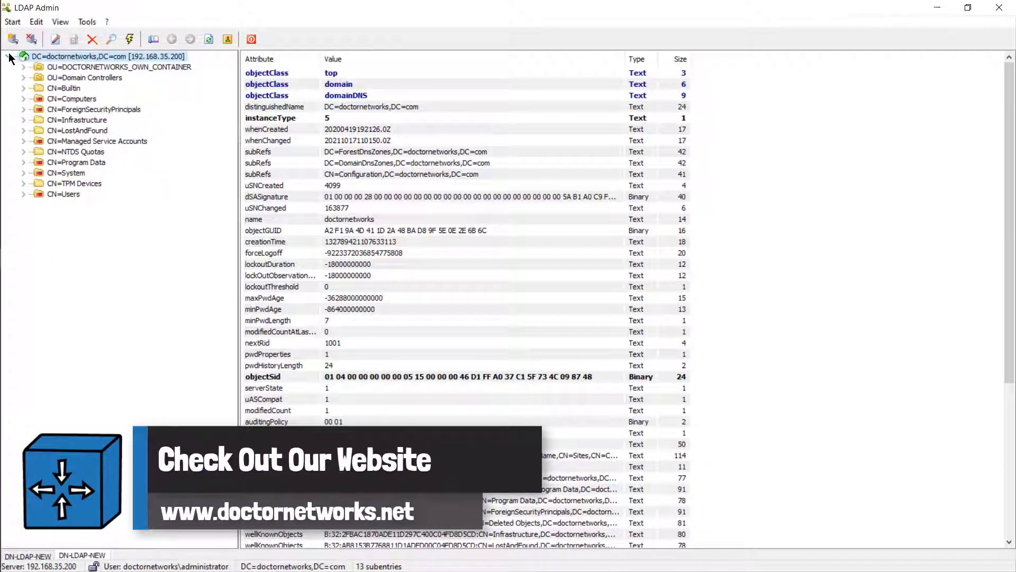
left_click(8, 56)
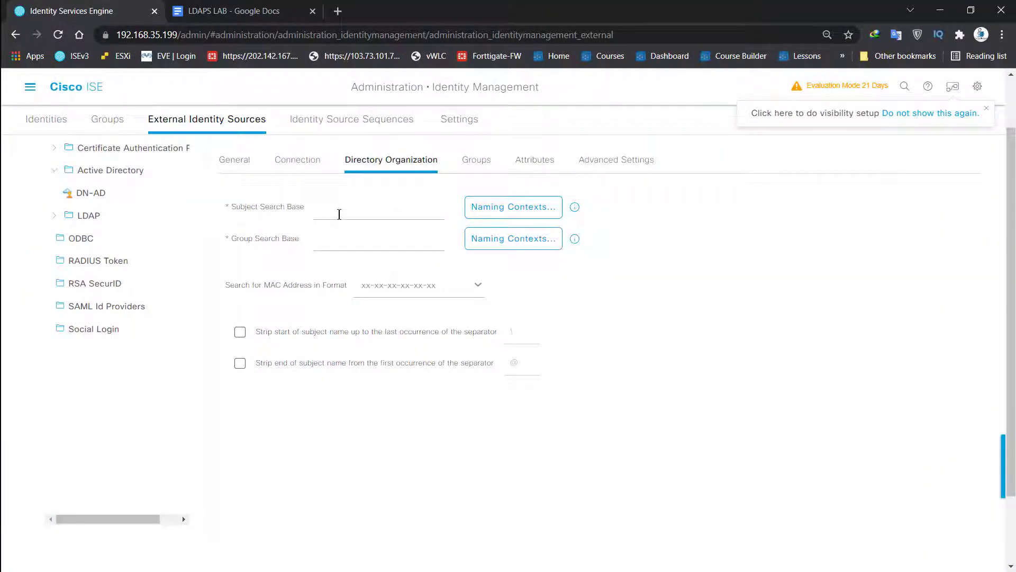
Step: In Cisco ISE, set both the Subject Search Base and the Group Search Base to DC=doctornetworks,DC=com
left_click(339, 214)
key("ctrl+v")
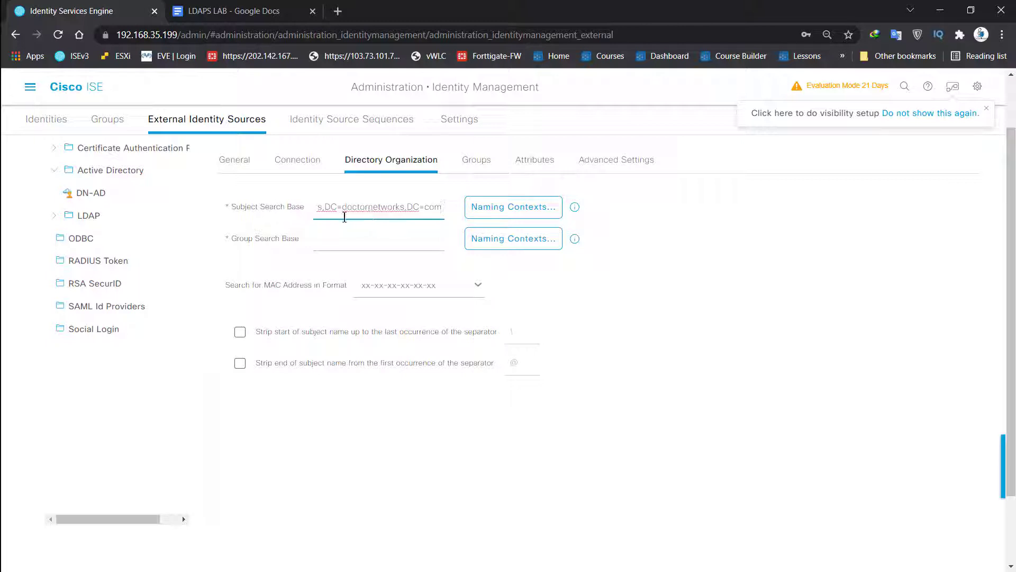
key("ctrl+a")
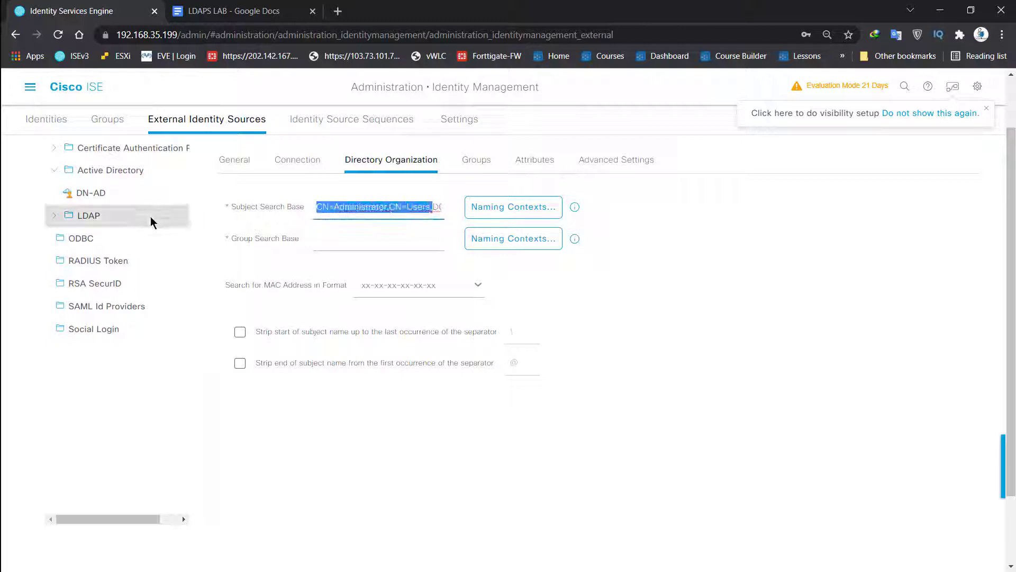
key("BackSpace")
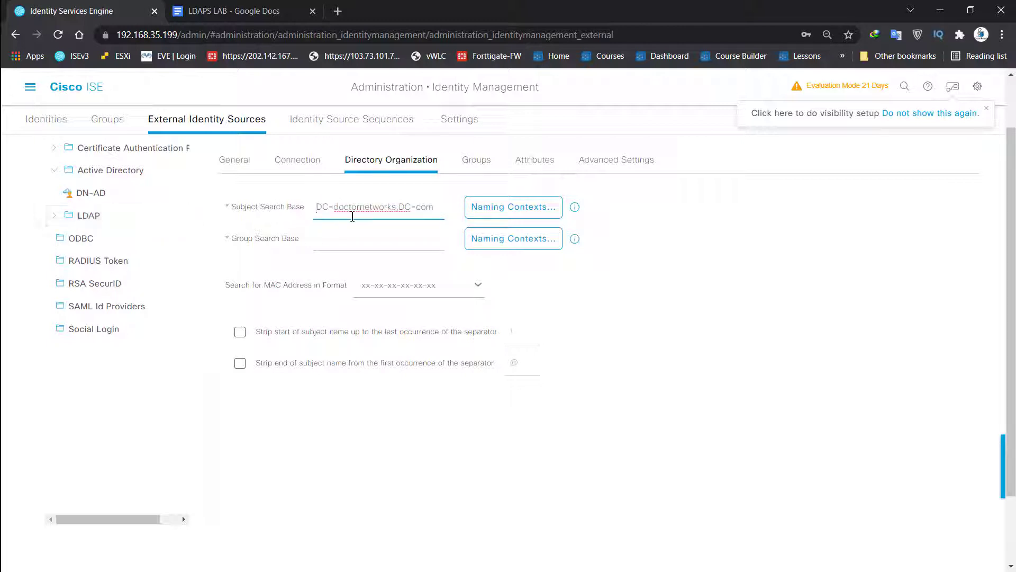
left_click(332, 240)
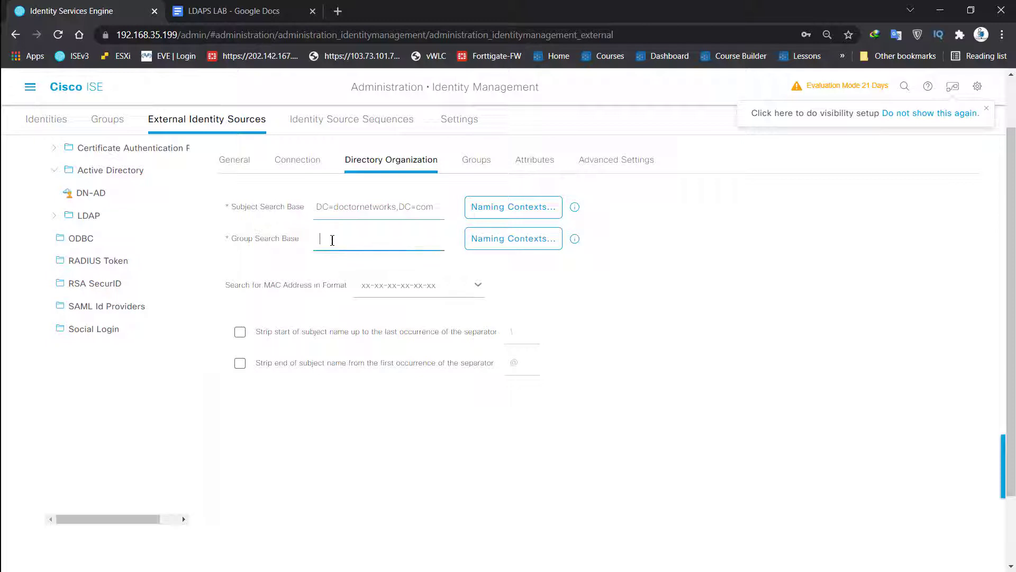
key("ctrl+v")
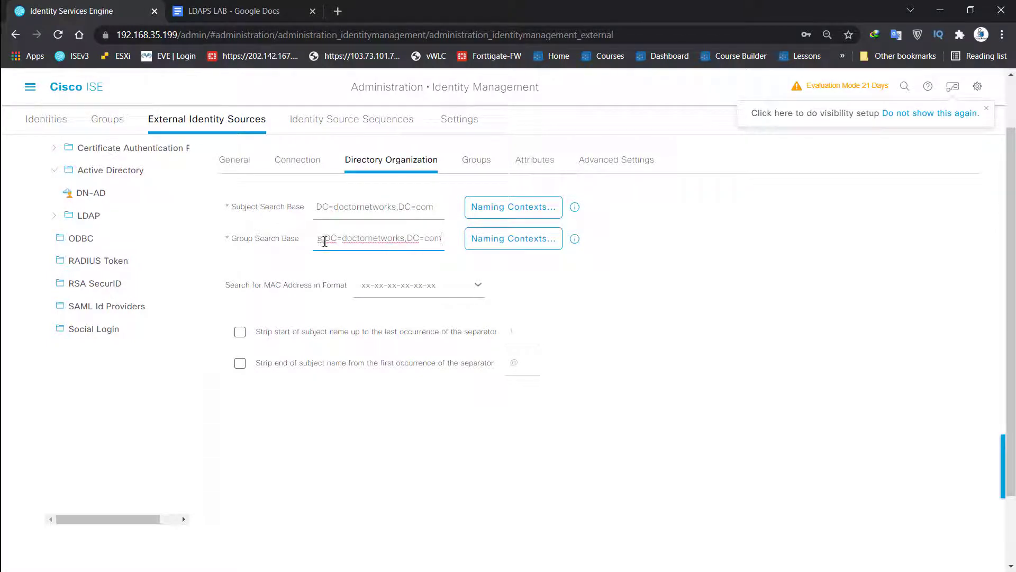
left_click_drag(325, 242, 104, 247)
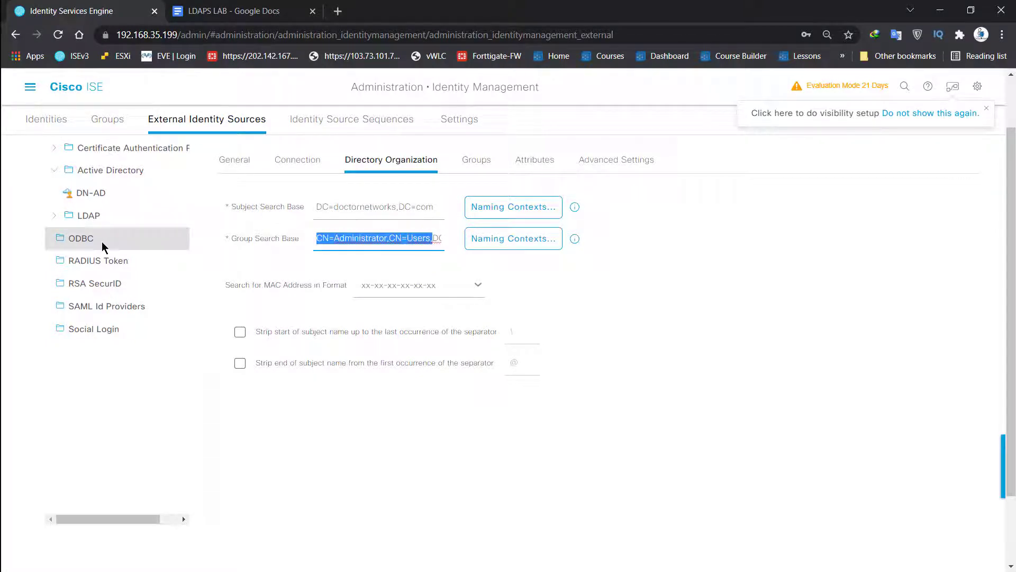
key("BackSpace")
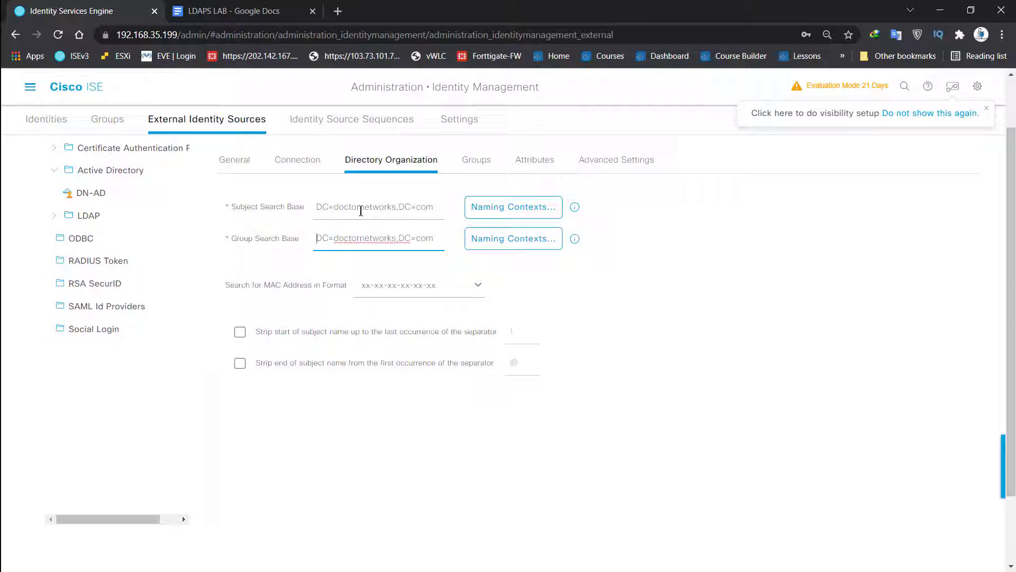
Step: Run another bind test against the primary server from the LDAP identity source's Connection settings and dismiss the result
left_click(308, 166)
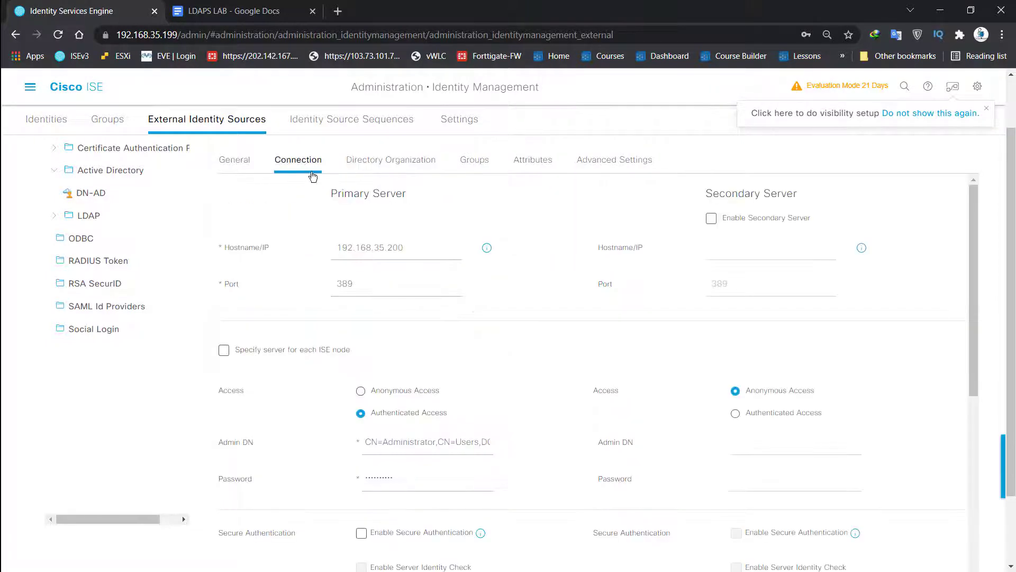
scroll(414, 377, "down", 6)
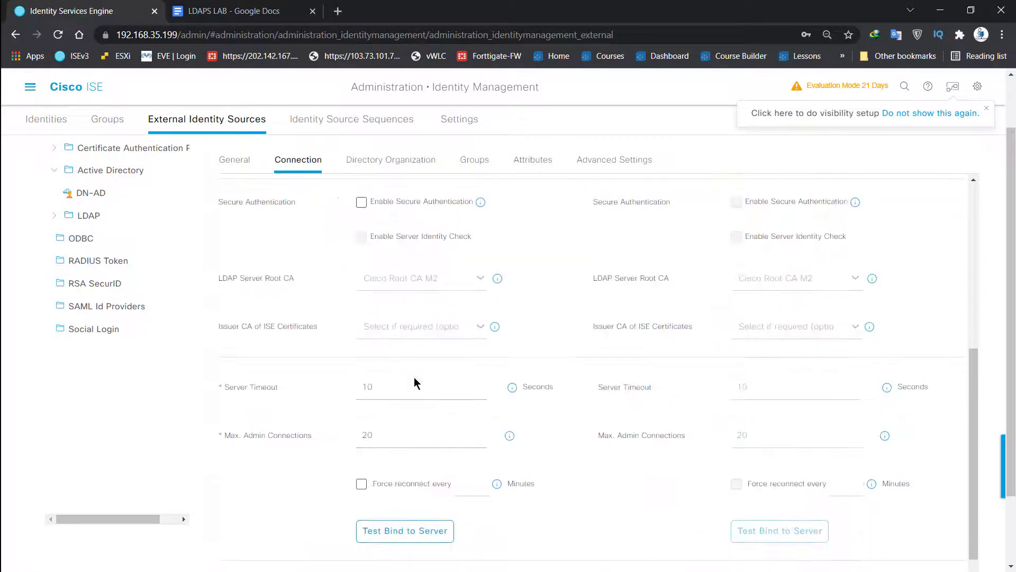
left_click(413, 529)
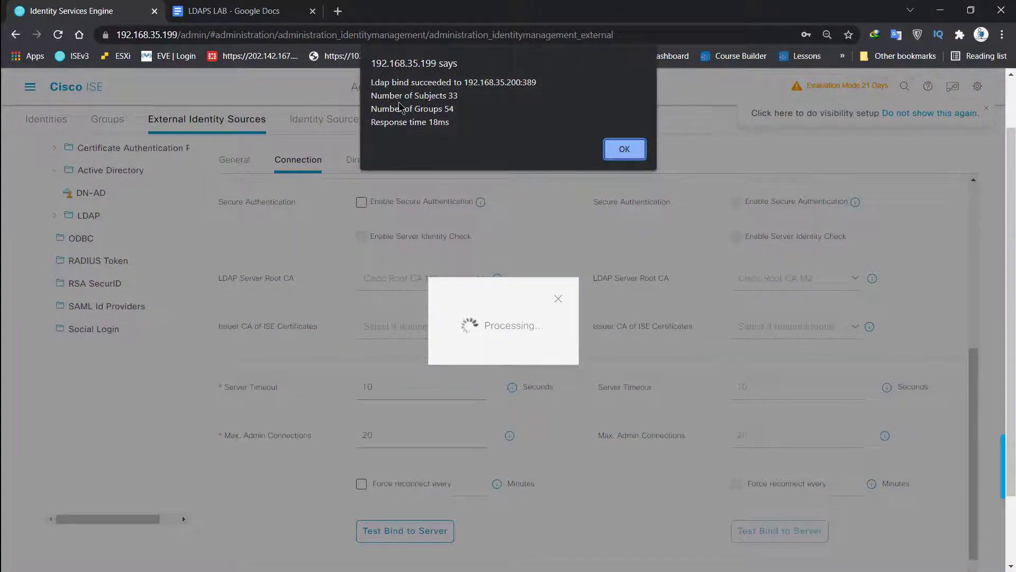
left_click(623, 149)
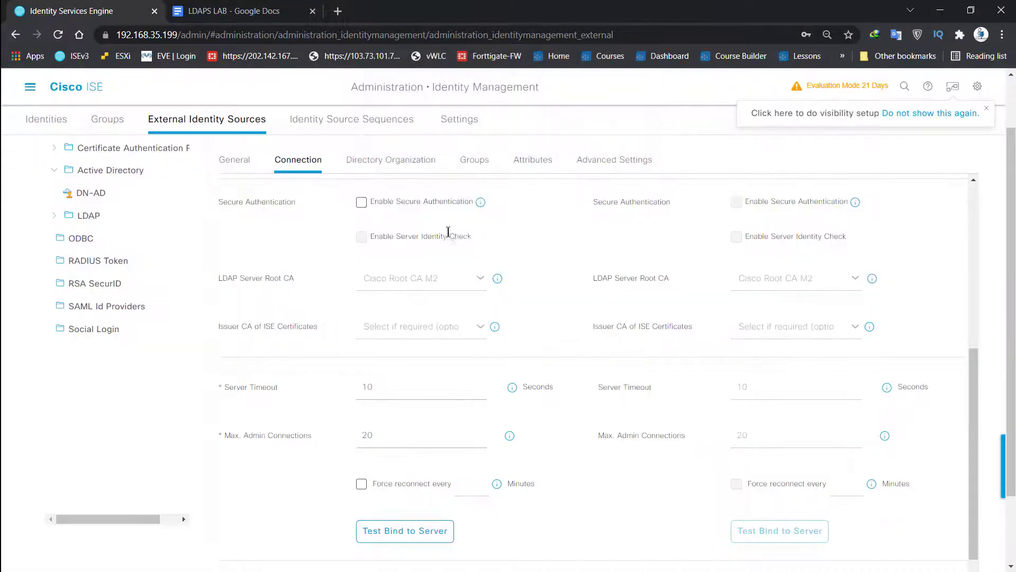
Step: Open the LDAP identity source's Groups settings, start adding groups from the directory, and retrieve them with the filter *
scroll(472, 231, "up", 6)
scroll(473, 230, "up", 2)
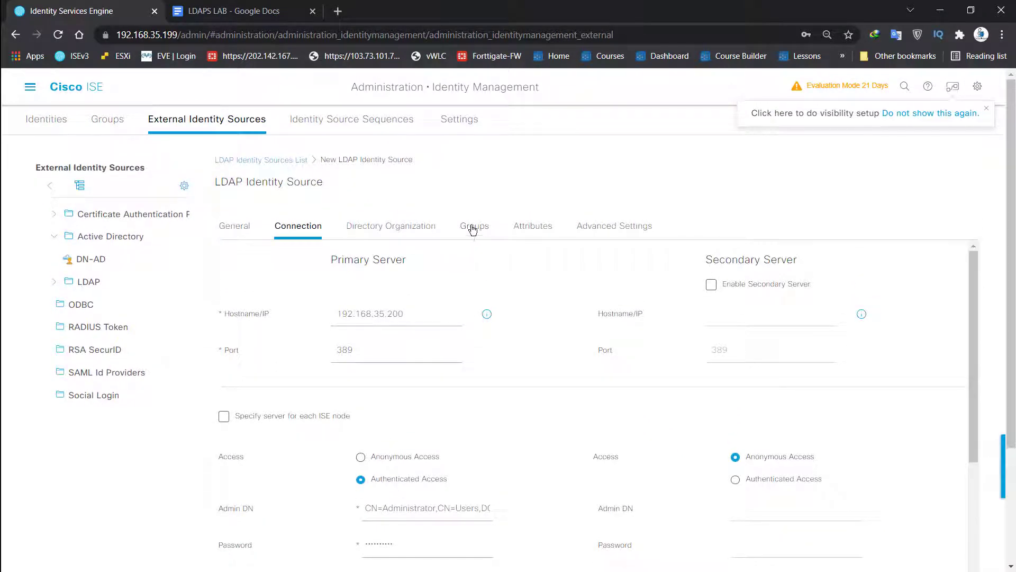
left_click(475, 227)
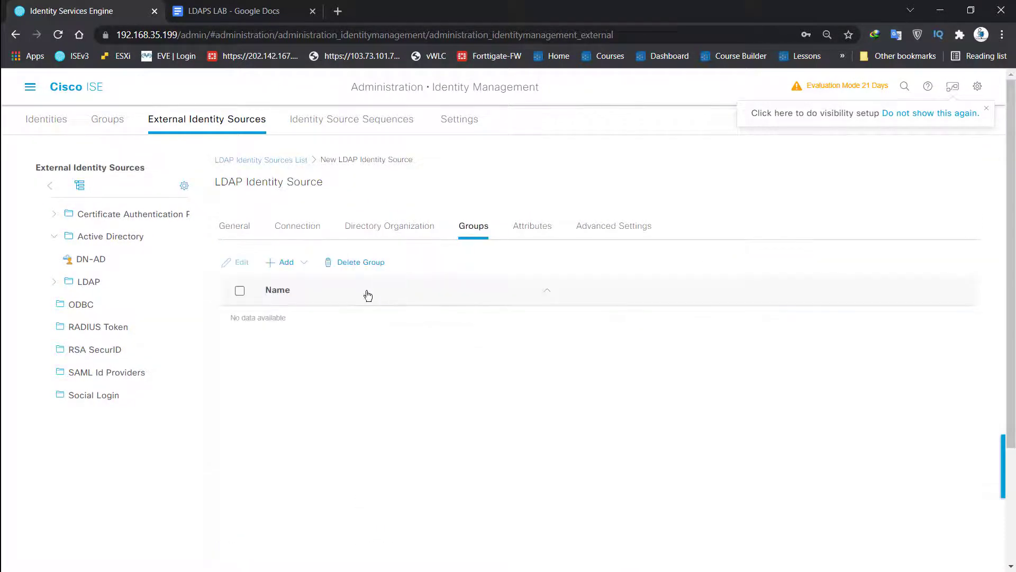
left_click(297, 267)
left_click(305, 297)
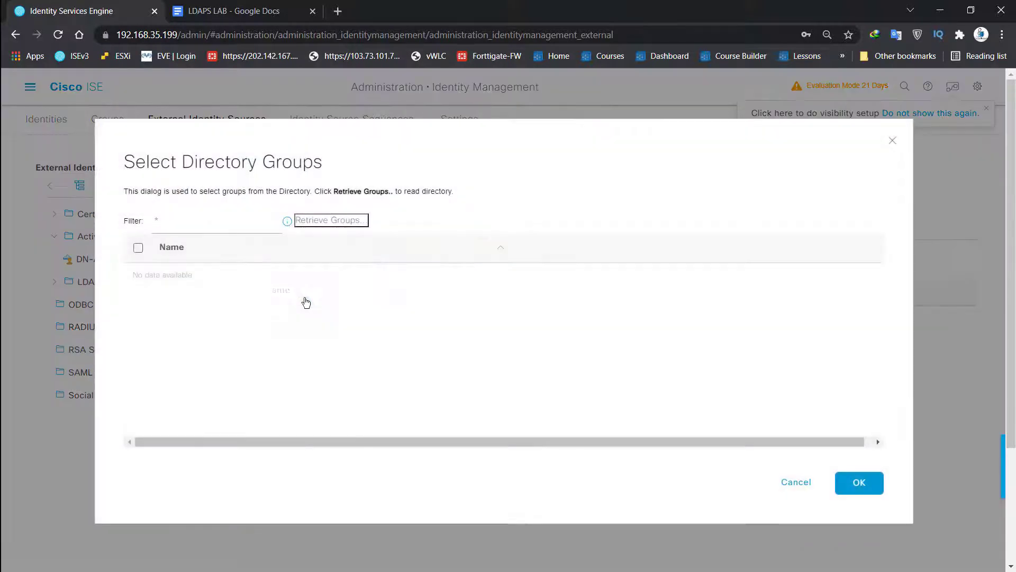
left_click(328, 224)
Step: Look through the retrieved directory groups, checking for those outside the Builtin and Users containers
scroll(306, 316, "down", 10)
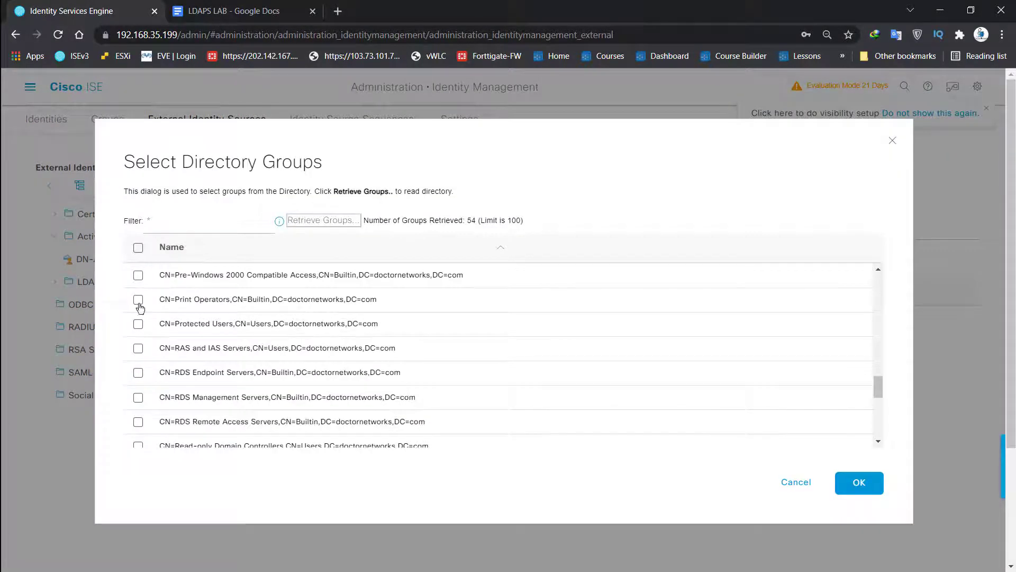
scroll(201, 337, "down", 3)
scroll(159, 340, "down", 3)
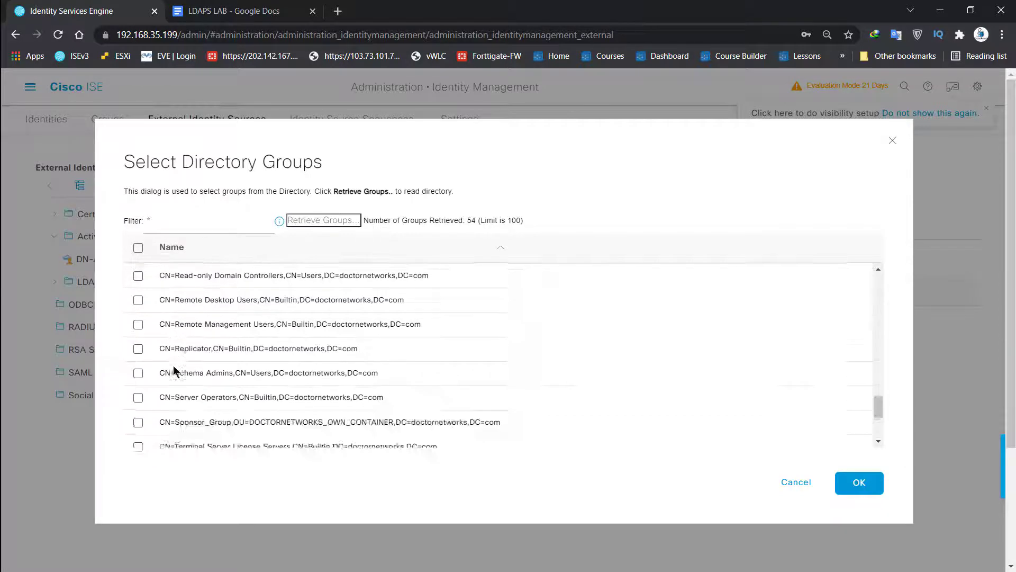
scroll(199, 373, "down", 1)
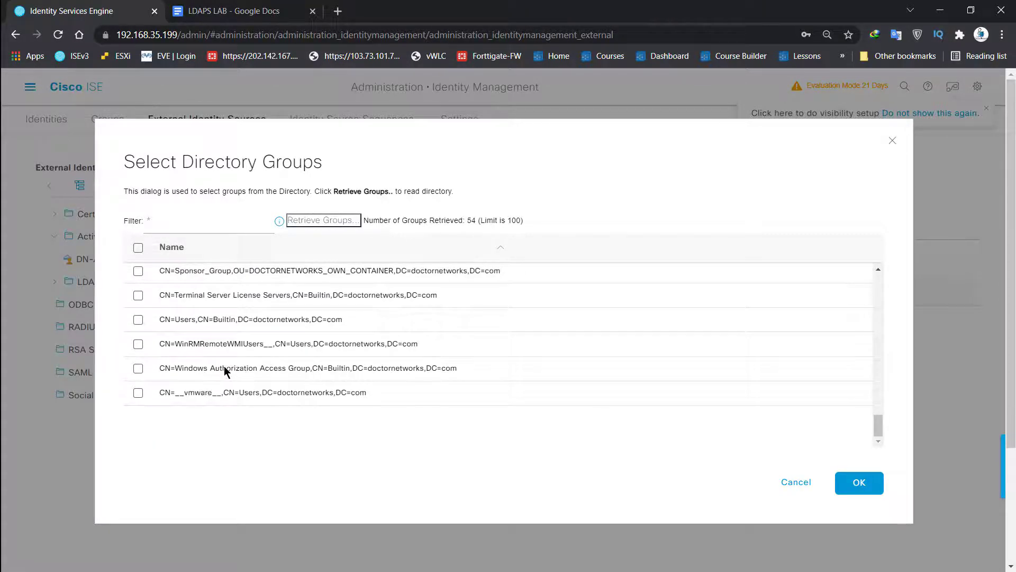
scroll(224, 366, "up", 7)
scroll(214, 399, "down", 3)
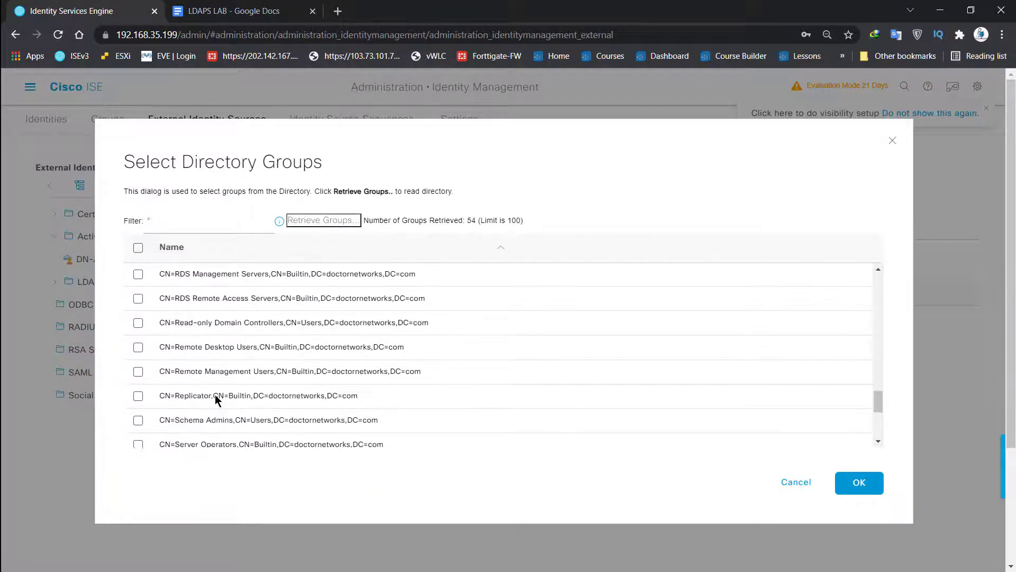
scroll(215, 395, "up", 10)
scroll(215, 387, "up", 8)
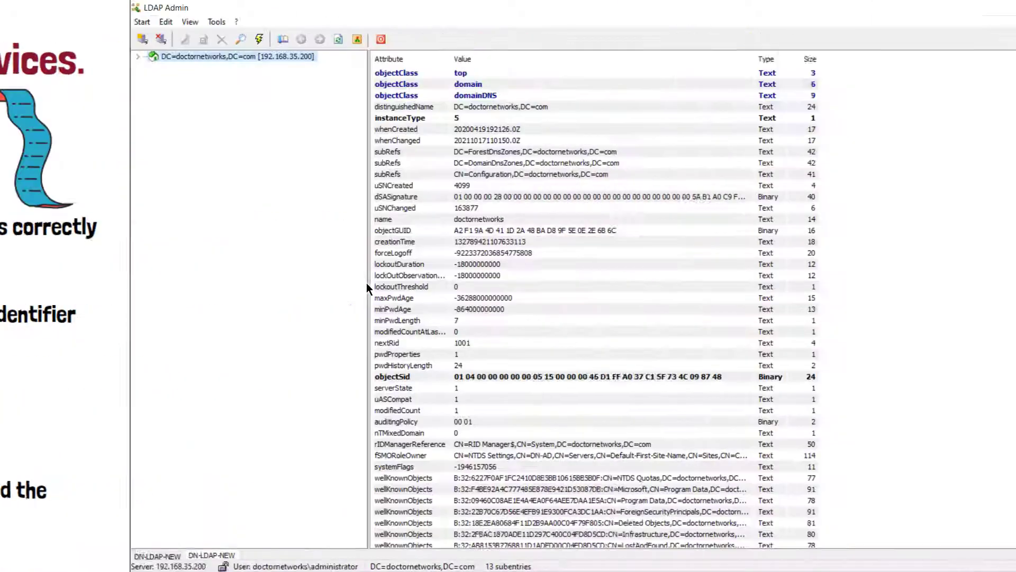
Step: Switch to LDAP Admin, expand DC=doctornetworks,DC=com and OU=DOCTORNETWORKS_OWN_CONTAINER, and select an entry inside that container
left_click(9, 57)
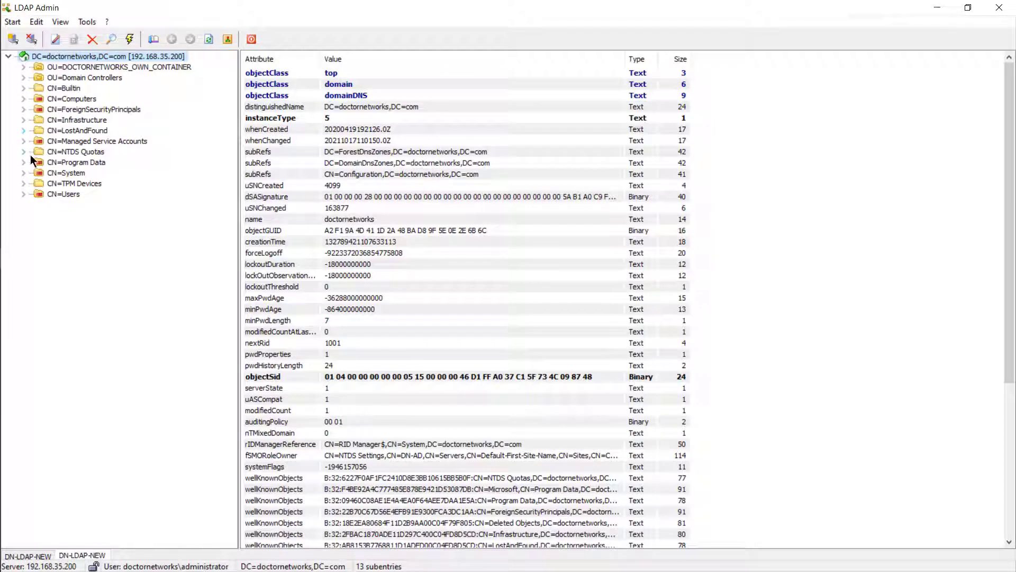
left_click(23, 67)
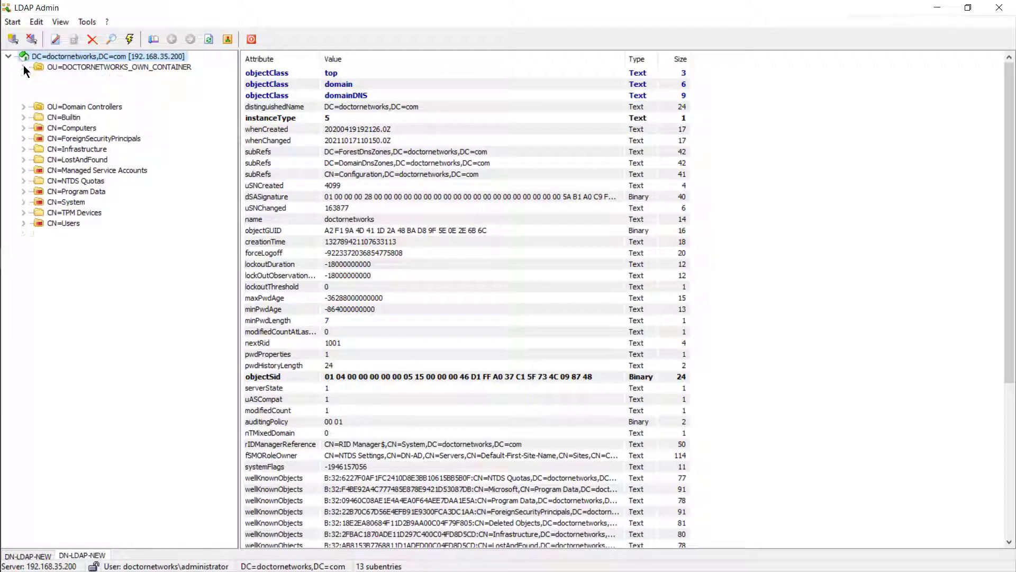
left_click(65, 98)
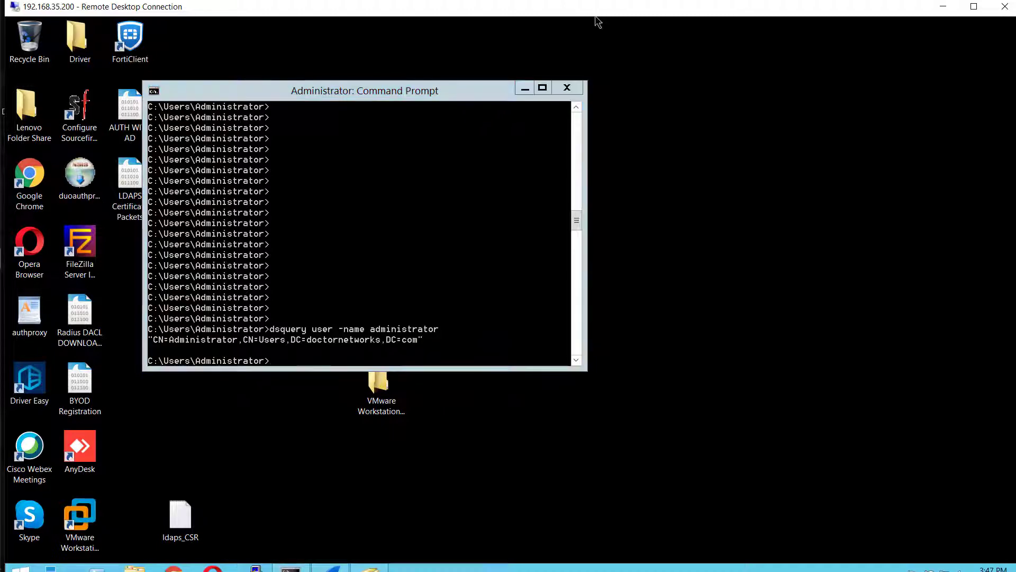
Step: Switch to the remote desktop of 192.168.35.200, show it full screen, and launch an empty mmc console
left_click(973, 7)
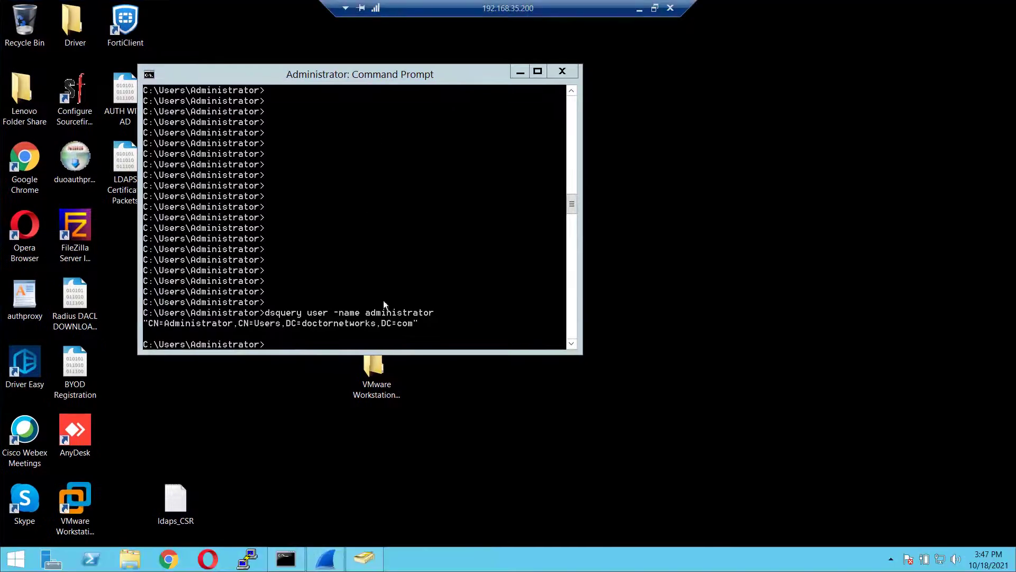
left_click(365, 557)
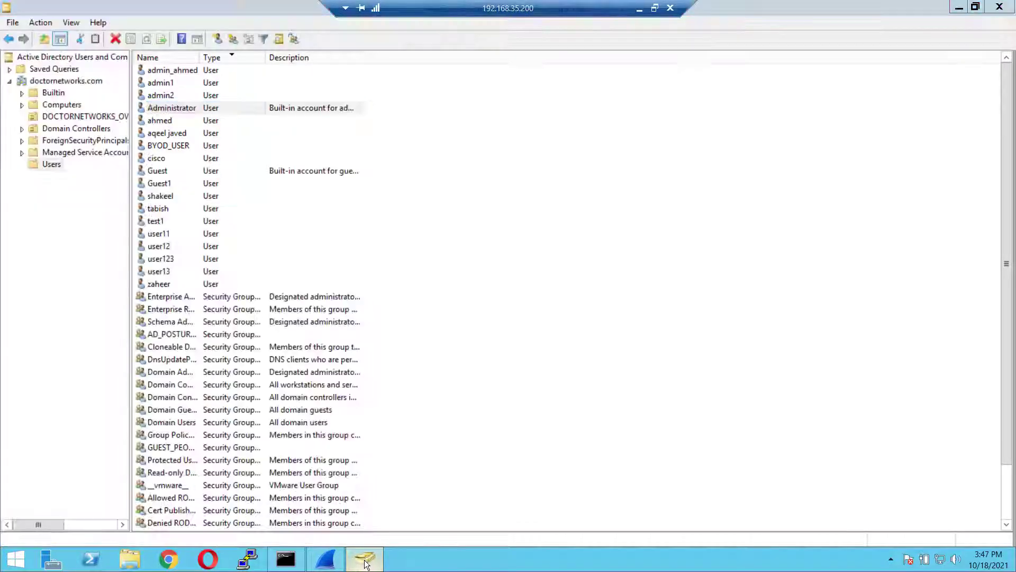
left_click(364, 557)
left_click(8, 556)
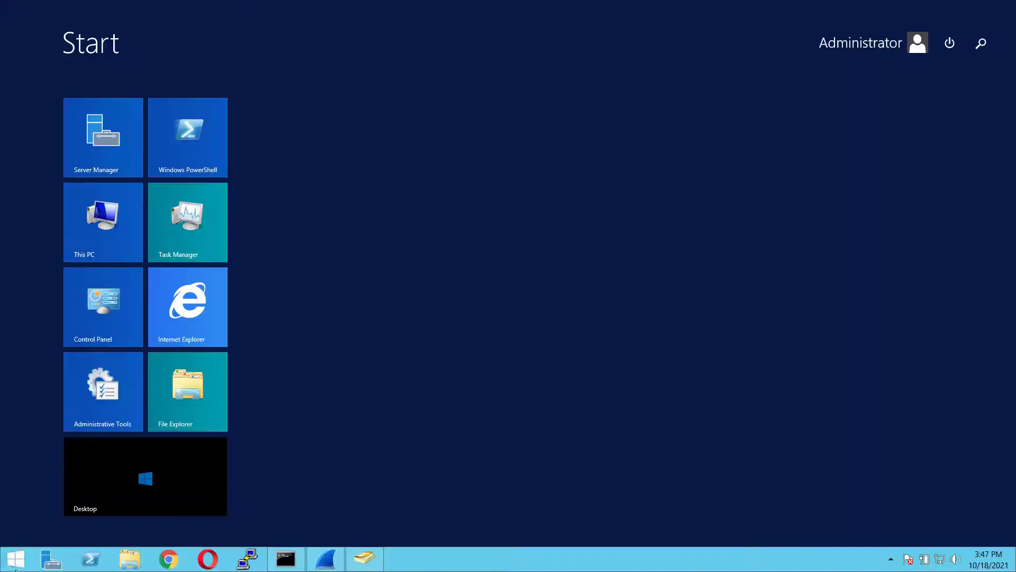
type("mmc")
key("Return")
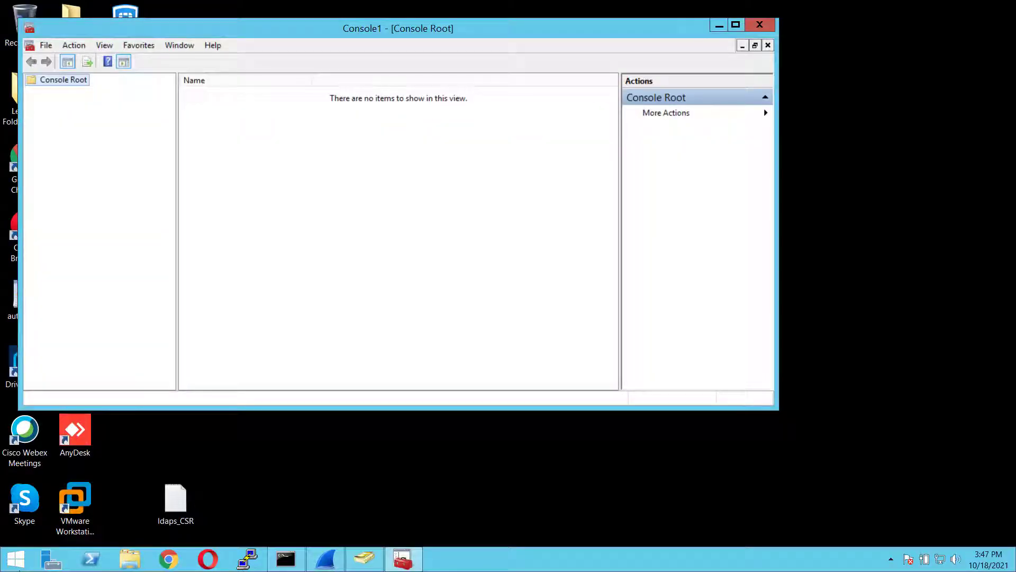
Step: Add the Certificates snap-in to the console for the computer account on the local computer
left_click(46, 45)
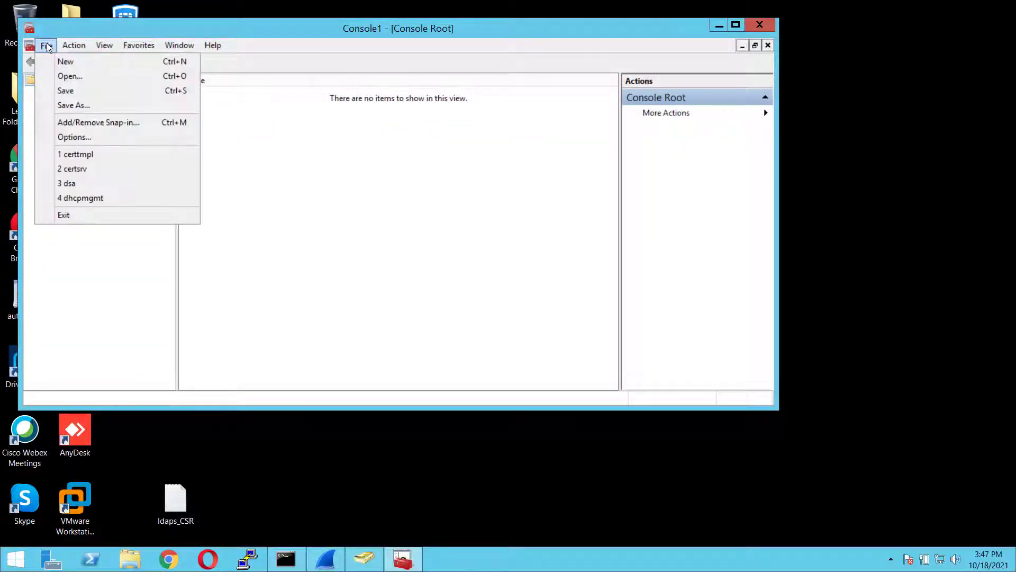
left_click(64, 124)
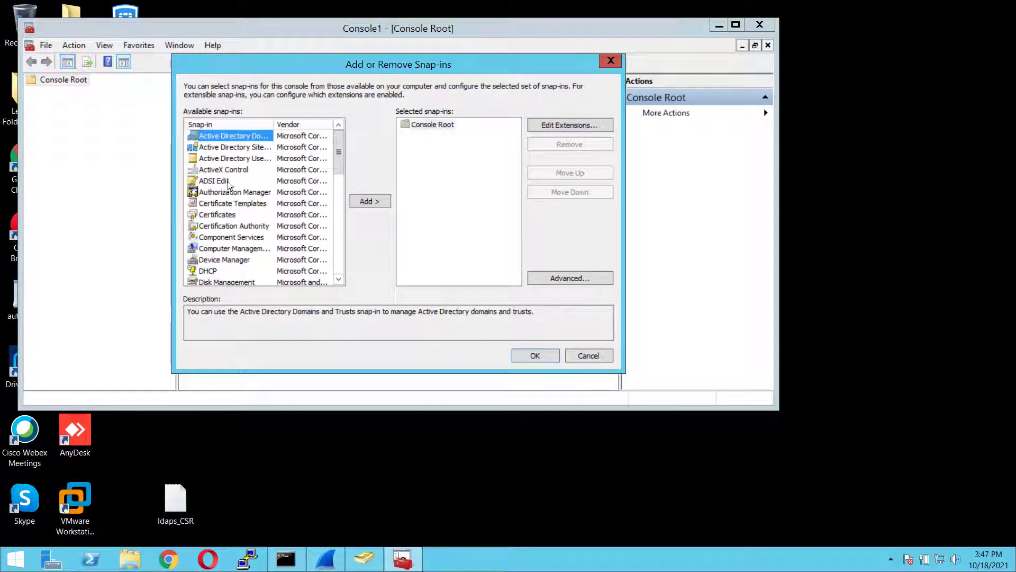
left_click(214, 215)
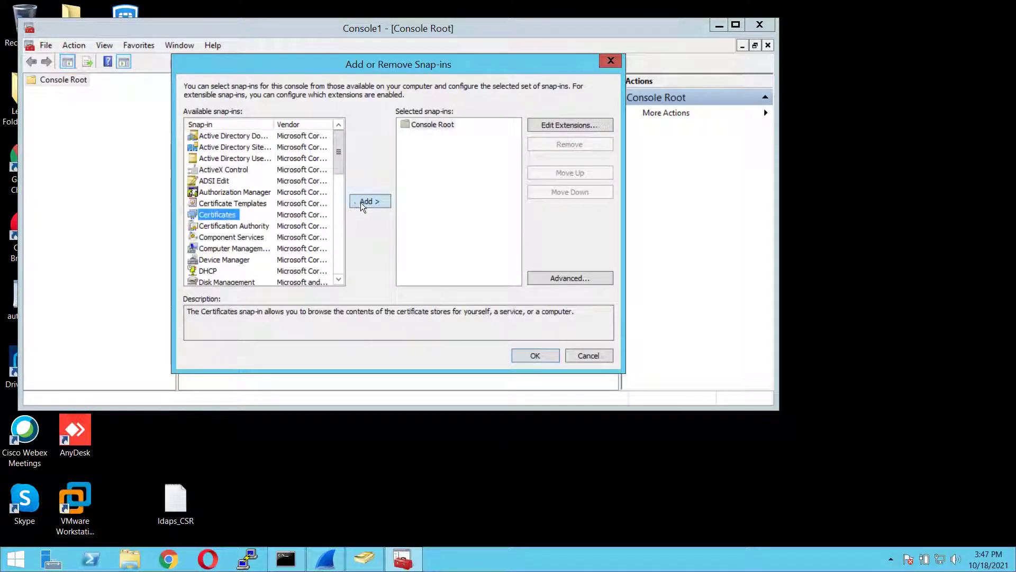
left_click(361, 202)
left_click(233, 148)
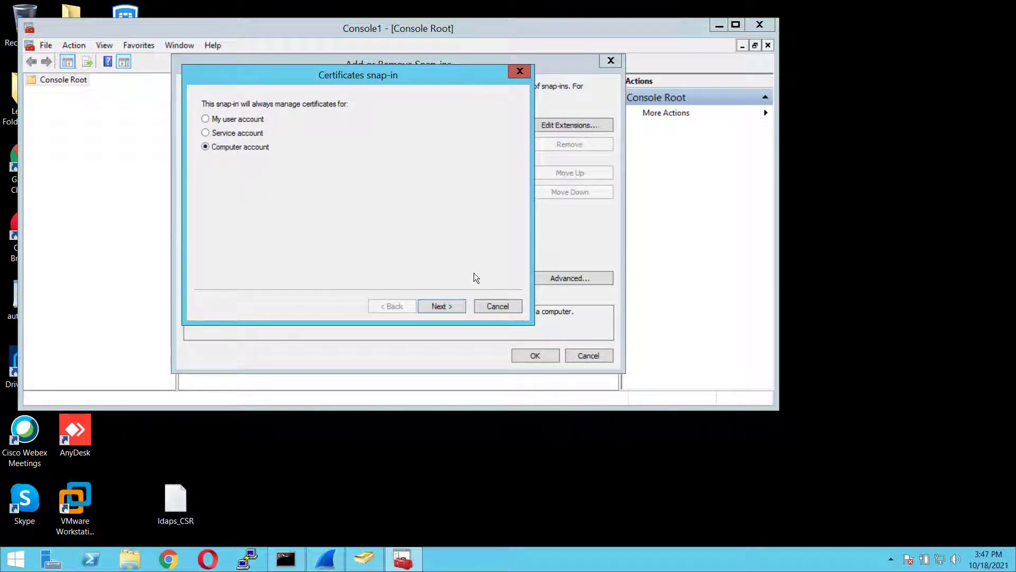
left_click(443, 307)
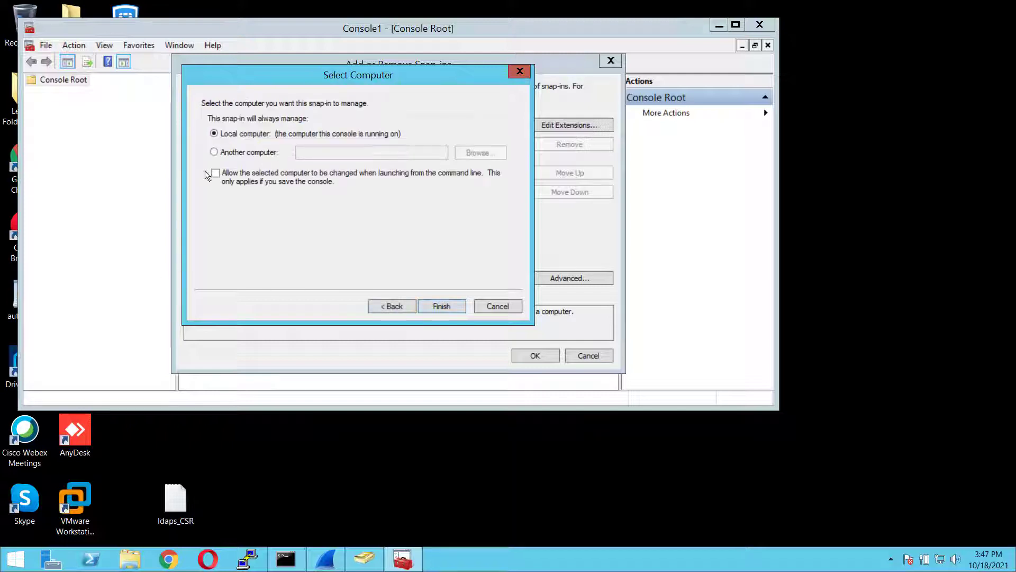
left_click(449, 307)
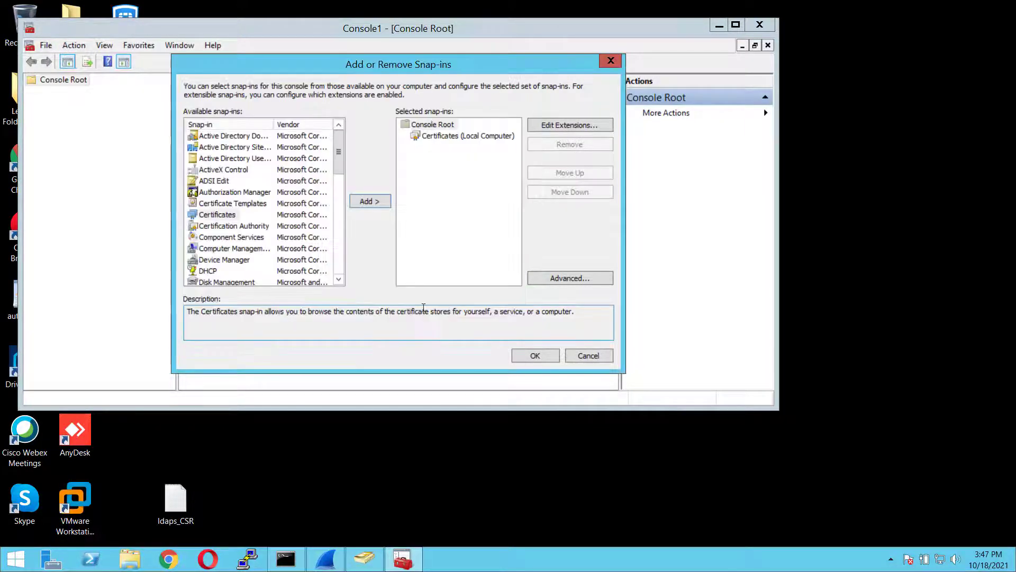
left_click(537, 354)
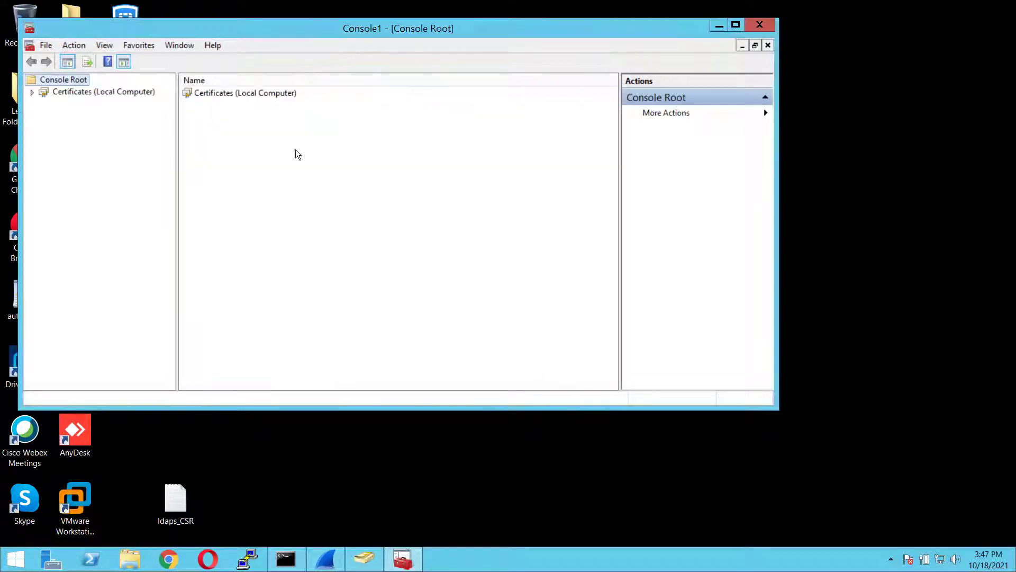
Step: Display the certificates in the local computer's Personal store and maximize the console to examine them
left_click(32, 92)
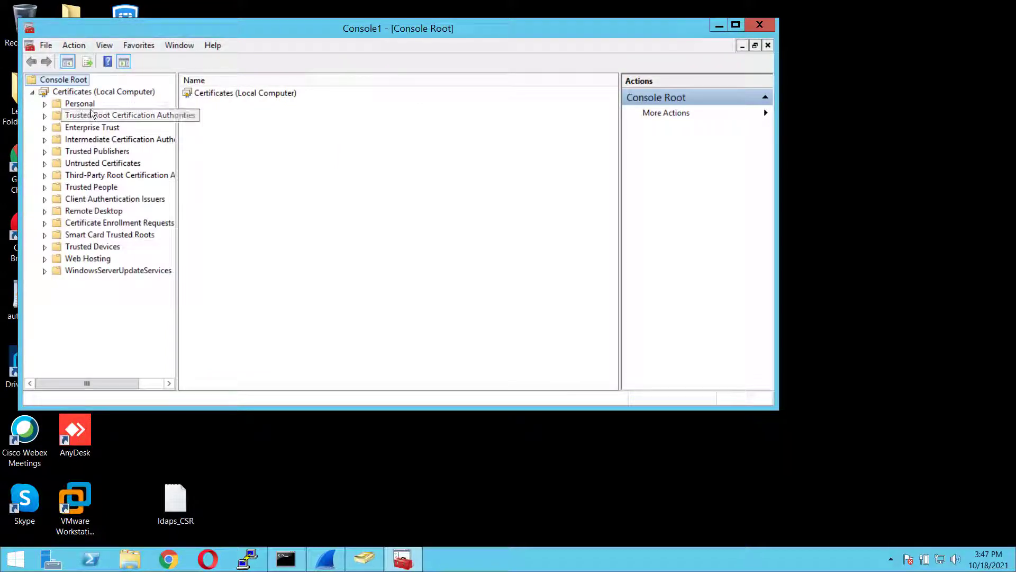
left_click(45, 103)
left_click(77, 105)
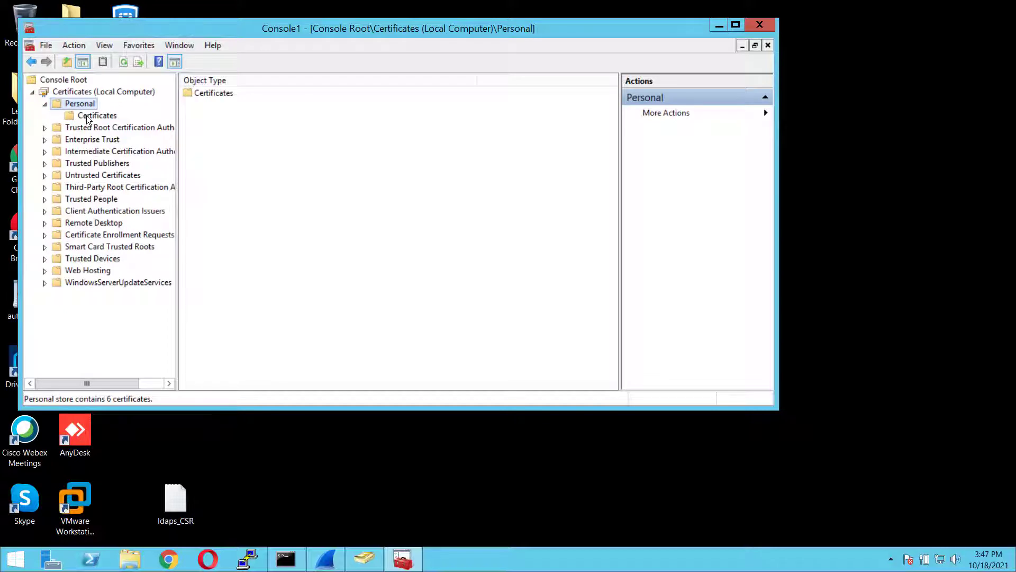
left_click(87, 115)
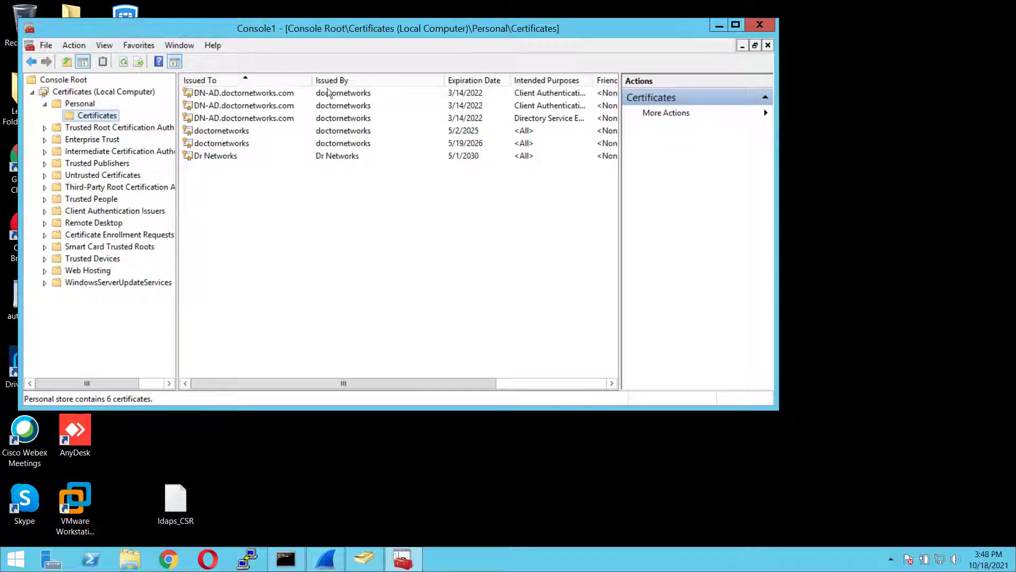
left_click(735, 25)
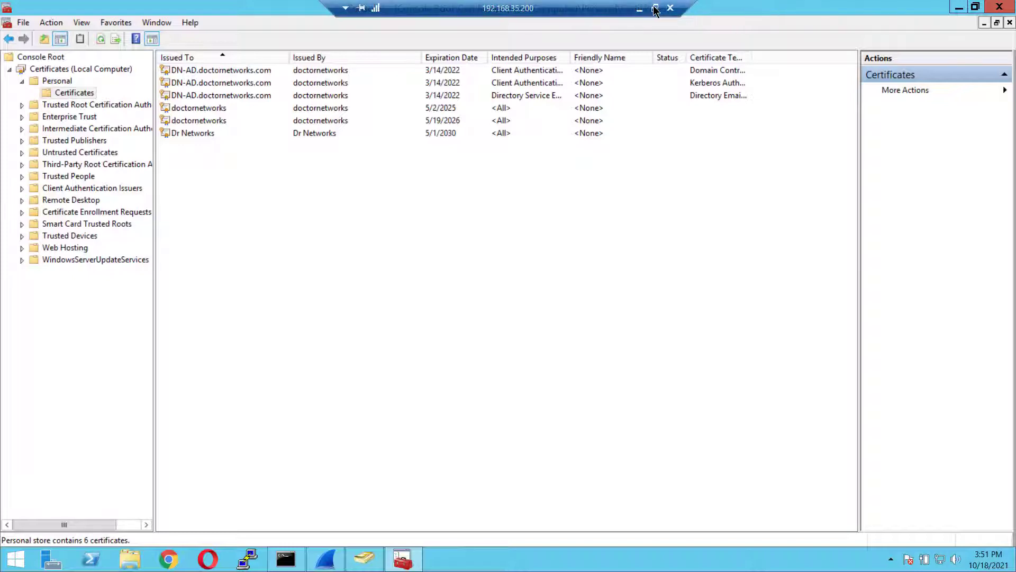
Step: Switch to Chrome's LDAP over SSL article, read its Active Directory Domain Services Certificate Storage section, and highlight the Server Authentication OID
left_click(652, 7)
key("alt+Tab")
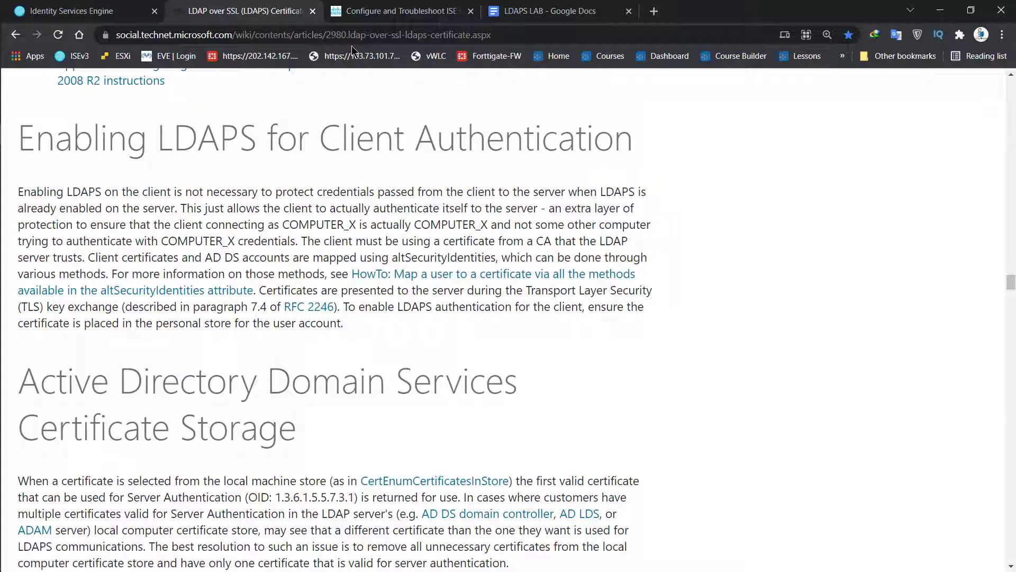
scroll(169, 261, "down", 2)
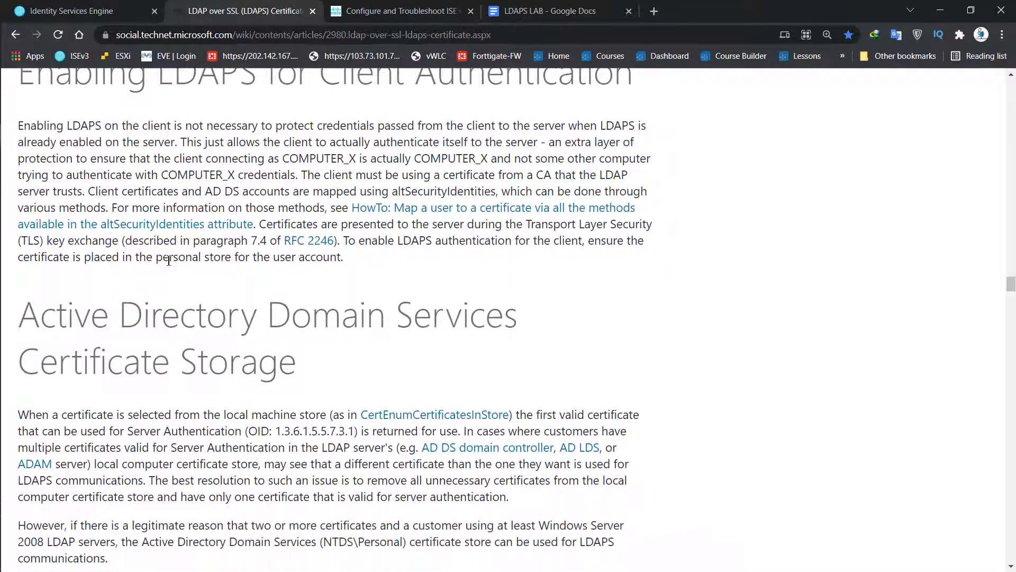
scroll(168, 260, "down", 1)
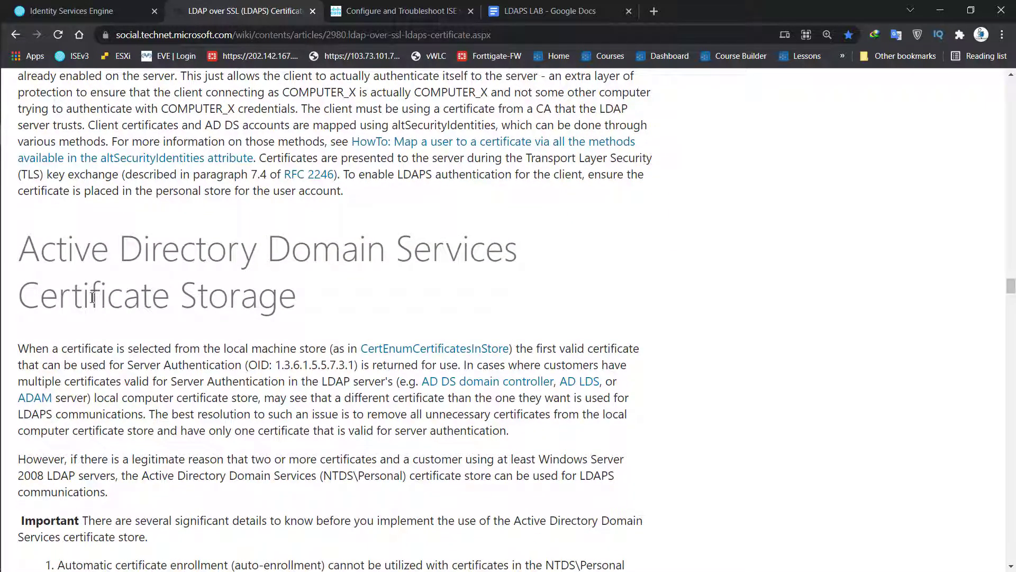
scroll(147, 353, "down", 1)
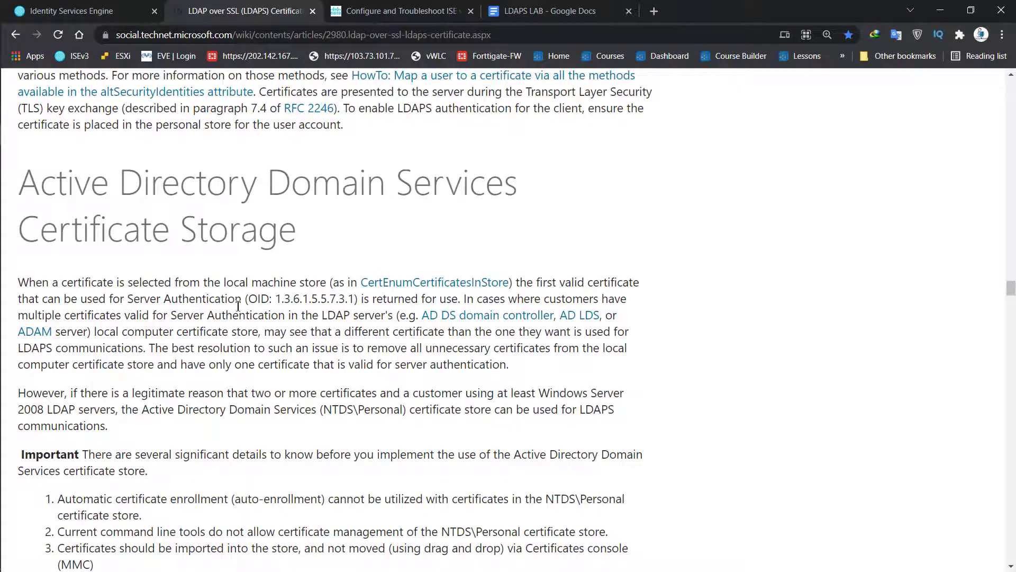
left_click_drag(248, 299, 351, 299)
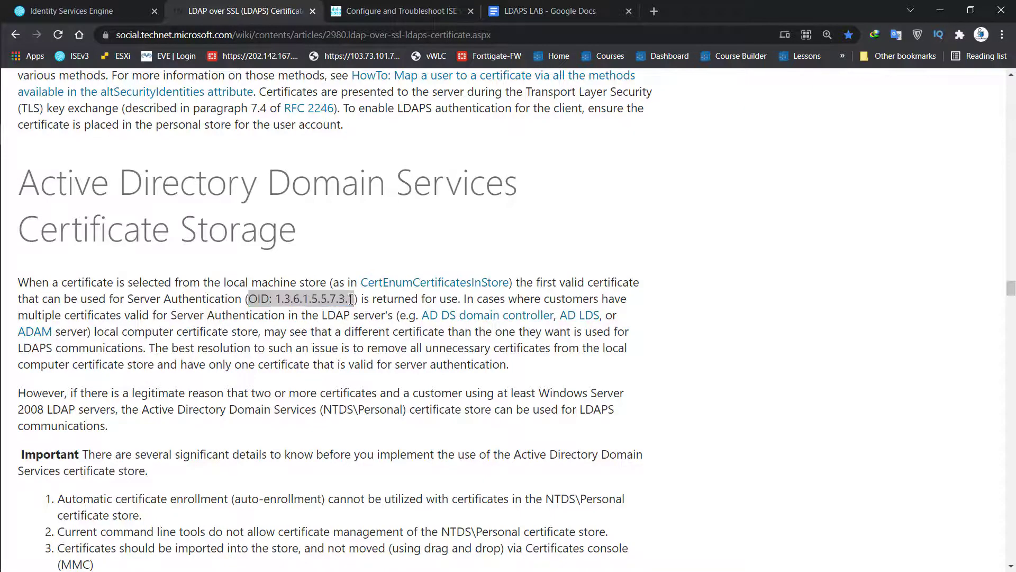
Step: Return to the remote certificates console, widen the Intended Purposes column, and select the first DN-AD.doctornetworks.com certificate
key("alt+Tab")
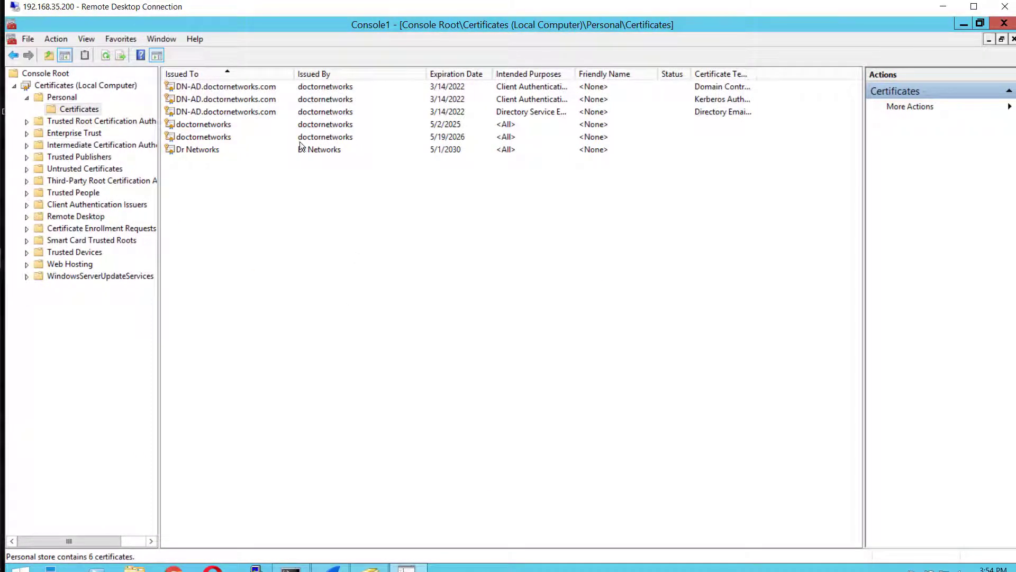
left_click_drag(575, 73, 690, 73)
left_click(559, 85)
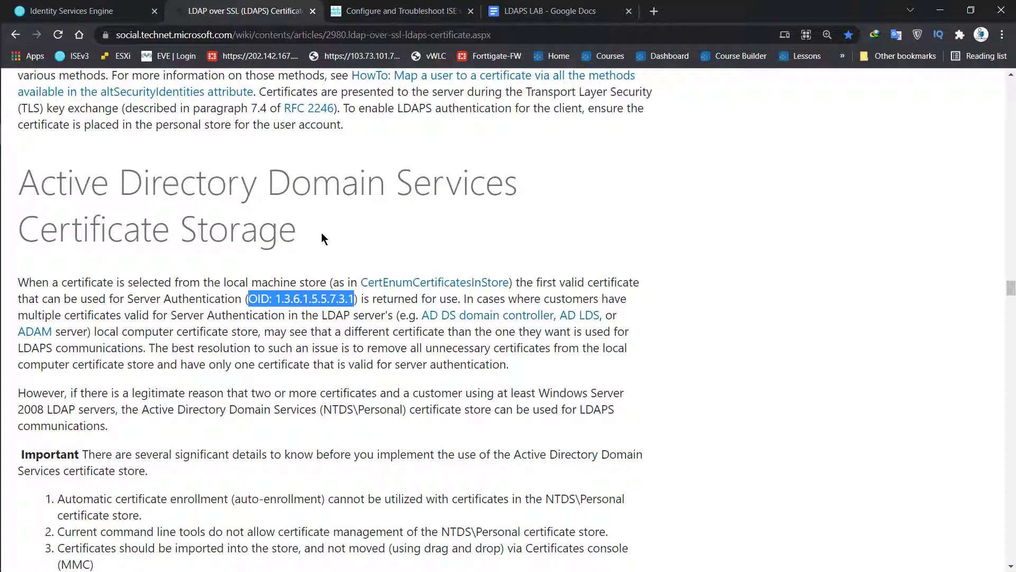
Step: Switch to Chrome's LDAP over SSL article and read the certificate storage notes and the procedure for exporting the LDAPS certificate for AD DS
left_click(322, 234)
scroll(321, 234, "down", 3)
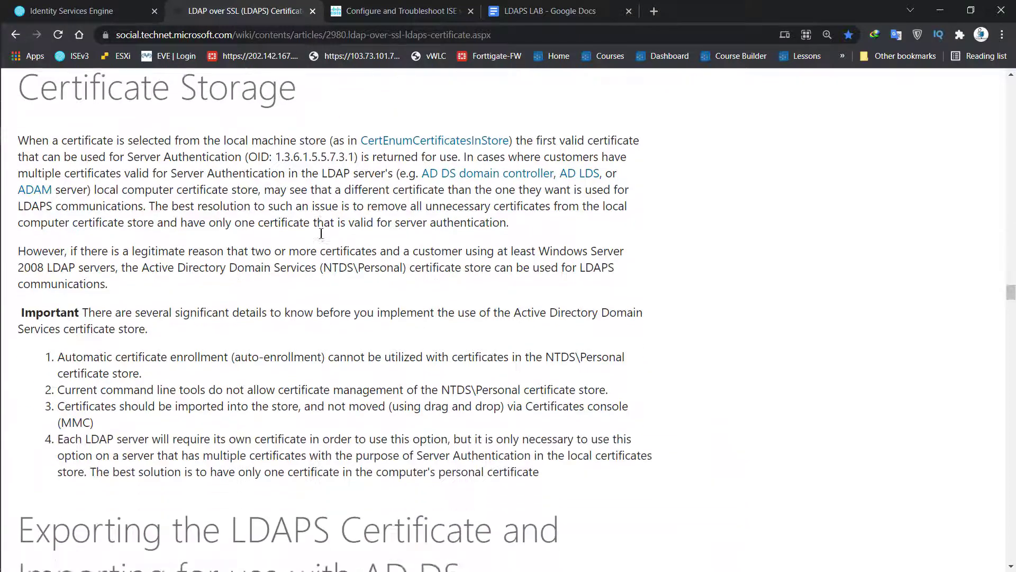
scroll(321, 234, "down", 5)
scroll(322, 238, "down", 4)
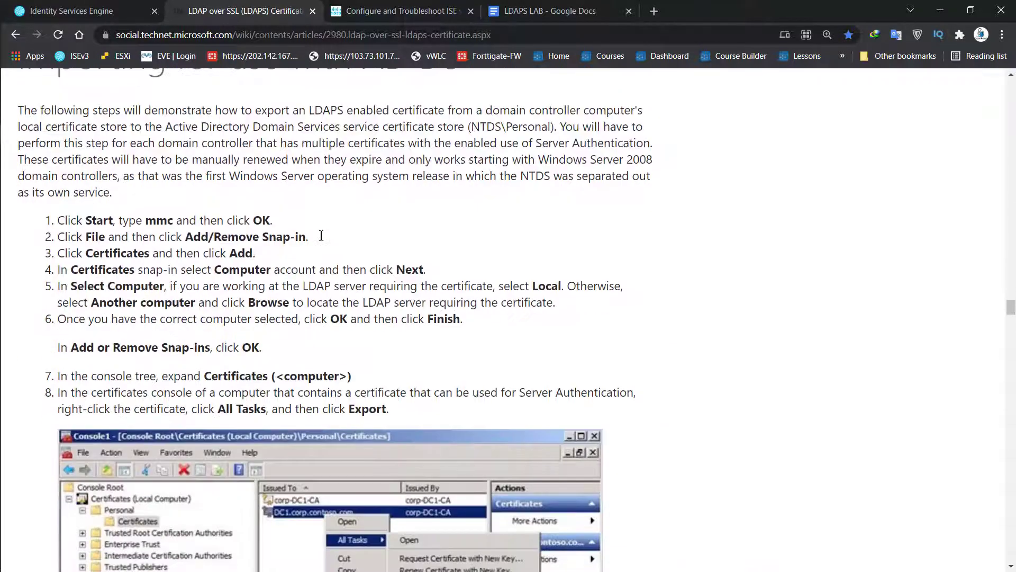
scroll(322, 238, "up", 2)
scroll(322, 240, "up", 1)
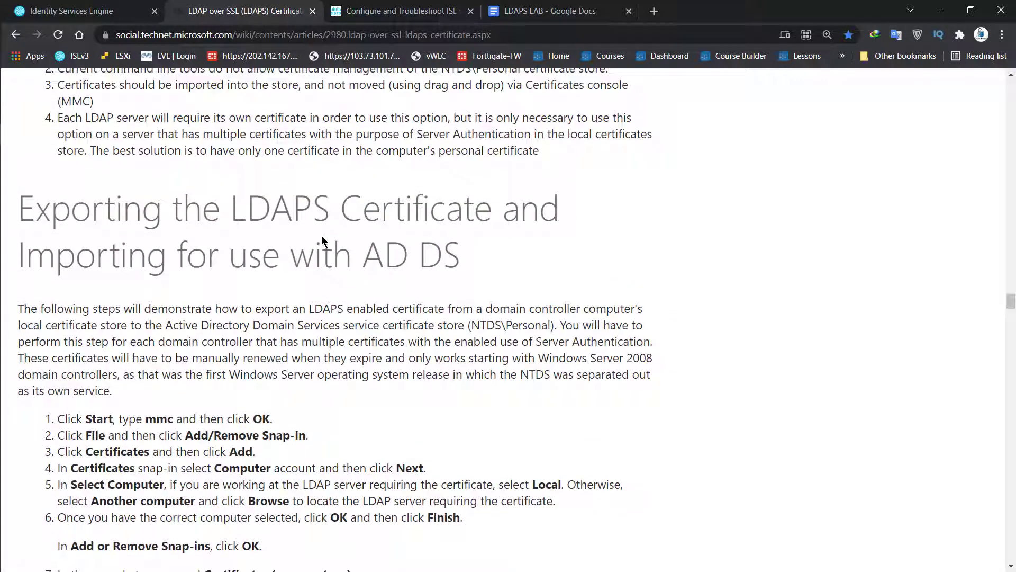
scroll(339, 299, "down", 3)
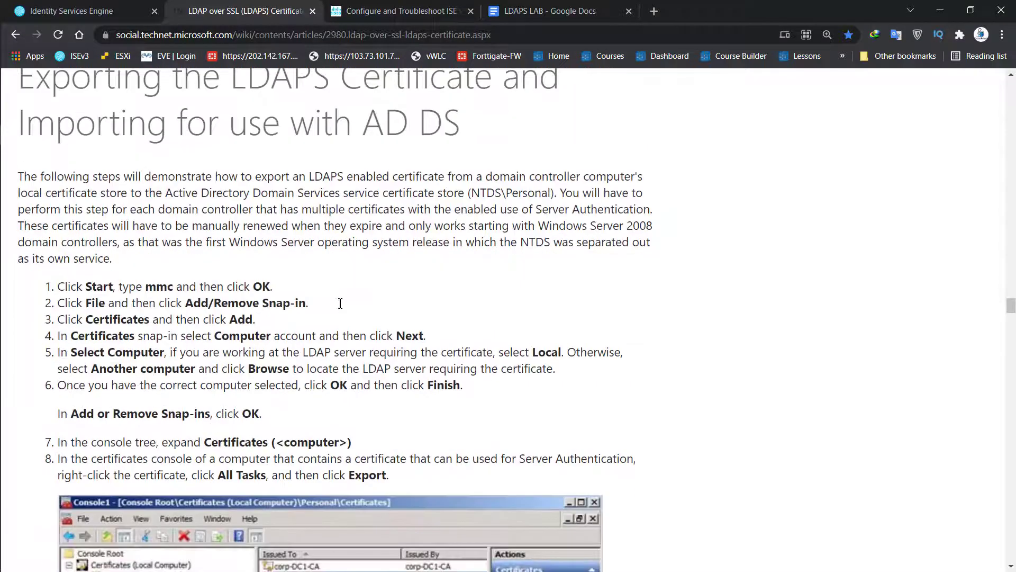
scroll(340, 303, "down", 3)
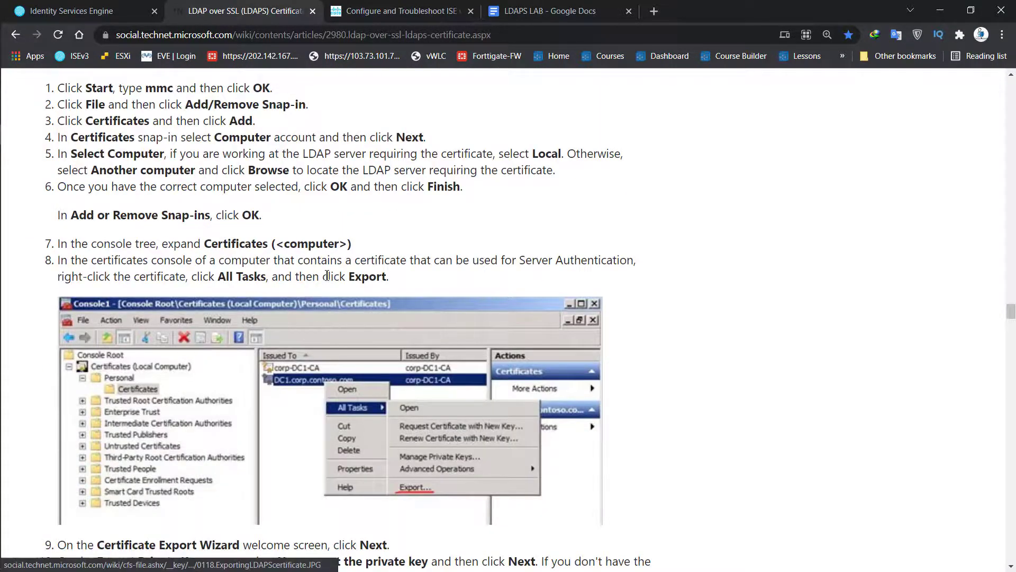
scroll(327, 274, "down", 15)
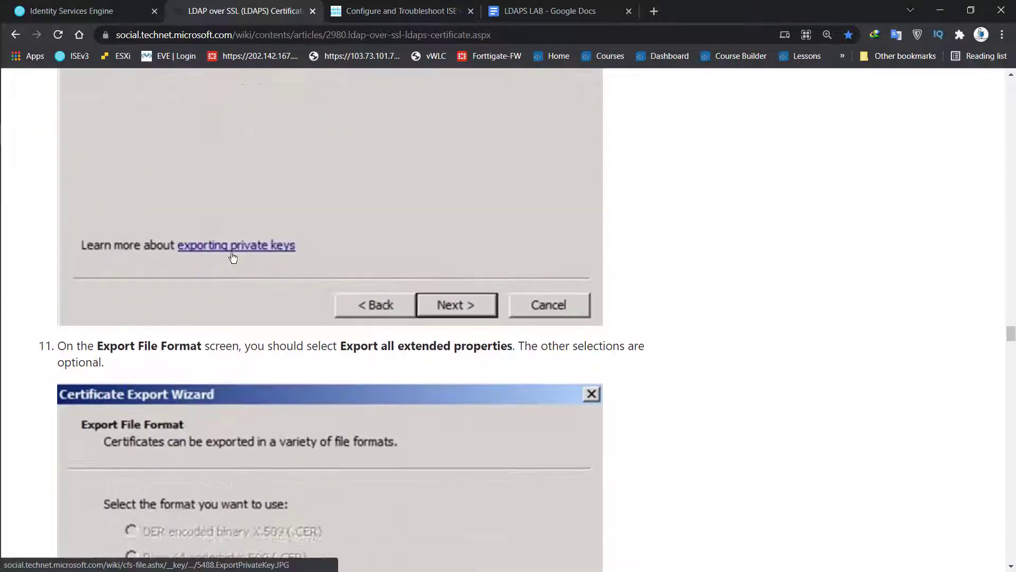
scroll(233, 258, "down", 15)
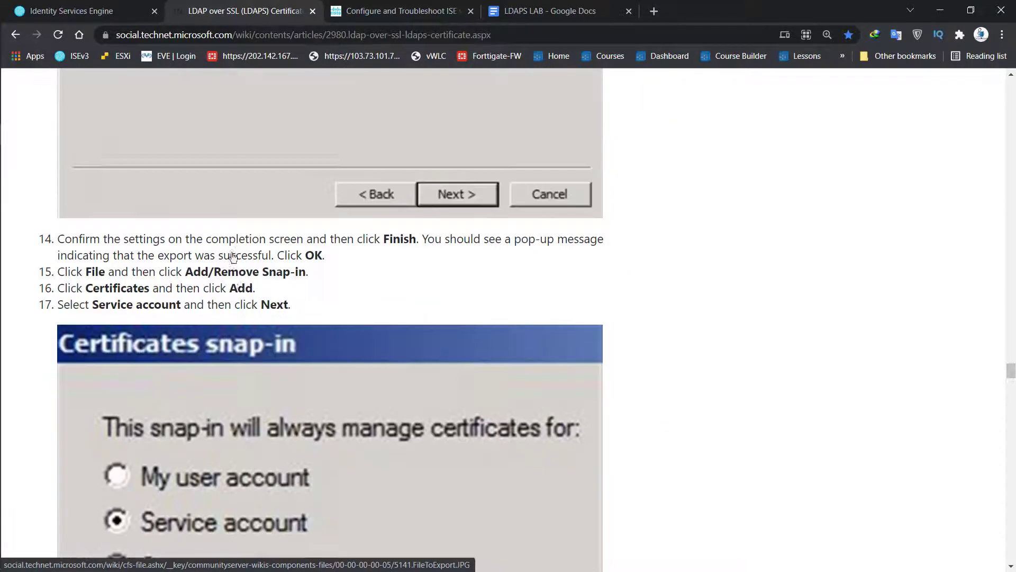
scroll(233, 258, "down", 2)
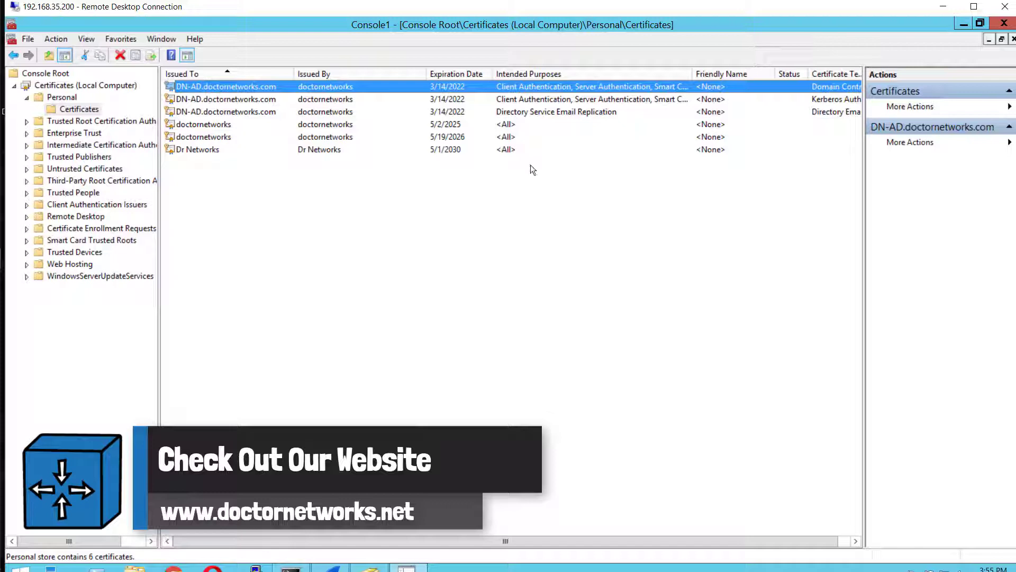
Step: Return to the full-screen remote desktop and inspect the certificate serial number in the Server Hello packet of Wireshark's LDAPS Certificate Packets capture
left_click(974, 7)
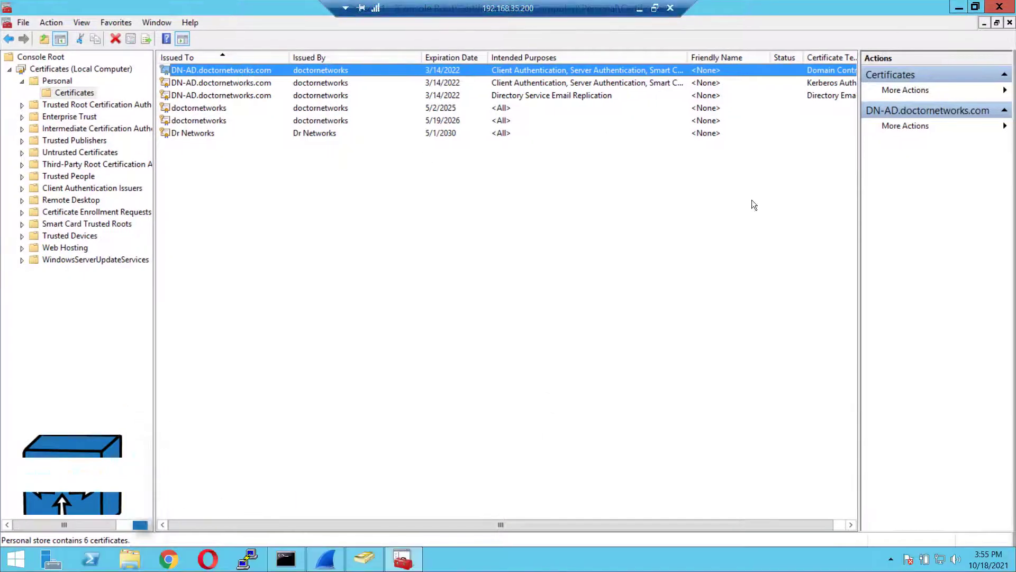
left_click(958, 8)
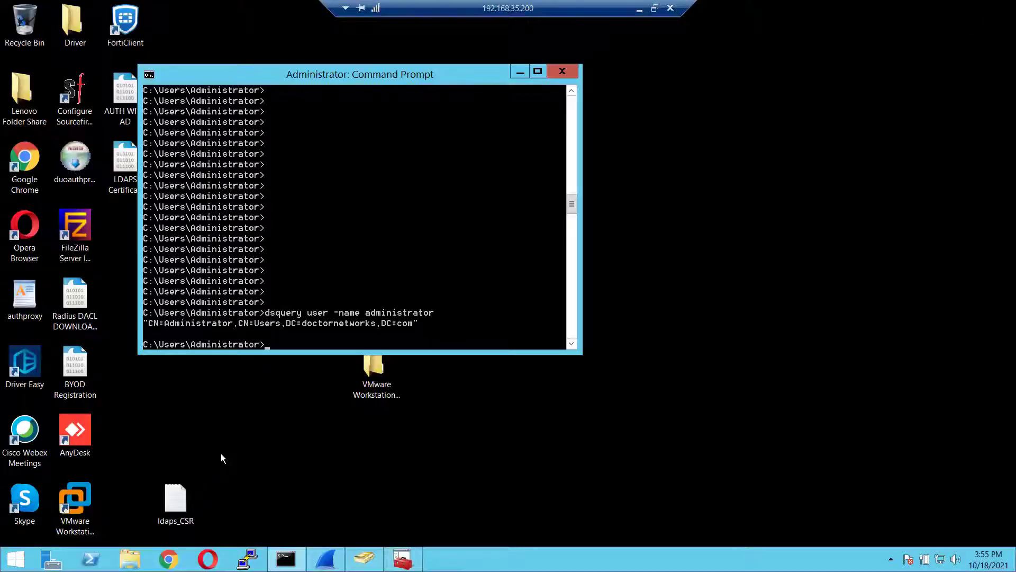
left_click_drag(299, 78, 494, 82)
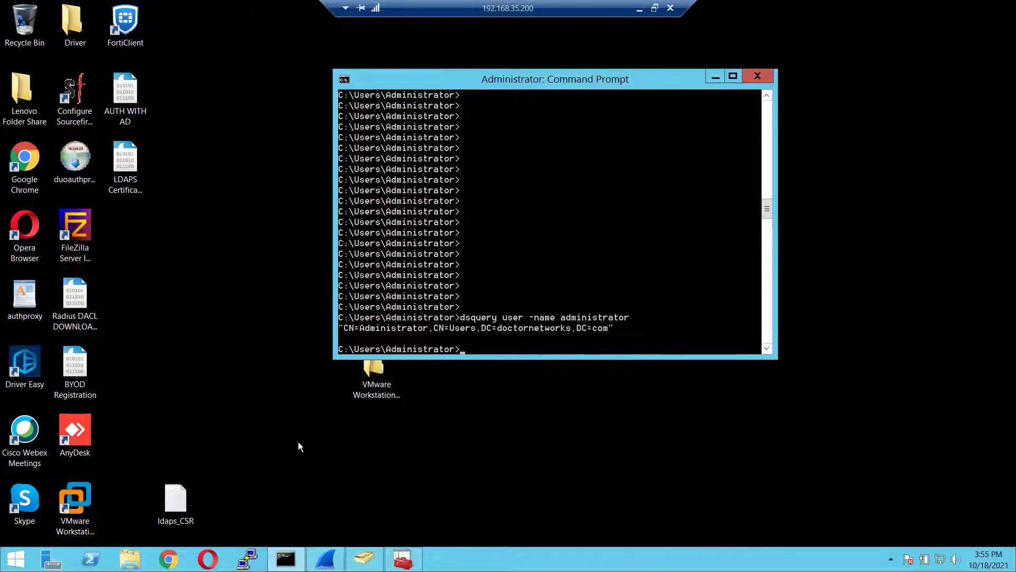
left_click(325, 558)
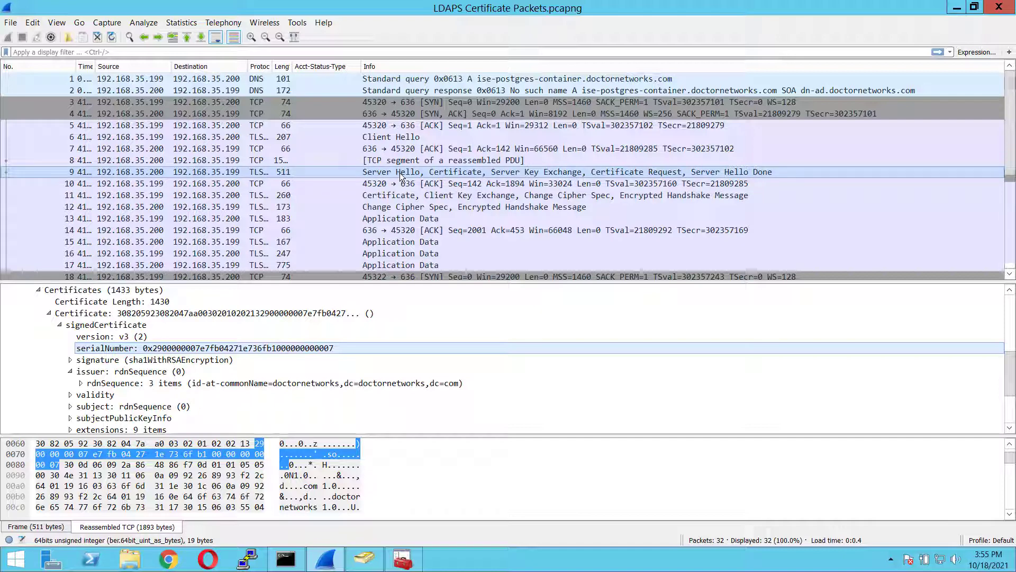
left_click(427, 172)
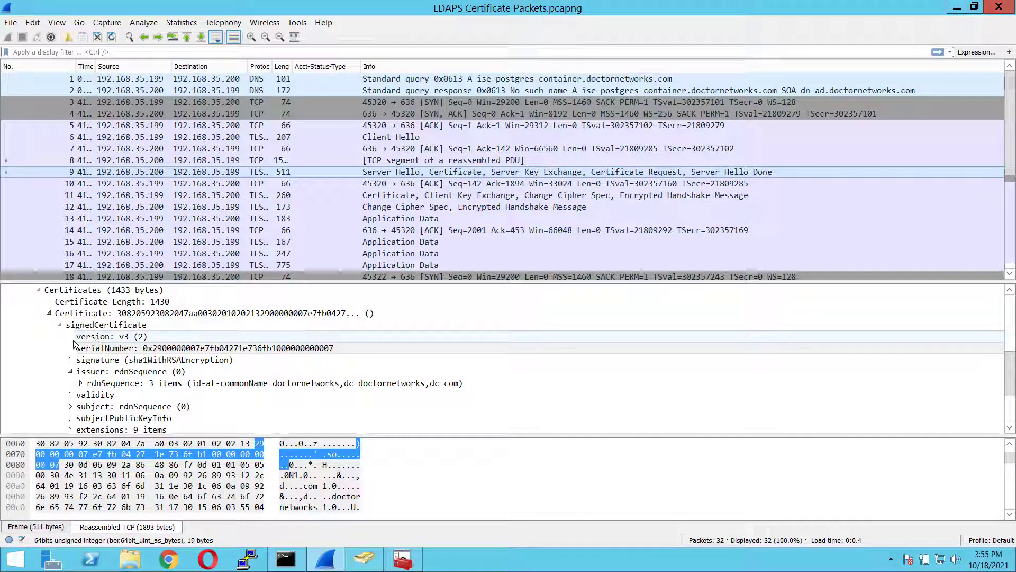
left_click(96, 347)
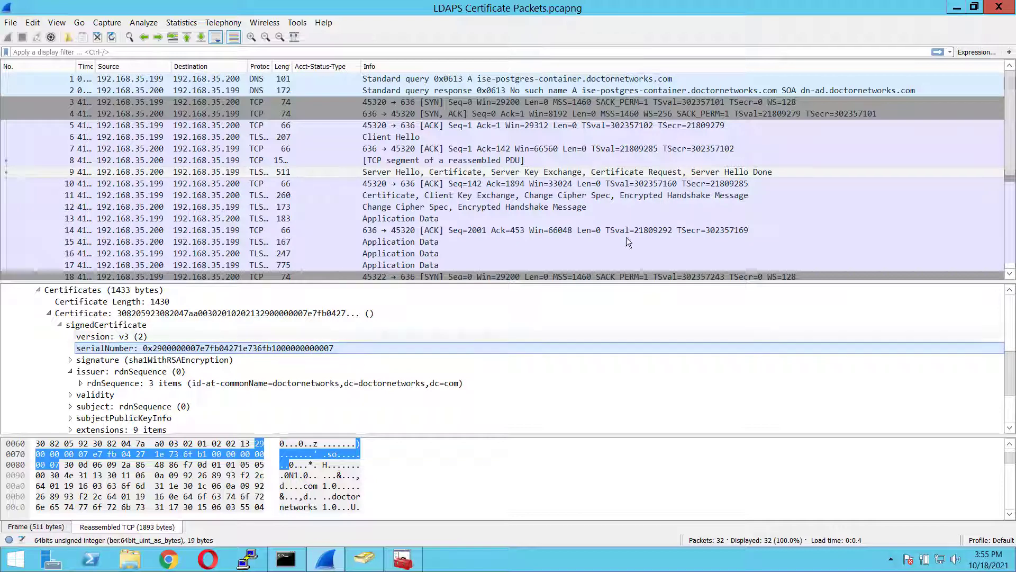
Step: Switch from Wireshark back to the certificates console and open Find Certificates for the Certificates (Local Computer) node
left_click(959, 9)
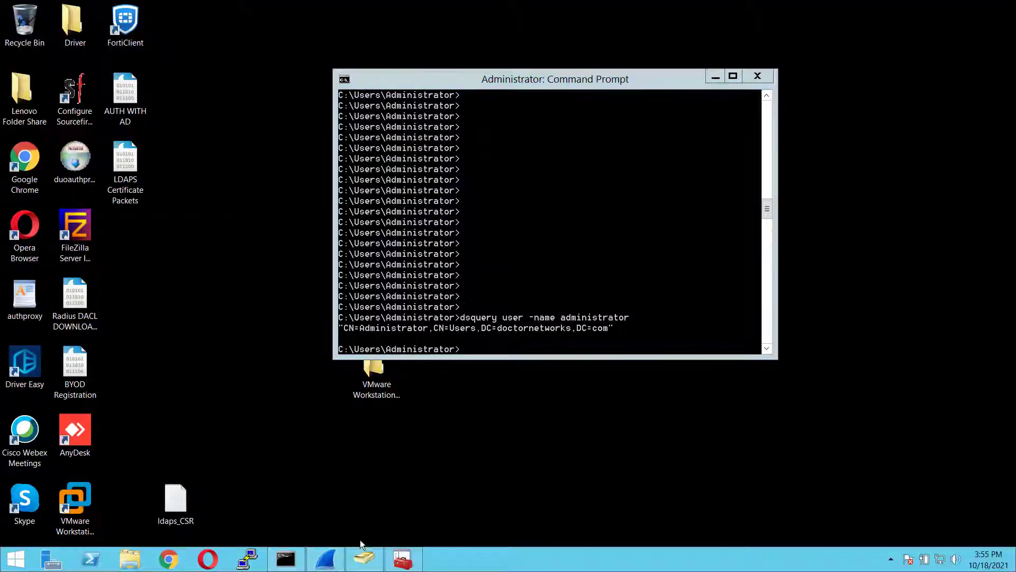
left_click(412, 566)
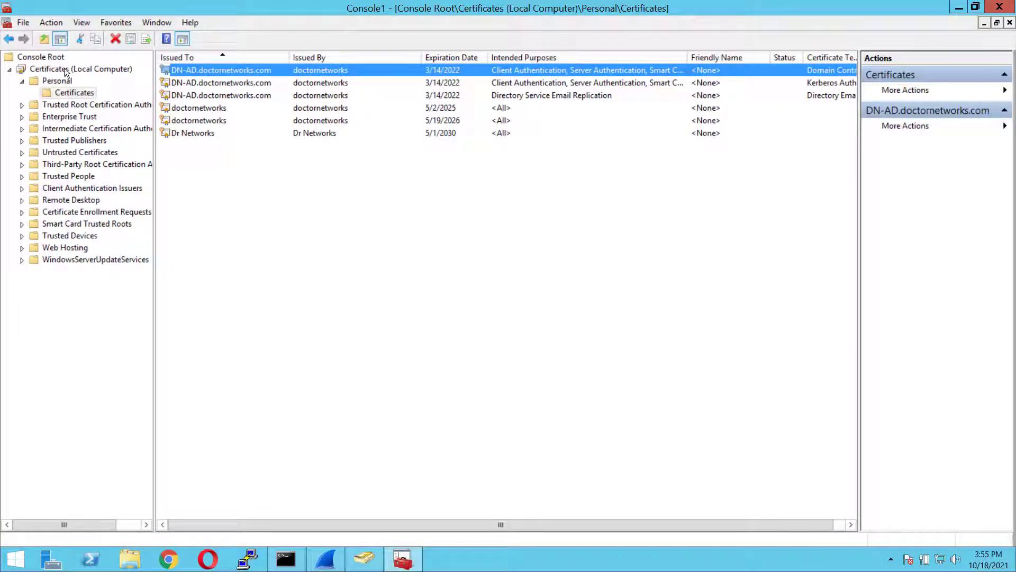
left_click(49, 70)
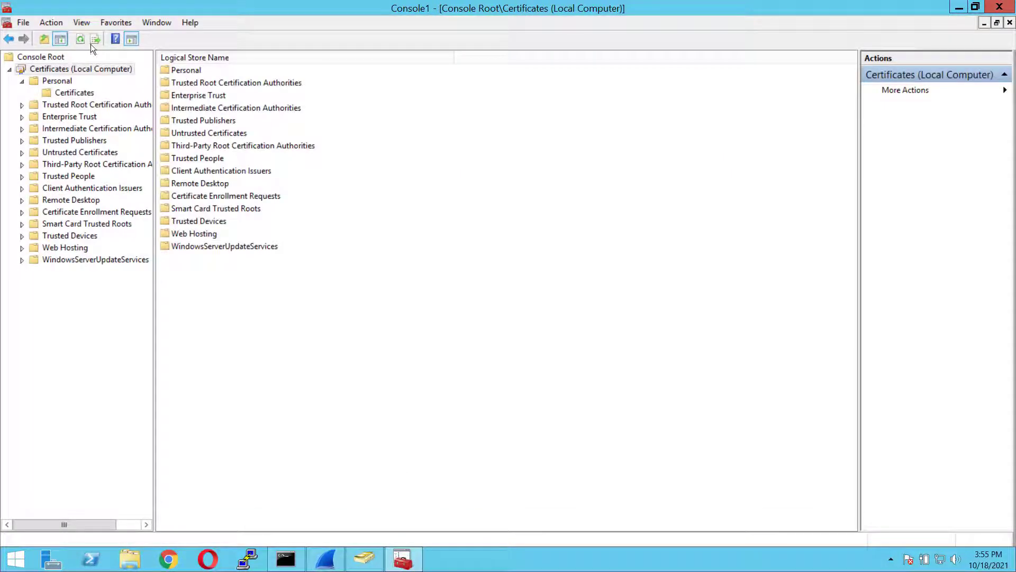
left_click(57, 24)
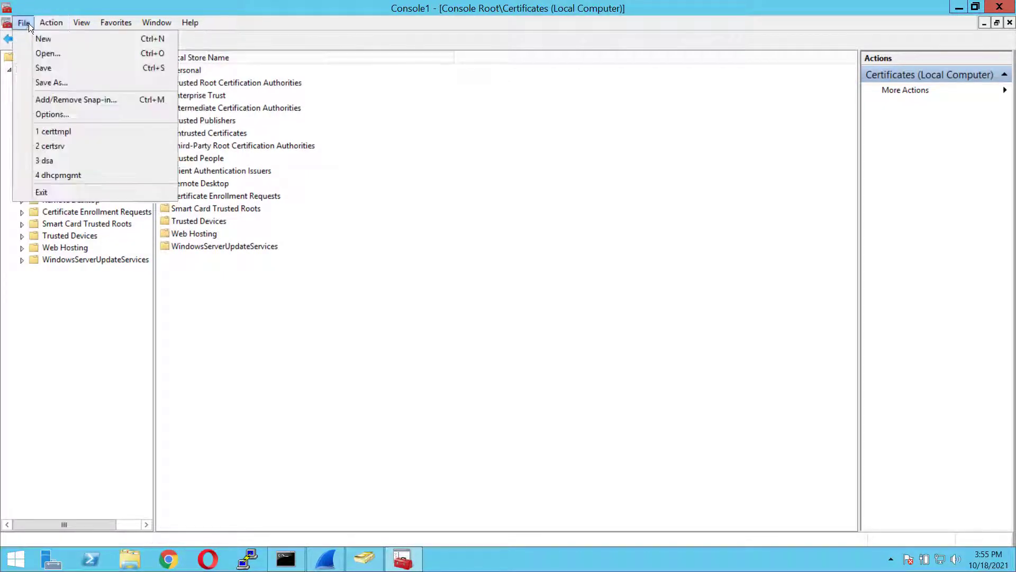
key("Escape")
left_click(80, 23)
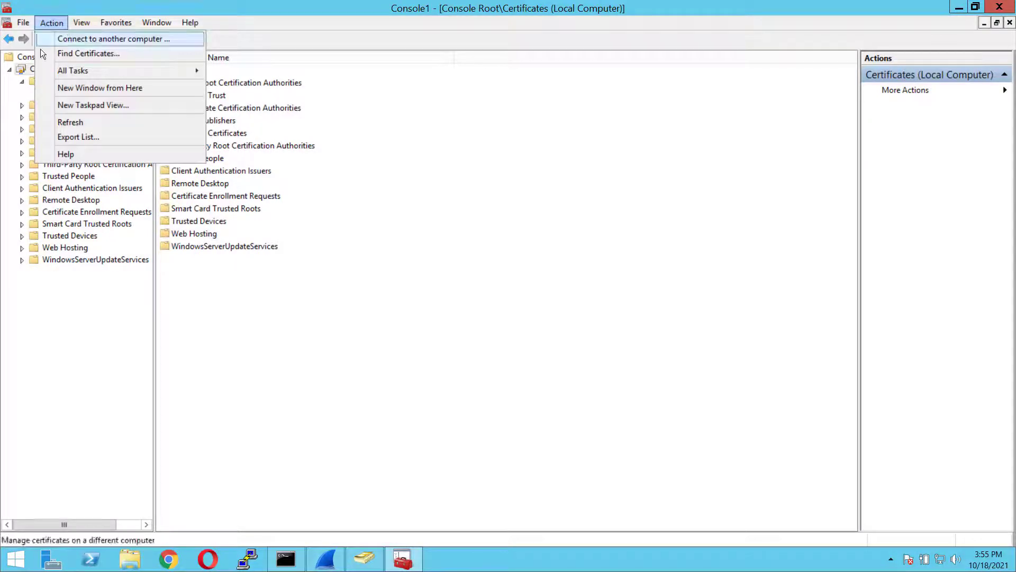
left_click(27, 68)
right_click(56, 68)
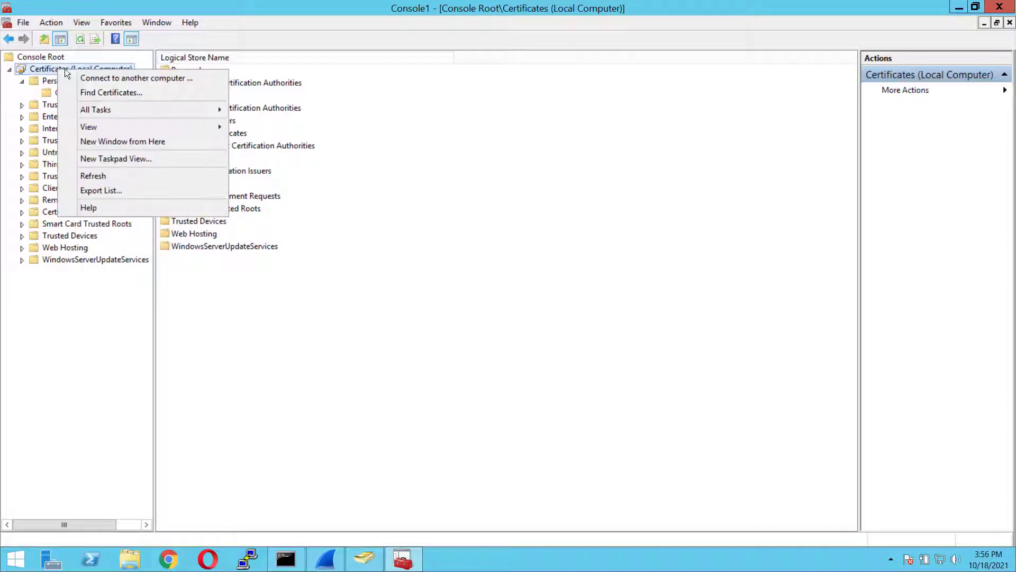
left_click(105, 90)
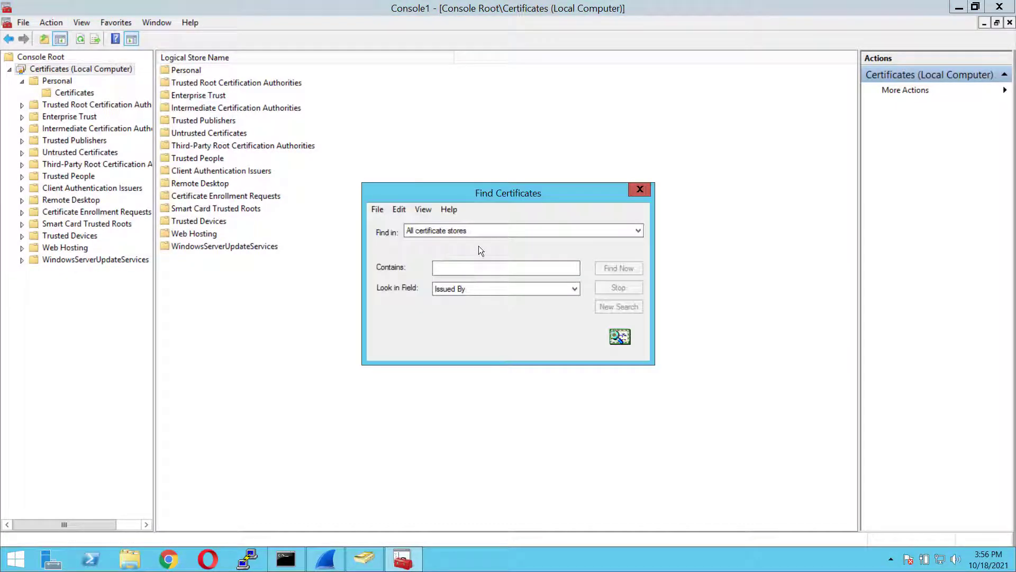
Step: Search all certificate stores for a Serial Number containing 0007, view the matching certificate, and close the certificate and search windows
left_click(497, 291)
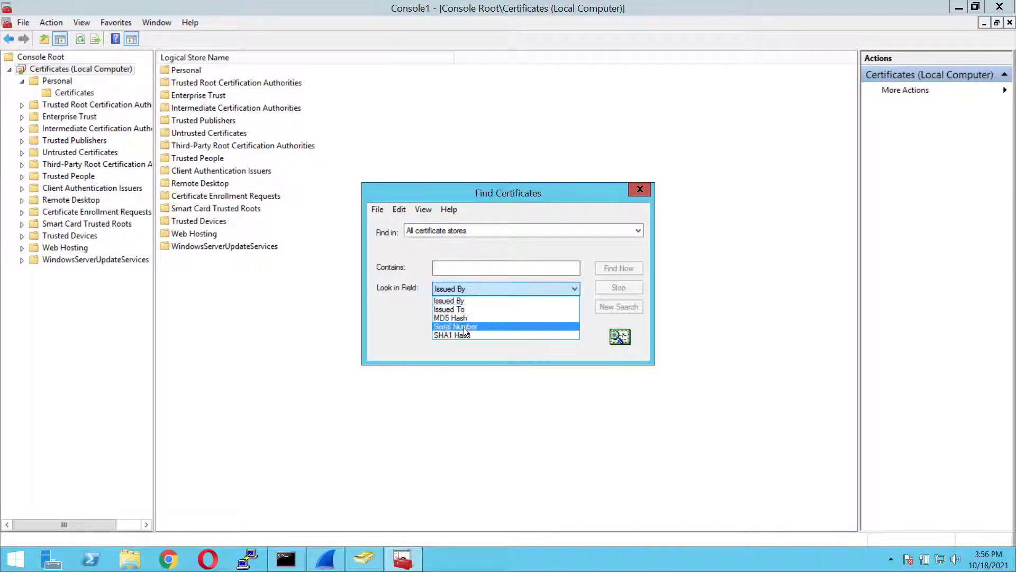
left_click(464, 327)
left_click(463, 270)
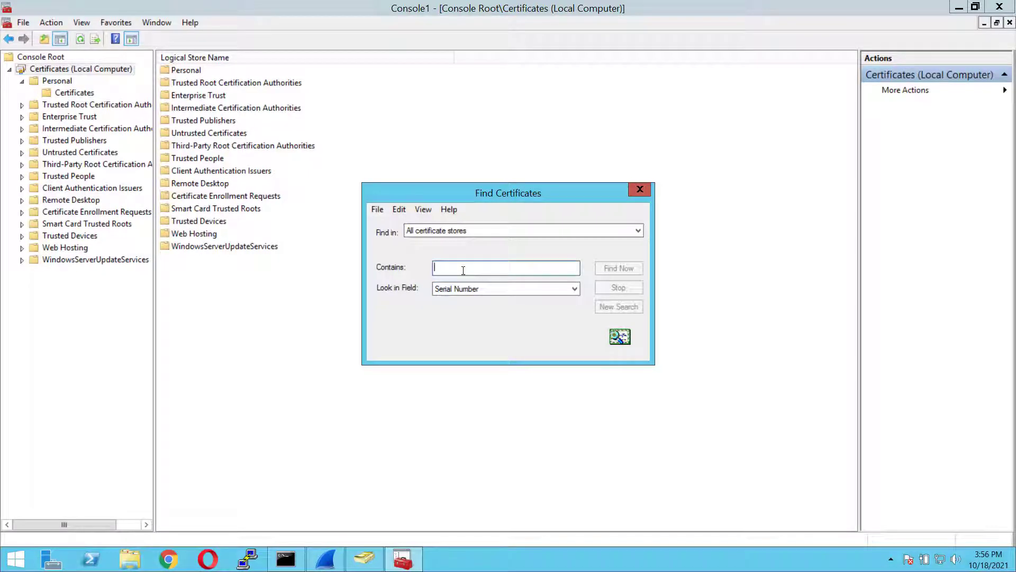
type("0007")
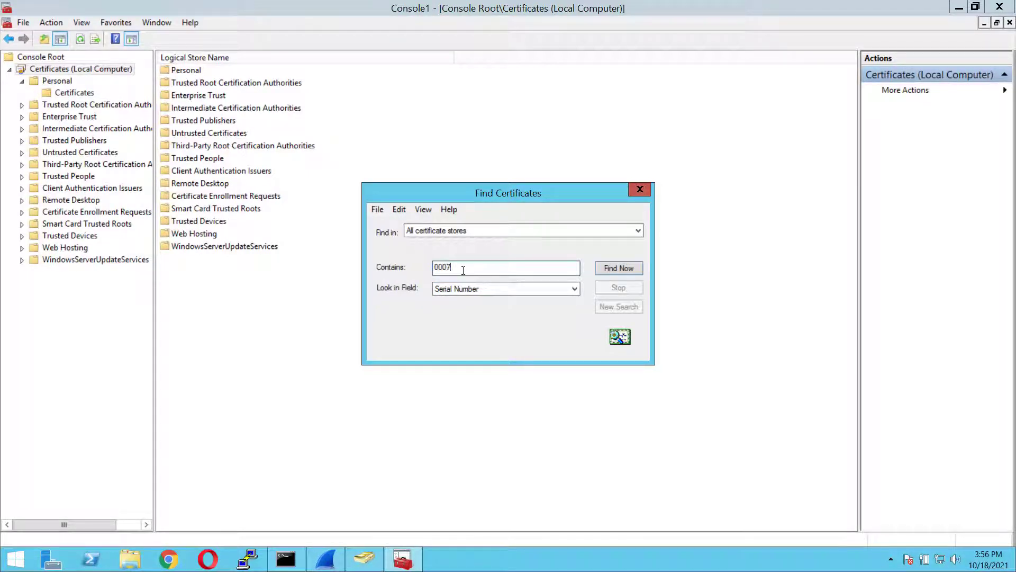
key("Return")
double_click(402, 380)
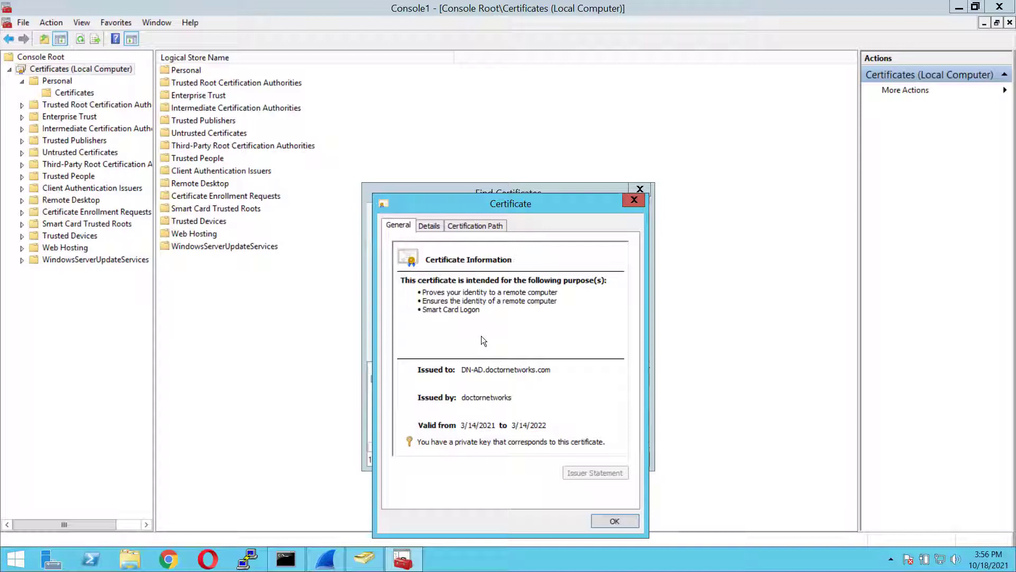
left_click(634, 199)
left_click(640, 189)
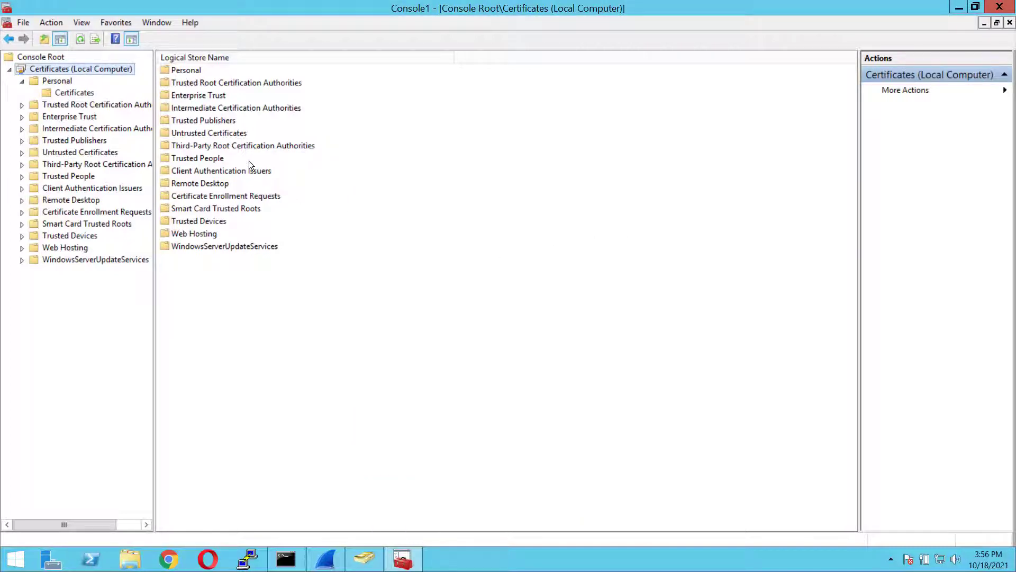
Step: Open the first DN-AD.doctornetworks.com certificate in the Personal store and examine its certification path
left_click(81, 94)
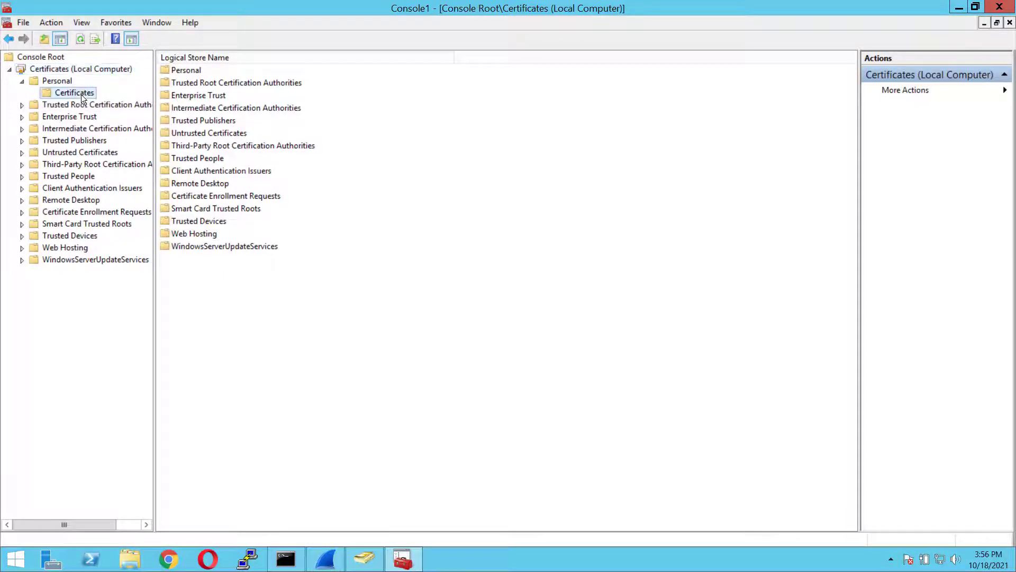
left_click(211, 71)
double_click(211, 71)
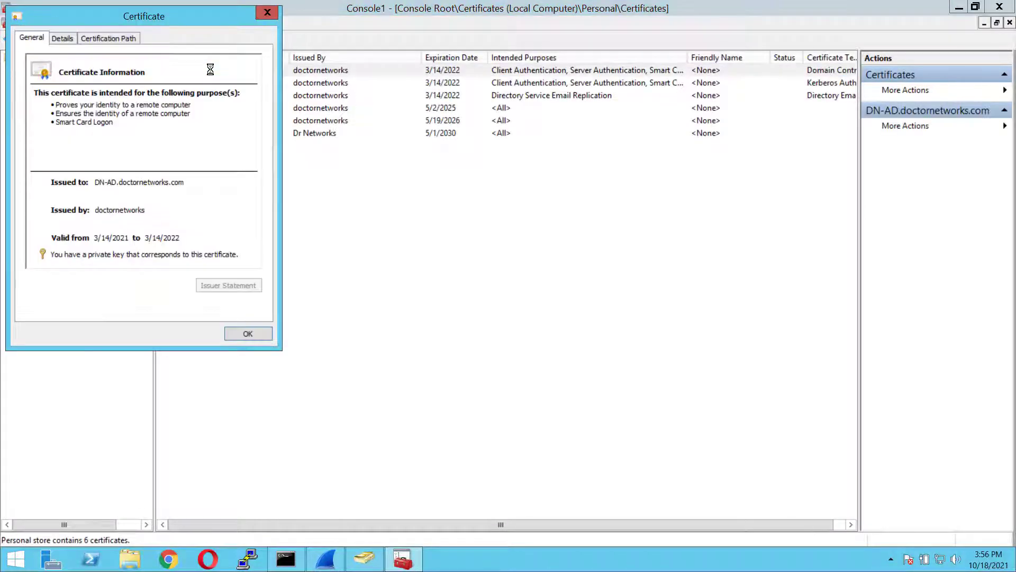
left_click(115, 42)
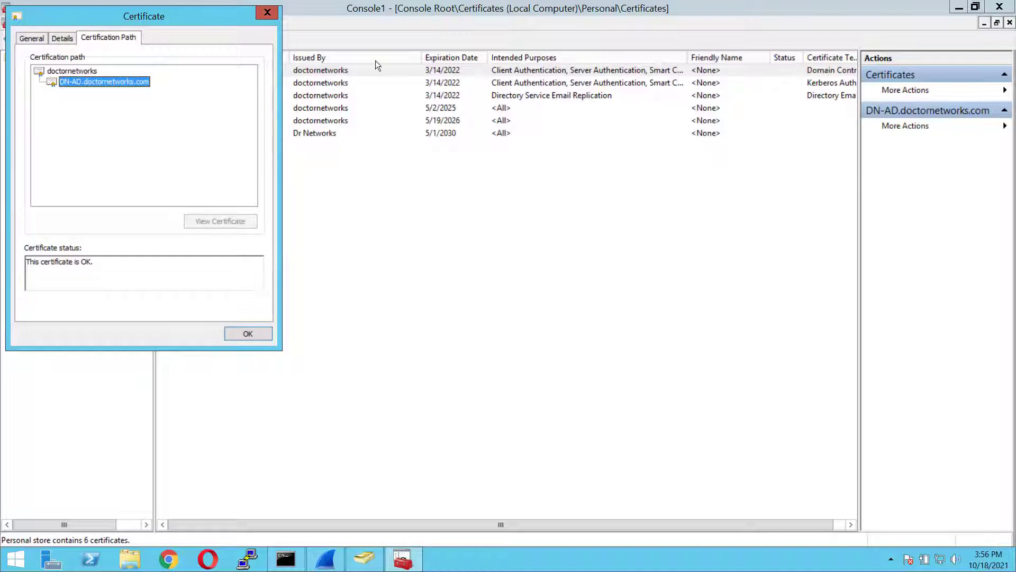
left_click_drag(179, 18, 446, 71)
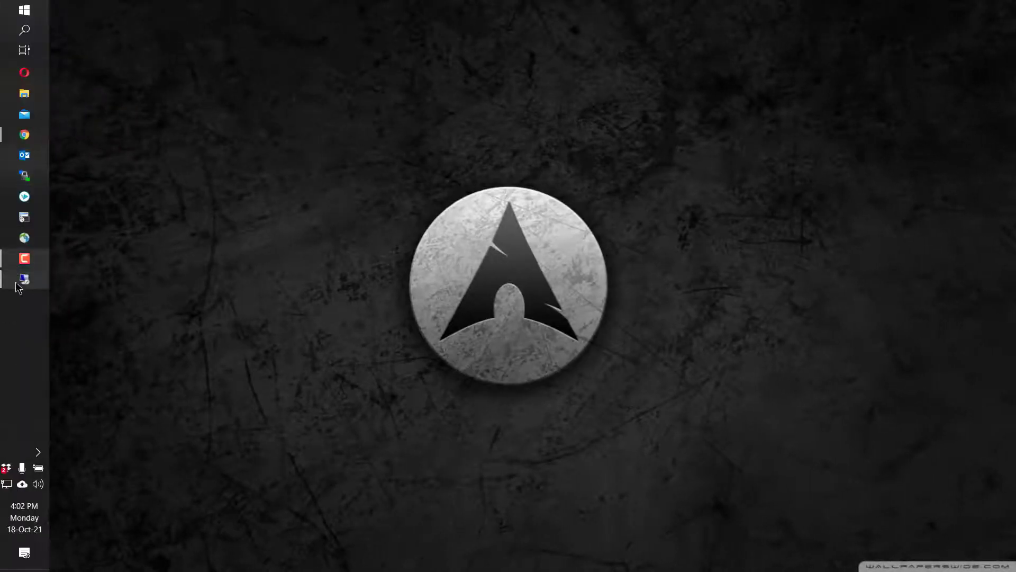
Step: Return to the remote desktop of 192.168.35.200, close the certification path view, and reopen the first DN-AD.doctornetworks.com certificate's general information
left_click(22, 275)
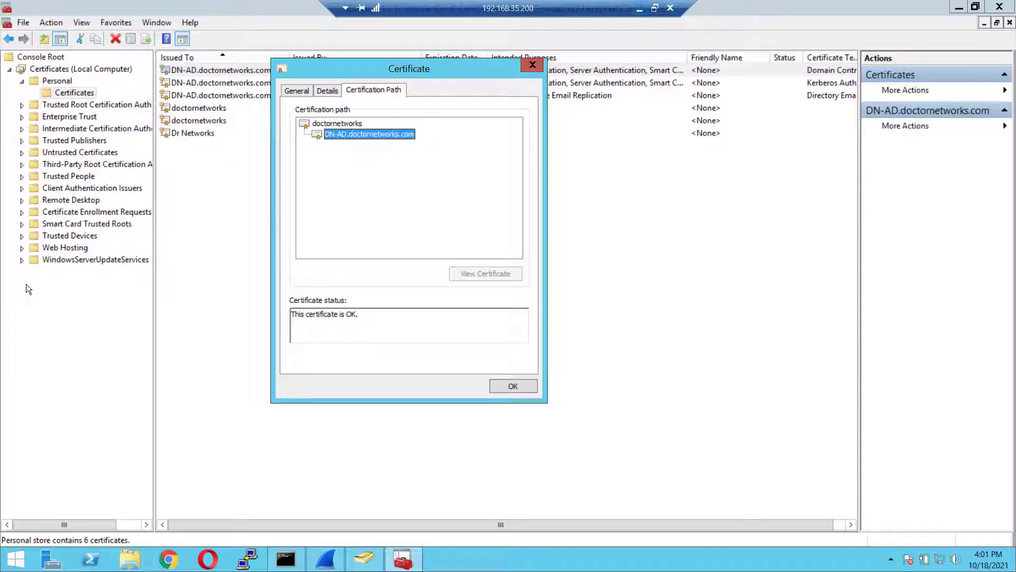
left_click(531, 67)
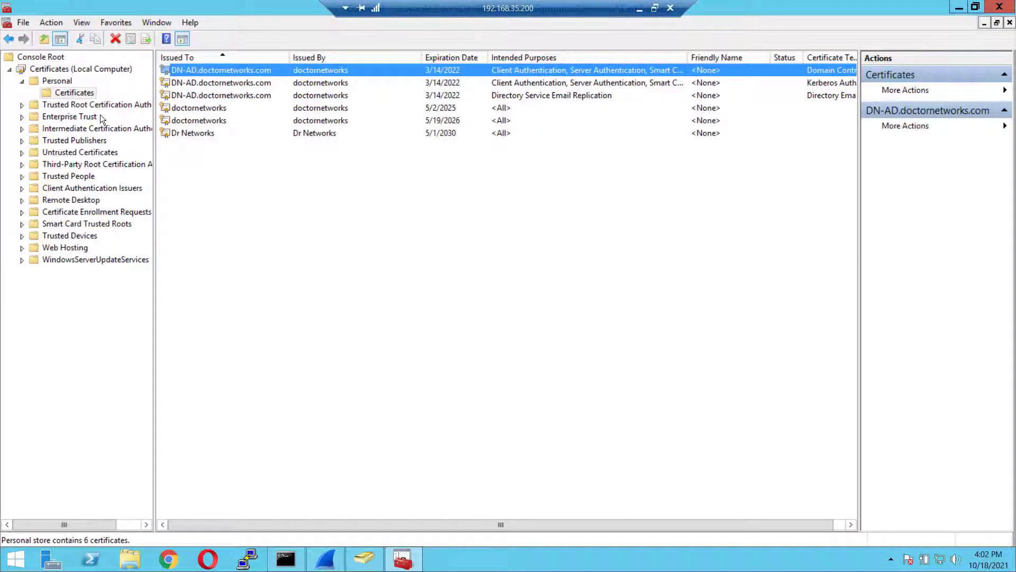
double_click(181, 72)
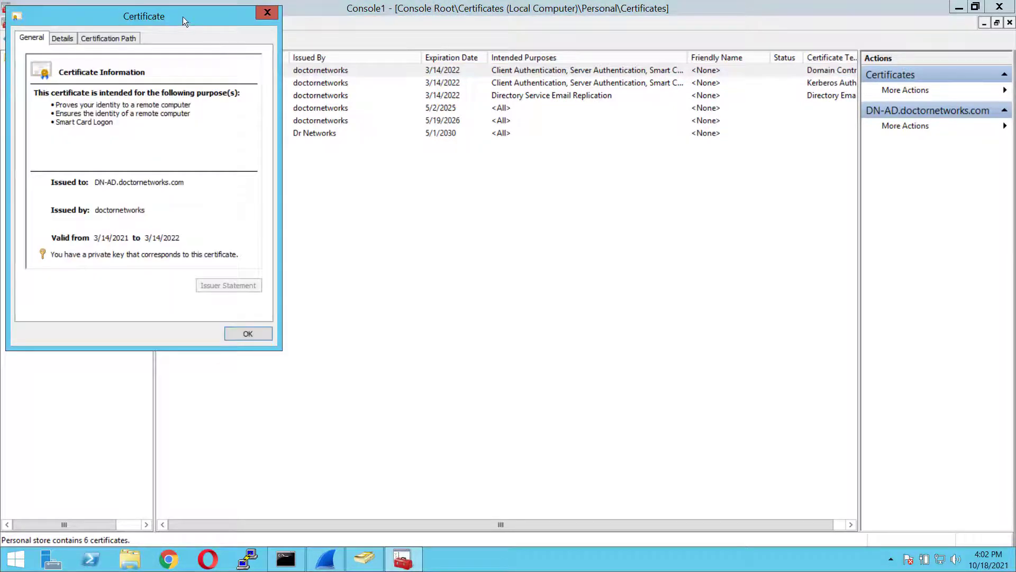
Step: Examine the DN-AD.doctornetworks.com certificate's issuer, validity and private key note, and briefly view Active Directory Users and Computers
left_click_drag(182, 17, 389, 41)
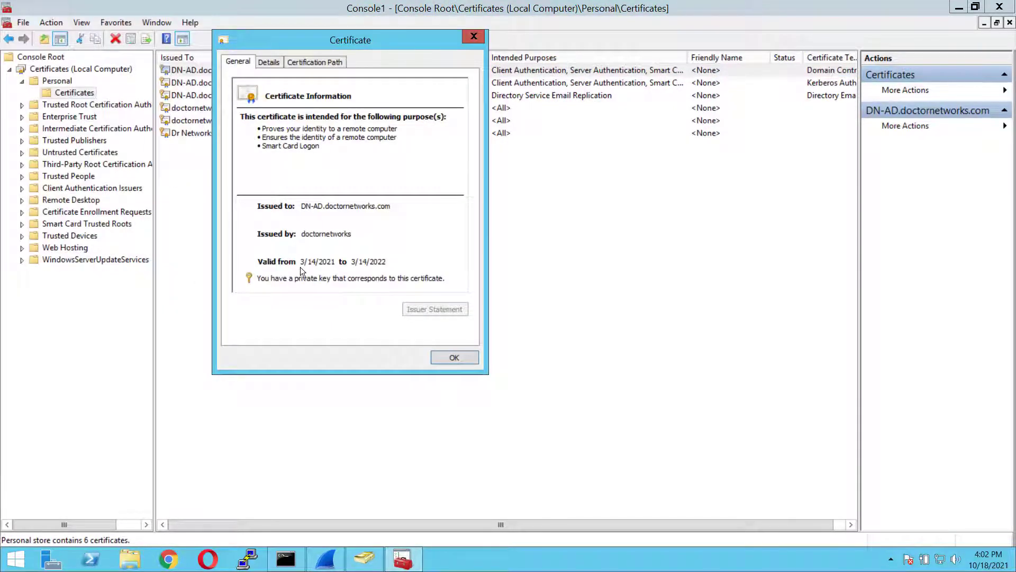
mouse_move(275, 278)
mouse_move(373, 563)
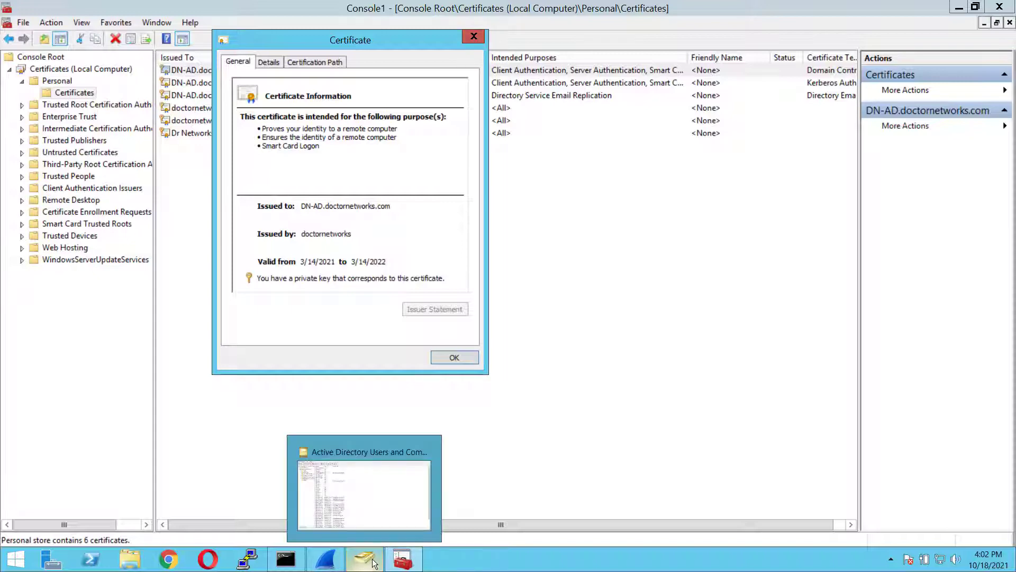
left_click(375, 532)
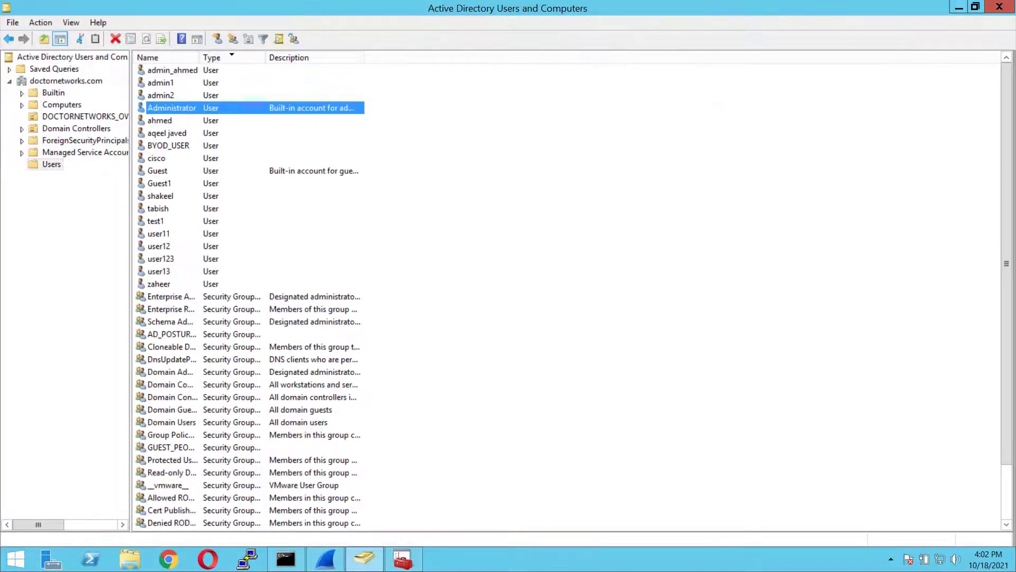
left_click(959, 7)
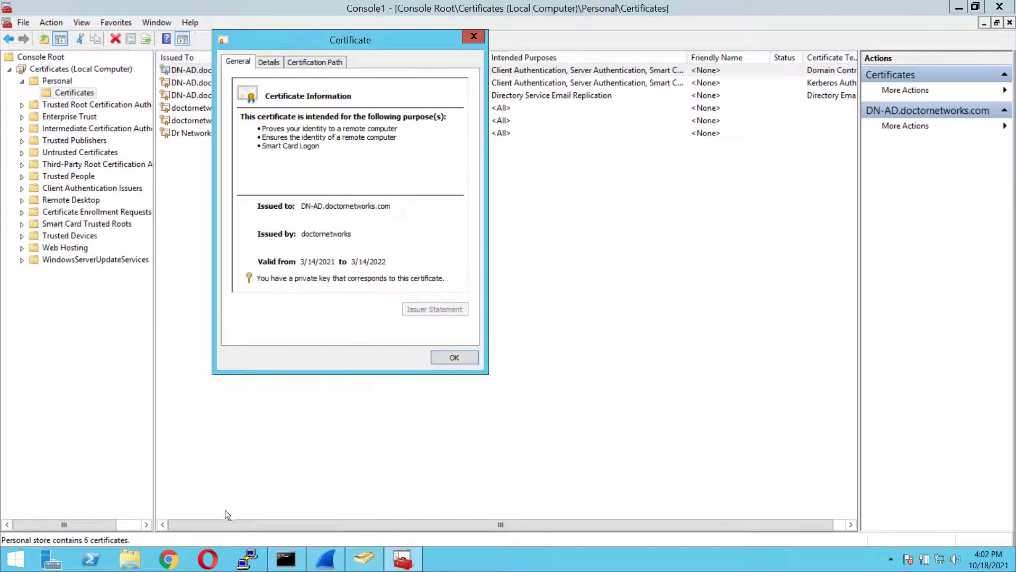
Step: View the local certification authority in Server Manager's Certification Authority console, minimize both windows, and close the certificate window
left_click(63, 562)
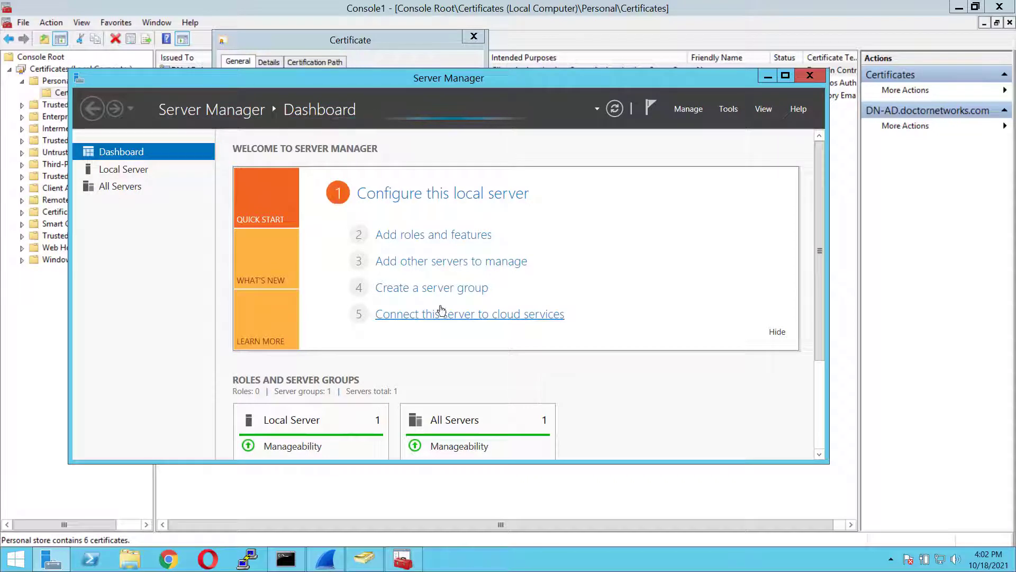
left_click(730, 110)
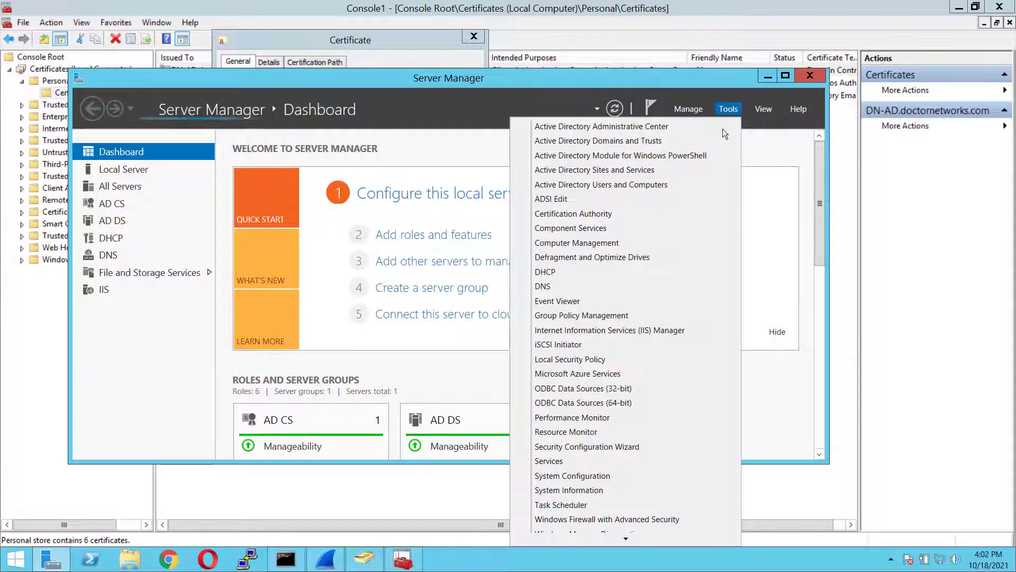
left_click(583, 217)
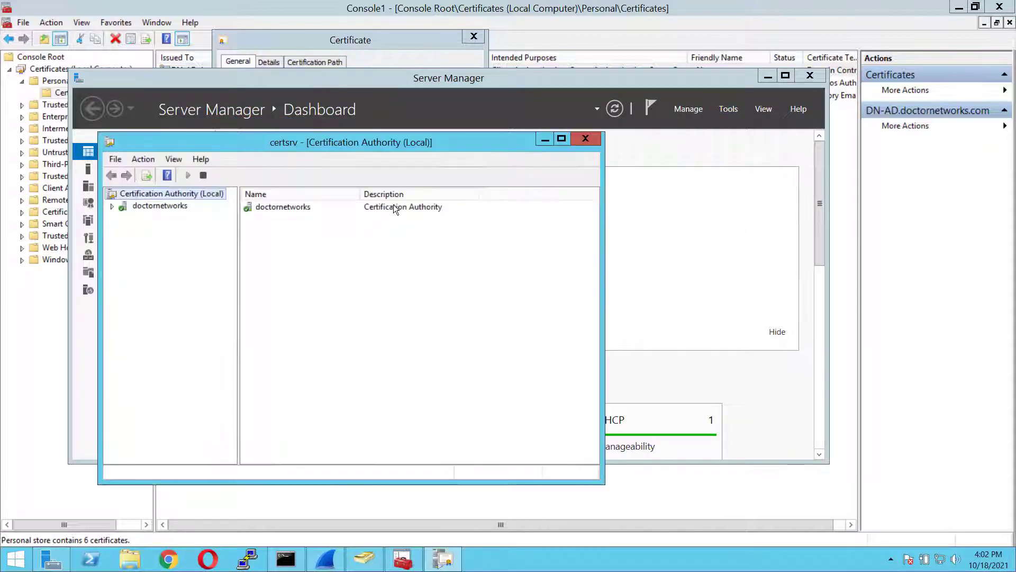
left_click(549, 144)
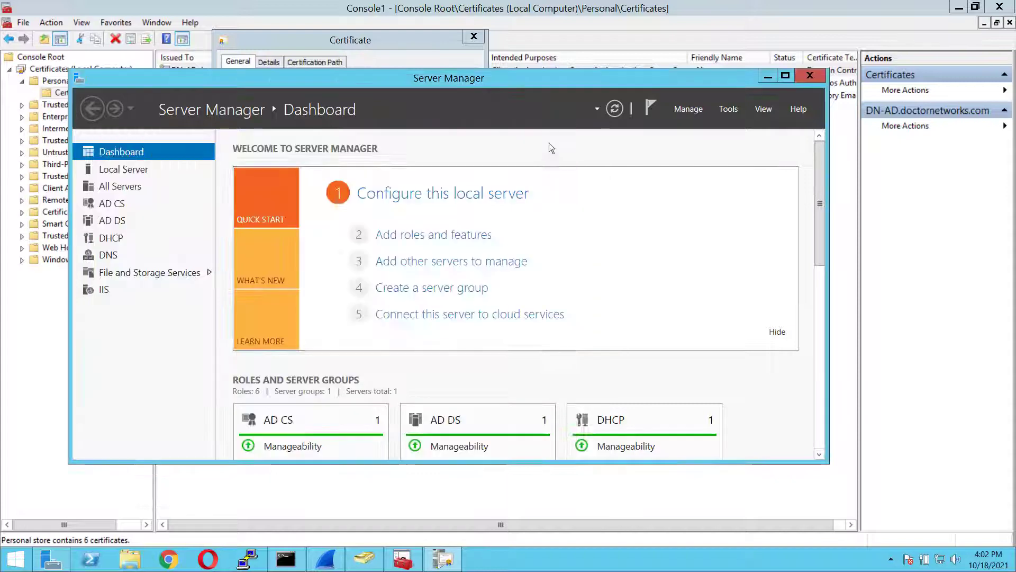
left_click(767, 76)
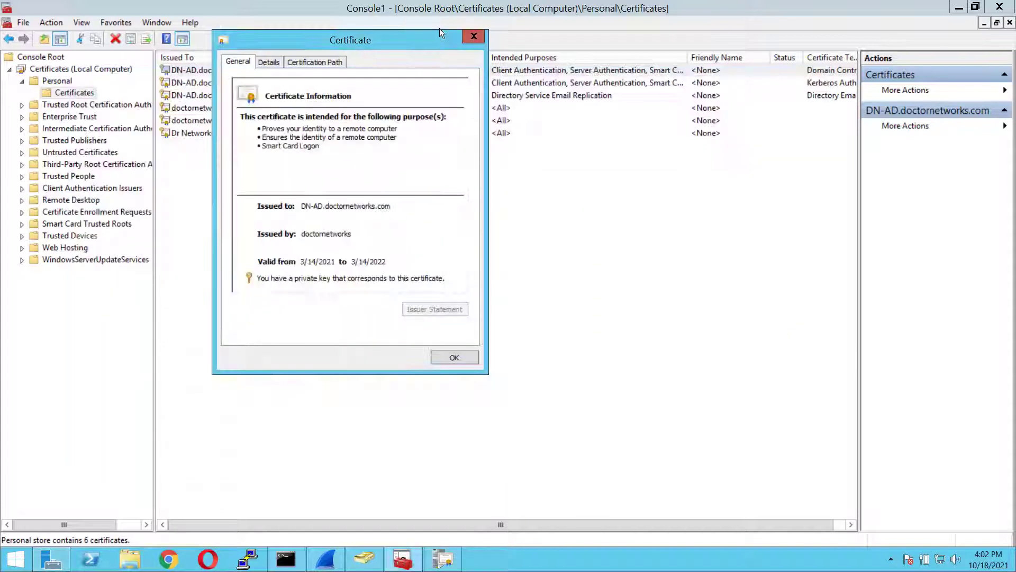
left_click(474, 37)
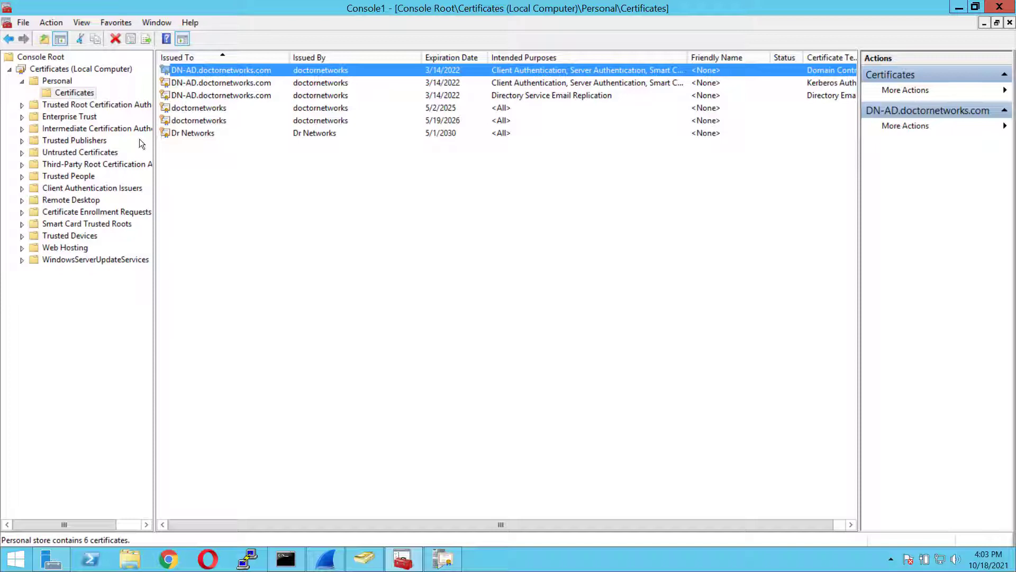
Step: Start a custom certificate request in the Personal Certificates store, proceeding without an enrollment policy
left_click(82, 91)
right_click(83, 91)
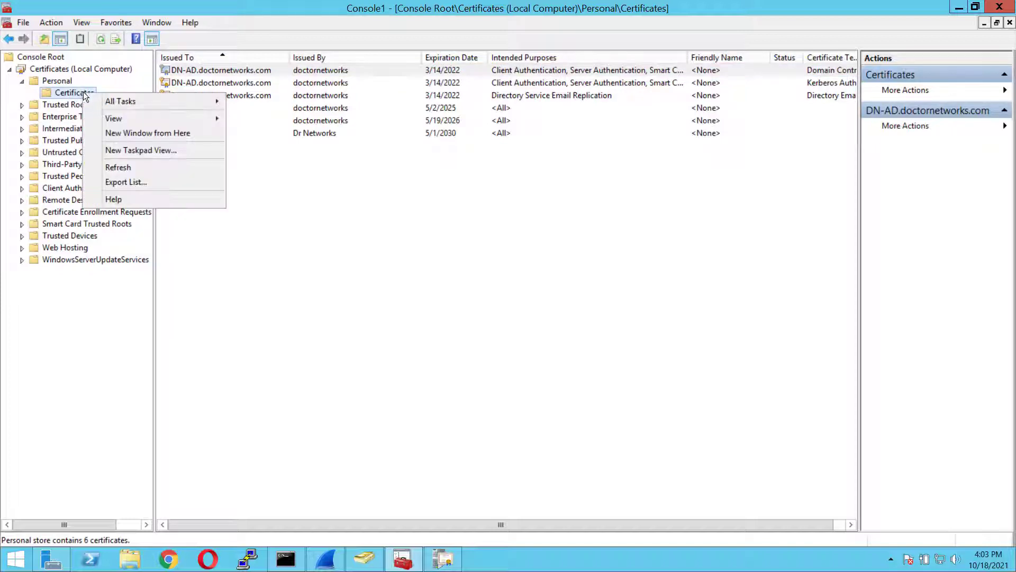
mouse_move(205, 102)
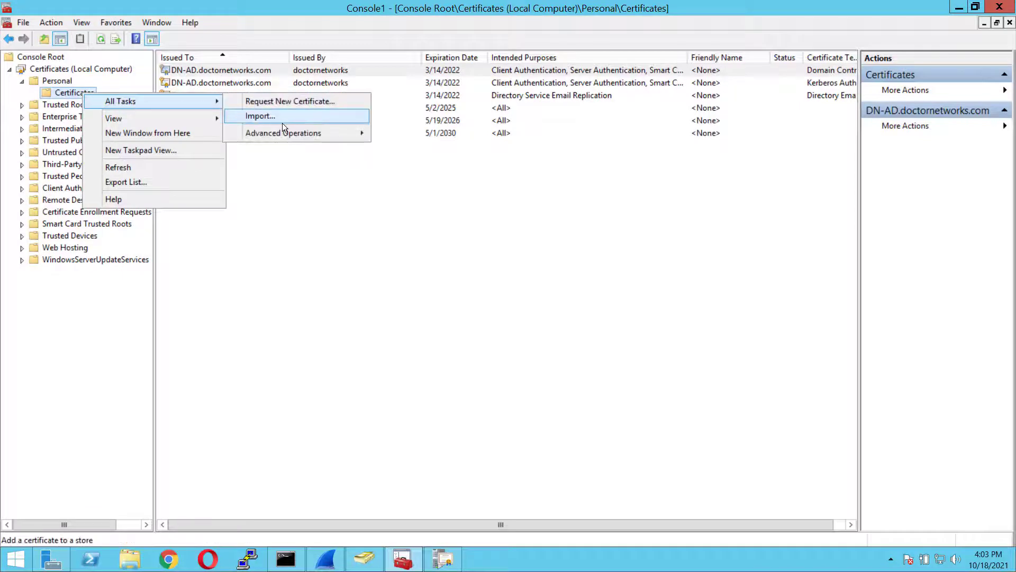
mouse_move(308, 134)
left_click(167, 133)
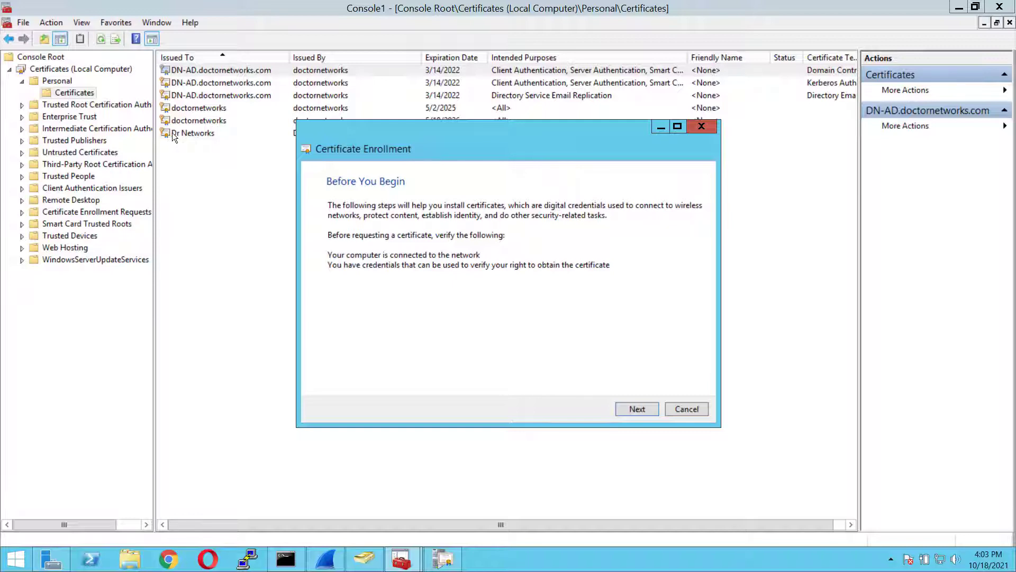
left_click(639, 409)
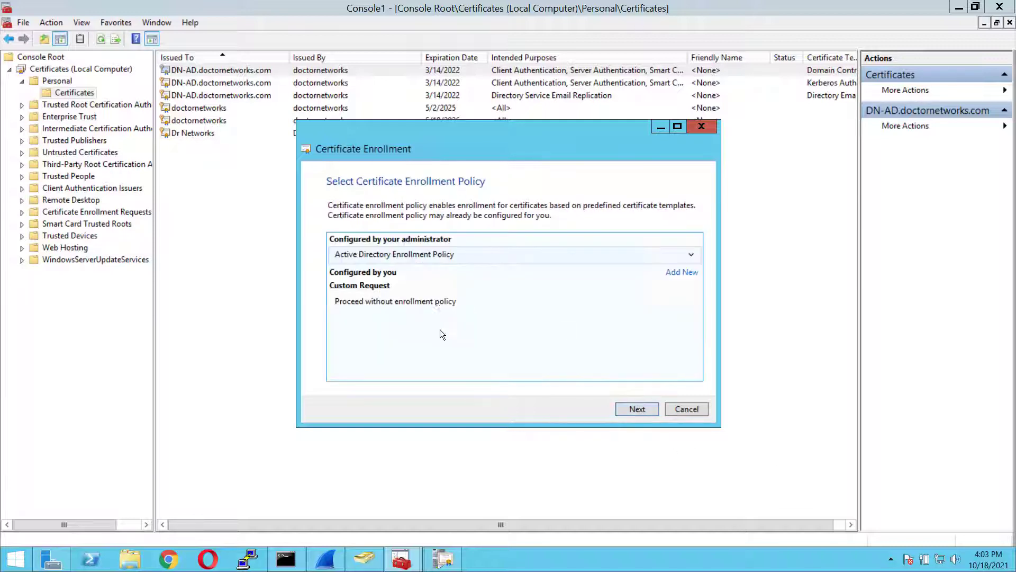
left_click(397, 306)
left_click(642, 409)
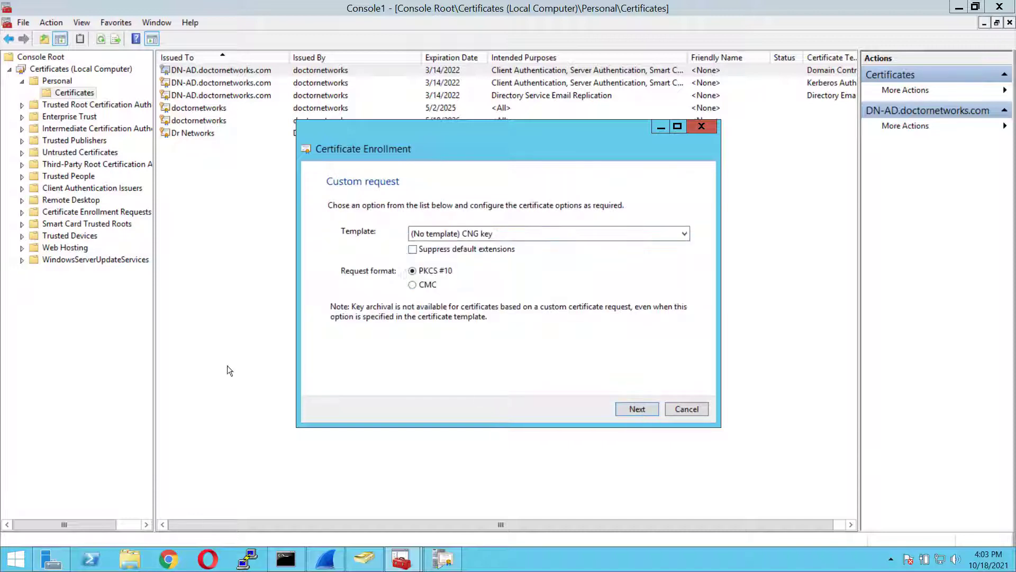
Step: Select a template for the custom request and open the request's certificate properties
left_click(519, 233)
left_click(444, 259)
left_click(638, 411)
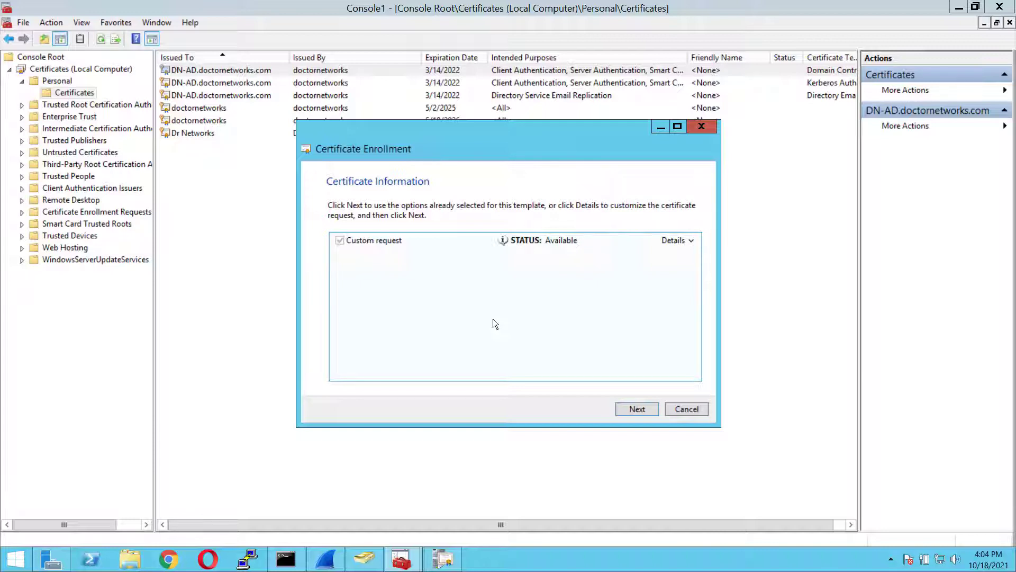
left_click(691, 241)
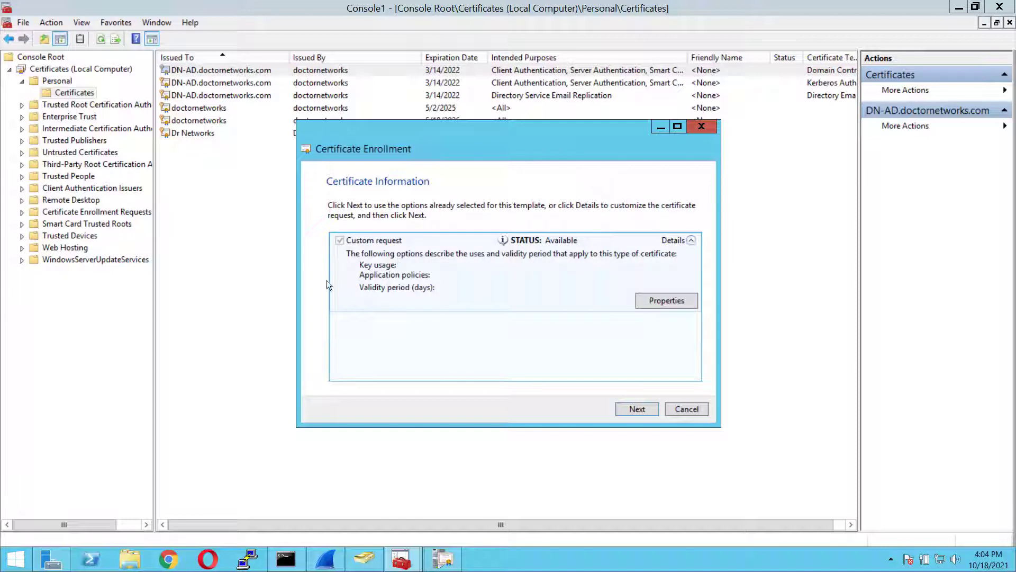
left_click(666, 304)
Step: Review the private key and general properties, and try to add gngn as a Full DN subject name
left_click(483, 237)
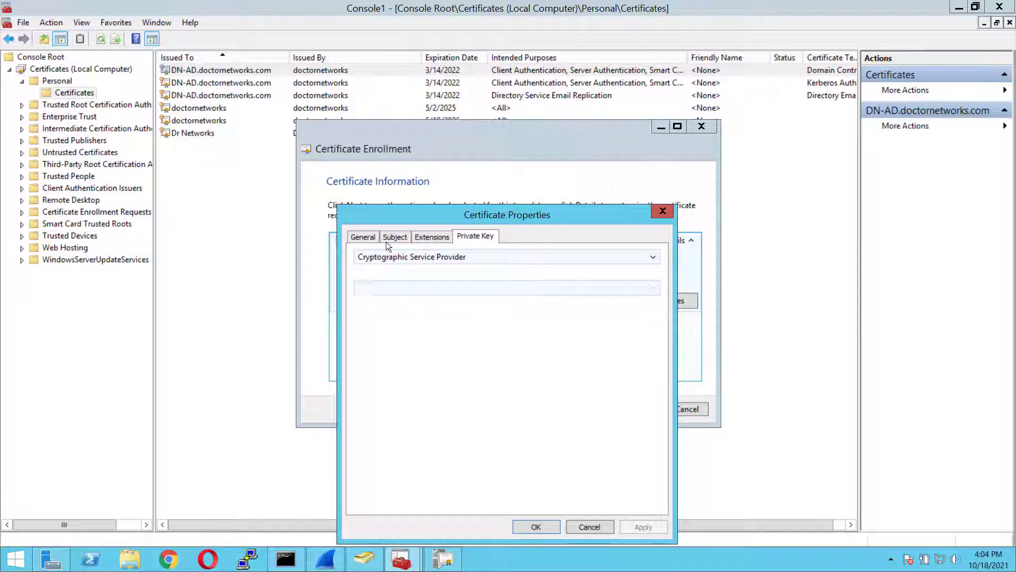
left_click(371, 236)
left_click(404, 236)
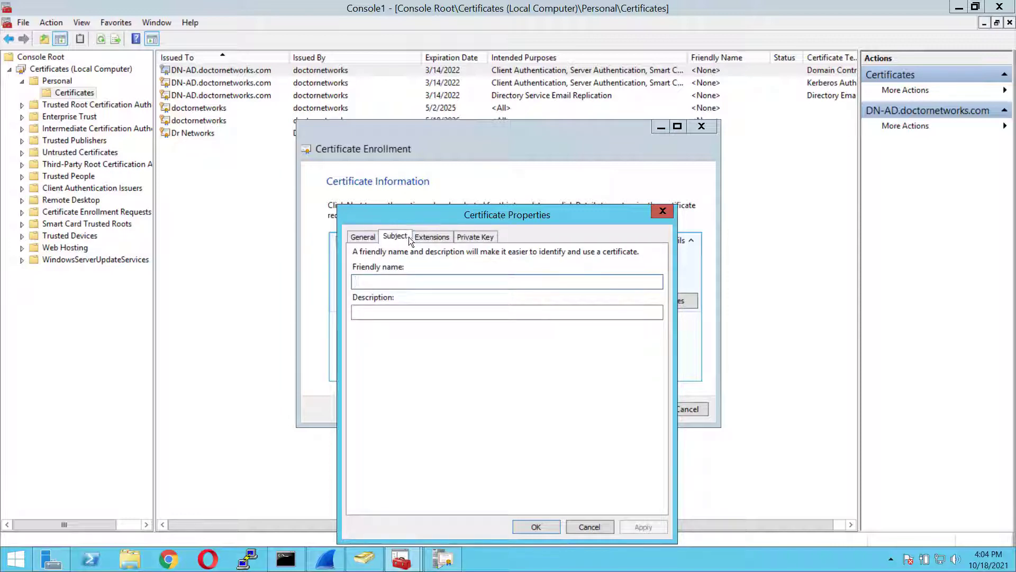
left_click(423, 343)
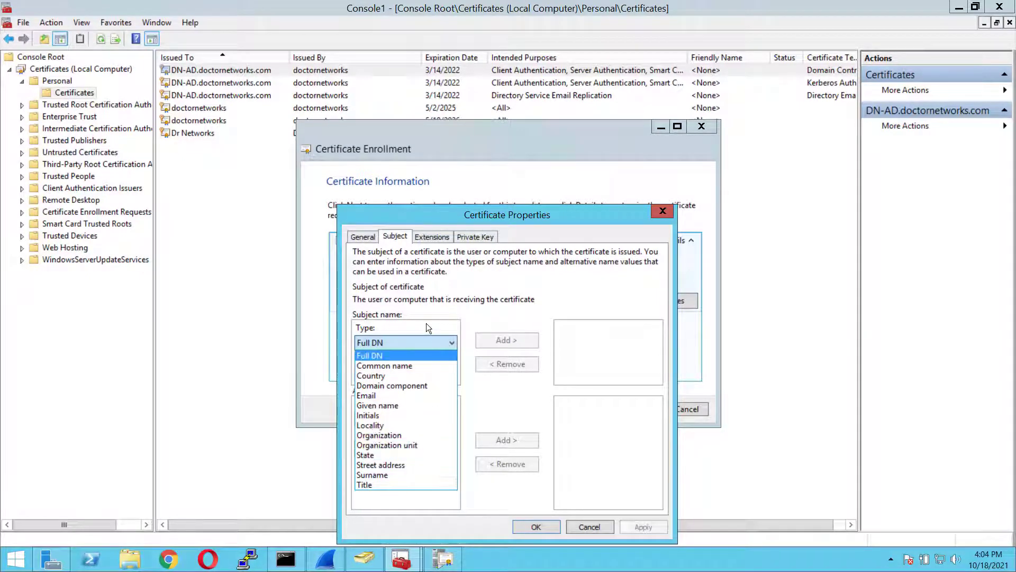
left_click(397, 349)
left_click(394, 371)
type("gopi")
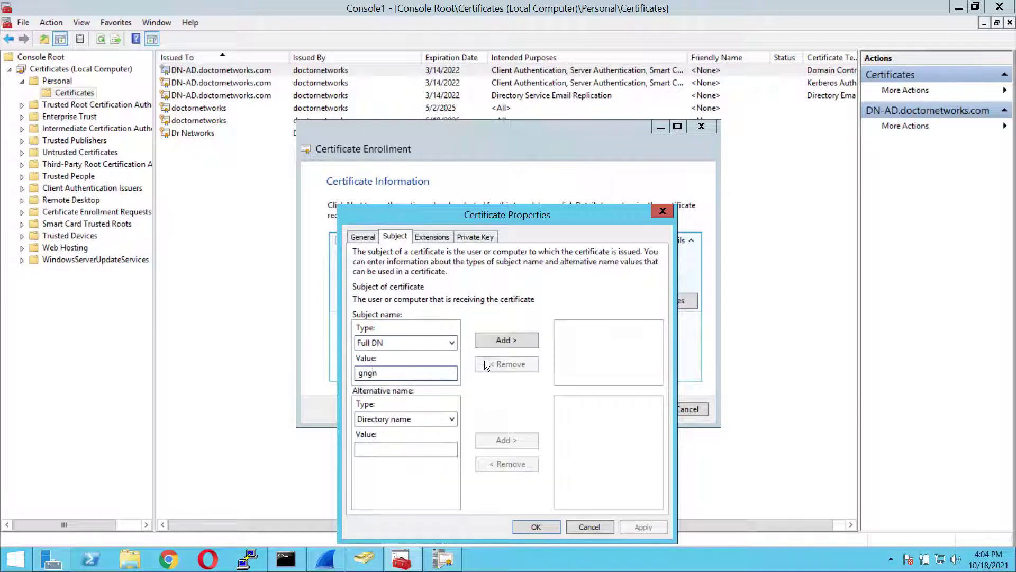
left_click(500, 344)
left_click(624, 404)
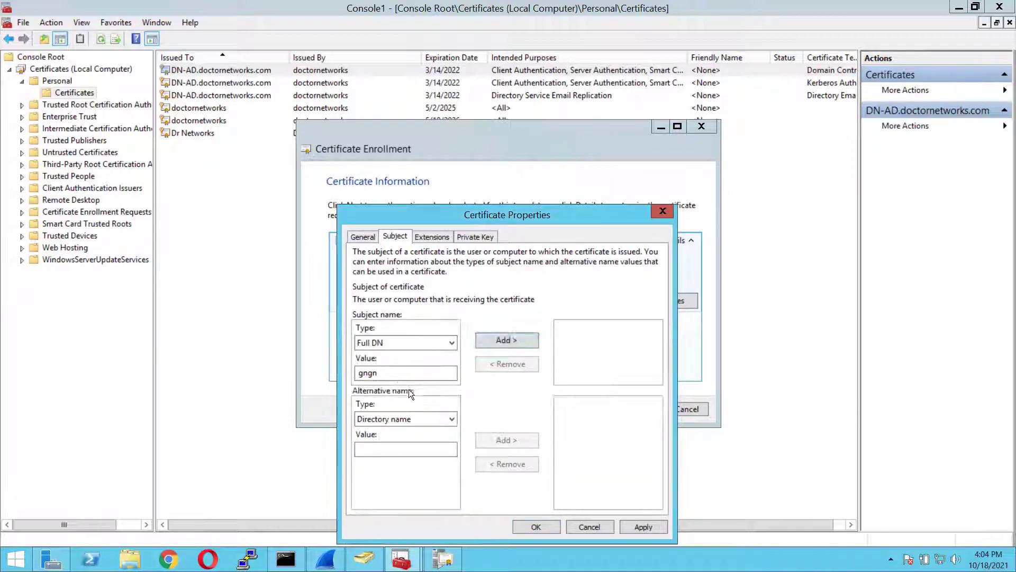
Step: Change the subject name type to Common name and set its value to test.ldap
double_click(384, 374)
left_click(427, 345)
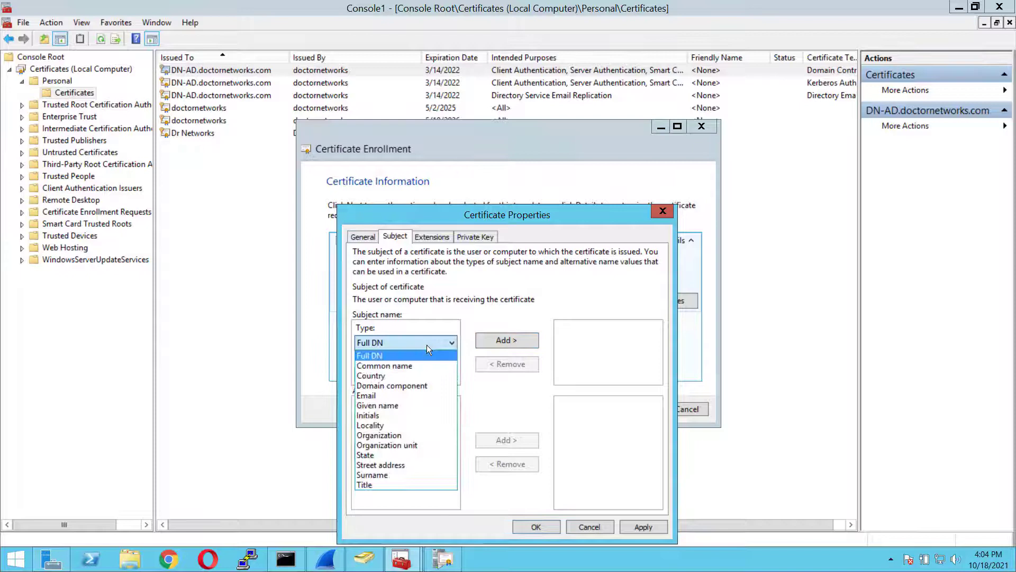
left_click(397, 364)
left_click_drag(388, 378, 320, 378)
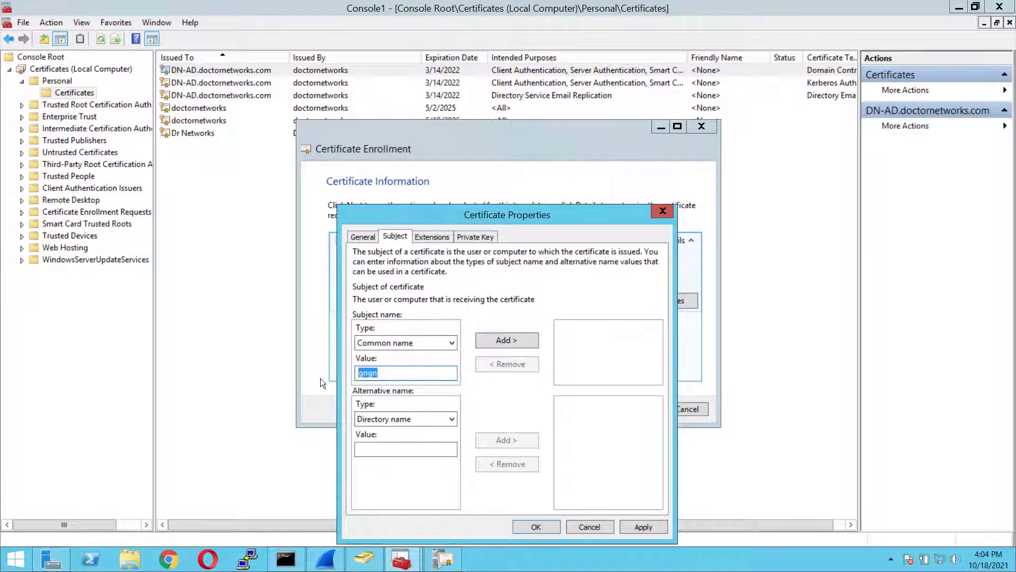
type("test.ldap")
Step: Add a DNS alternative name with the value cdd to the certificate request
left_click(395, 421)
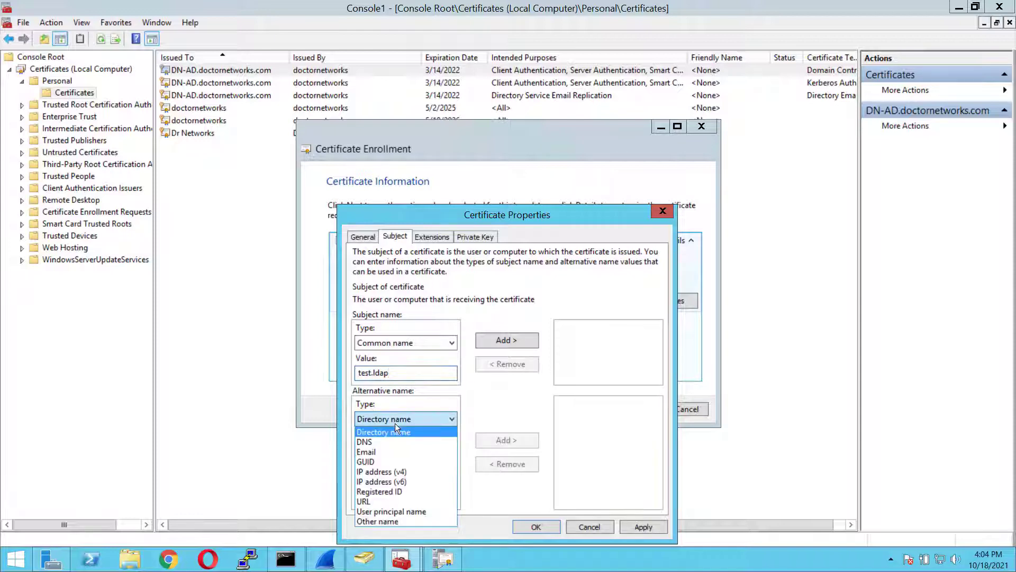
left_click(370, 443)
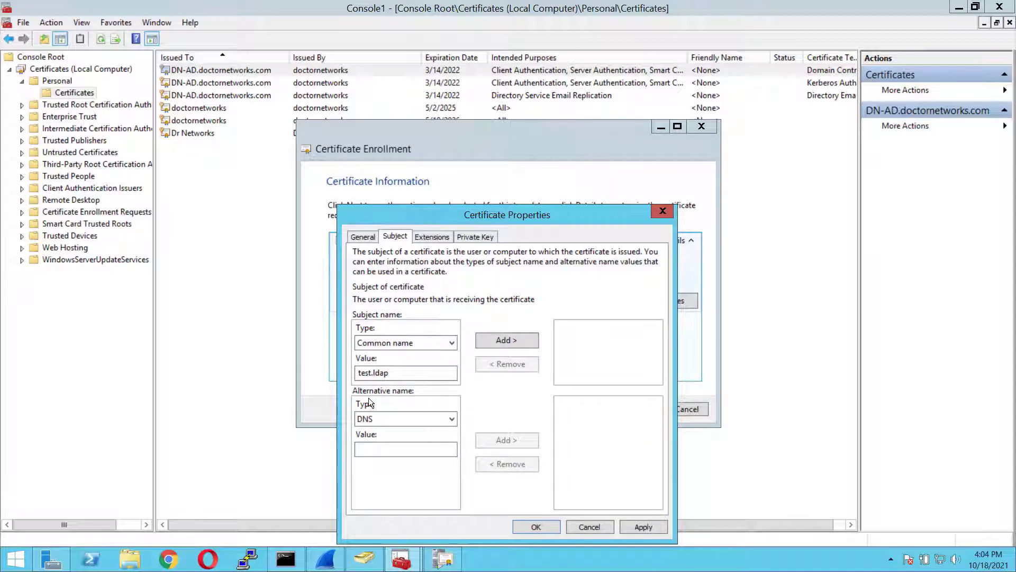
left_click(399, 449)
type("cdd")
left_click(521, 443)
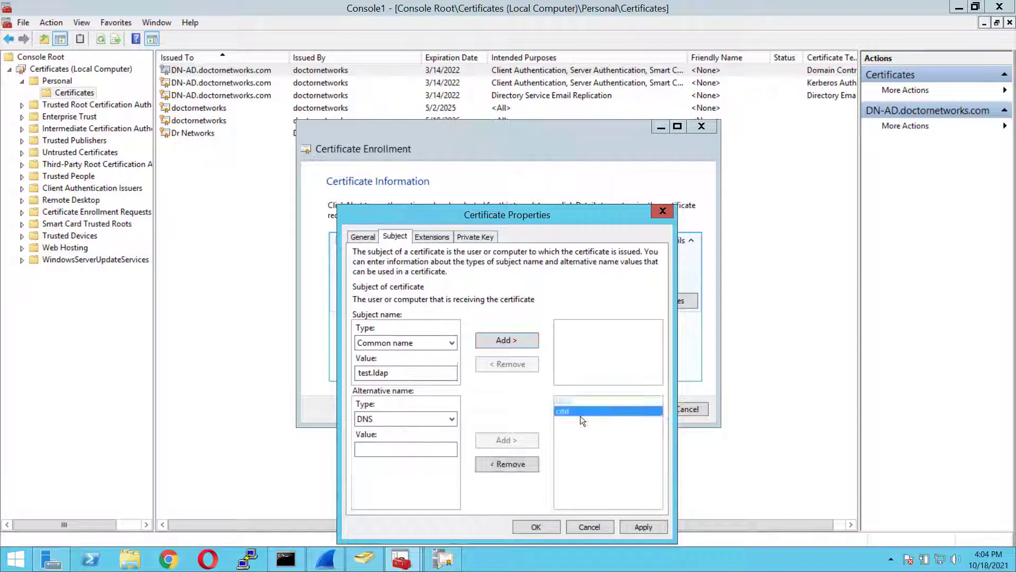
Step: Expand the private key's type and key options, and try making the private key exportable
left_click(484, 240)
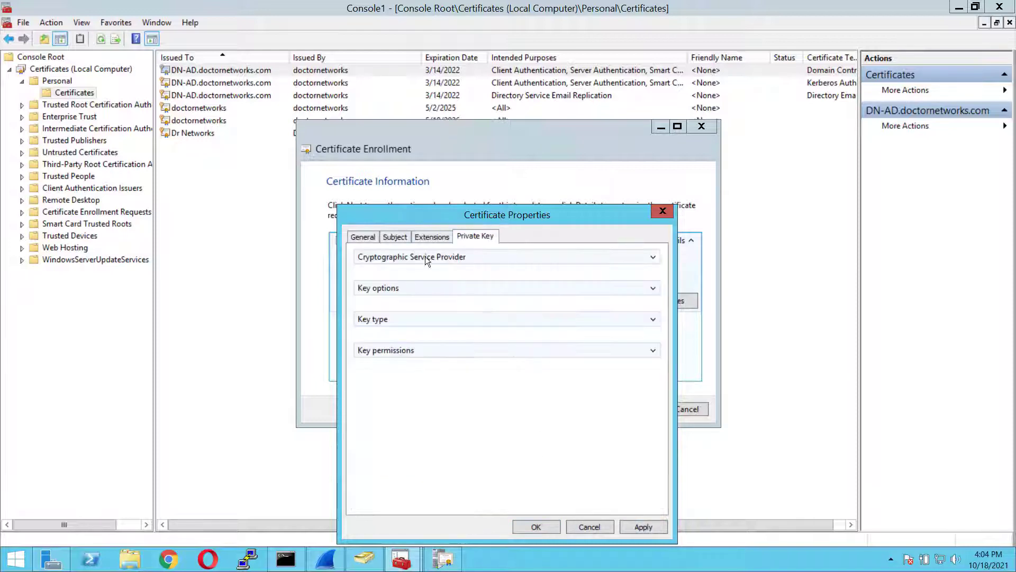
left_click(653, 319)
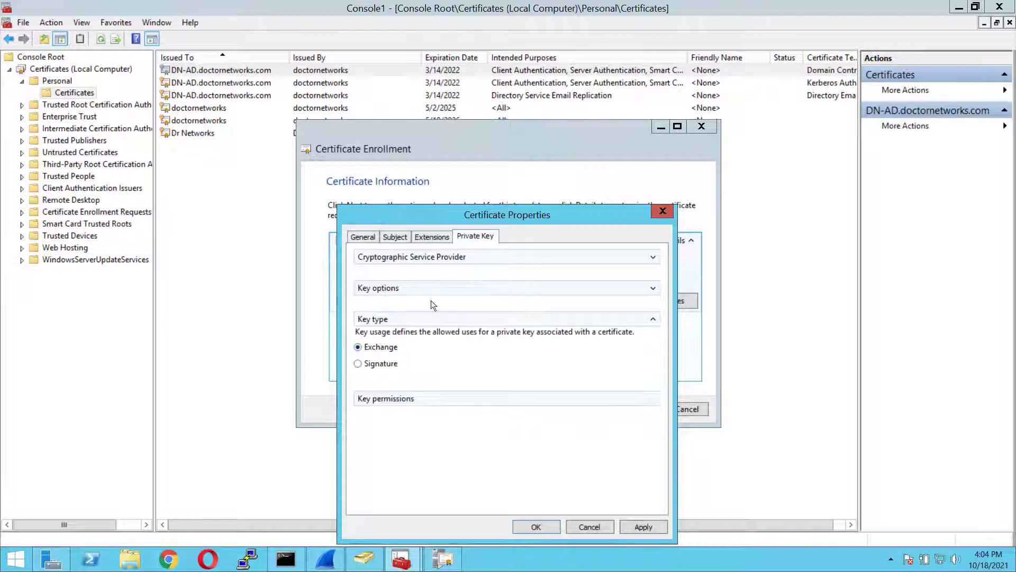
left_click(651, 288)
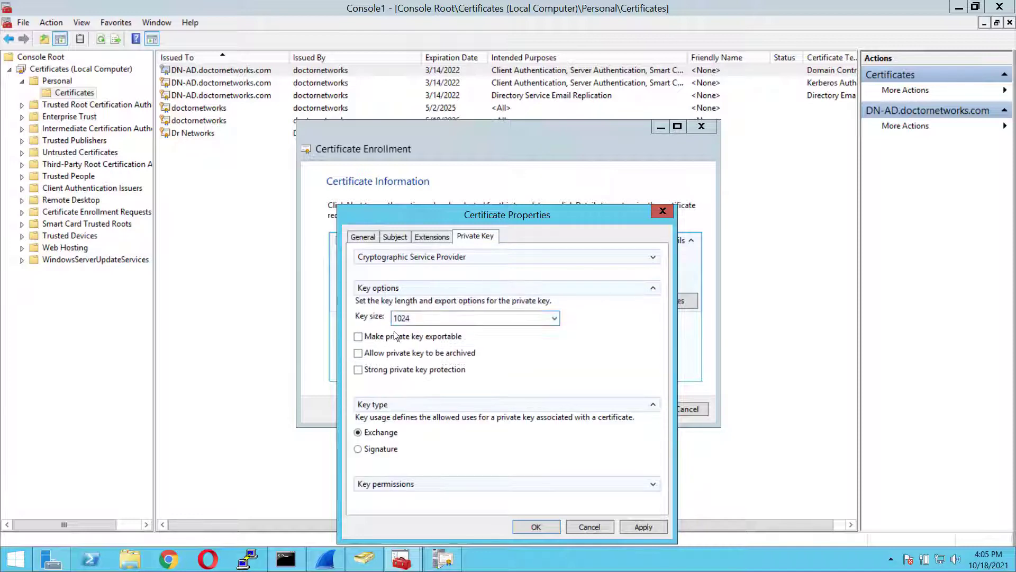
left_click(358, 336)
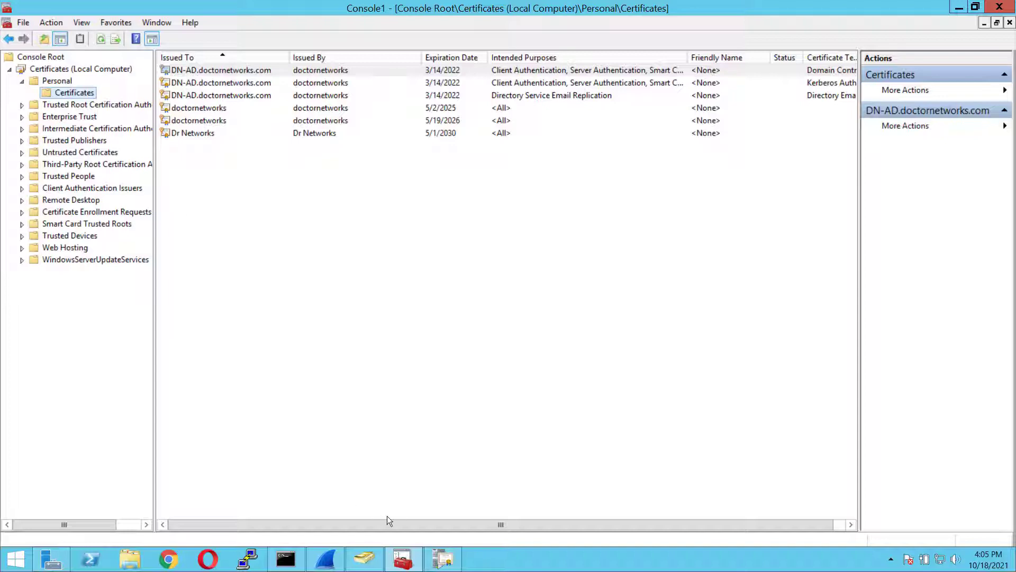
Step: Switch to Chrome, load the certificate services site at 127.0.0.1/certsrv, and close the extra SuccessFactors tab
left_click(175, 559)
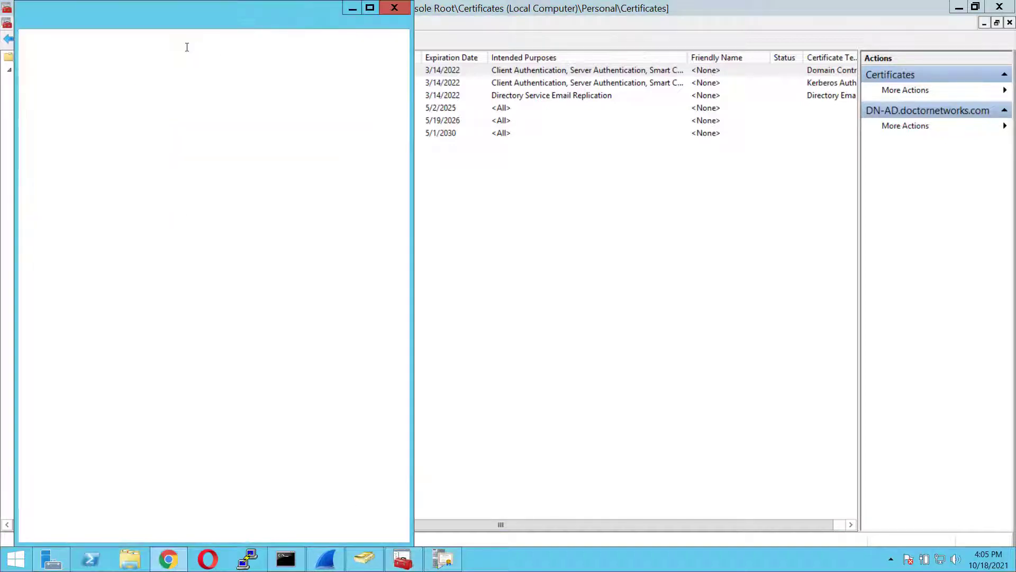
type("127")
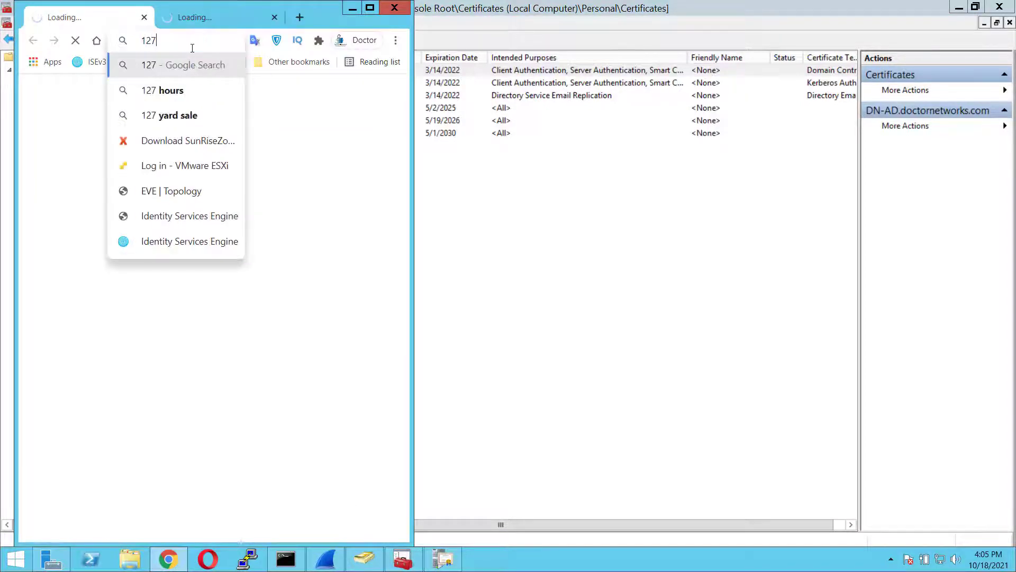
type(".0.0.1")
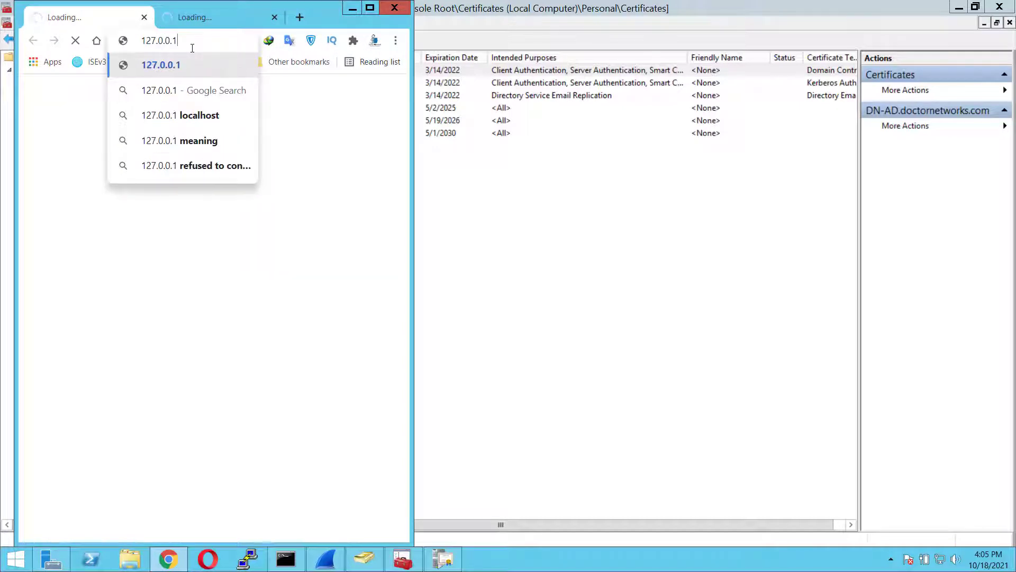
type("/cert")
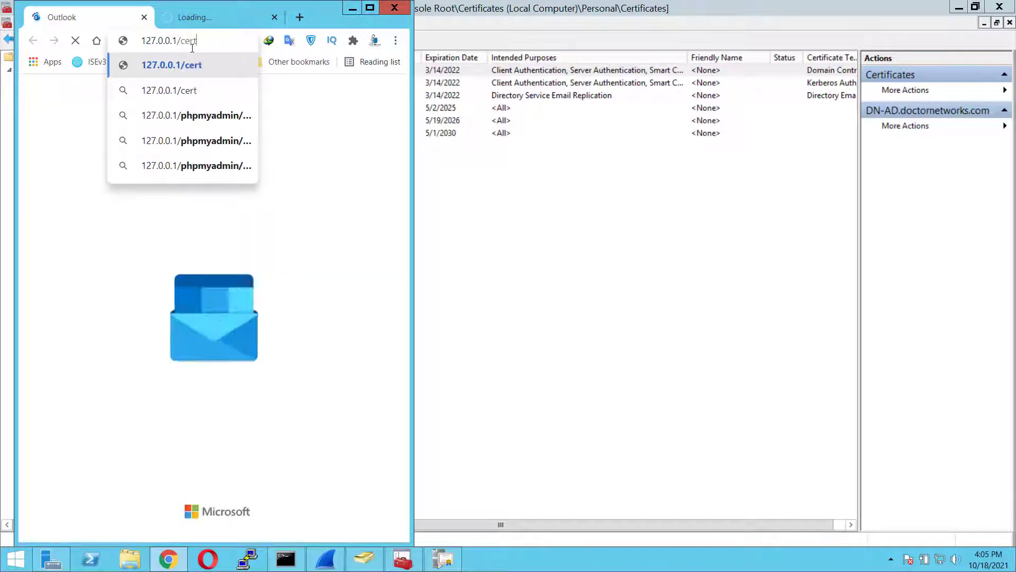
type("srv")
key("Return")
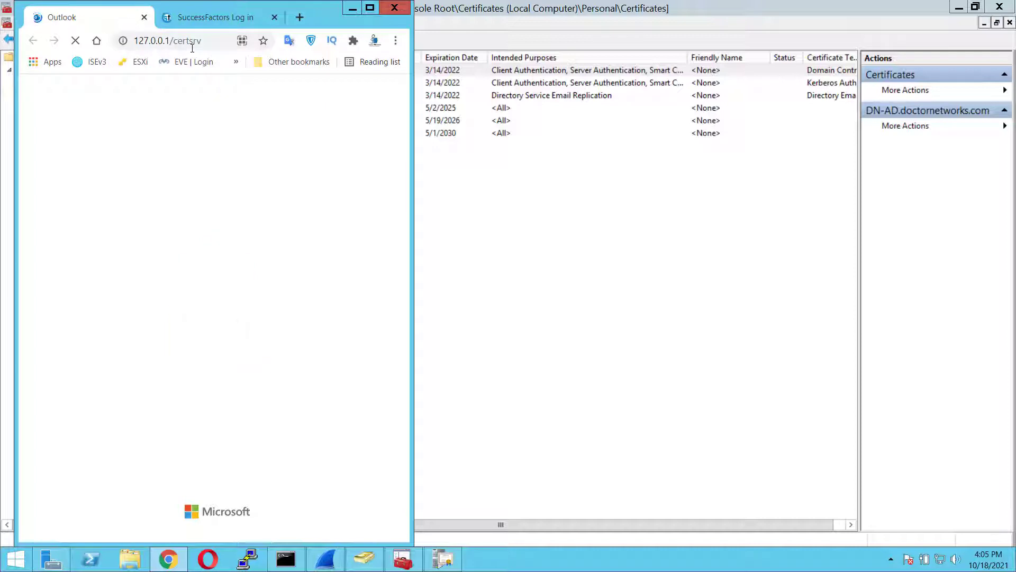
left_click(277, 17)
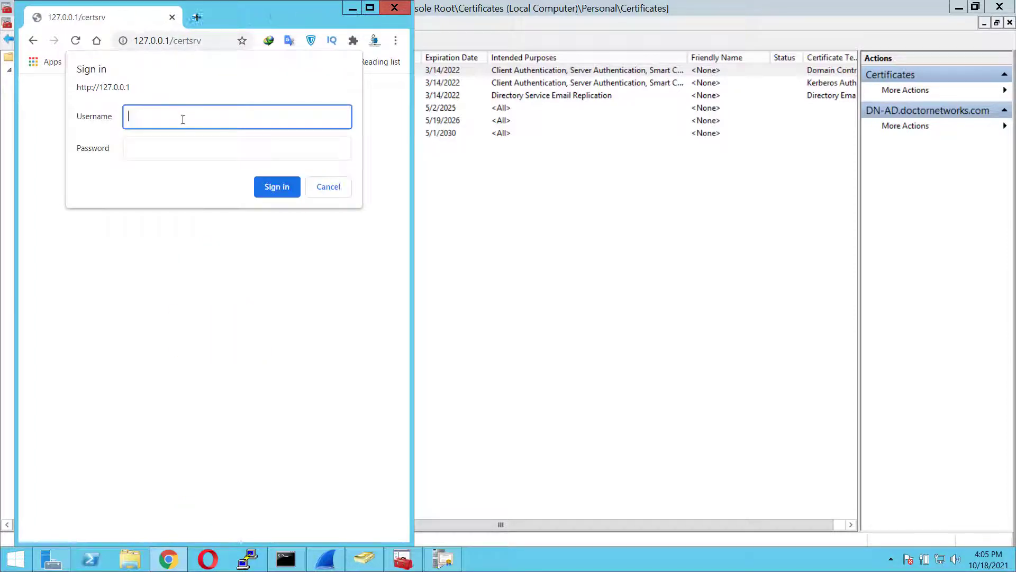
Step: Sign in to the certificate services site as administrator with the account password, decline saving it, and maximize the window
type("administrator")
key("Tab")
type("•")
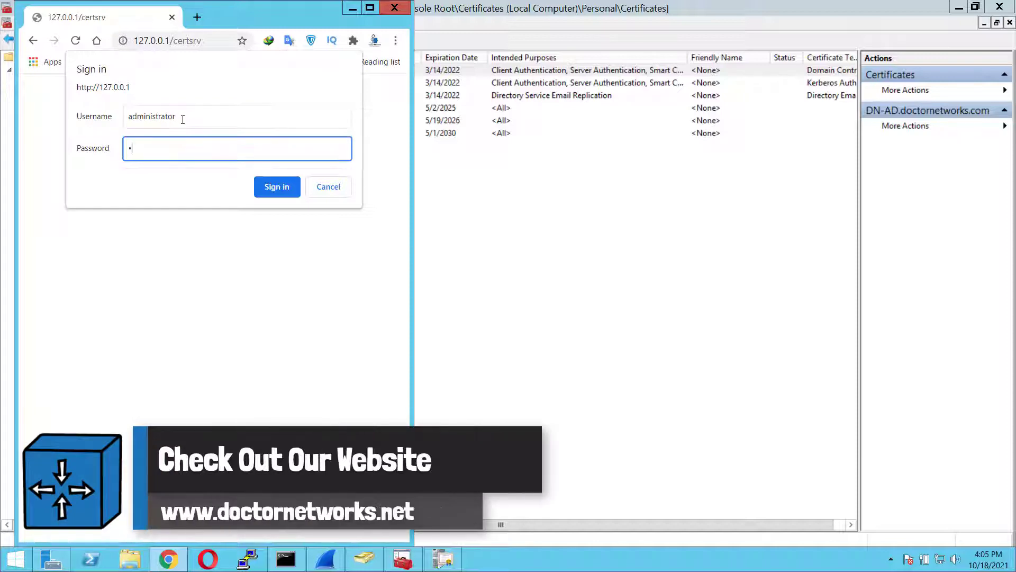
type("•••••••••")
key("Return")
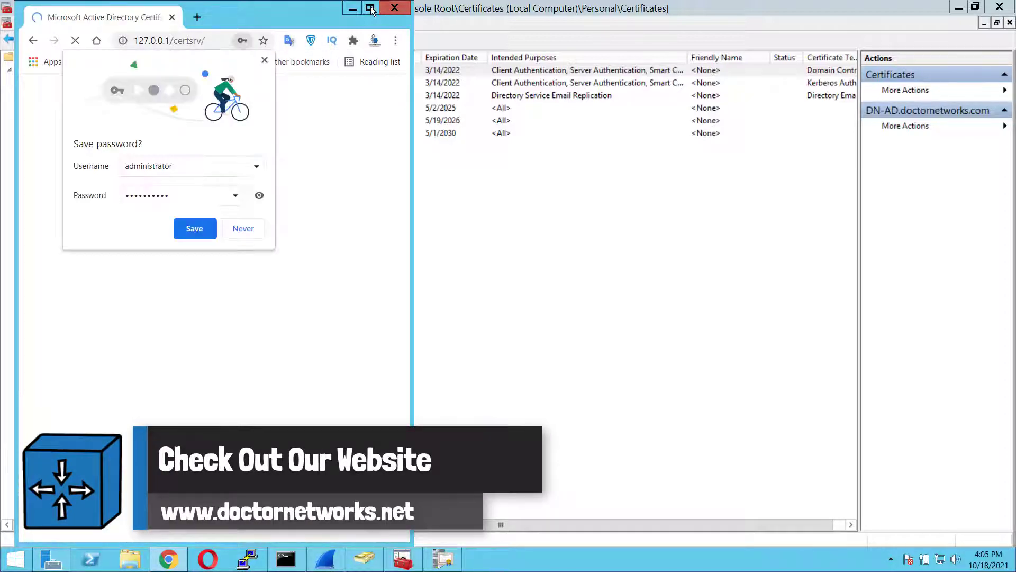
left_click(264, 60)
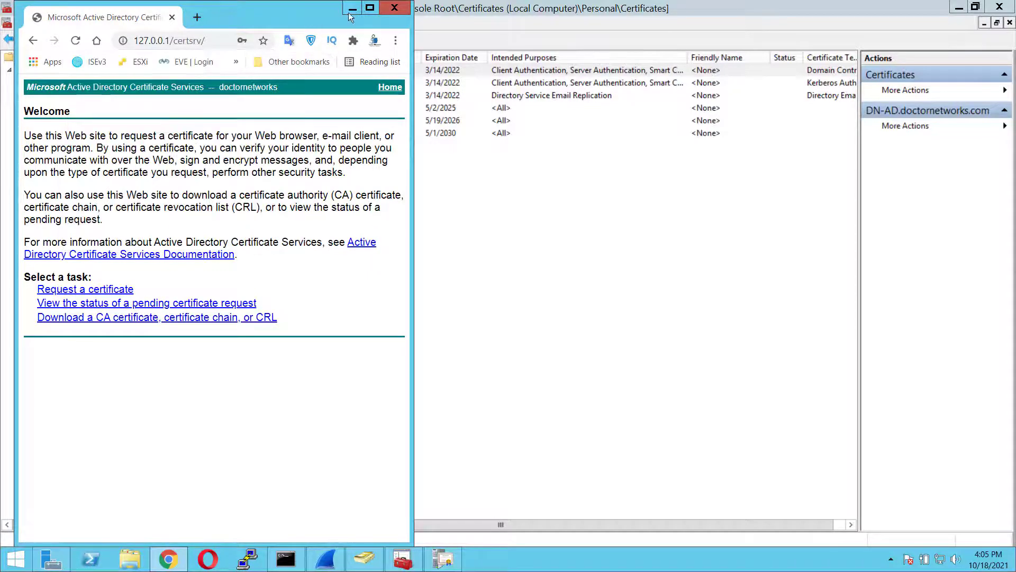
left_click(370, 7)
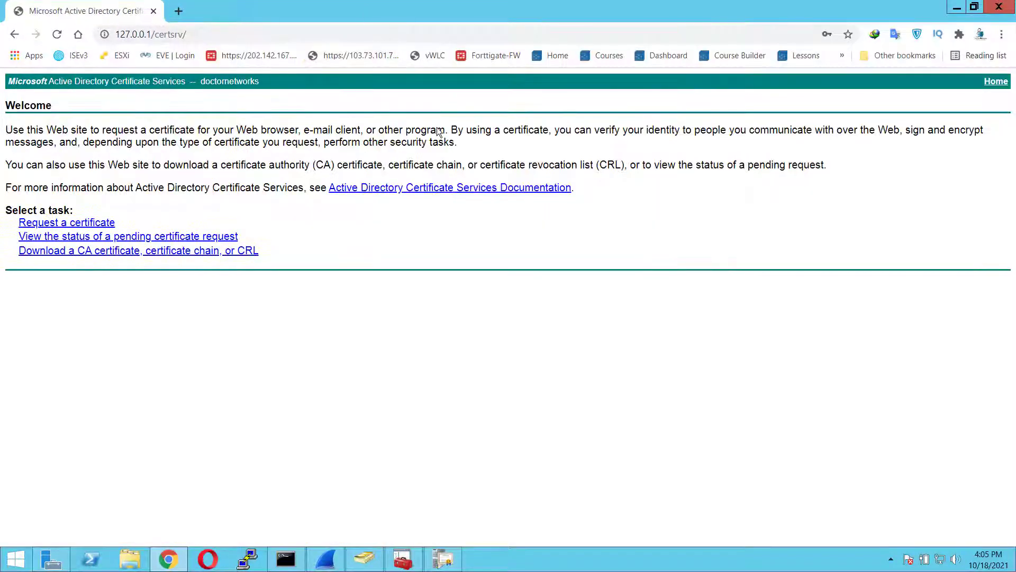
Step: Open the advanced certificate request form and review the available certificate templates without choosing one
left_click(86, 227)
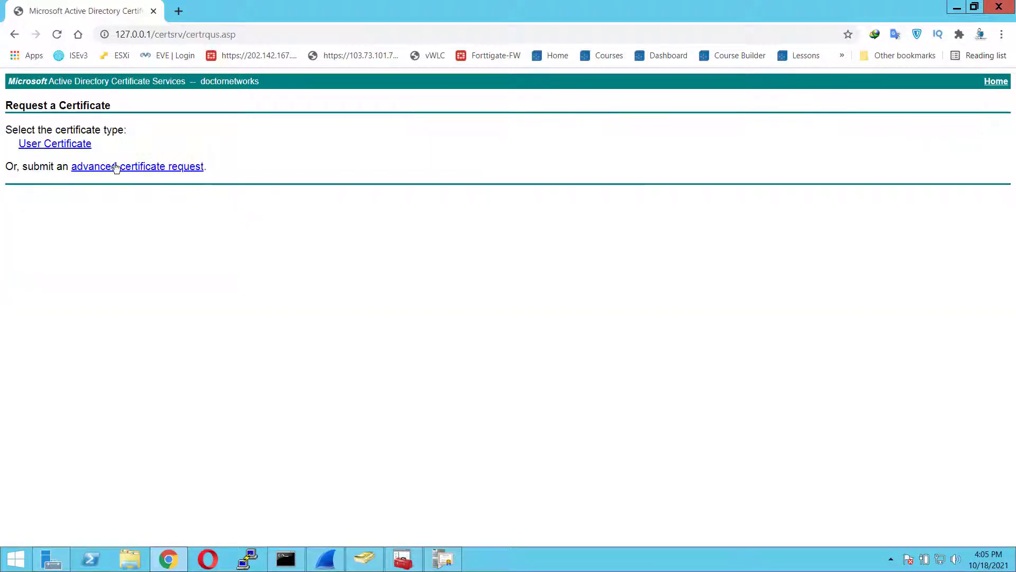
left_click(196, 168)
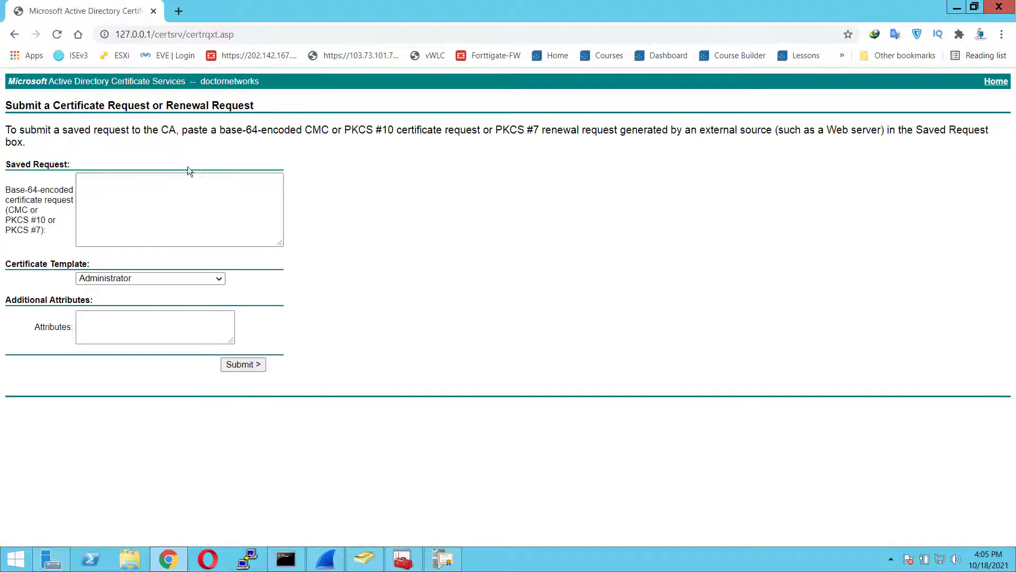
left_click(117, 239)
left_click(154, 278)
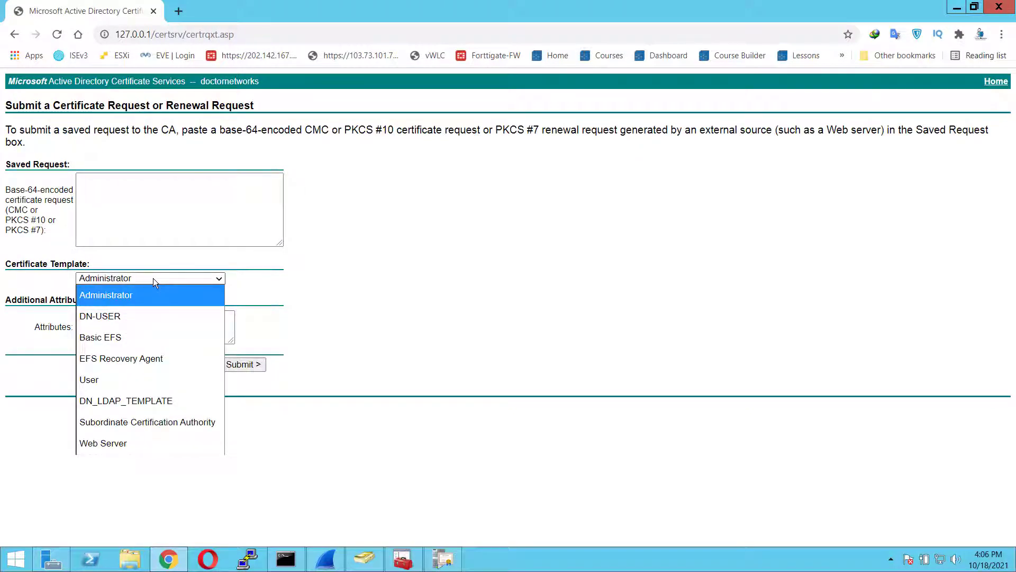
left_click(387, 225)
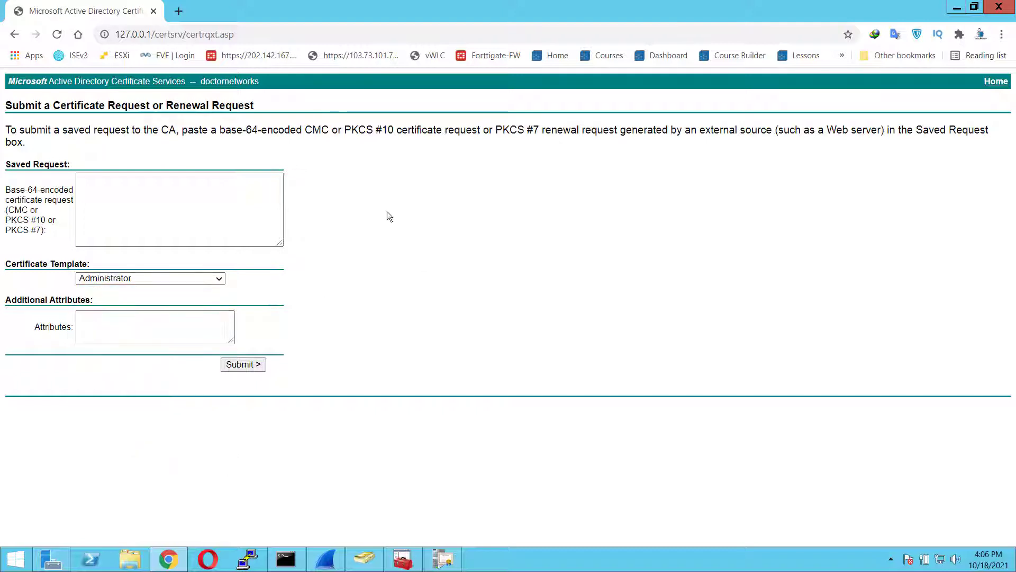
left_click(956, 10)
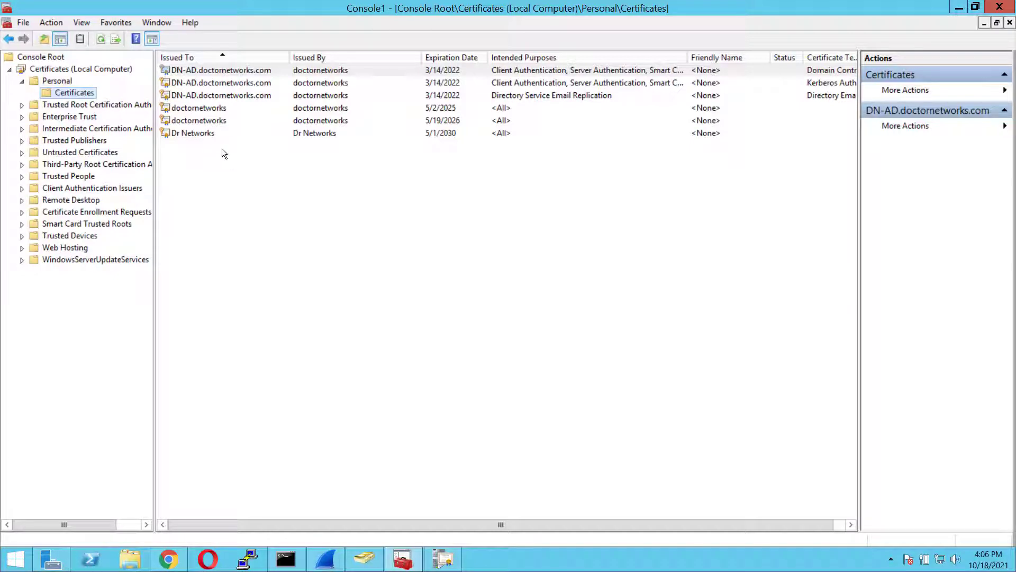
Step: Open the first DN-AD.doctornetworks.com certificate, return to the remote desktop session, close the certificate and restore the full-size session view
double_click(193, 74)
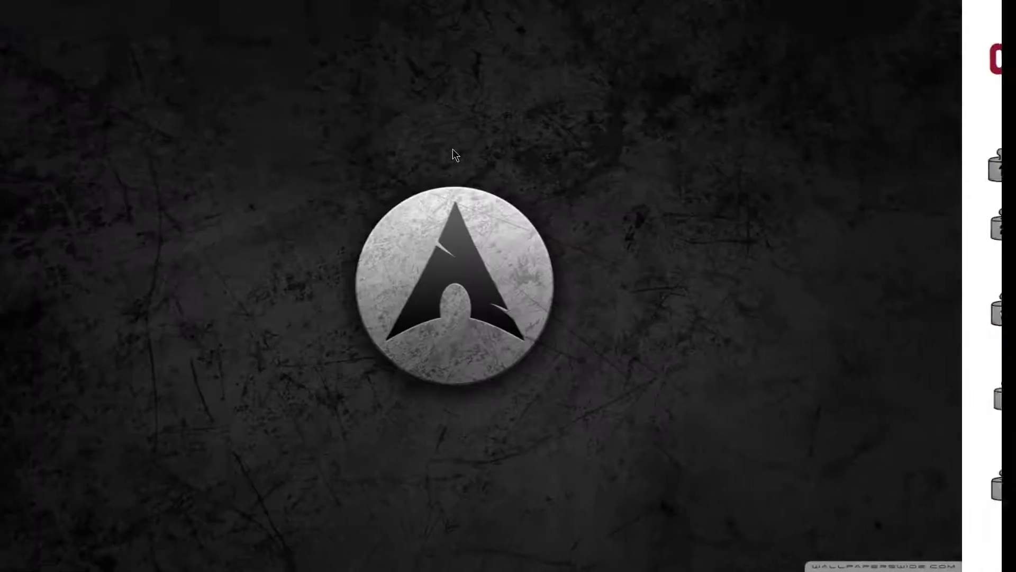
mouse_move(1, 371)
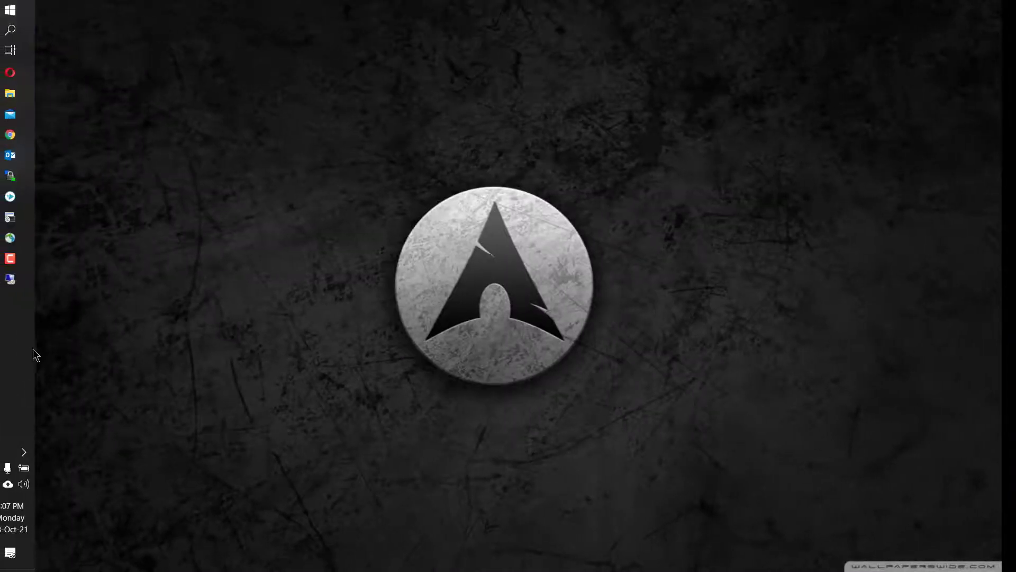
left_click(17, 286)
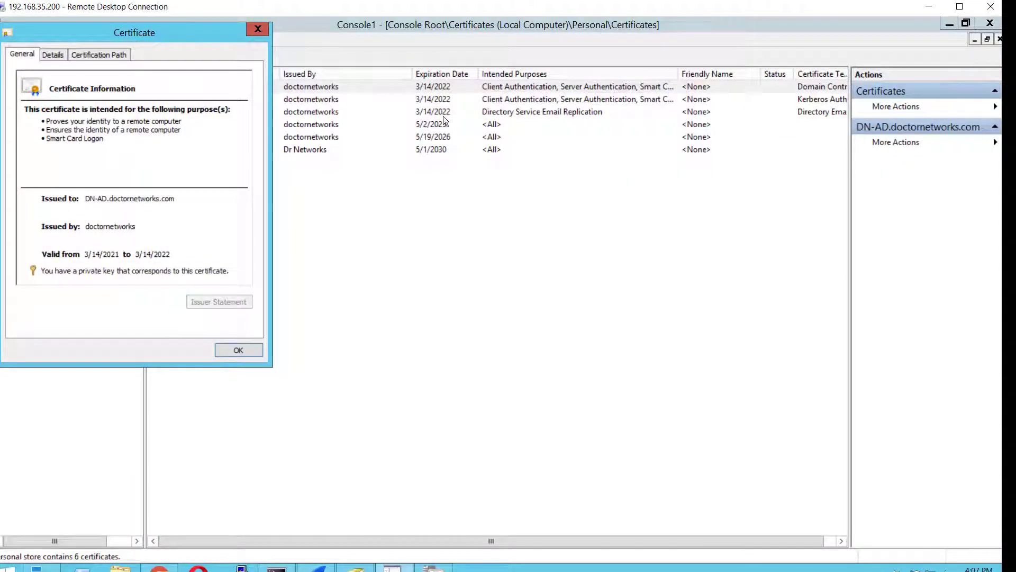
left_click(257, 29)
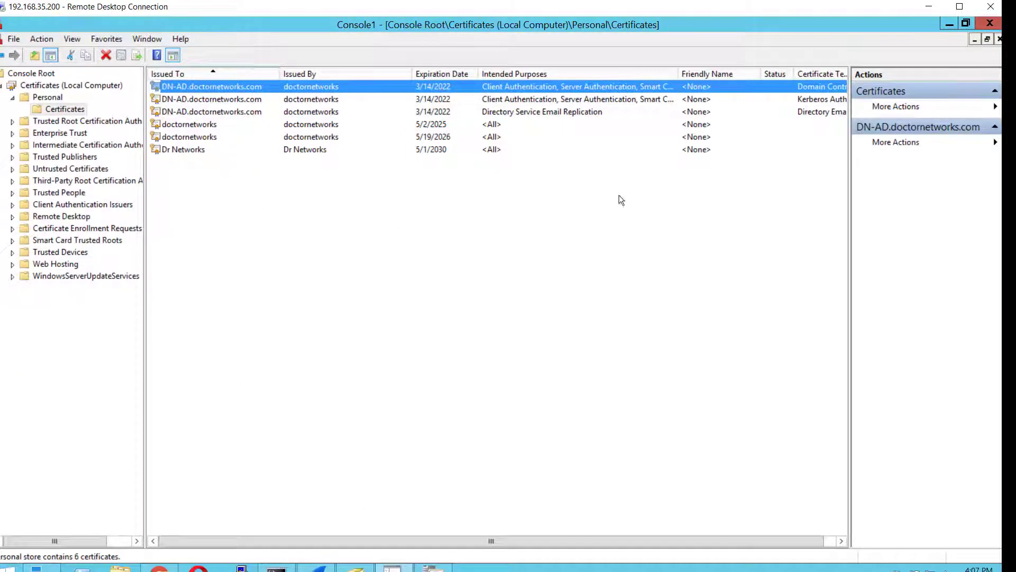
left_click(960, 6)
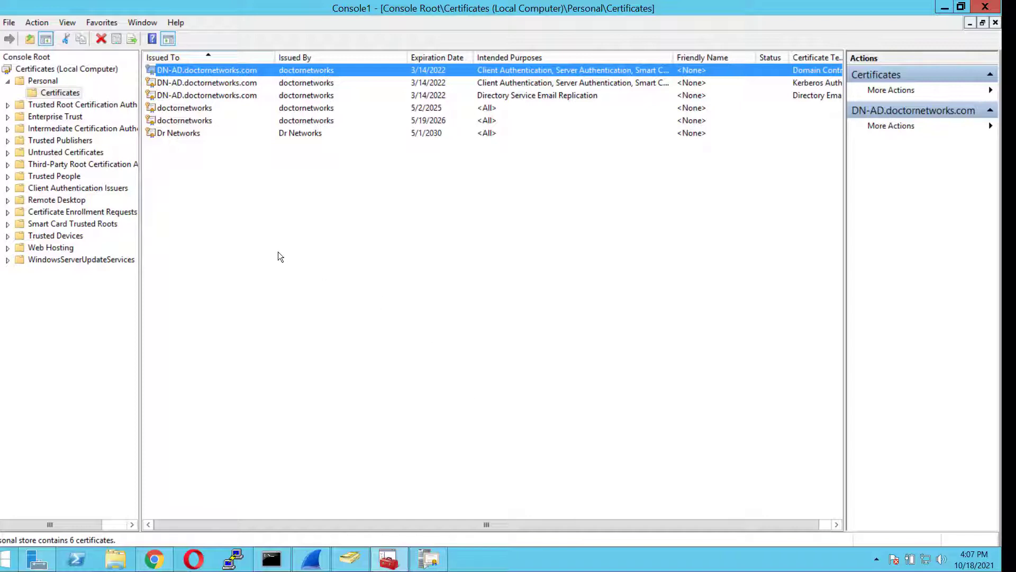
Step: Reopen the first DN-AD.doctornetworks.com certificate and check the Server Authentication OID under its Enhanced Key Usage details
double_click(511, 71)
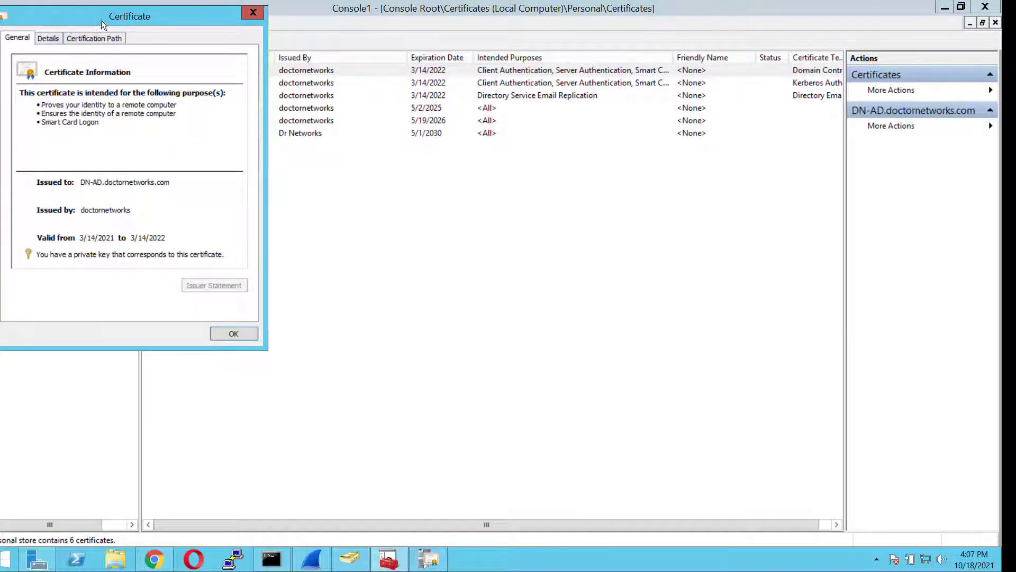
left_click_drag(101, 20, 180, 38)
left_click(125, 57)
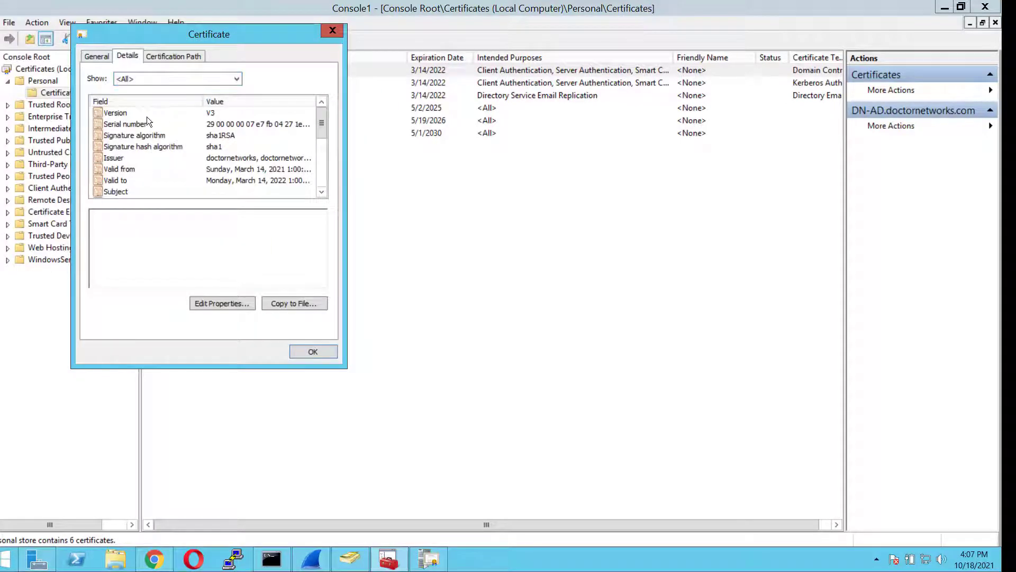
left_click(141, 156)
key("Down")
key("Down")
key("Down")
key("Down")
key("Down")
key("Down")
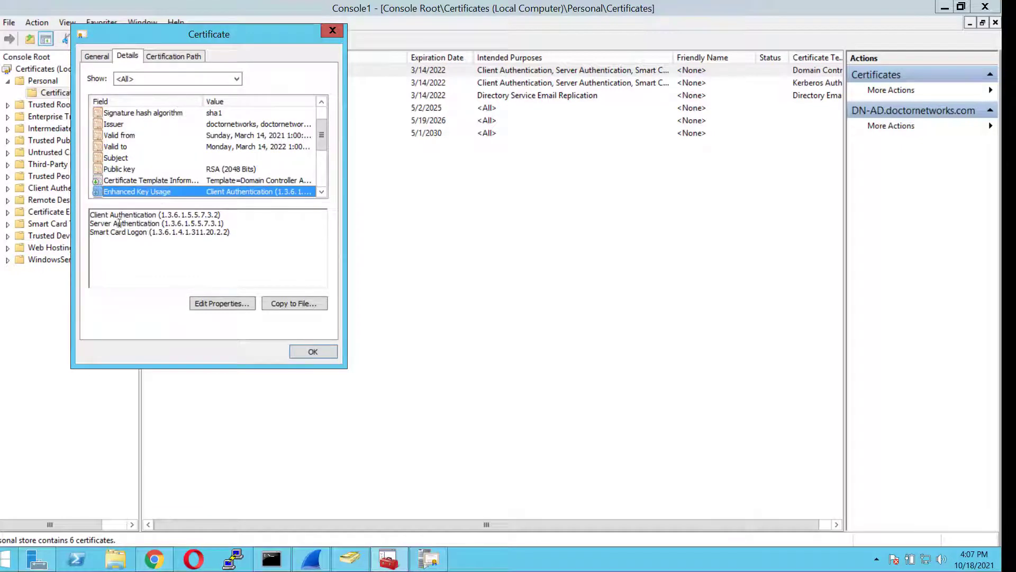
left_click_drag(222, 224, 157, 223)
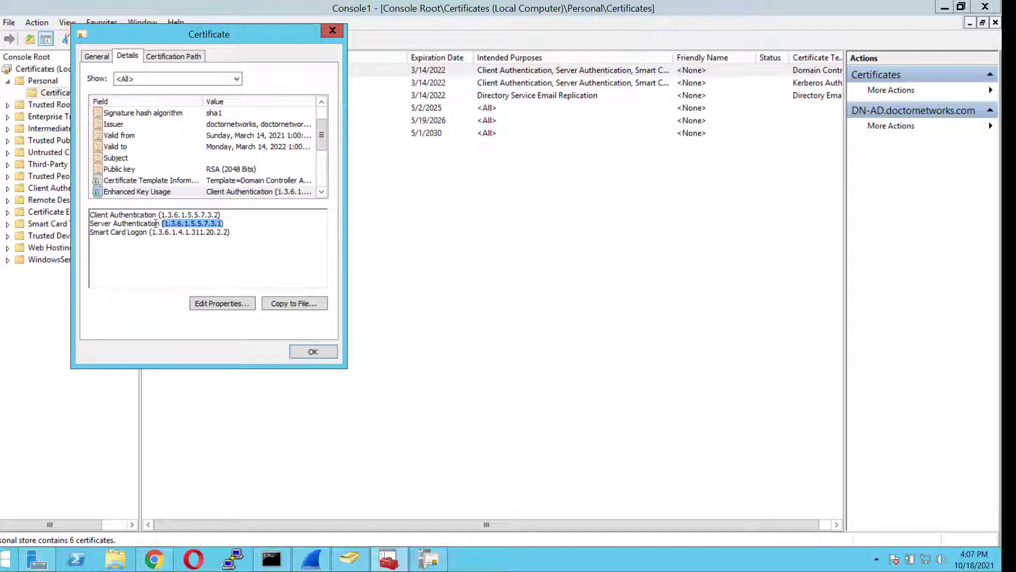
left_click(337, 33)
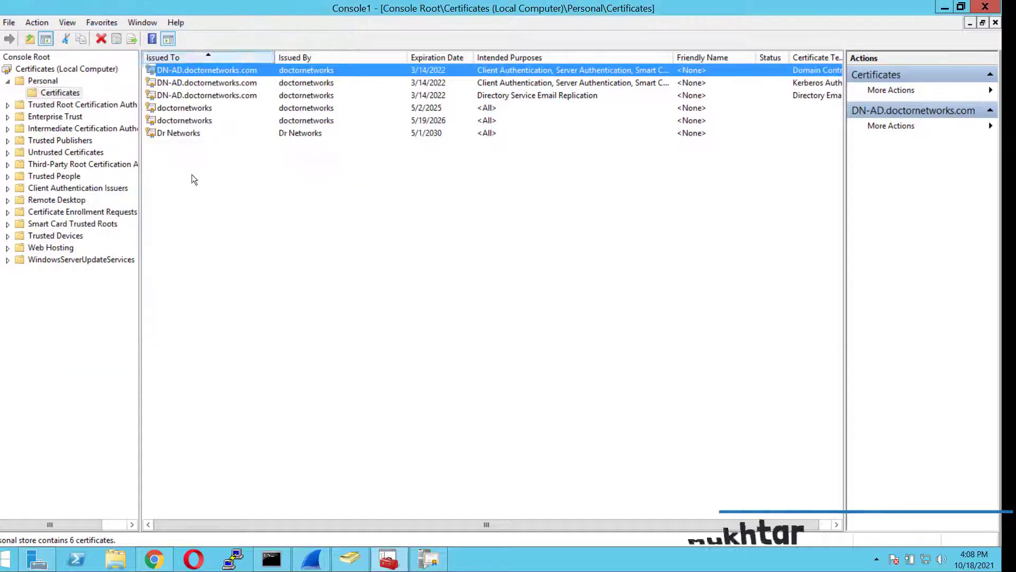
Step: Switch to the Certification Authority console and view the Web Server certificate template's properties
left_click(435, 563)
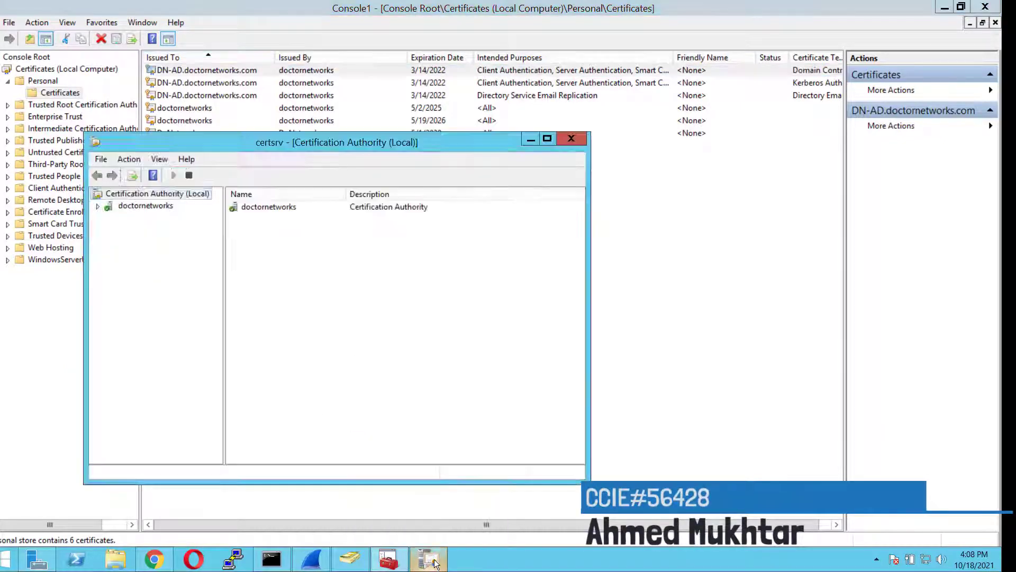
left_click(97, 206)
left_click(162, 265)
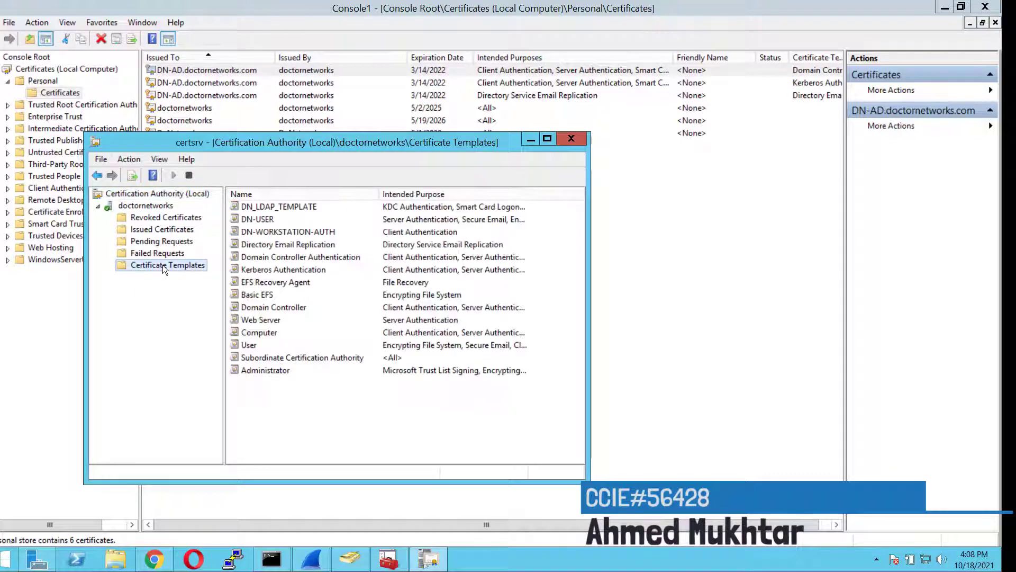
double_click(269, 321)
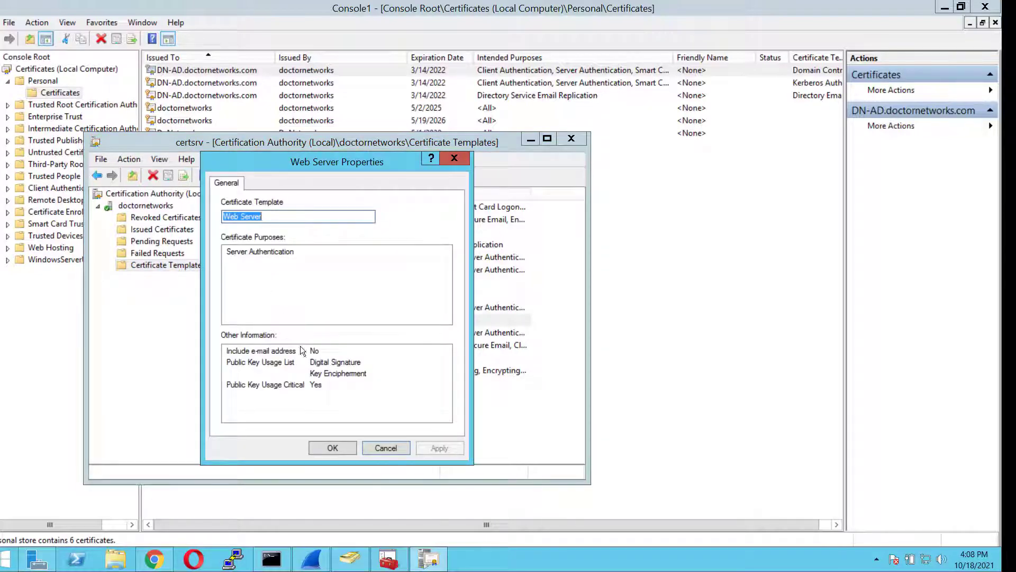
left_click(459, 158)
Step: Open the management console for the CA's certificate templates, review the template list, and close it
left_click(166, 266)
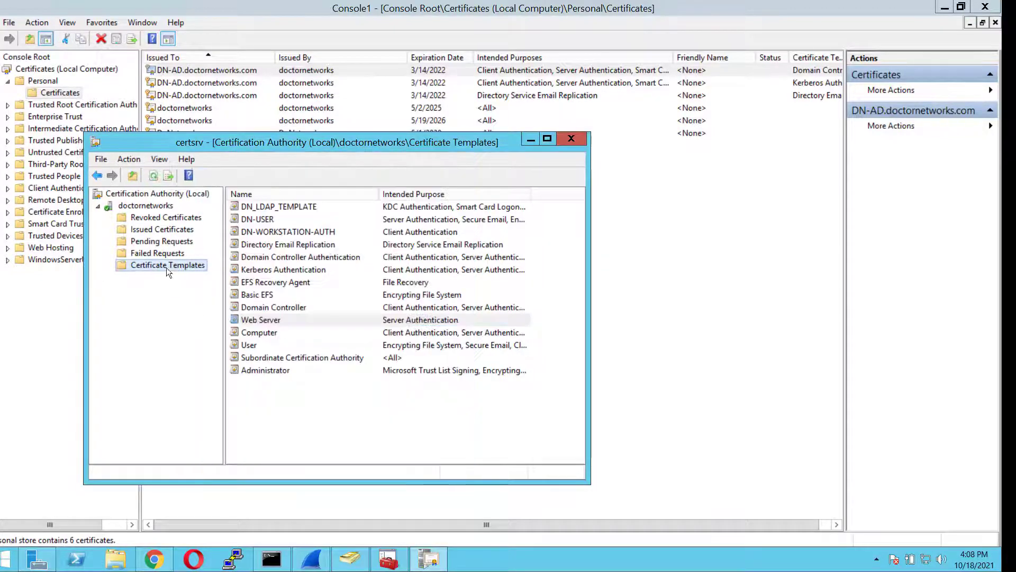
right_click(157, 269)
left_click(230, 279)
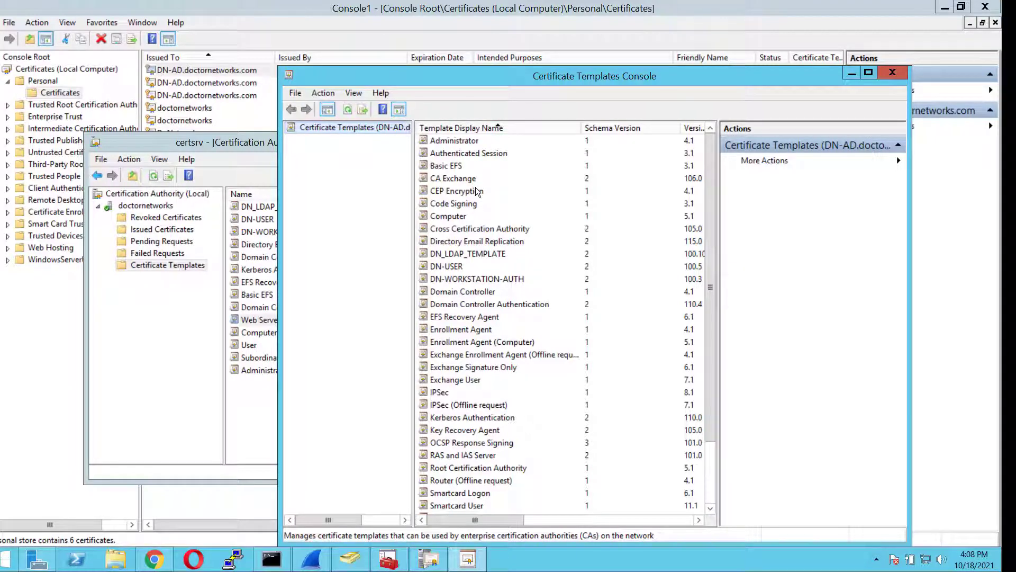
left_click(892, 73)
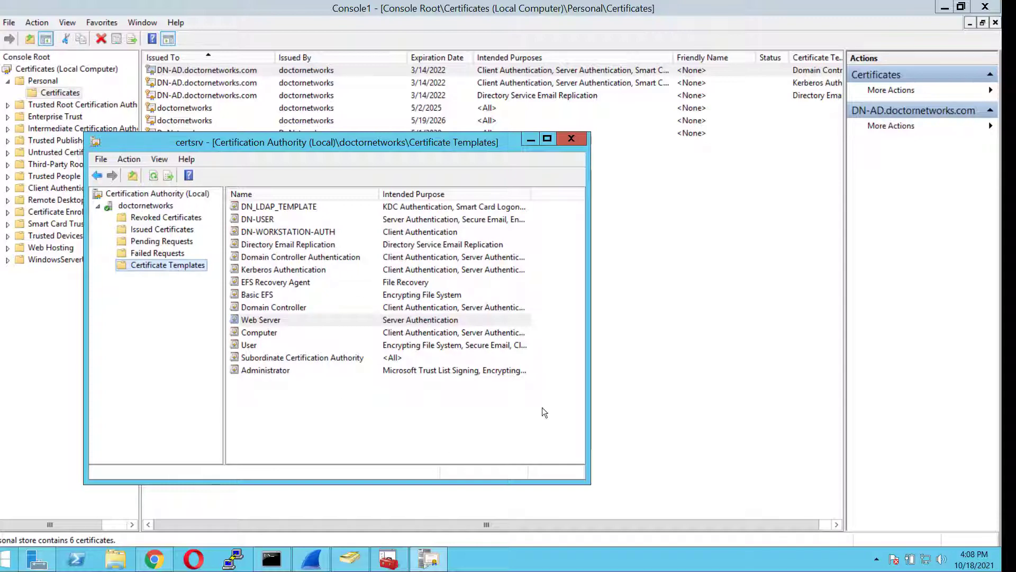
Step: Return to the certificate request form in Chrome and point out the empty Saved Request box
left_click(154, 558)
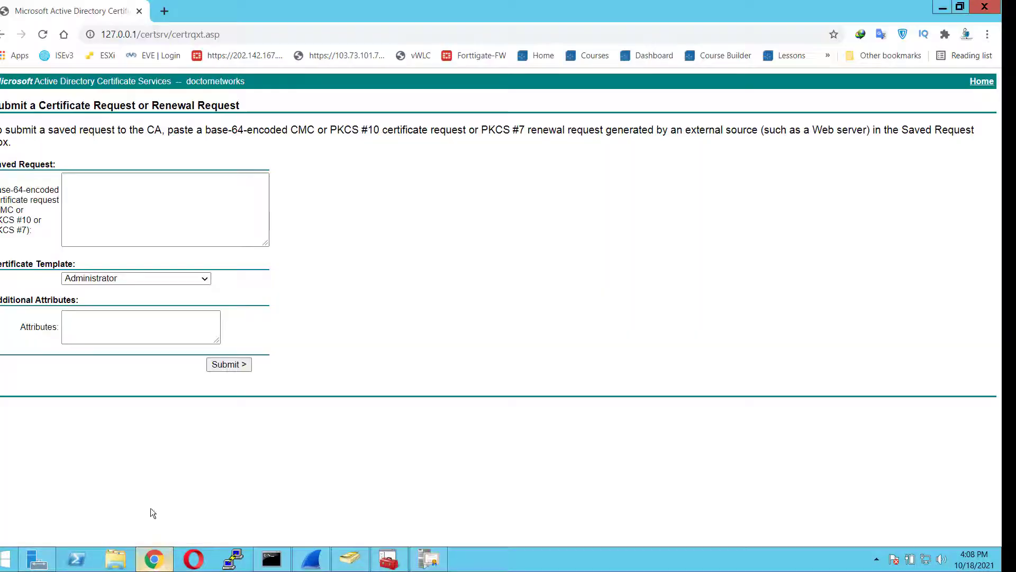
left_click(115, 200)
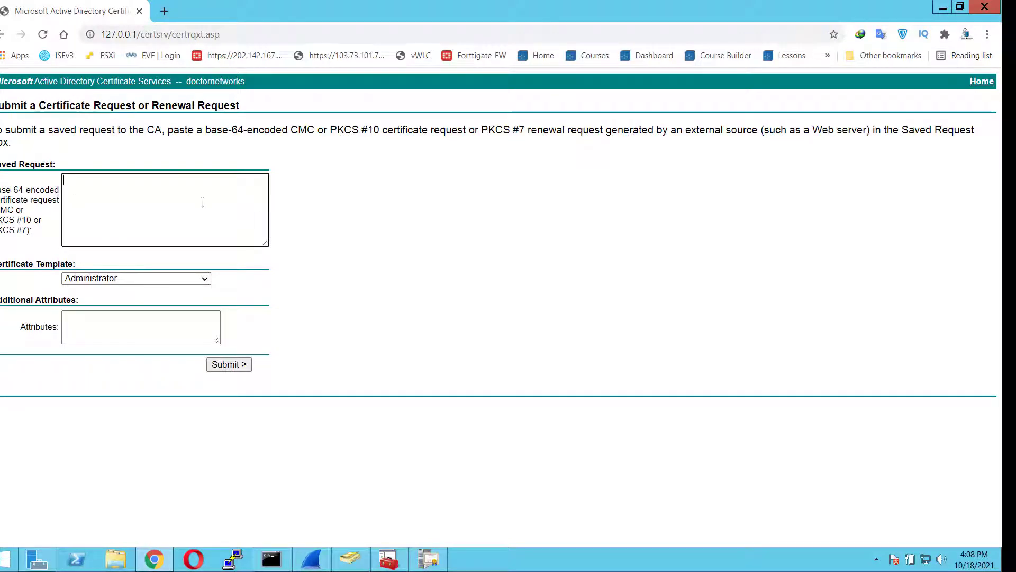
left_click(940, 9)
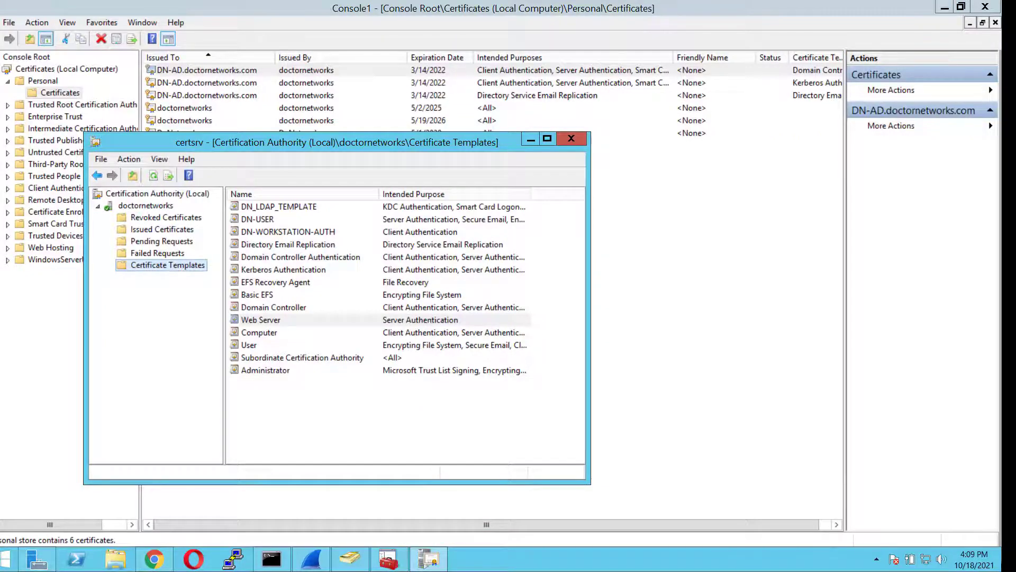
Step: Copy the full certificate request text from the ldaps_CSR desktop file into the Saved Request box of the Chrome request form
left_click(1000, 560)
left_click(160, 505)
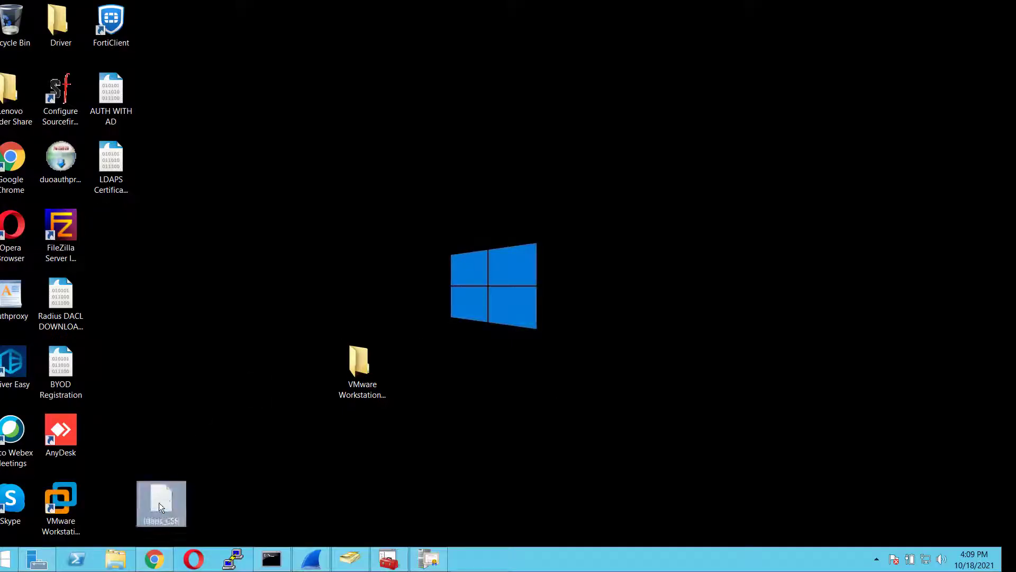
right_click(159, 502)
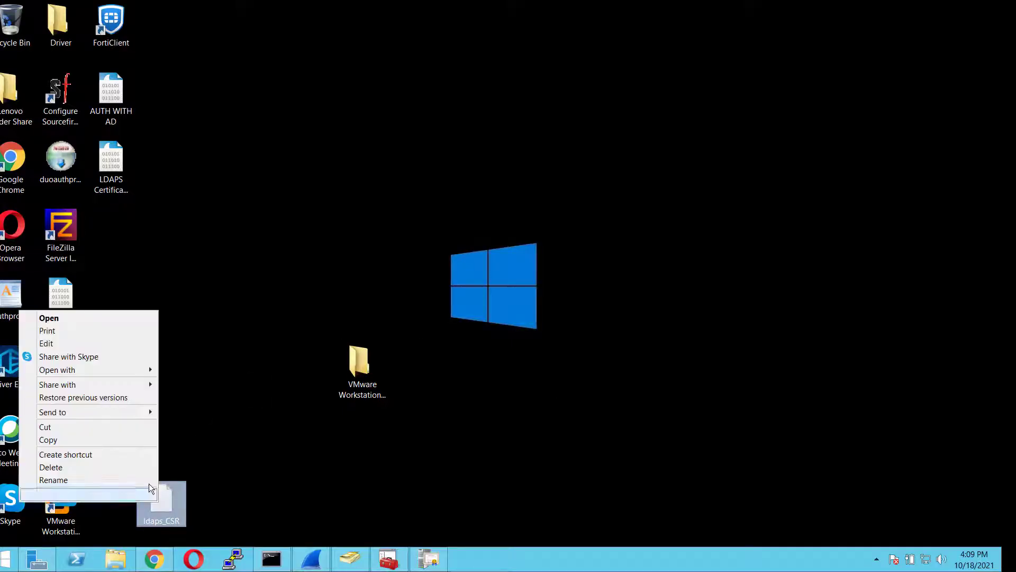
left_click(69, 344)
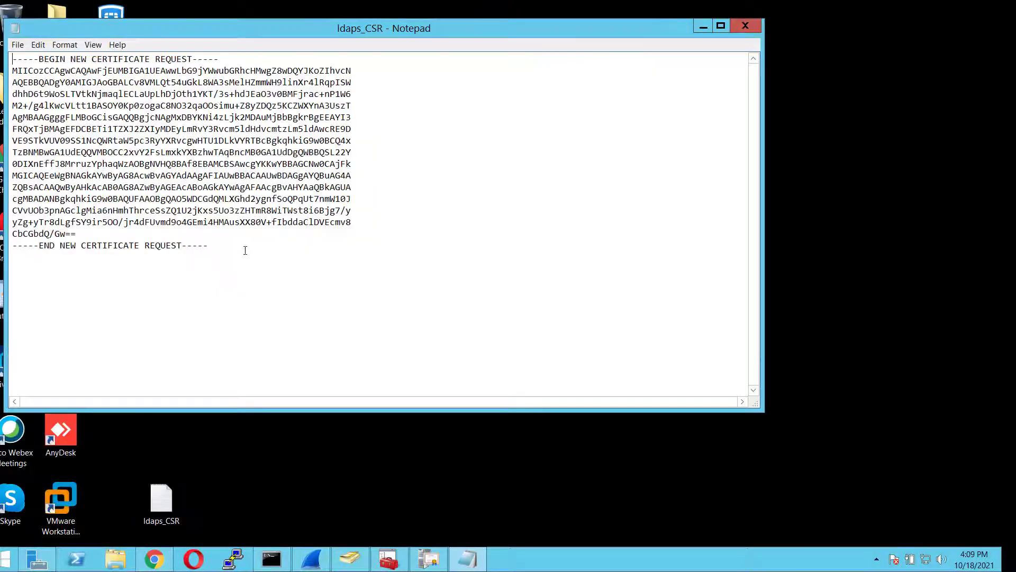
left_click_drag(245, 249, 11, 57)
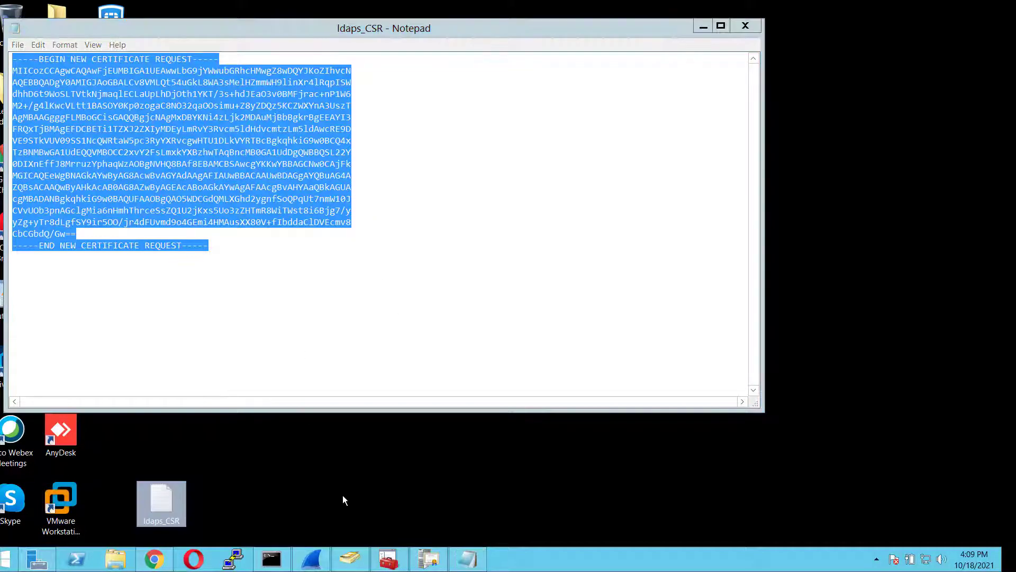
left_click(154, 559)
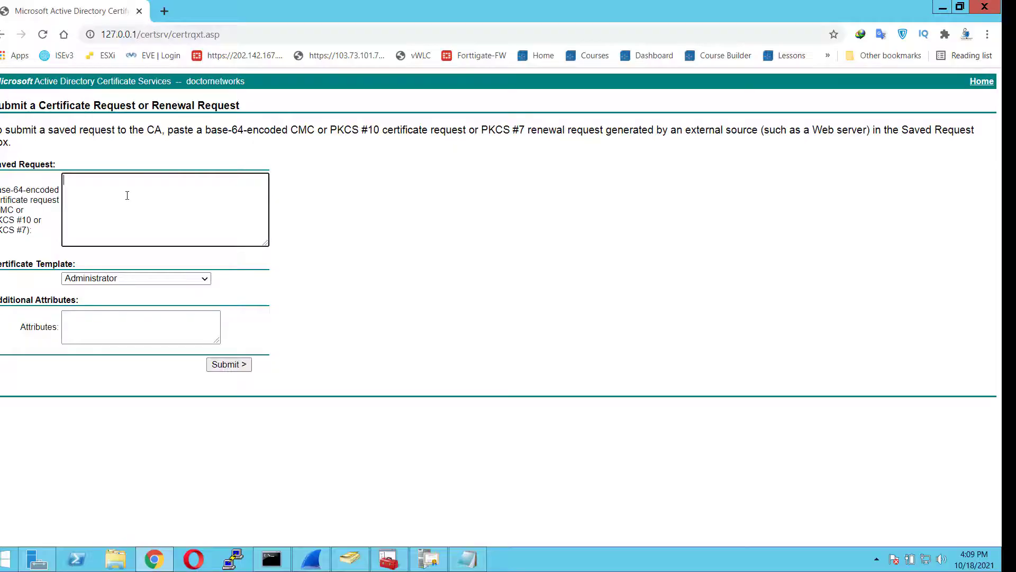
key("ctrl+v")
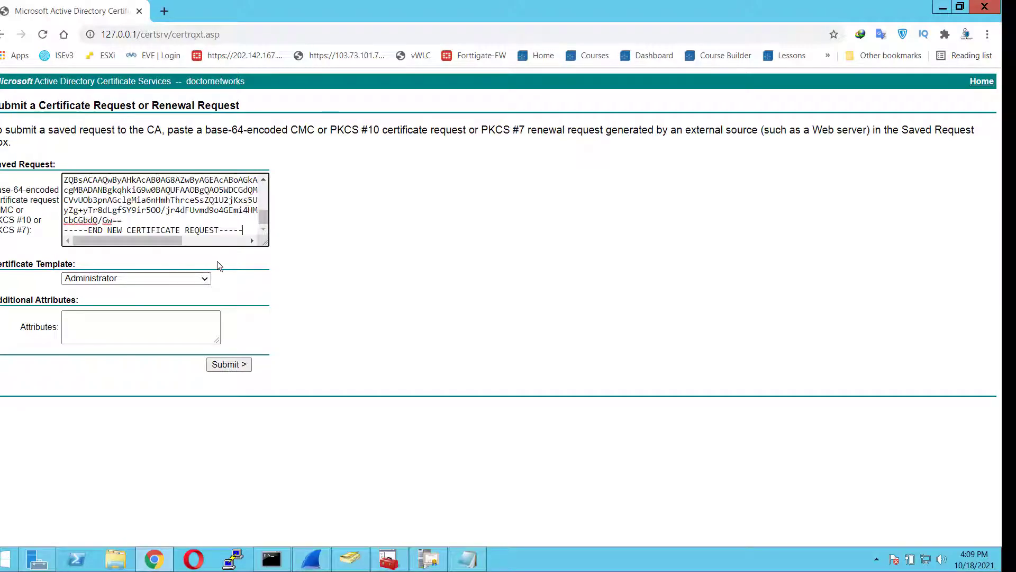
Step: Submit the request with the Web Server certificate template and download the issued certificate in DER encoding
left_click(201, 279)
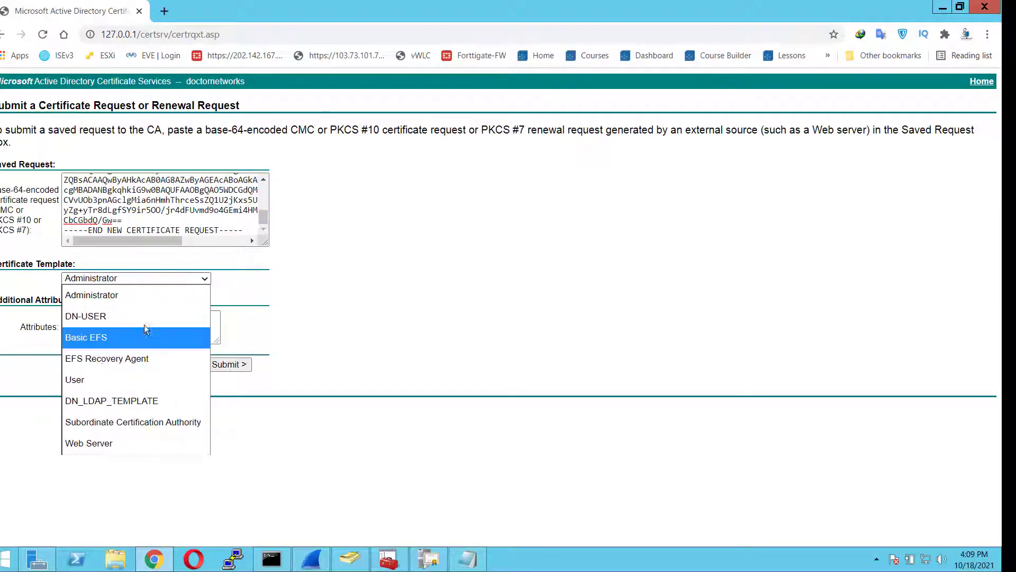
left_click(97, 442)
left_click(227, 365)
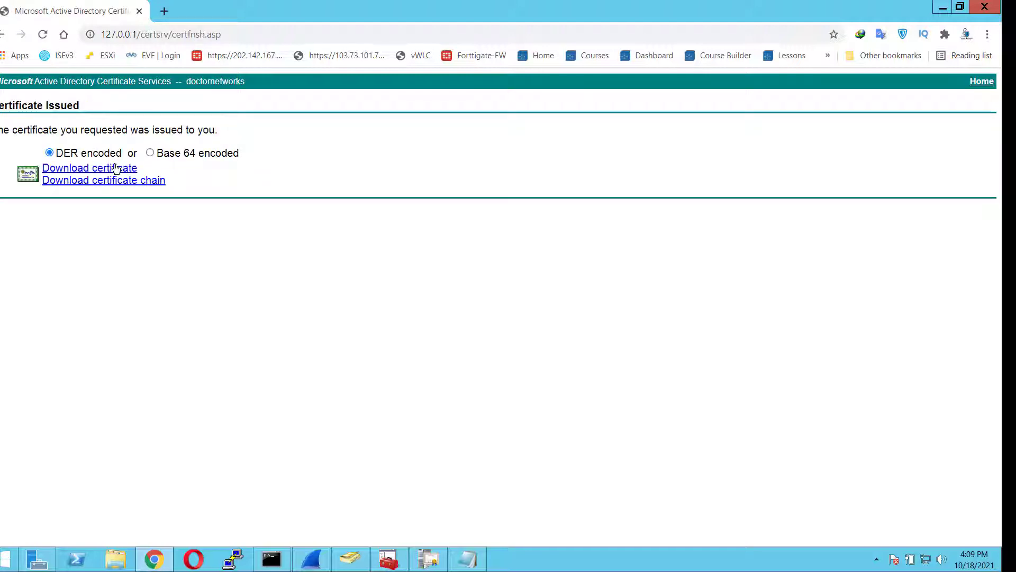
left_click(116, 169)
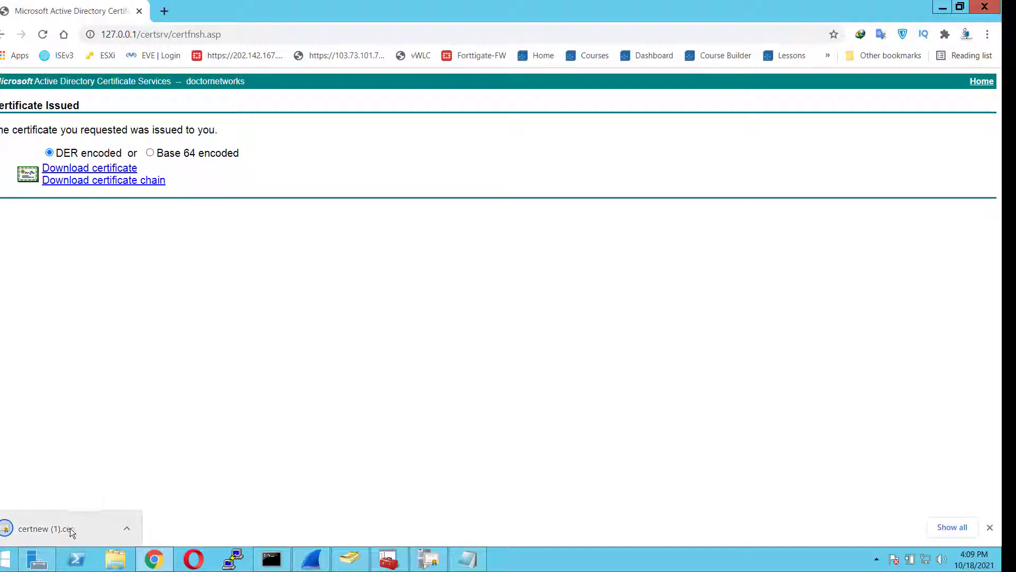
Step: Open the downloaded certnew (1).cer certificate and display its details
left_click(197, 531)
left_click(65, 528)
left_click(534, 294)
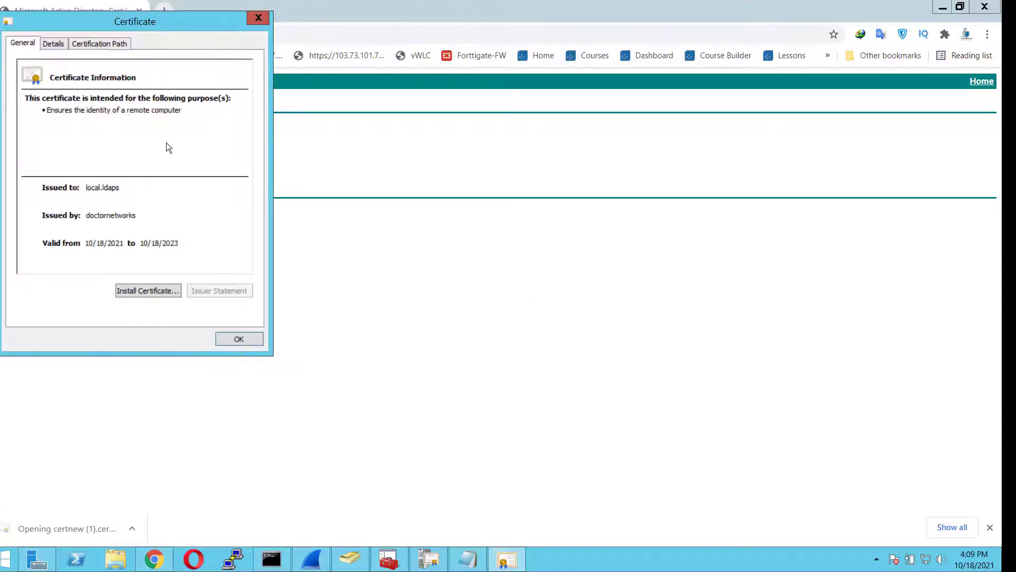
left_click(62, 48)
left_click(46, 155)
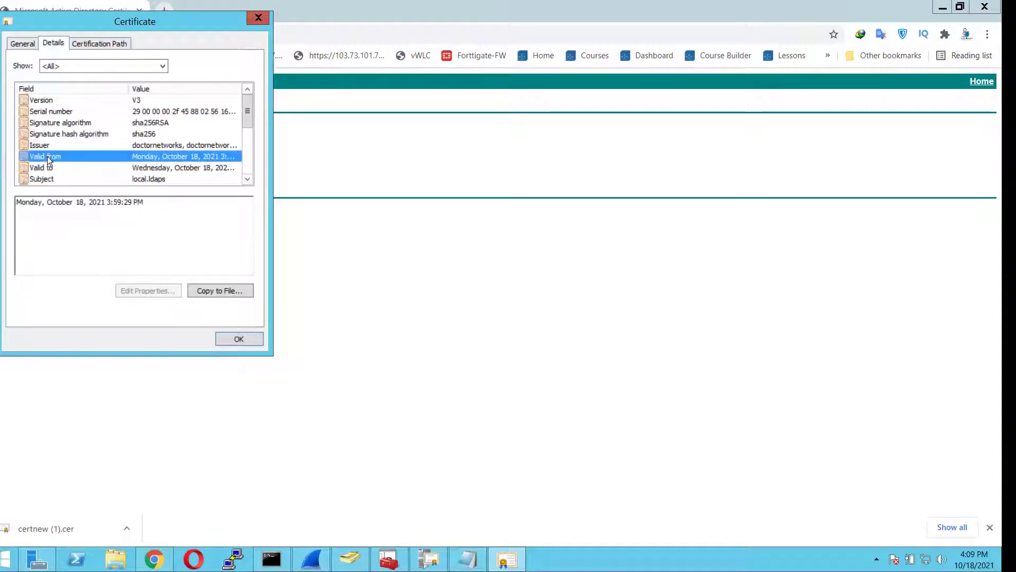
Step: Check the Server Authentication OID under the issued certificate's Enhanced Key Usage field, and close the certificate
scroll(61, 170, "down", 1)
left_click(60, 171)
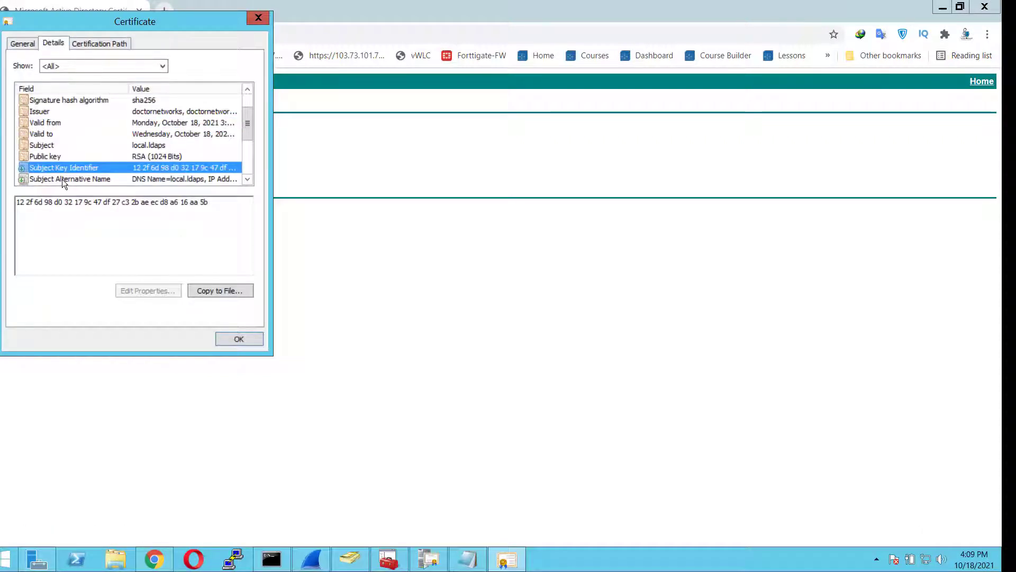
left_click(62, 179)
key("Down")
key("Down")
key("Down")
key("Down")
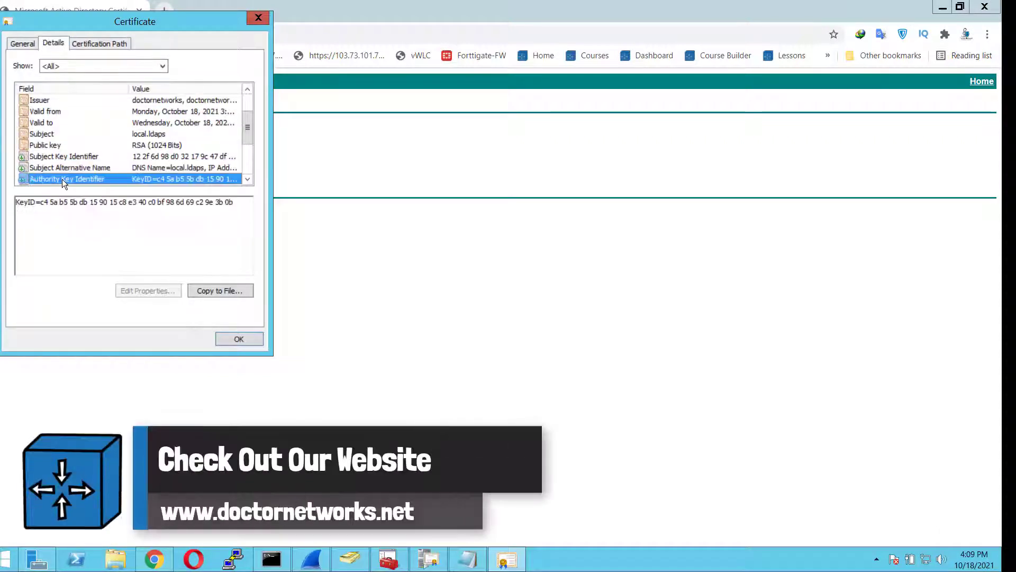
key("Down")
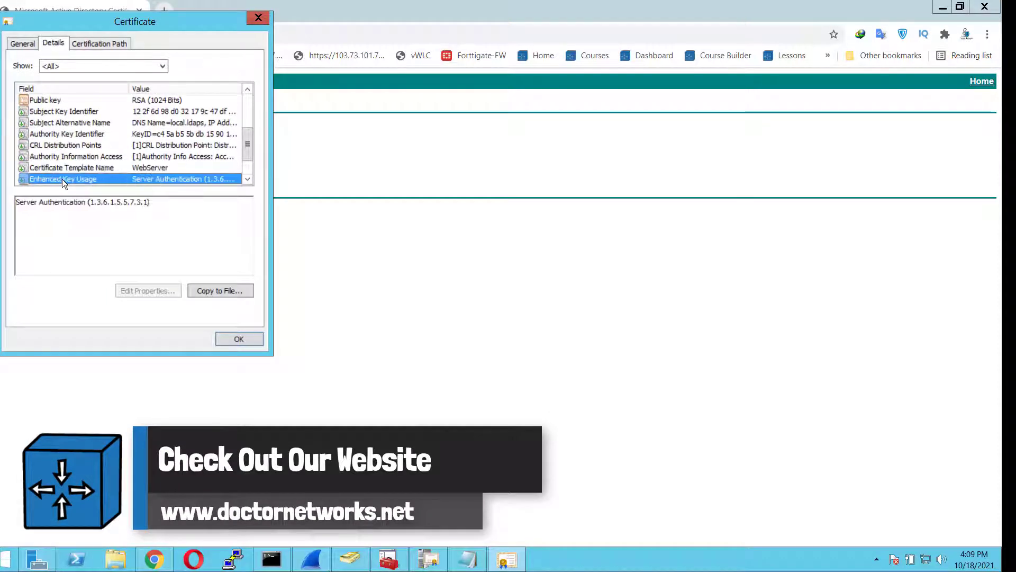
left_click(51, 199)
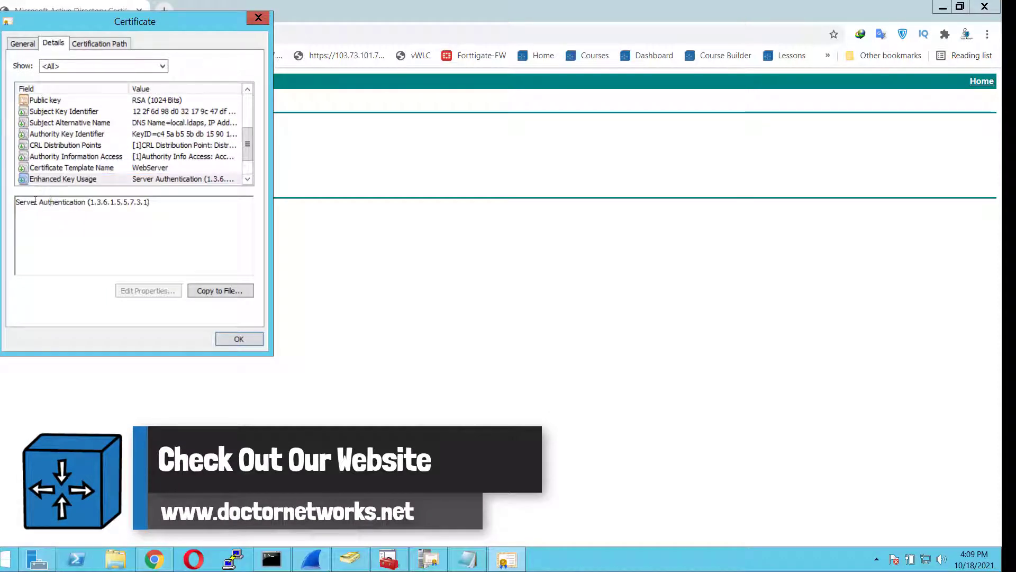
left_click_drag(37, 201, 178, 236)
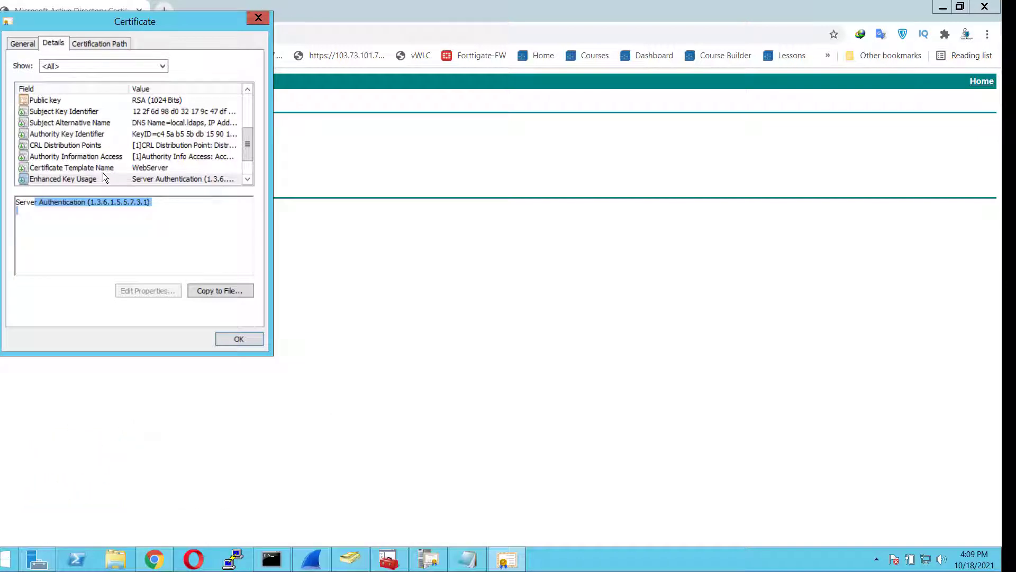
left_click(259, 19)
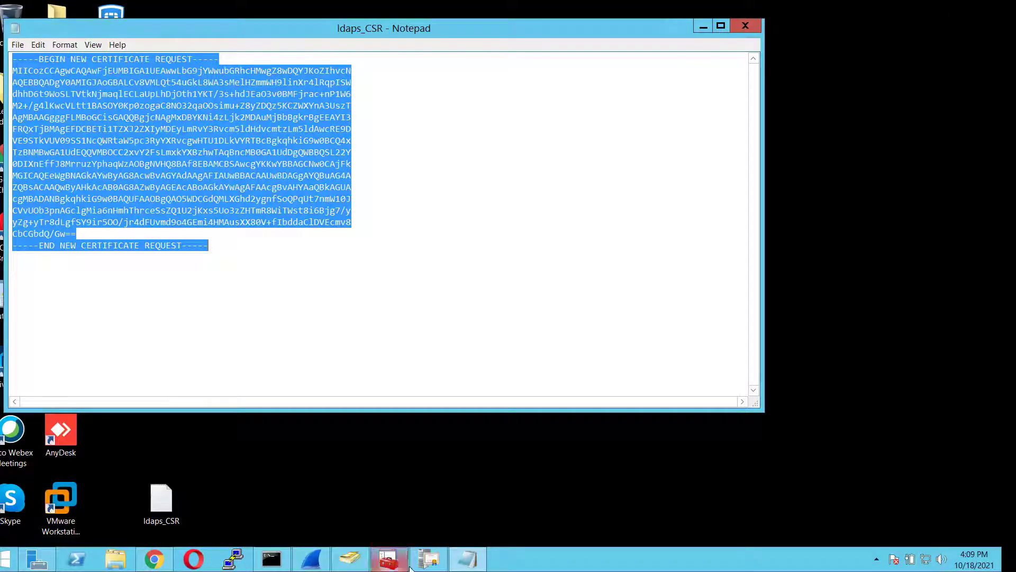
Step: Switch to the Console1 certificates console and display the details of the first DN-AD.doctornetworks.com certificate
mouse_move(428, 566)
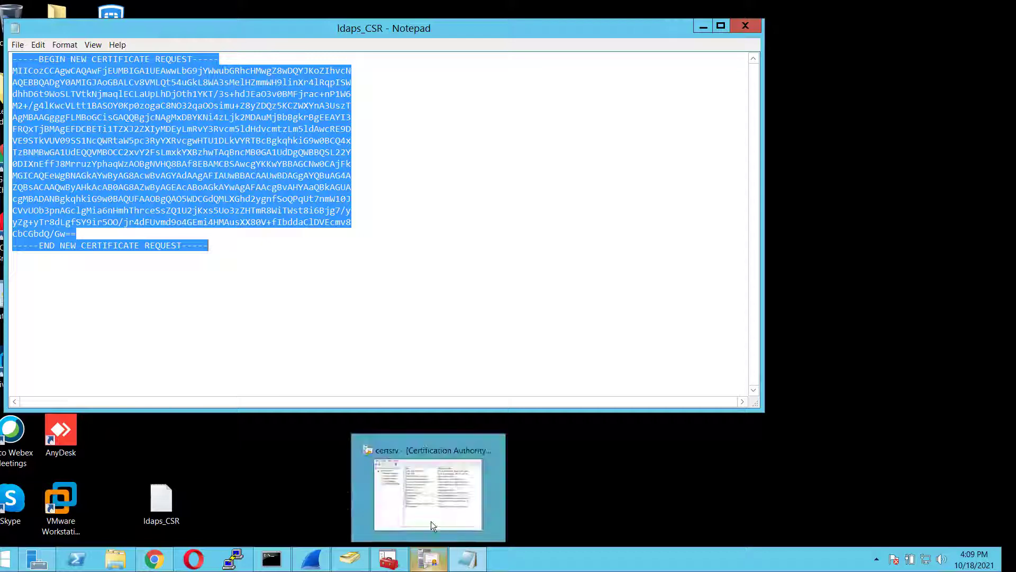
left_click(394, 560)
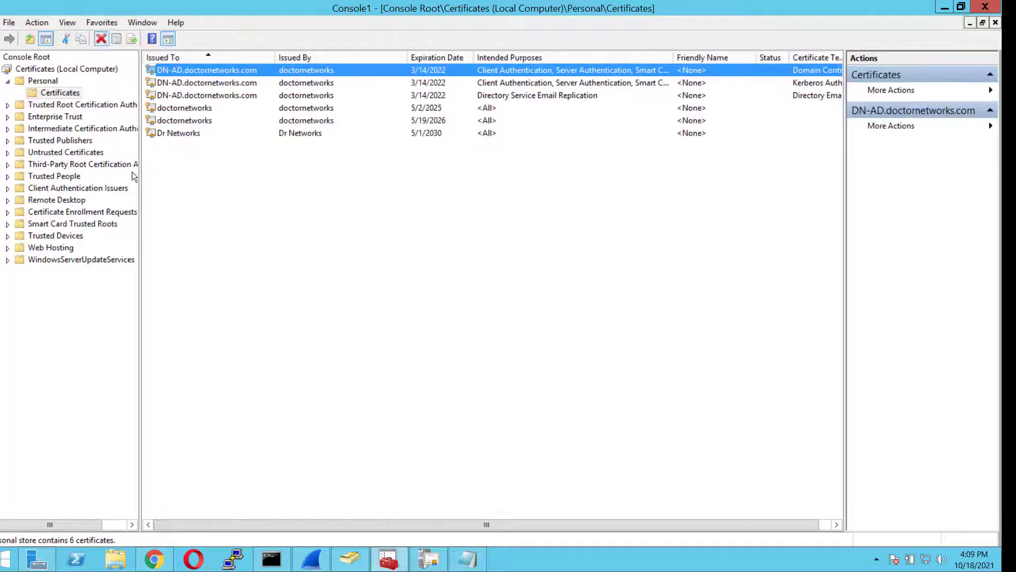
left_click(221, 136)
left_click(181, 71)
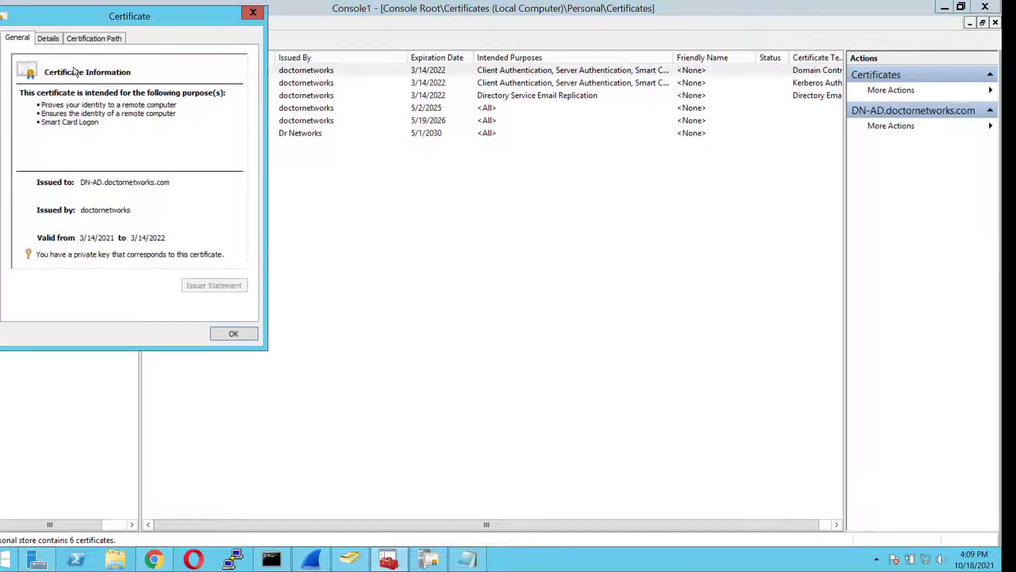
left_click(50, 39)
Step: Look through the domain controller certificate's Version 1 fields, from the version to the public key
scroll(73, 154, "down", 1)
scroll(72, 153, "down", 1)
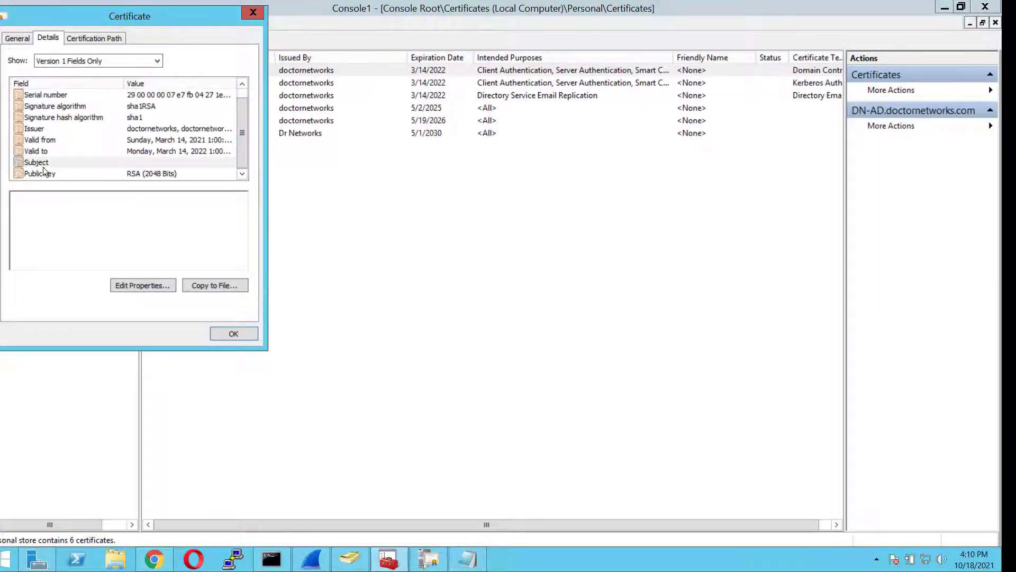
left_click(43, 167)
scroll(61, 141, "up", 1)
left_click(69, 128)
left_click(65, 150)
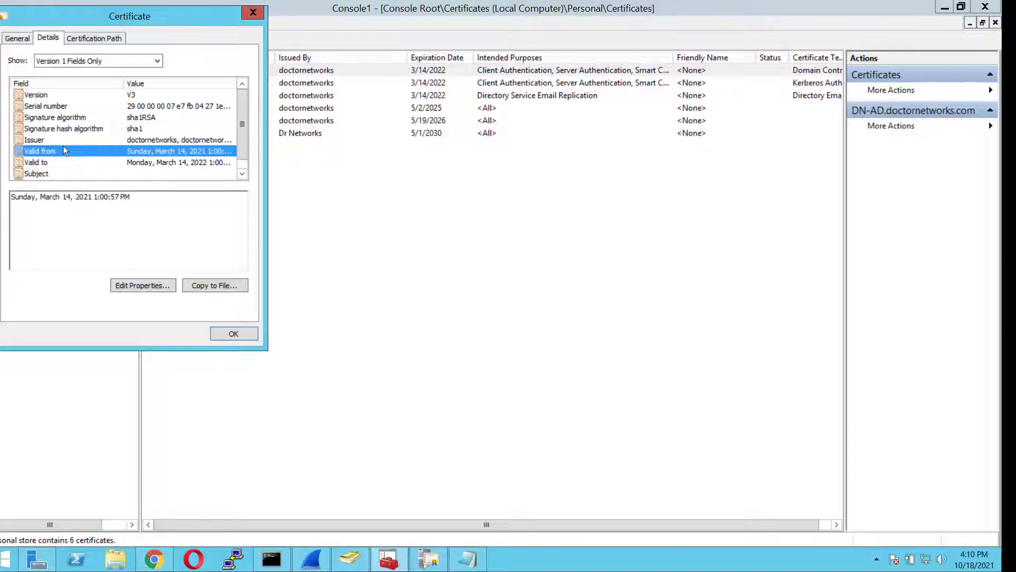
key("Down")
key("Down")
key("Down")
key("Up")
key("Up")
key("Up")
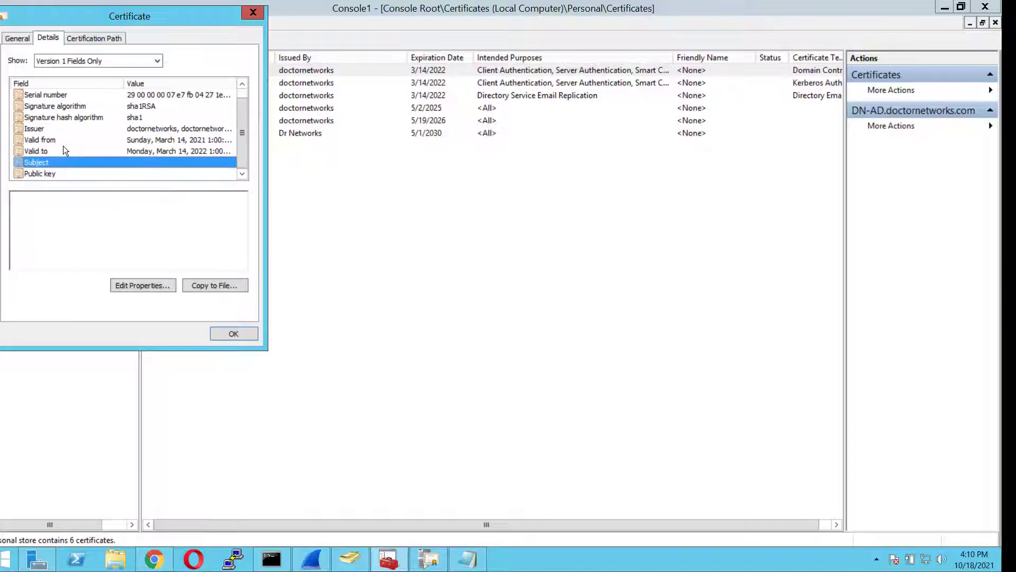
key("Up")
key("Up")
key("Up")
key("Up")
key("Up")
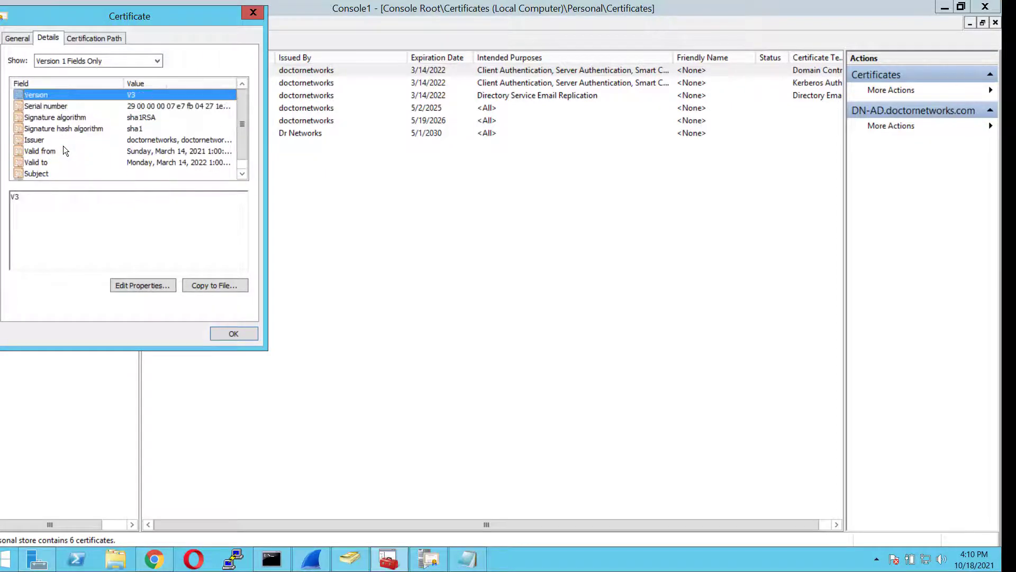
key("Down")
key("Down")
key("Down")
key("Down")
key("Down")
key("Down")
key("Down")
key("Down")
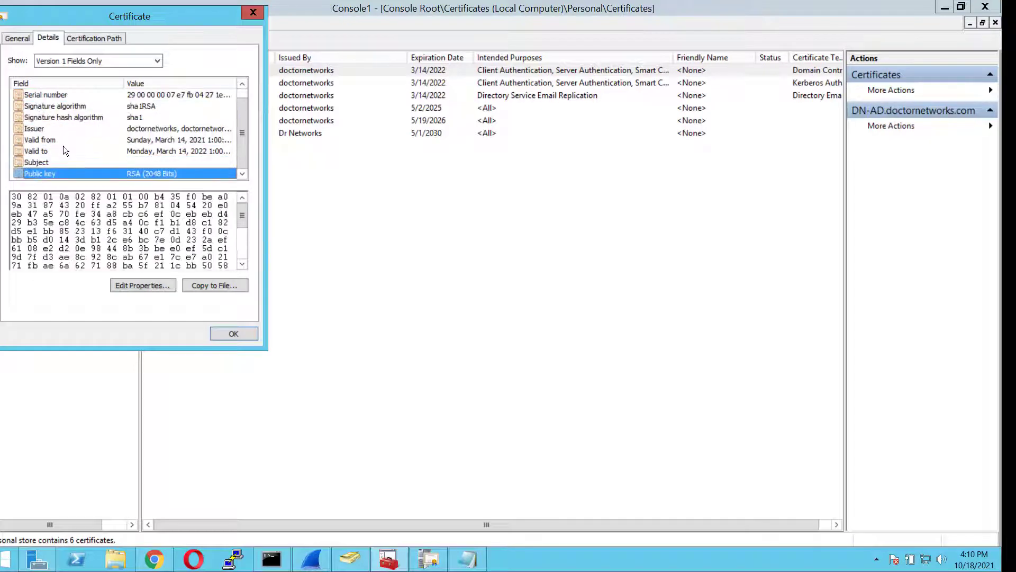
key("Up")
Step: Show all fields of the domain controller certificate, check the Server Authentication OID under Enhanced Key Usage, and close it
left_click(76, 57)
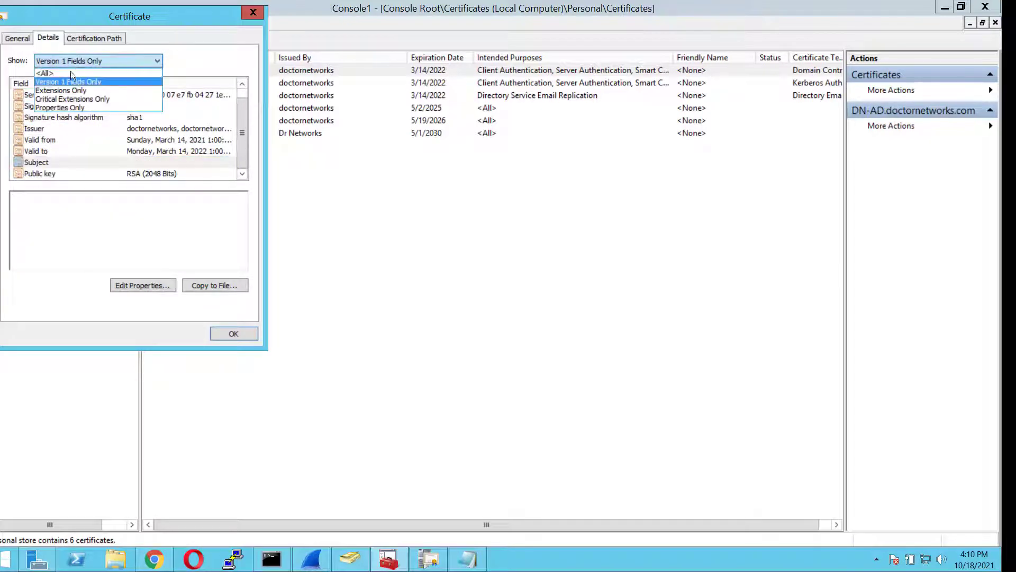
left_click(70, 73)
left_click(85, 113)
key("Down")
key("Down")
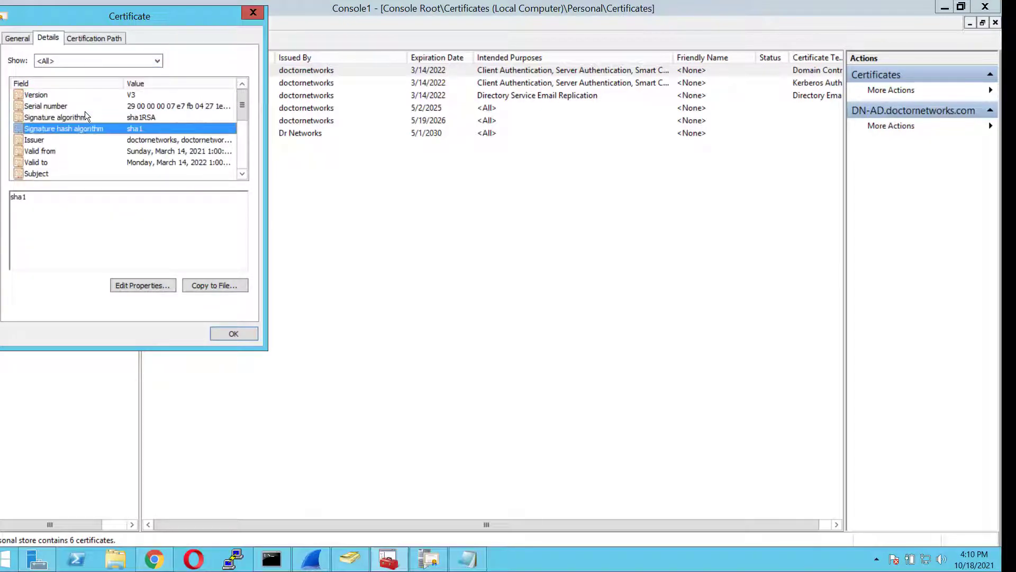
key("Down")
key("Down")
key("Down")
key("Down")
key("Down")
key("Down")
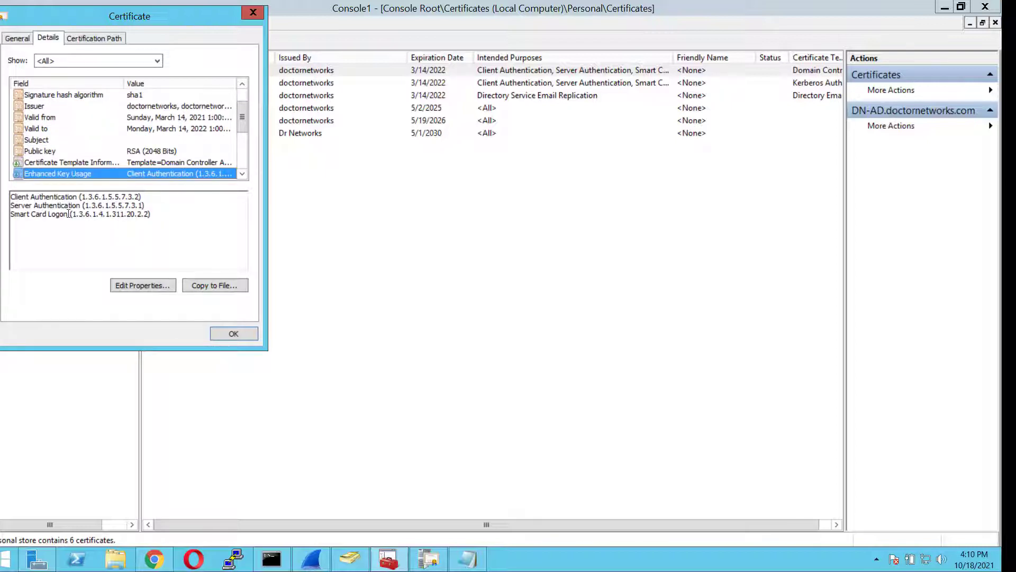
left_click_drag(15, 205, 148, 206)
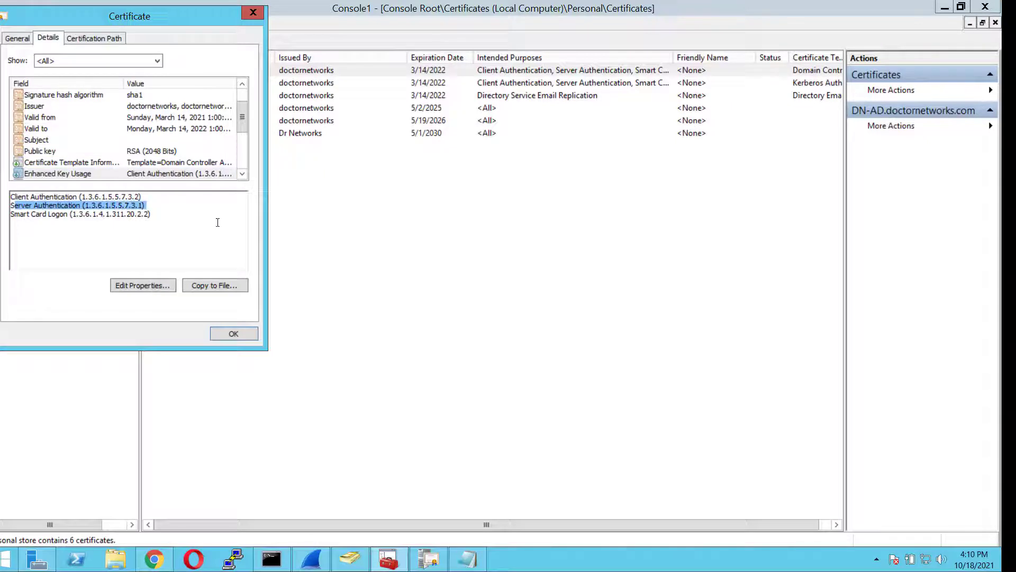
left_click(186, 217)
left_click(253, 12)
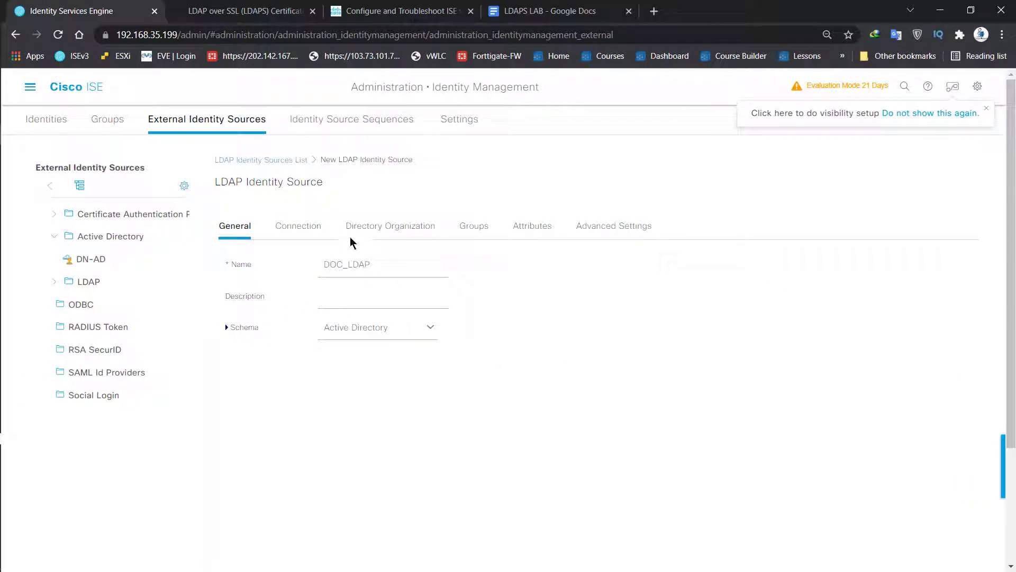
Step: Switch to Cisco ISE and enable secure authentication for the primary server in DOC_LDAP's connection settings
left_click(303, 226)
scroll(466, 381, "down", 2)
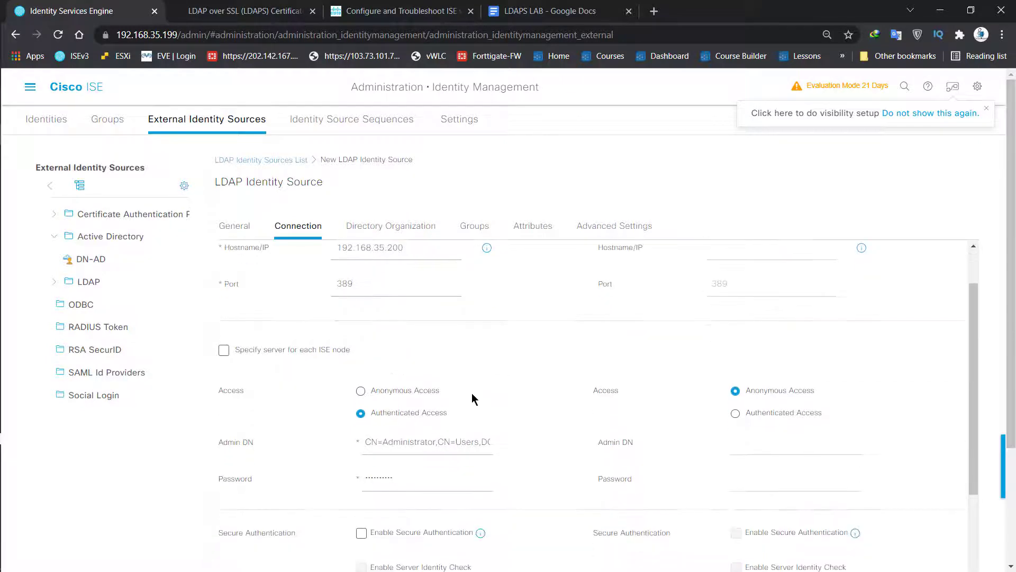
scroll(472, 393, "down", 3)
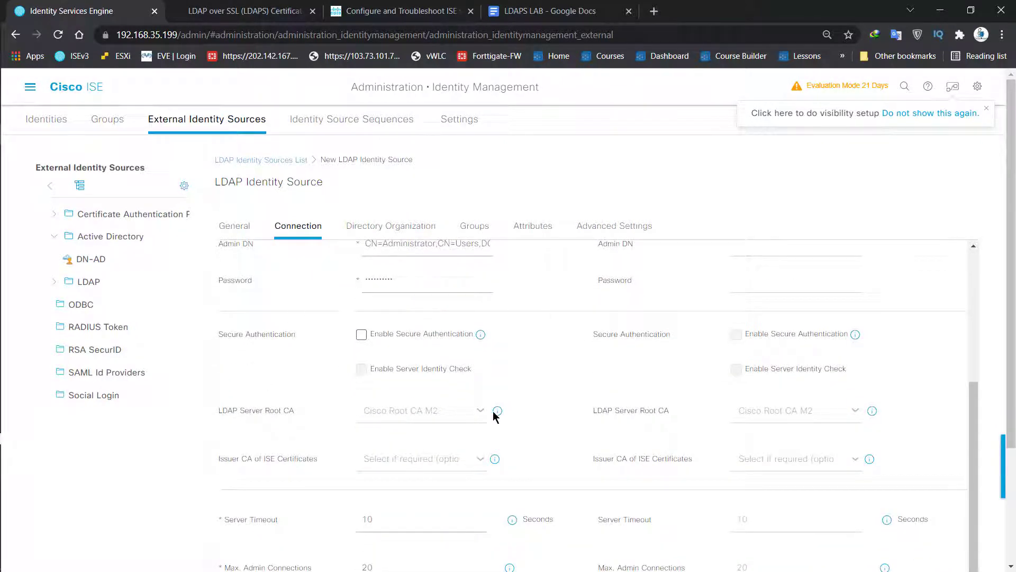
left_click(362, 336)
scroll(407, 328, "down", 1)
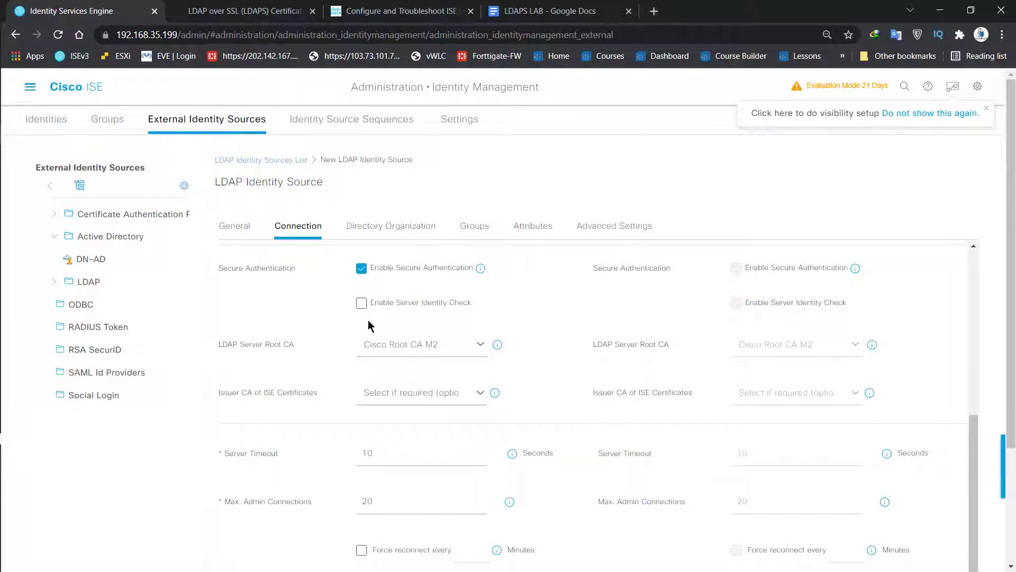
Step: Review the primary server's hostname/IP, access credentials and secure authentication settings in the LDAP connection
scroll(369, 322, "up", 2)
scroll(367, 319, "up", 3)
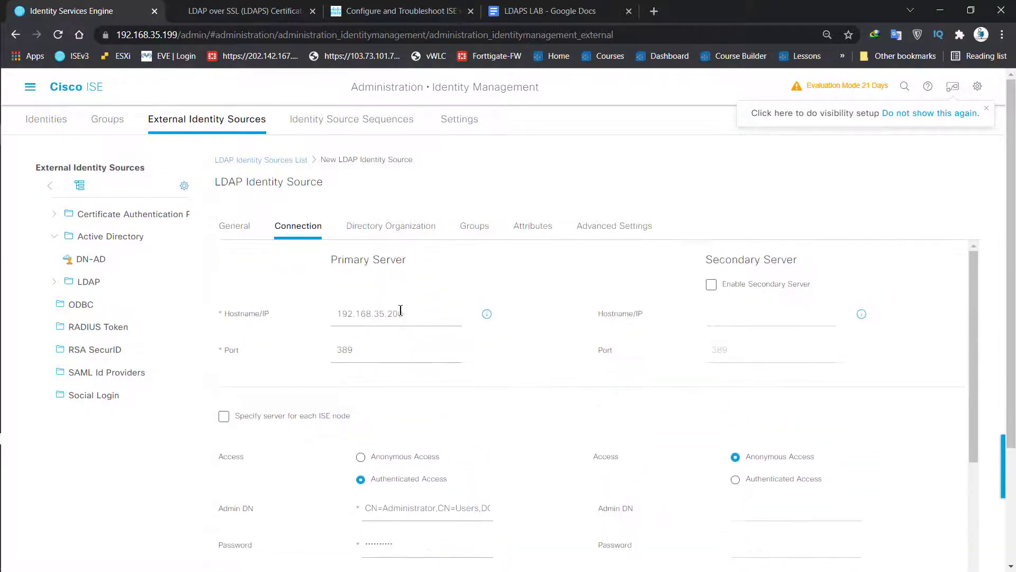
left_click_drag(414, 314, 329, 319)
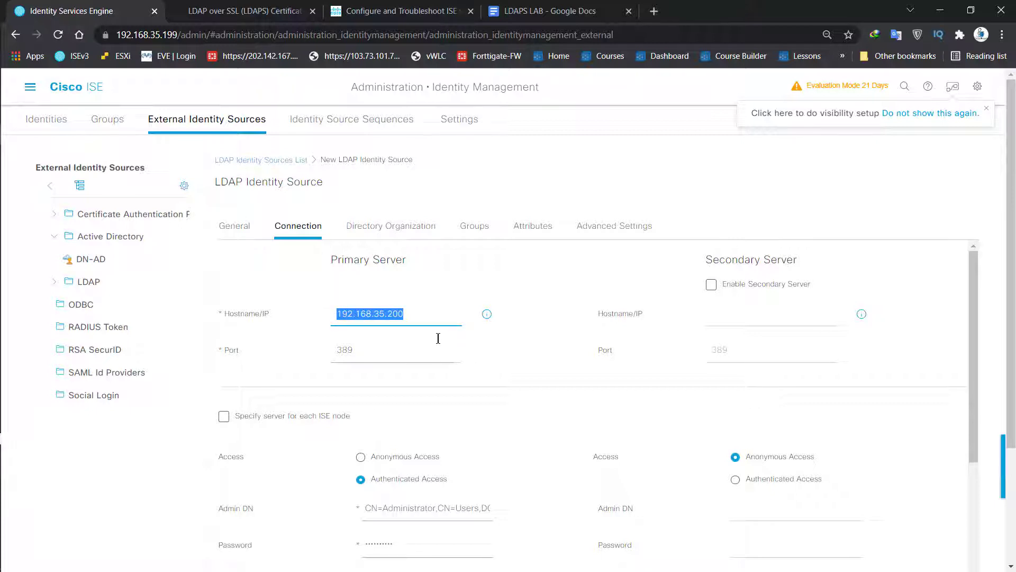
scroll(430, 334, "down", 1)
scroll(382, 260, "up", 1)
scroll(415, 339, "down", 2)
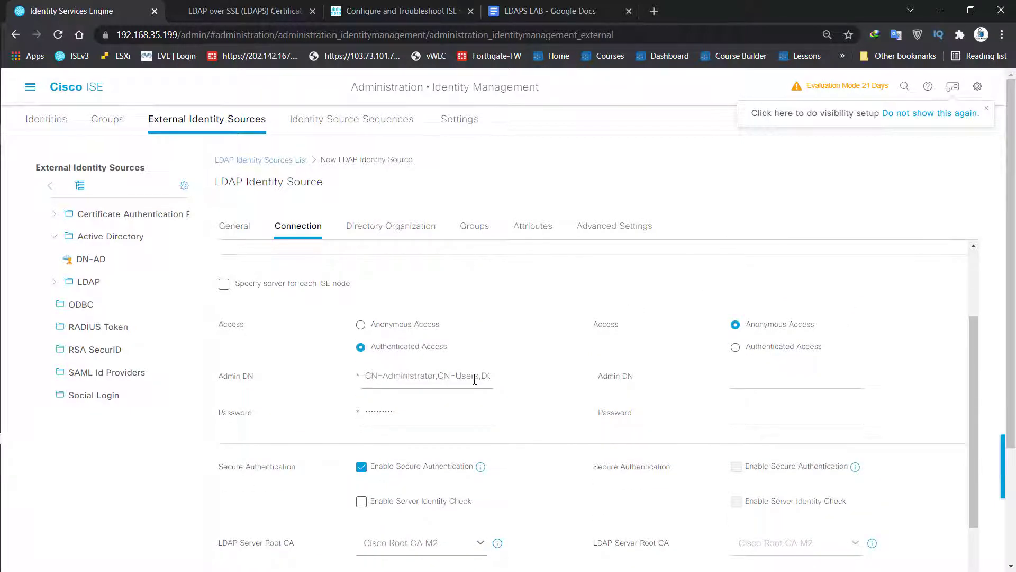
scroll(363, 371, "down", 2)
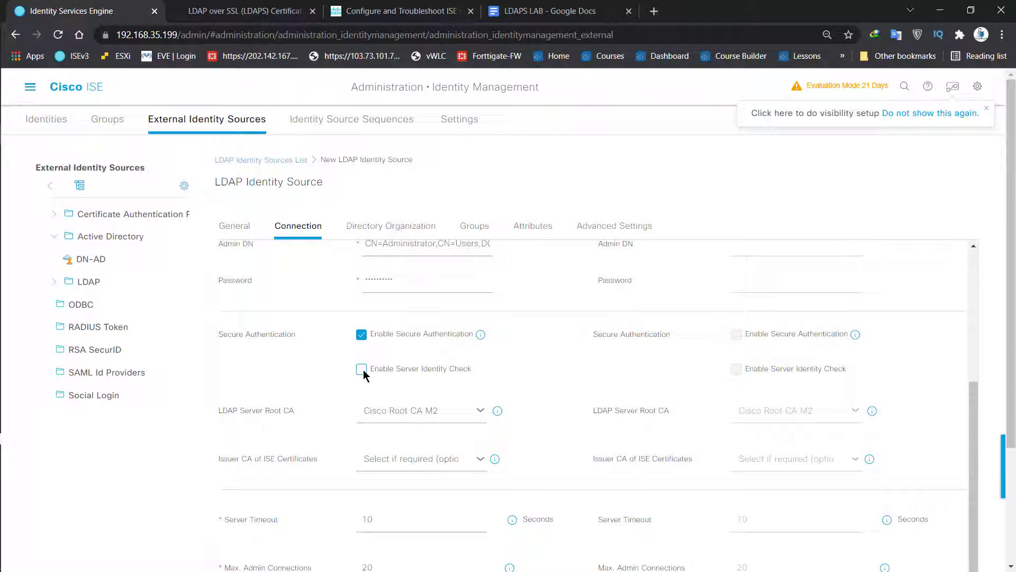
Step: Try the server identity check for the primary server, compare it with the hostname/IP entry, and turn the check back off
left_click(362, 370)
scroll(363, 374, "up", 5)
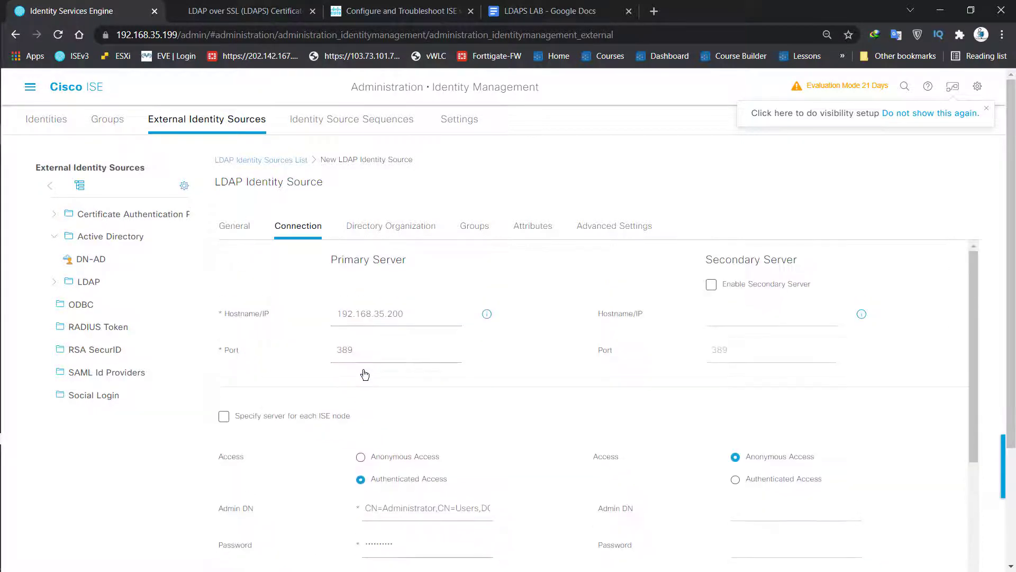
left_click(408, 315)
left_click_drag(410, 316, 325, 316)
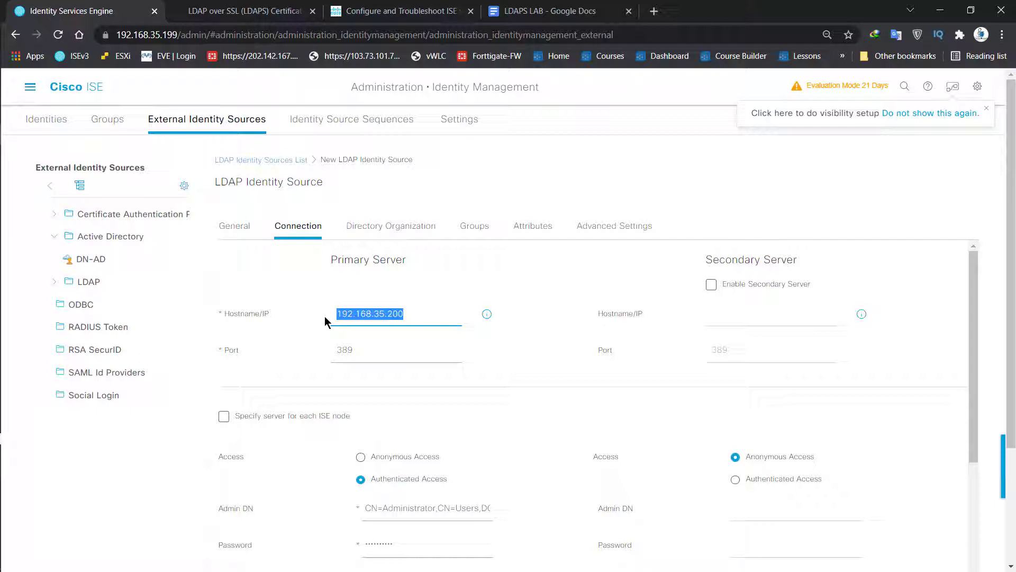
scroll(387, 360, "down", 5)
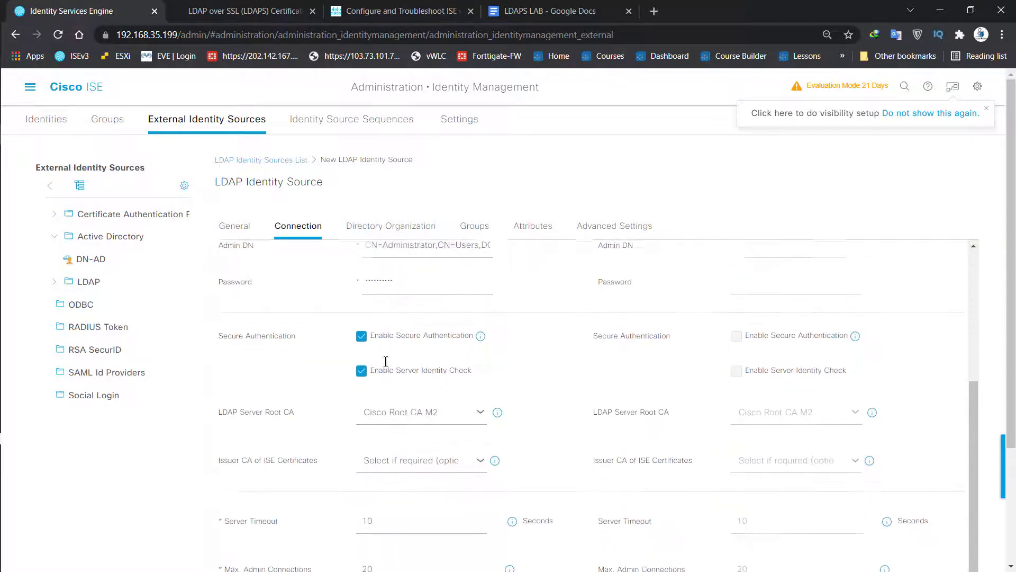
scroll(386, 363, "down", 1)
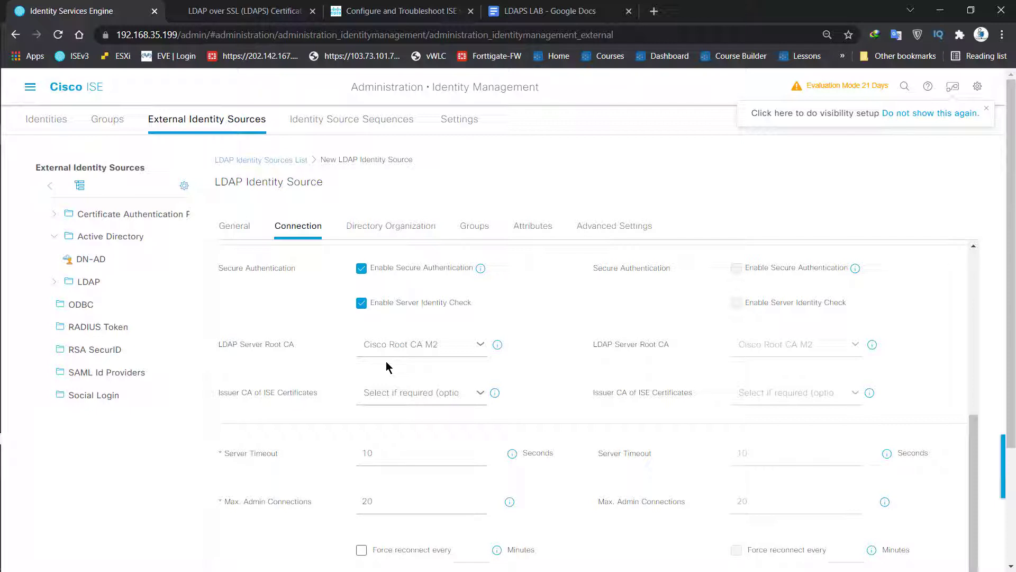
left_click(363, 305)
Step: Switch to the Console1 certificates console on 192.168.35.200 and display the details of the first DN-AD.doctornetworks.com certificate
key("super+d")
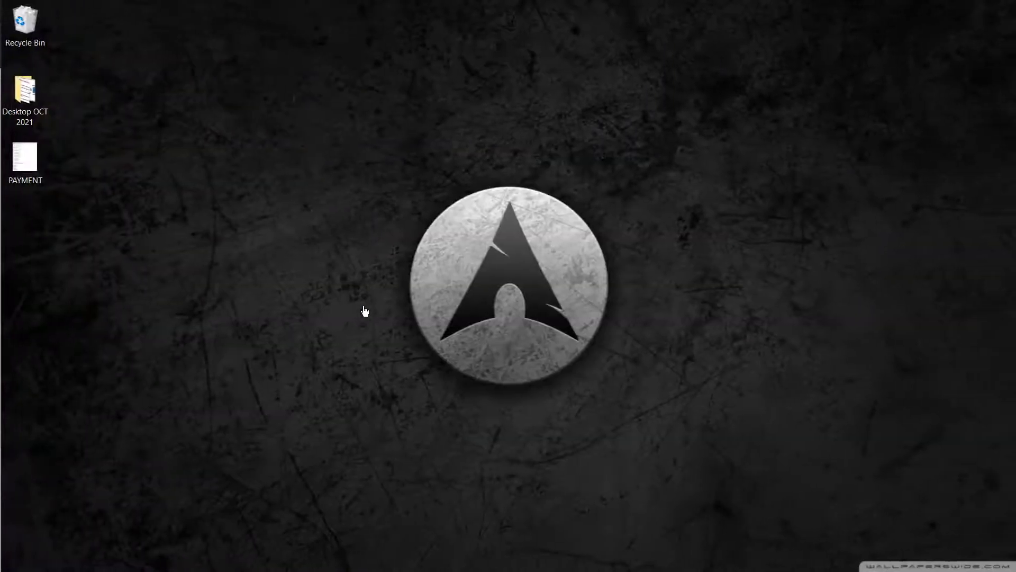
mouse_move(1, 297)
left_click(26, 285)
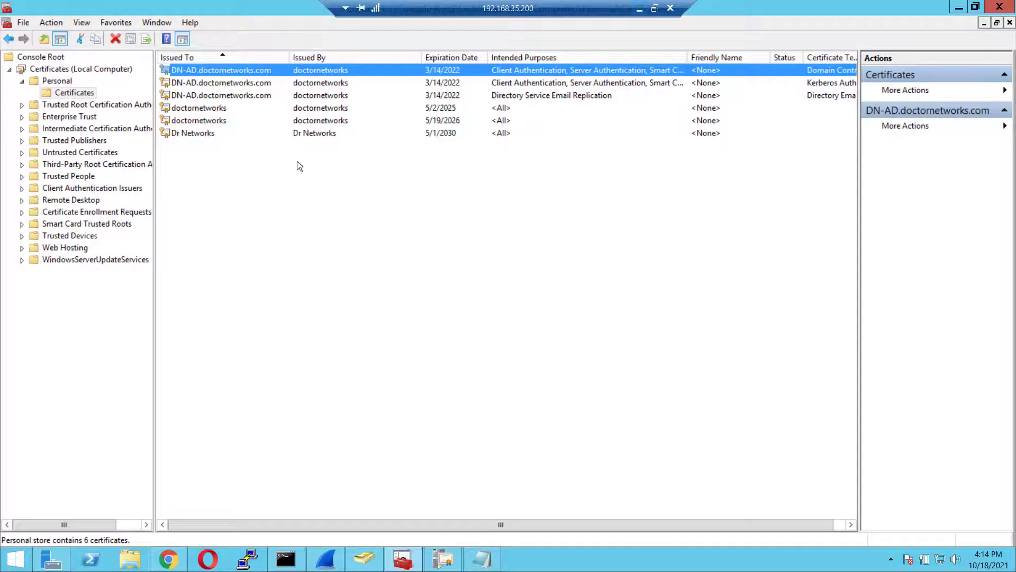
double_click(214, 69)
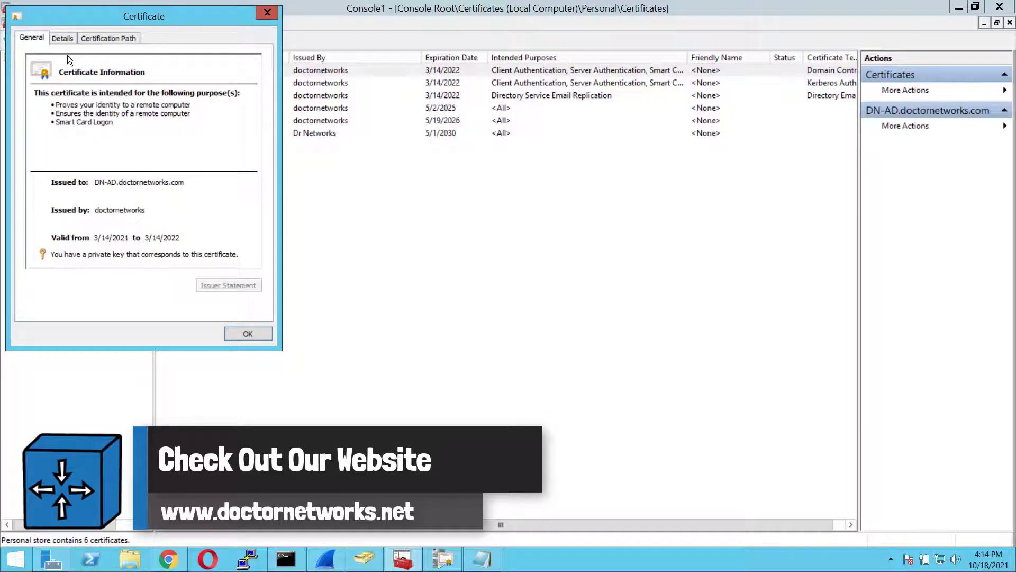
left_click(66, 38)
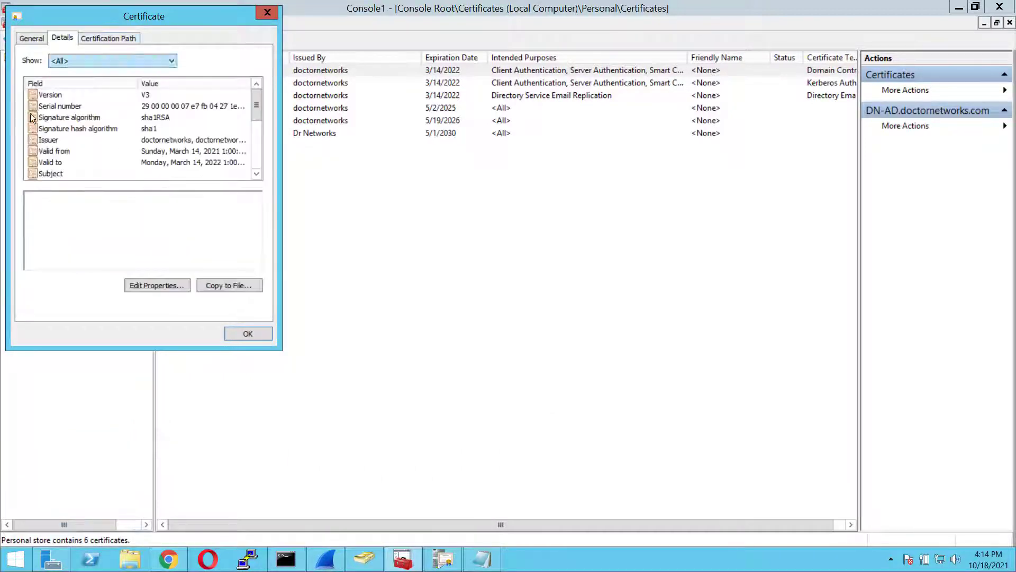
Step: Look through the domain controller certificate's fields, from the issuer to the thumbprint
left_click(77, 138)
scroll(77, 157, "down", 1)
scroll(62, 164, "down", 1)
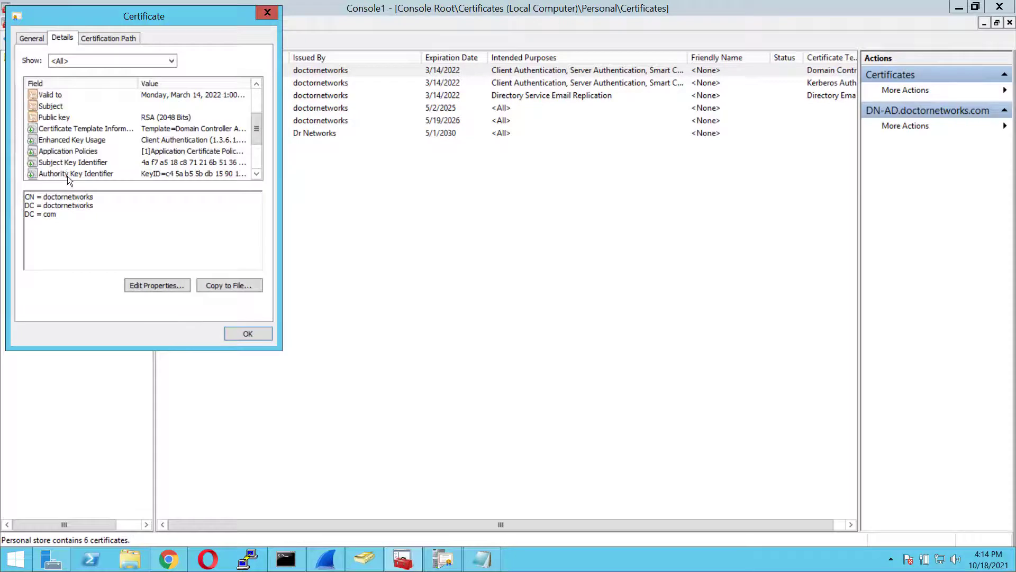
scroll(66, 160, "down", 1)
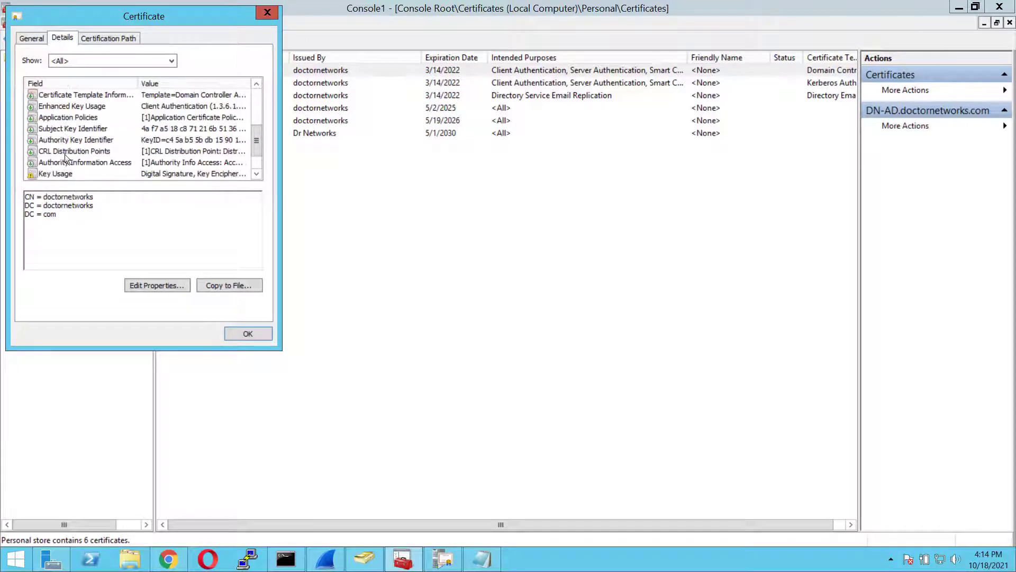
scroll(64, 157, "down", 1)
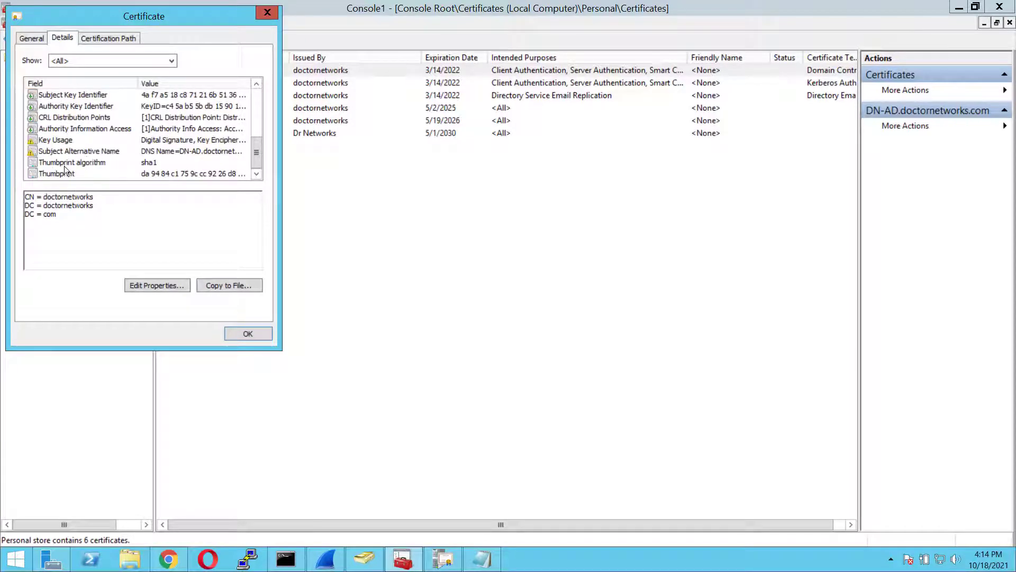
scroll(72, 153, "up", 2)
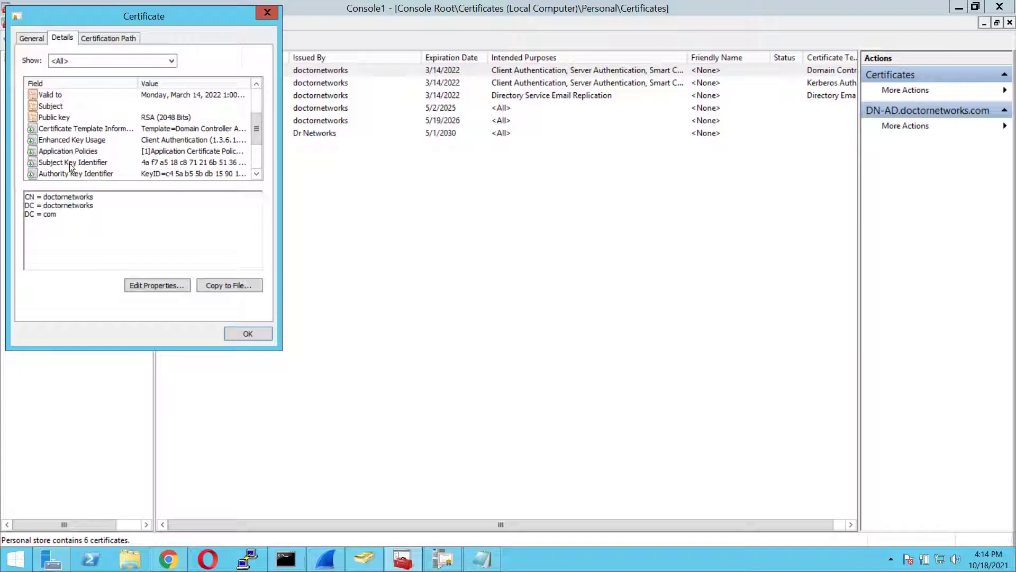
Step: Display the certificate's Subject Alternative Name field and highlight the DNS name it contains
left_click(69, 163)
key("Down")
key("Down")
key("Down")
key("Down")
key("Down")
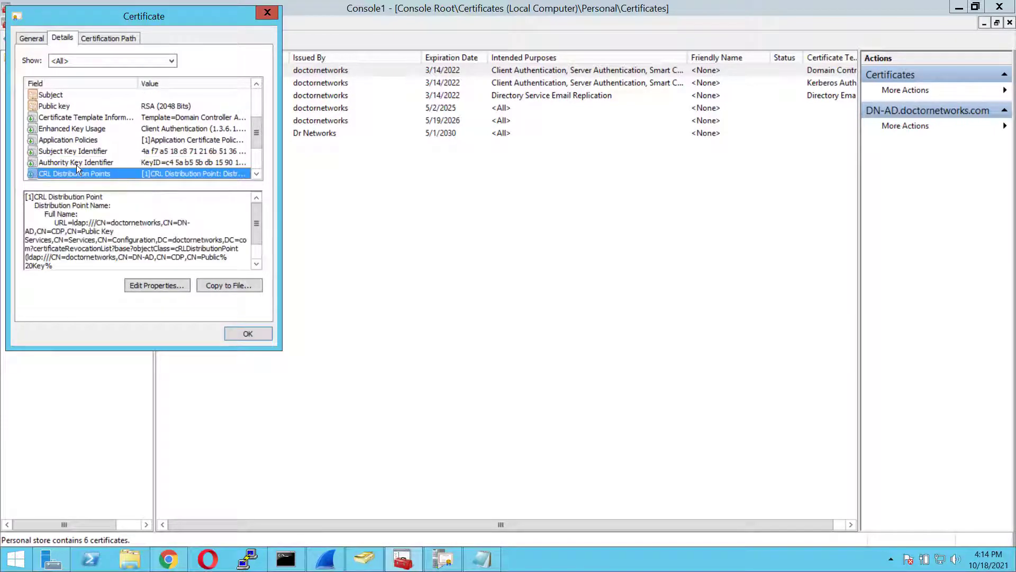
key("Down")
key("Up")
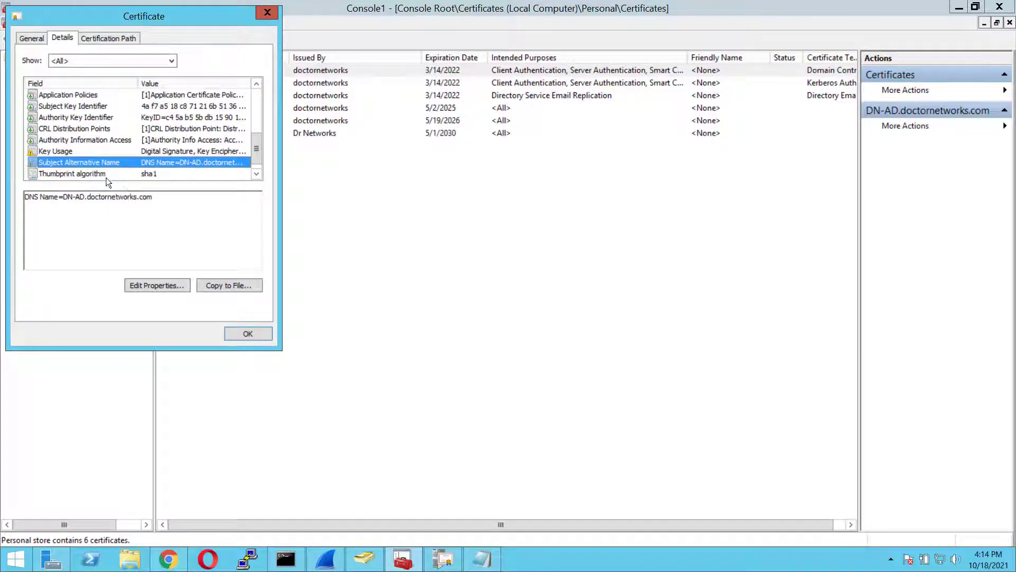
left_click(64, 197)
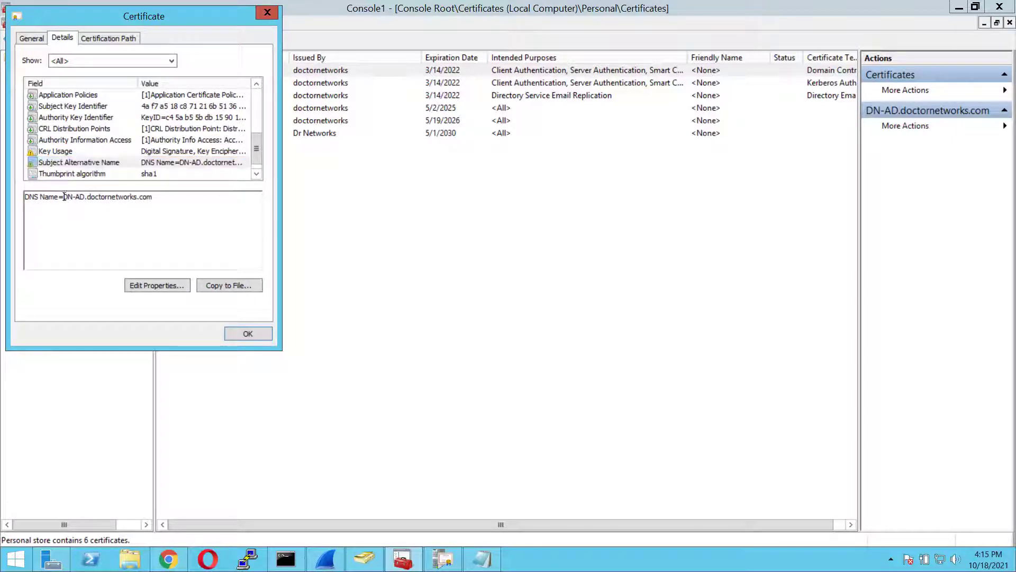
left_click_drag(64, 196, 132, 200)
key("Left")
Step: Switch to SecureCRT, connect to the saved 192.168.35.199 session, and log in by entering the Secure Shell password
mouse_move(714, 1)
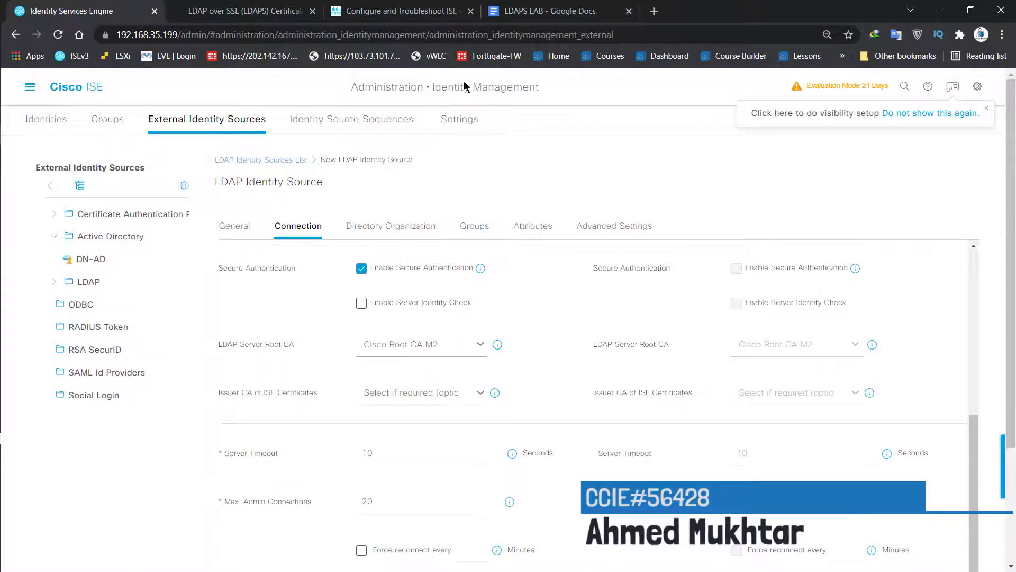
mouse_move(2, 221)
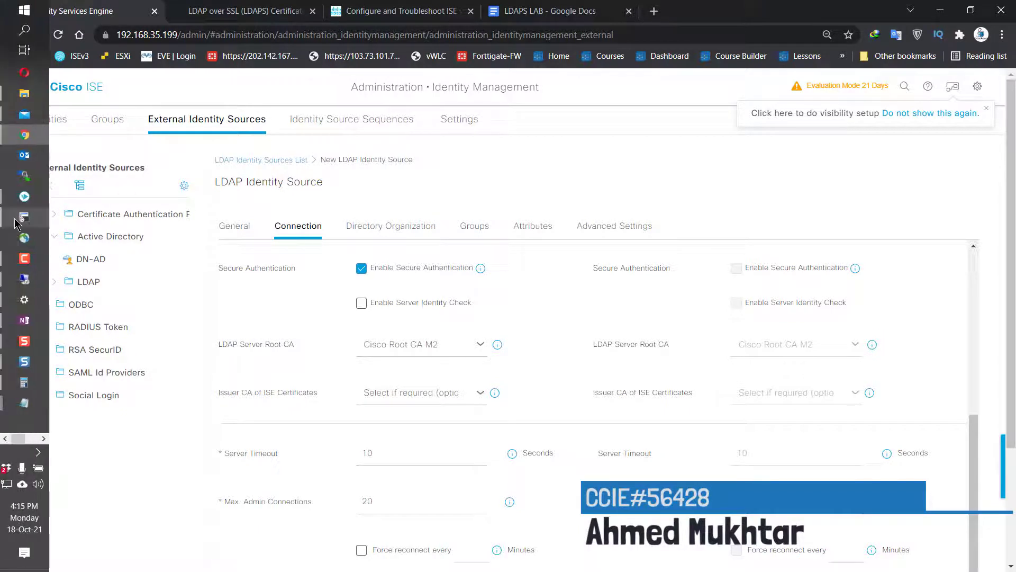
left_click(15, 224)
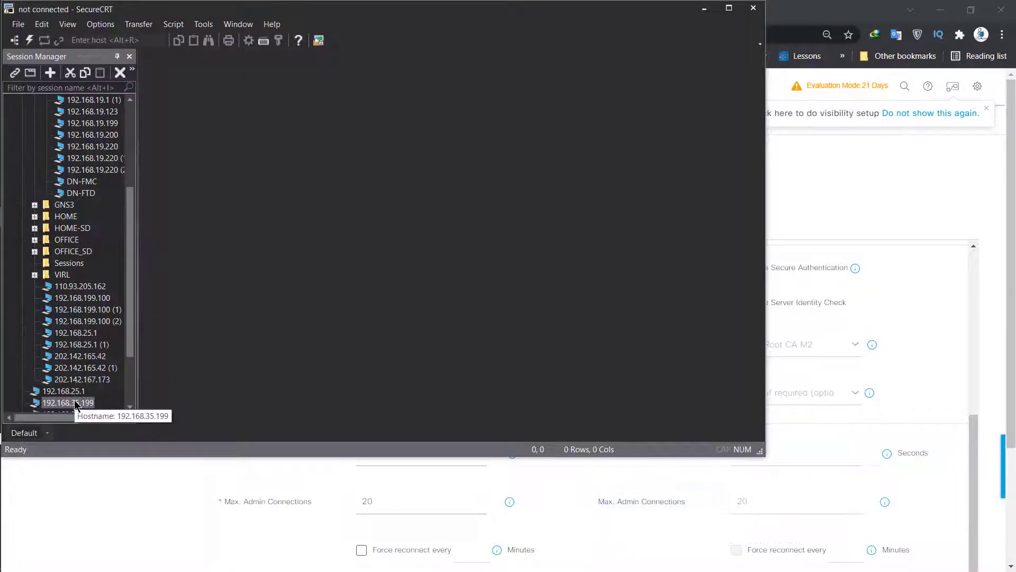
double_click(67, 402)
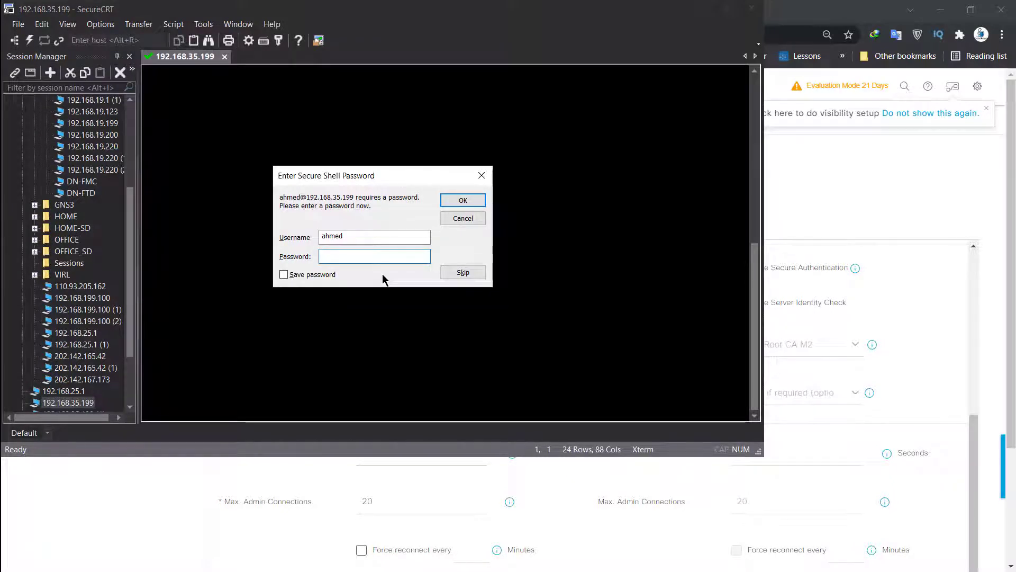
type("•")
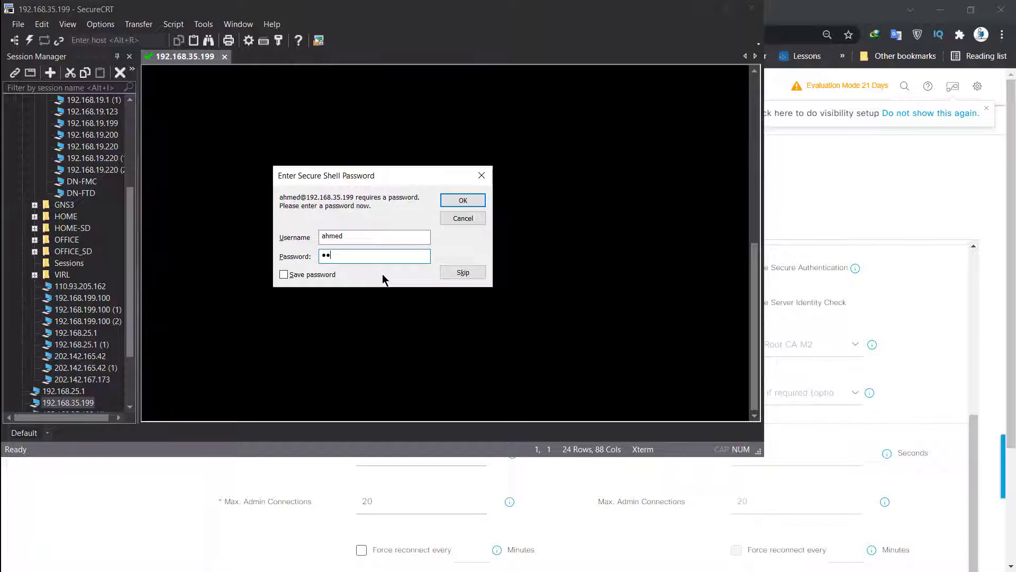
key("Return")
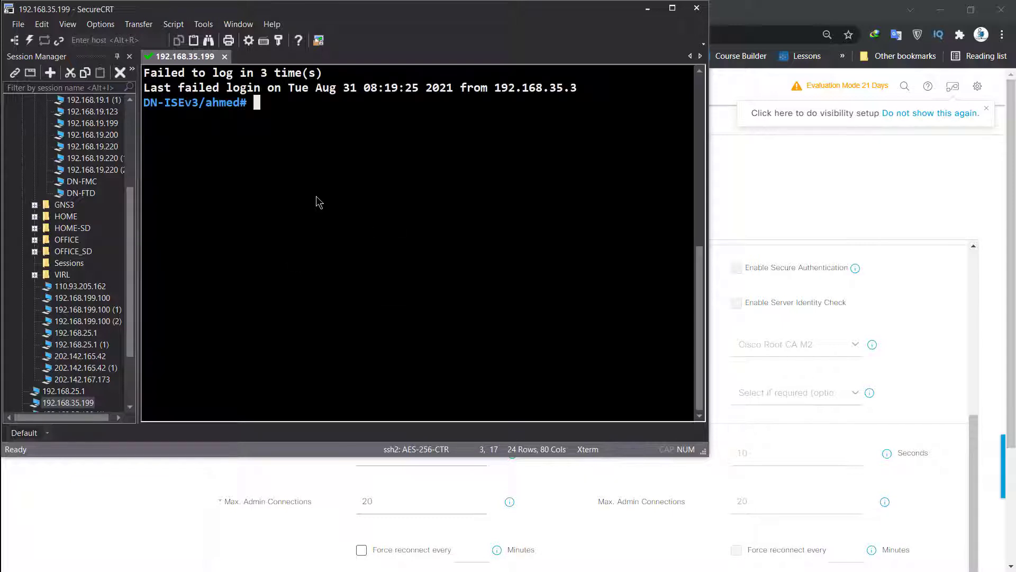
Step: Ping DN-AD.doctornetworks.com from the ISE command line
key("Return")
key("Return")
key("Return")
type("ping")
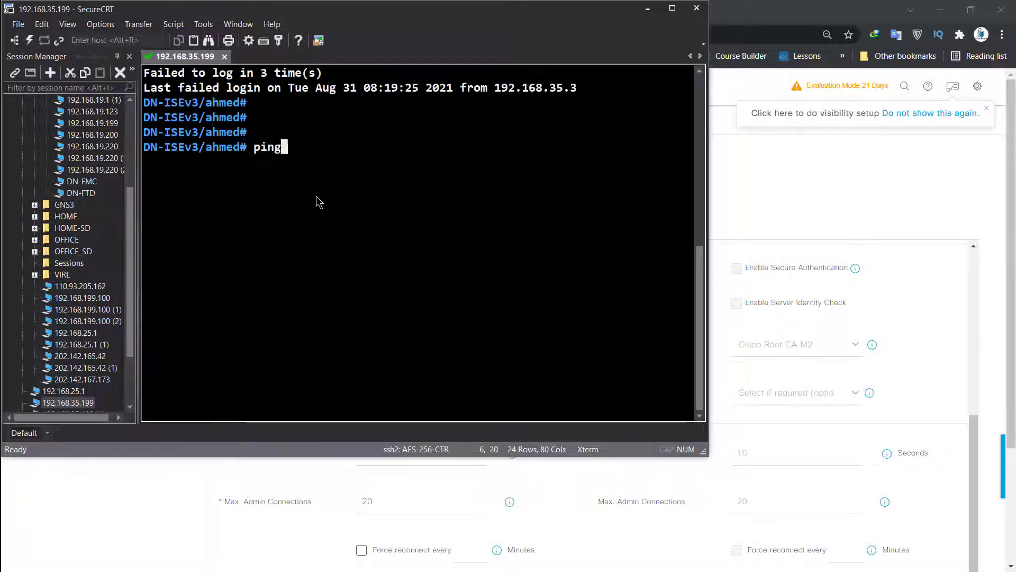
type(" DN-AD")
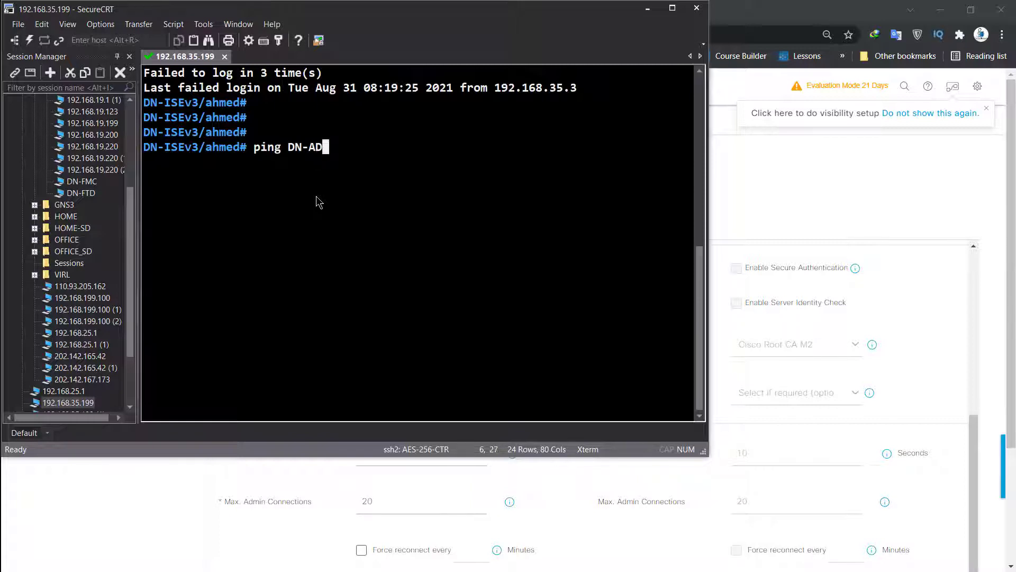
type(".doctornetwor")
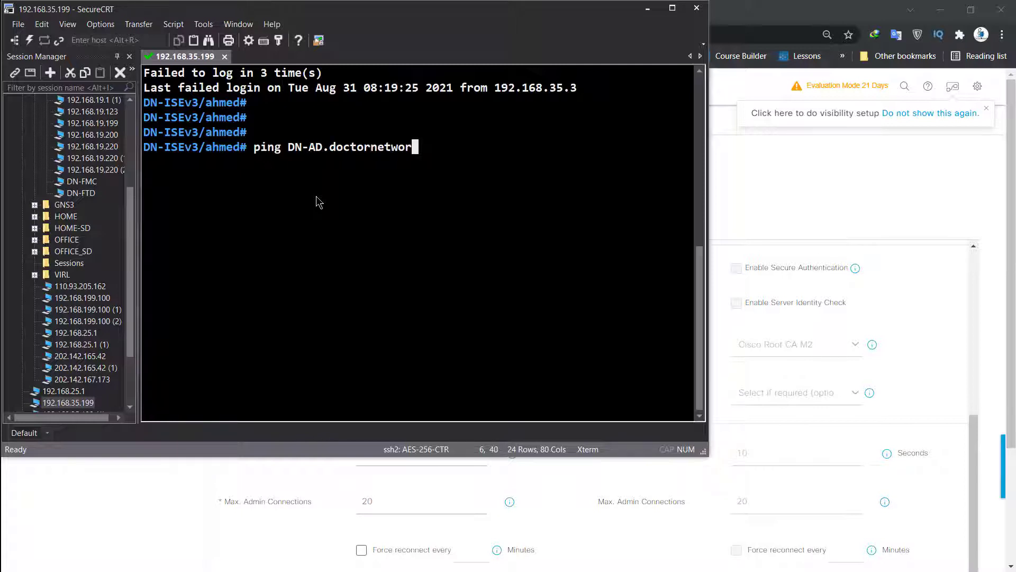
type("ks.com")
key("Return")
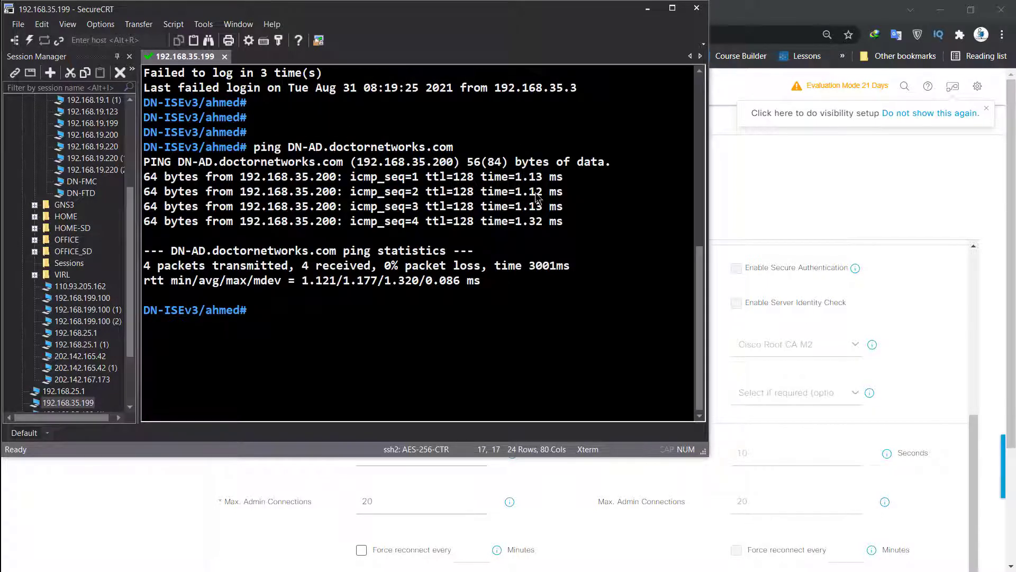
Step: Copy DN-AD.doctornetworks.com from the ping command, return to Cisco ISE, and set it as the primary server's hostname
left_click_drag(456, 147, 258, 157)
key("super+c")
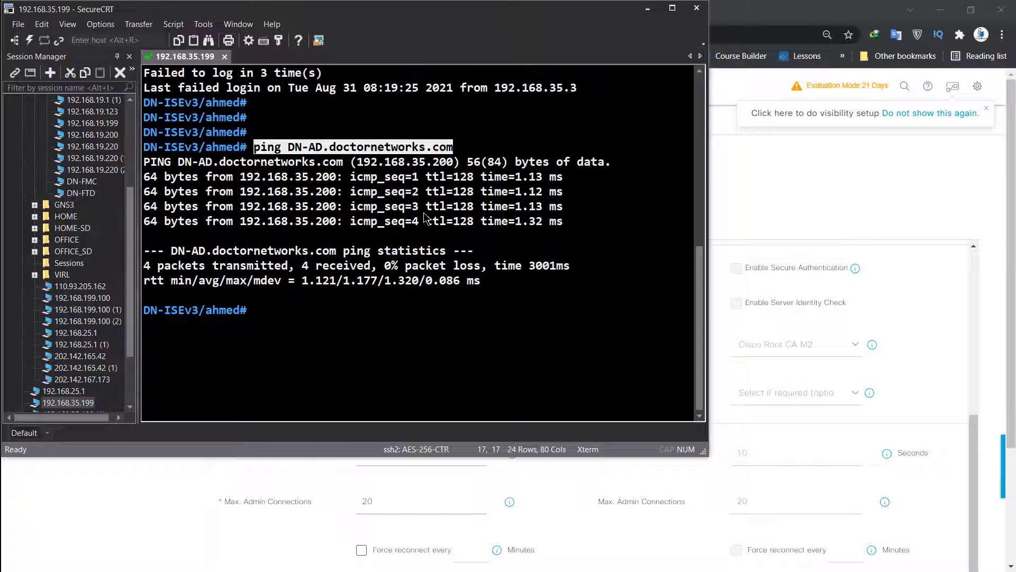
left_click_drag(454, 150, 290, 150)
right_click(293, 151)
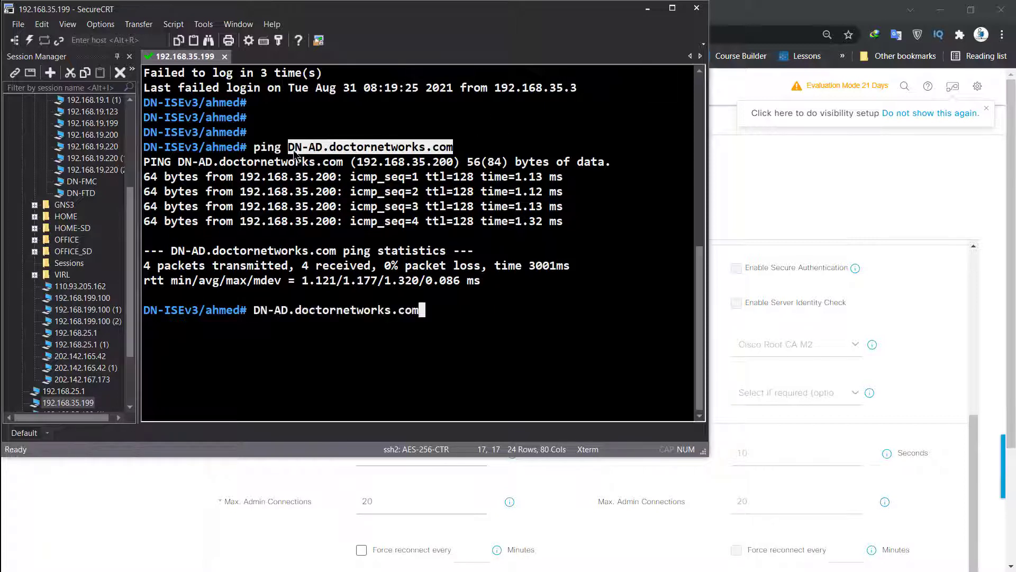
left_click(648, 9)
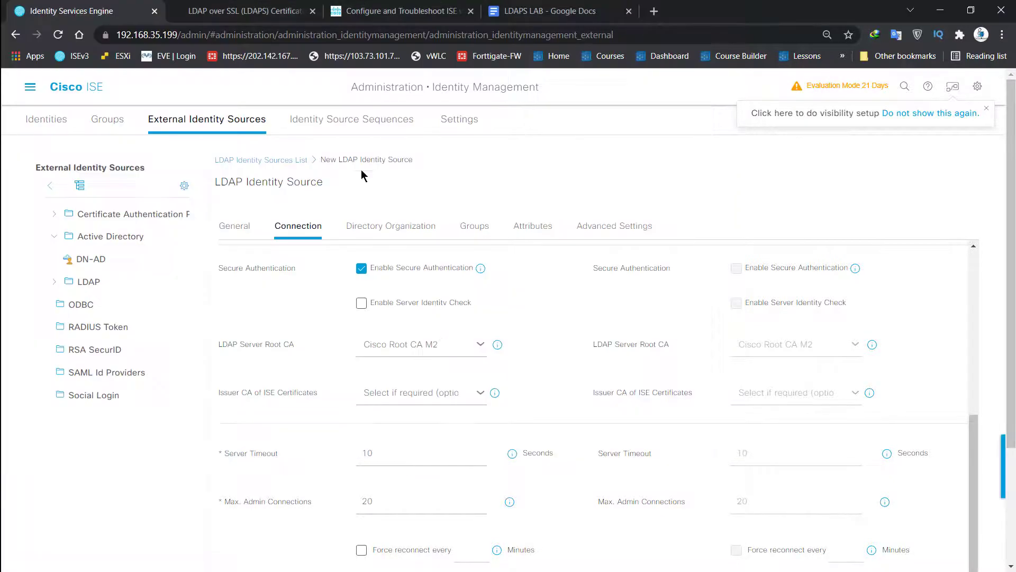
scroll(423, 328, "up", 8)
left_click_drag(410, 313, 312, 313)
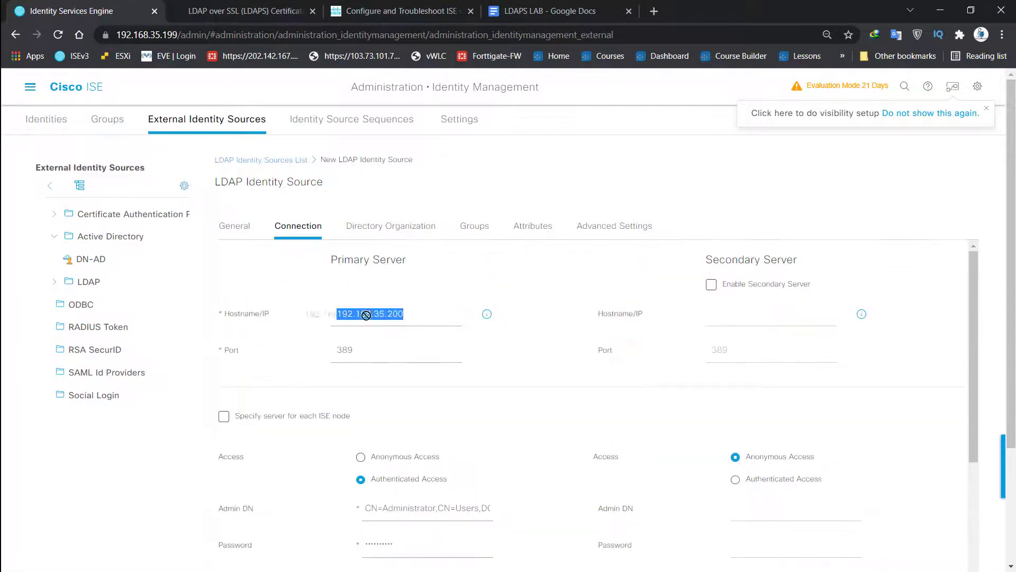
key("ctrl+v")
Step: Test the bind to the primary LDAP server
scroll(442, 339, "down", 10)
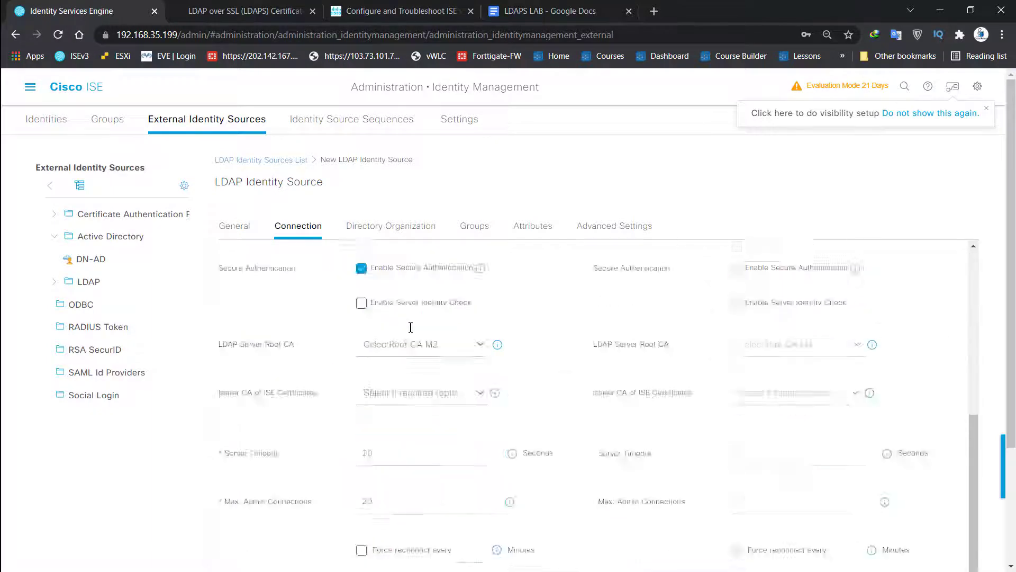
left_click(428, 394)
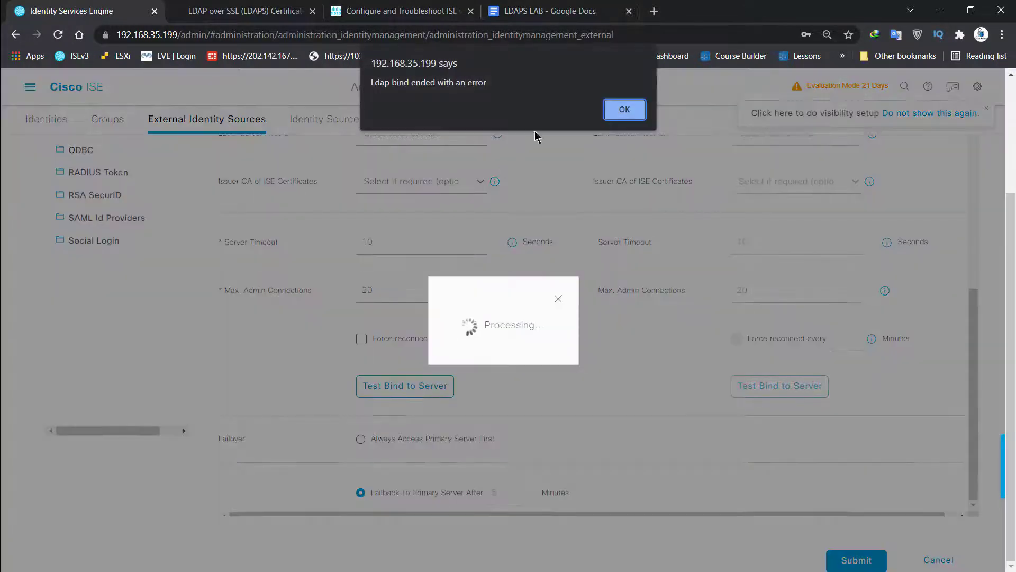
Step: Disable secure authentication for the primary LDAP server and test the bind without it
left_click(625, 104)
scroll(418, 243, "up", 4)
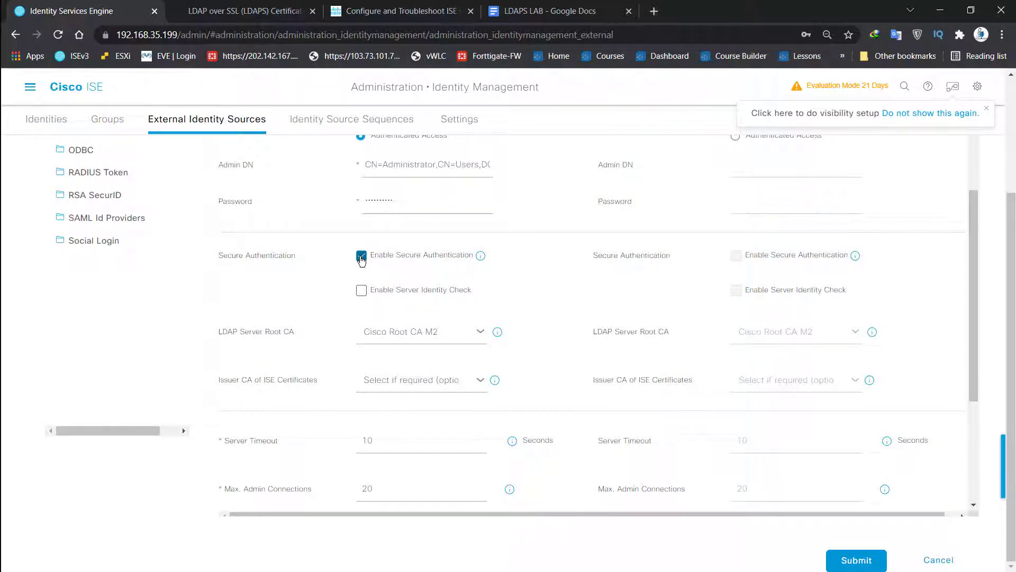
left_click(361, 259)
scroll(430, 389, "down", 4)
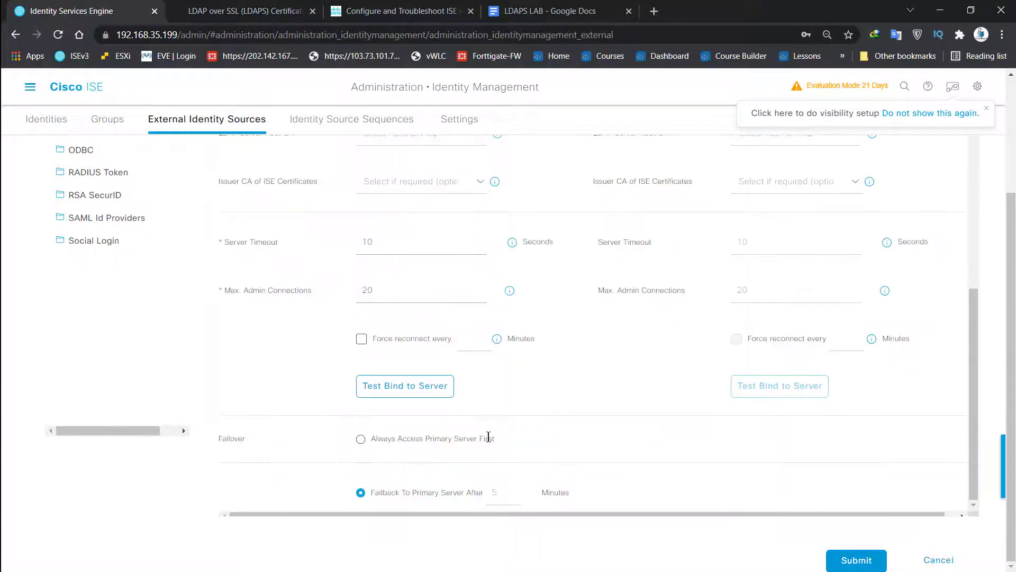
left_click(430, 389)
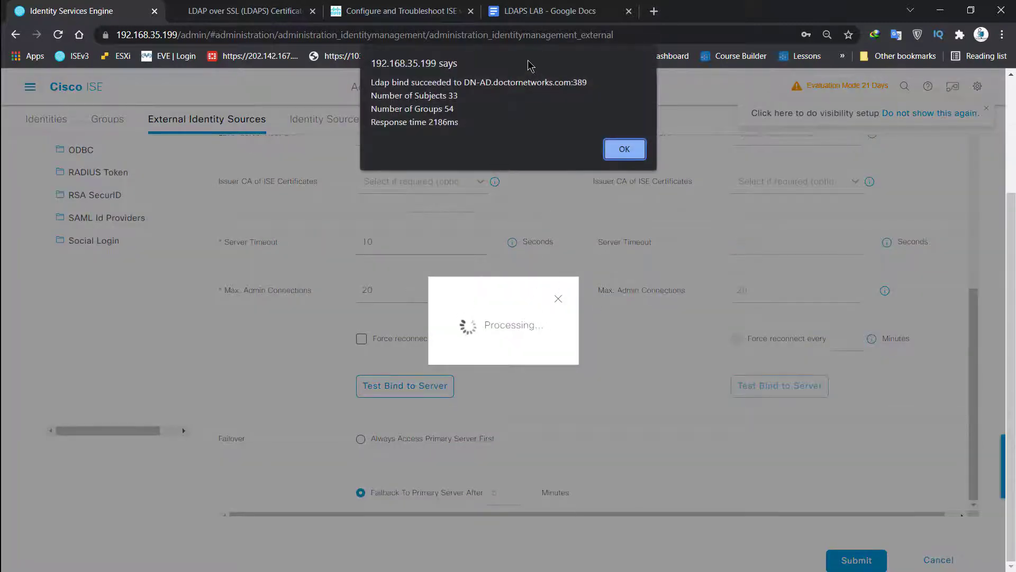
left_click(622, 148)
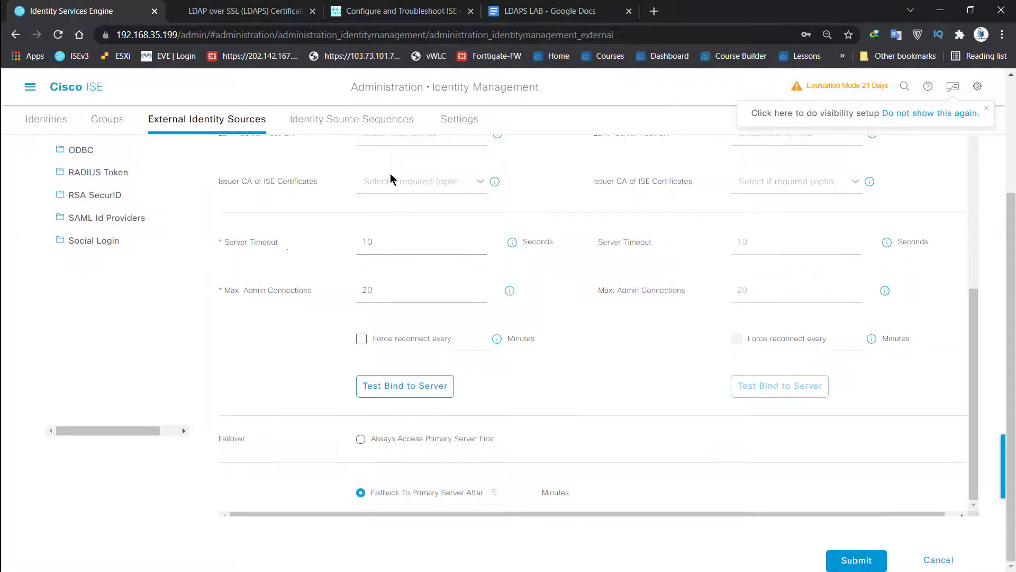
Step: Re-enable secure authentication for the primary server and turn on the server identity check
scroll(389, 280, "up", 7)
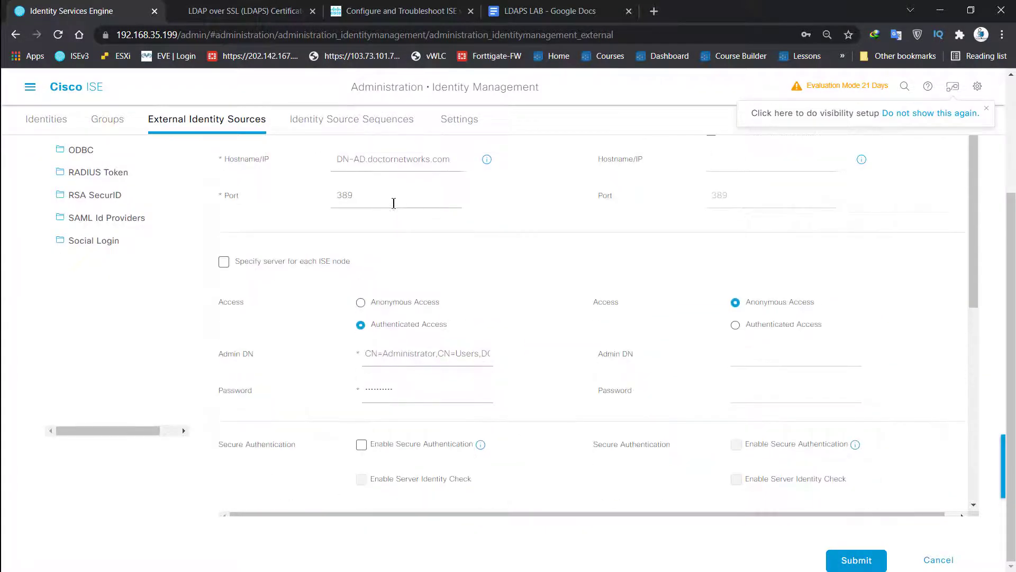
scroll(392, 217, "down", 4)
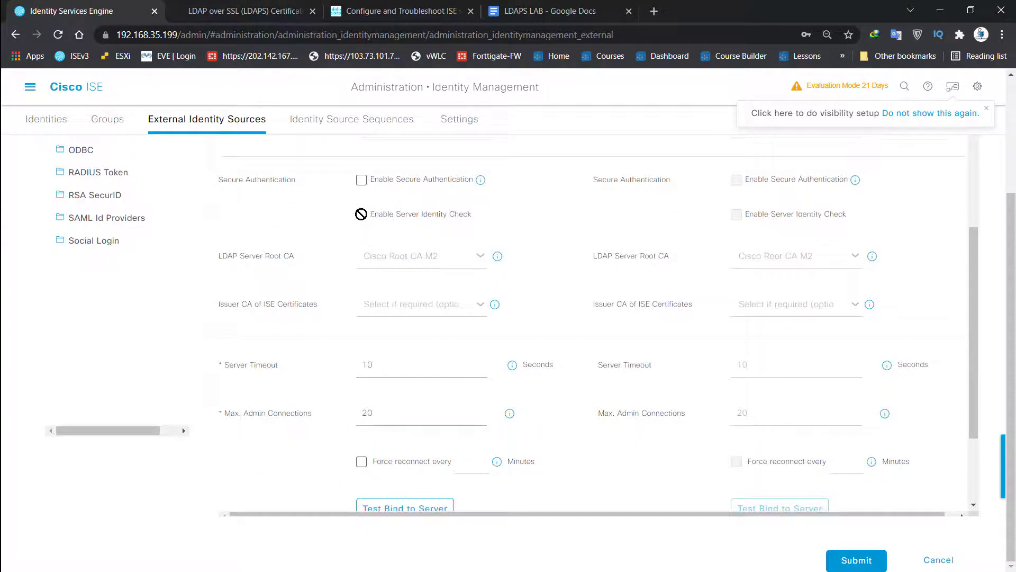
left_click(362, 246)
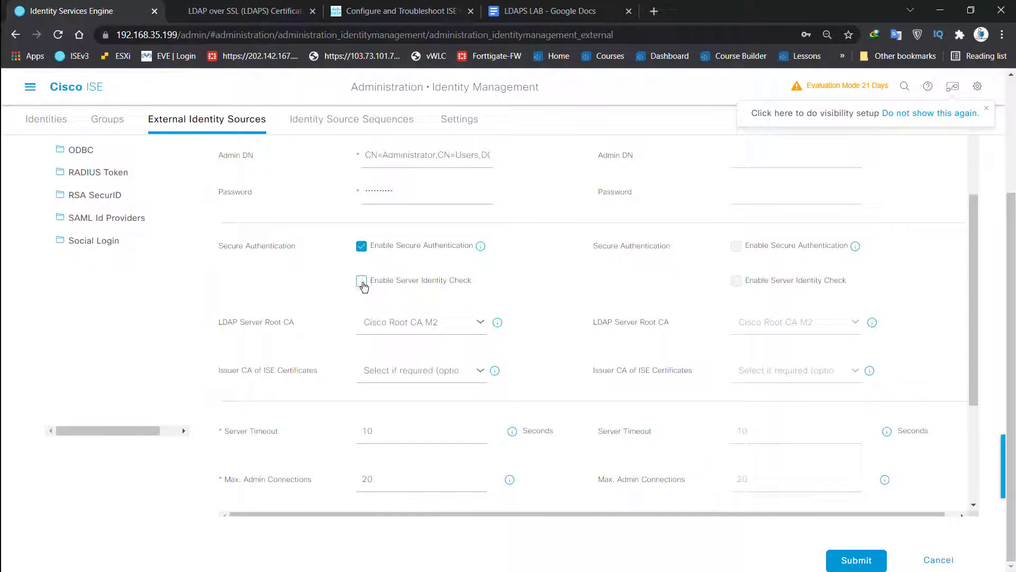
left_click(362, 282)
scroll(403, 217, "up", 3)
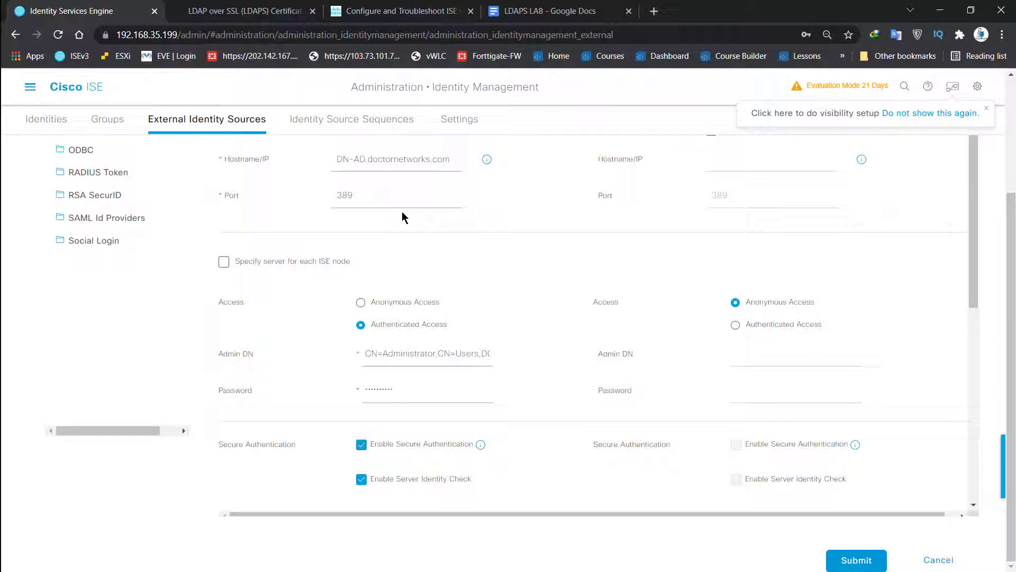
left_click_drag(337, 159, 454, 159)
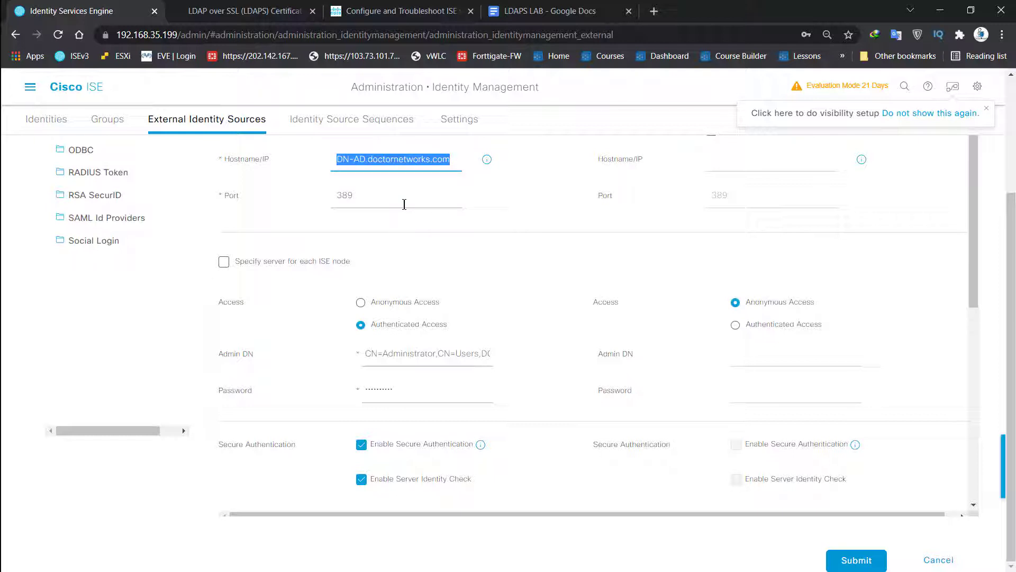
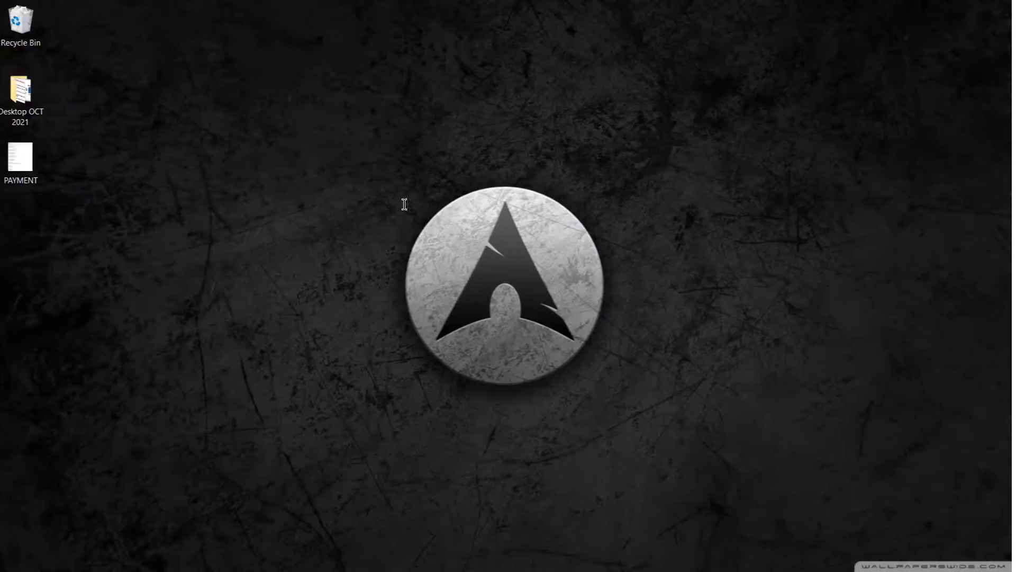
Step: Switch to the remote Windows server and inspect the certification path of the first DN-AD.doctornetworks.com certificate in the Personal store
mouse_move(2, 252)
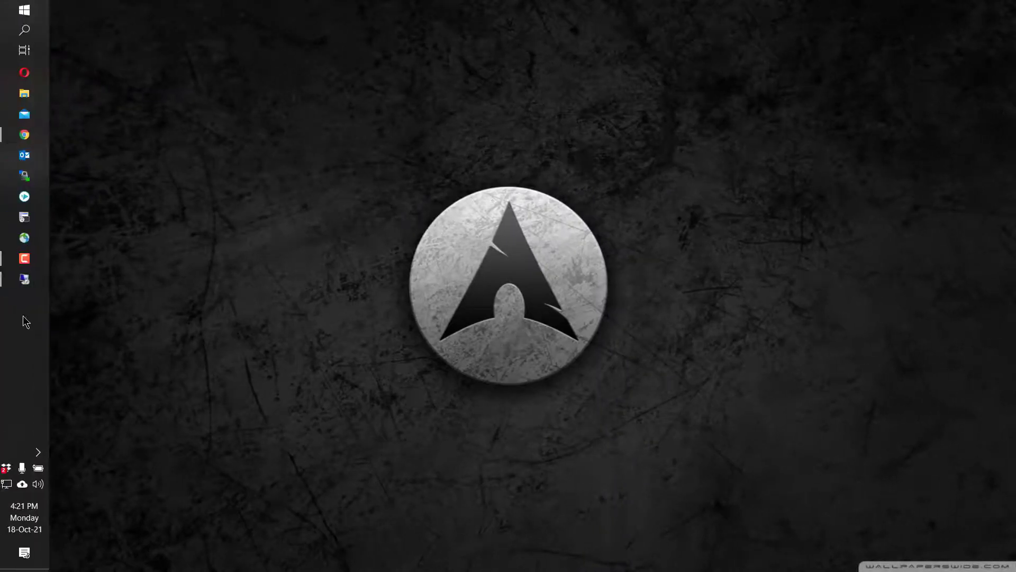
left_click(24, 281)
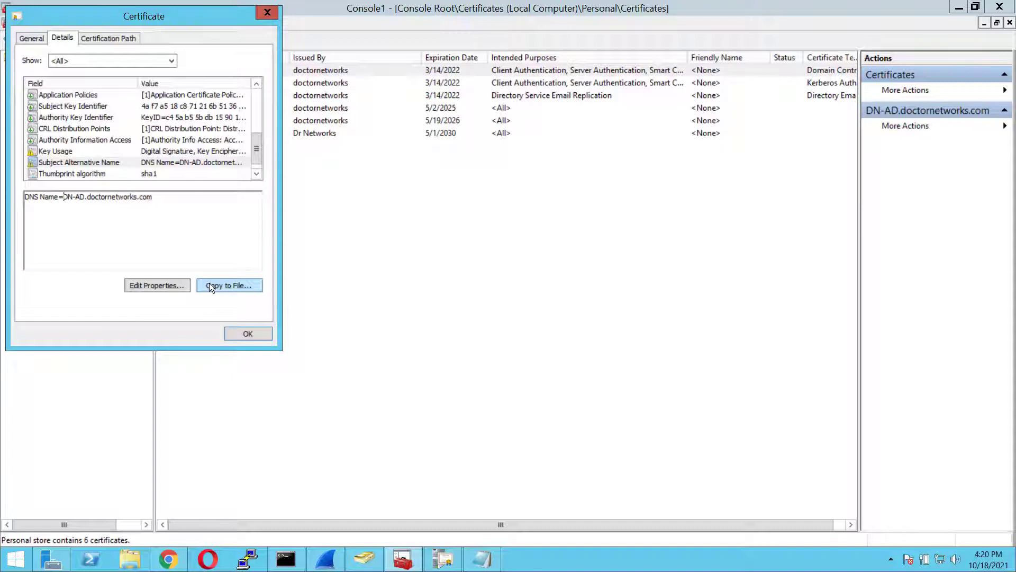
left_click(267, 14)
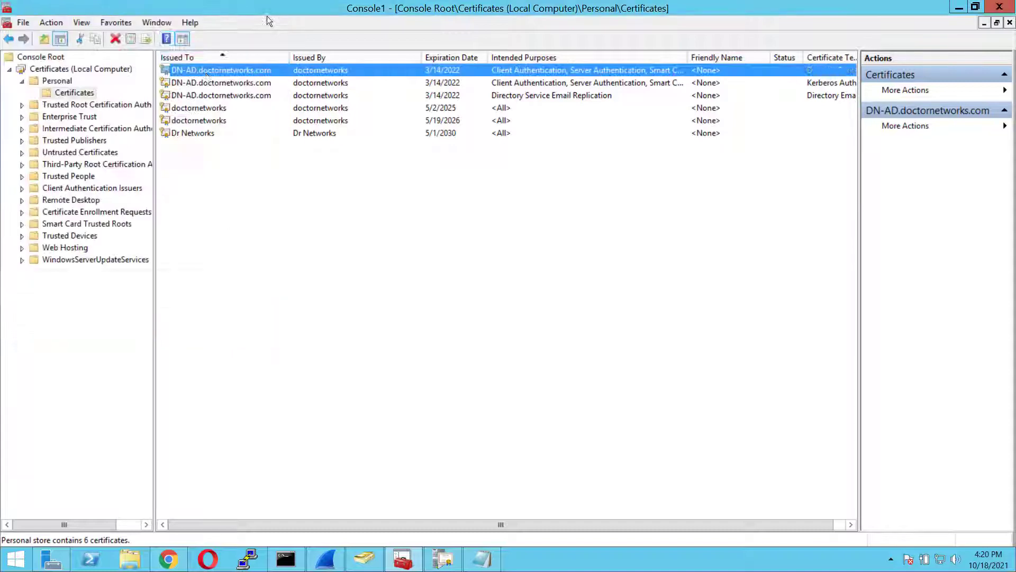
double_click(227, 72)
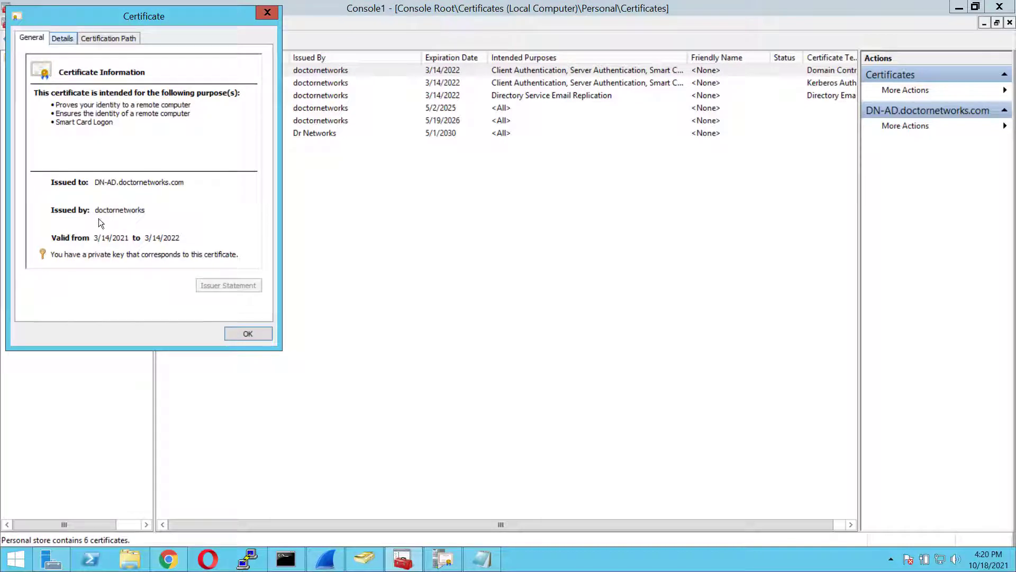
left_click(113, 40)
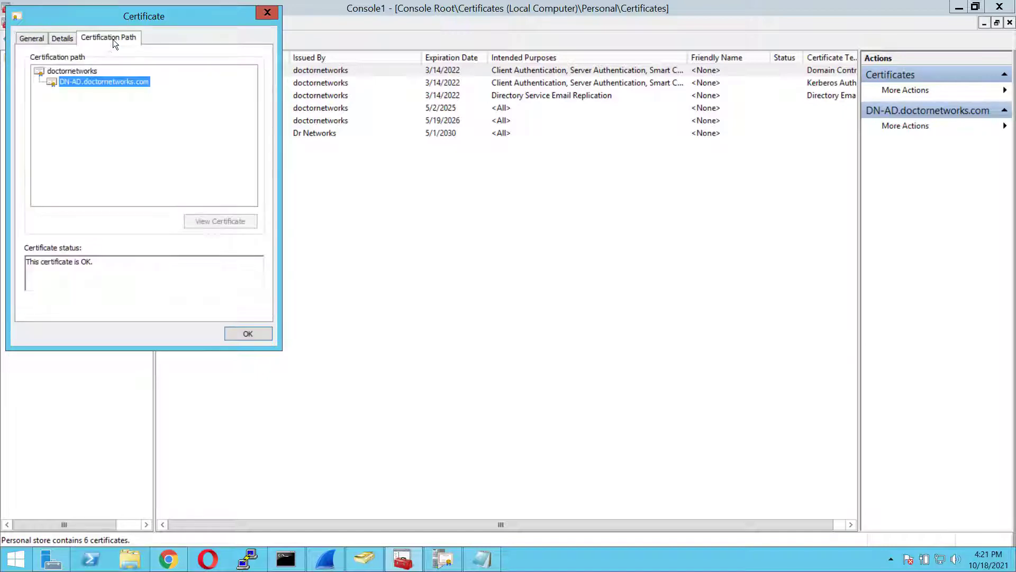
left_click(78, 70)
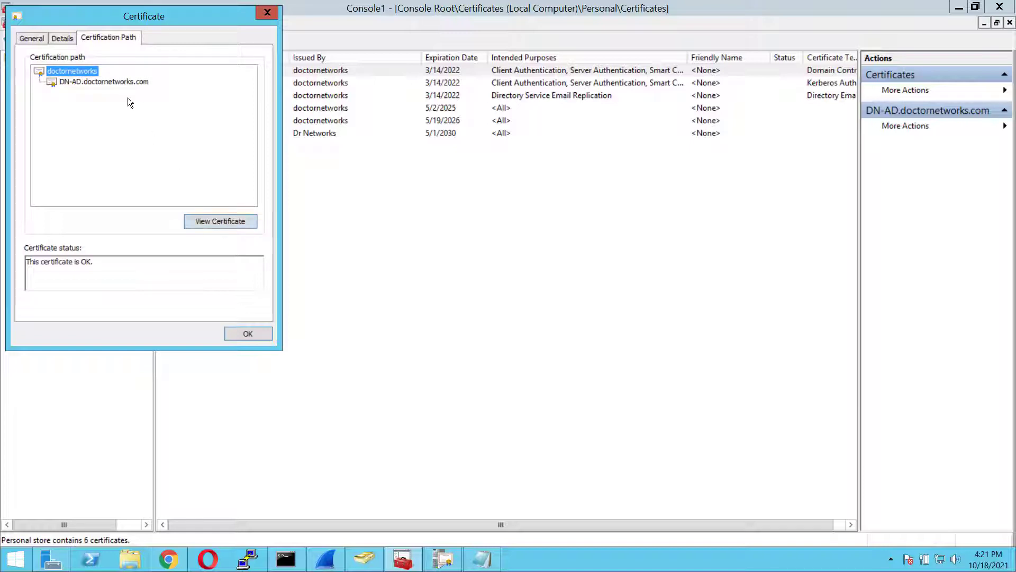
left_click(113, 83)
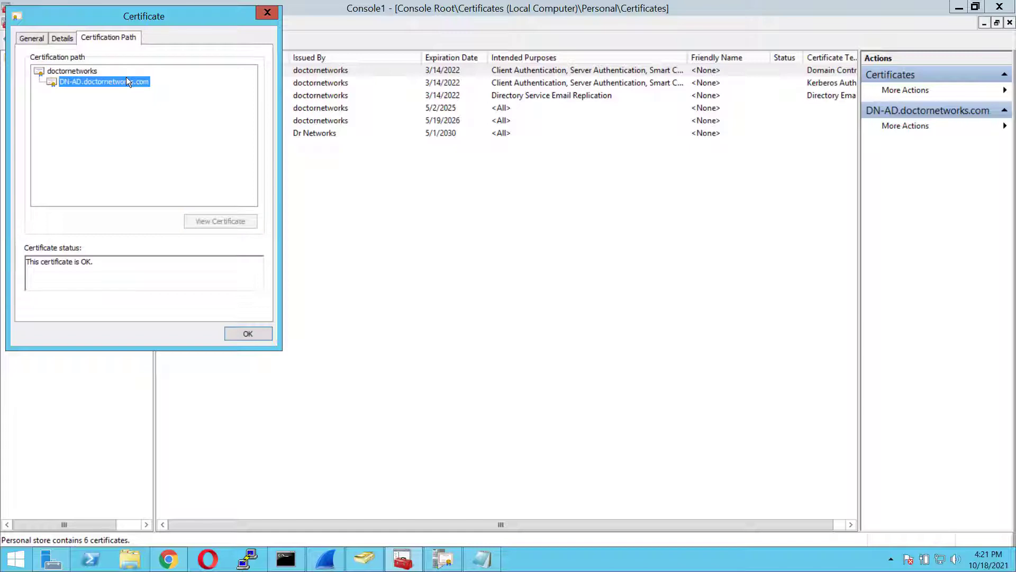
left_click(270, 12)
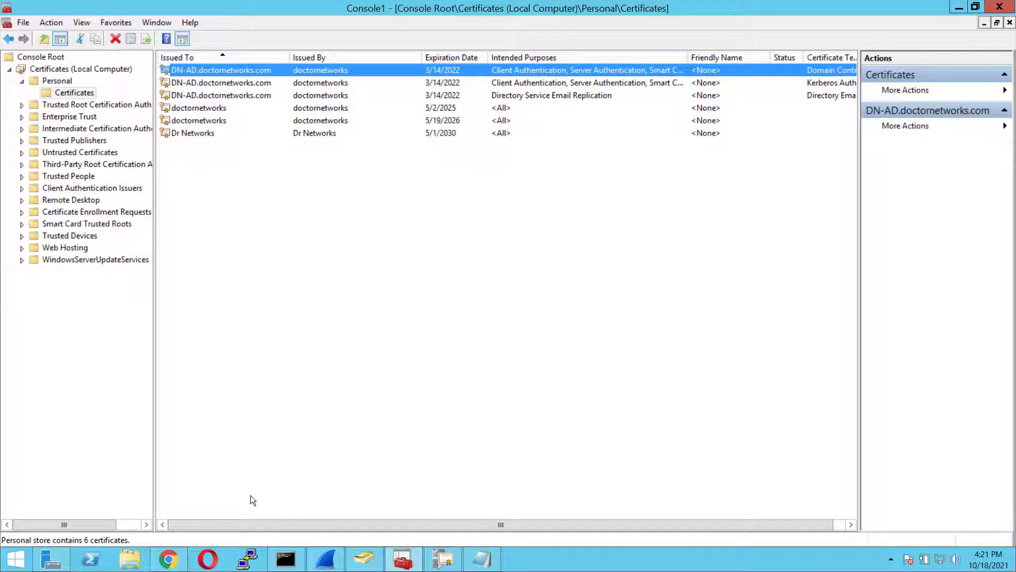
Step: Switch to Chrome on the remote server and open the Active Directory Certificate Services home page at 127.0.0.1/certsrv
left_click(168, 559)
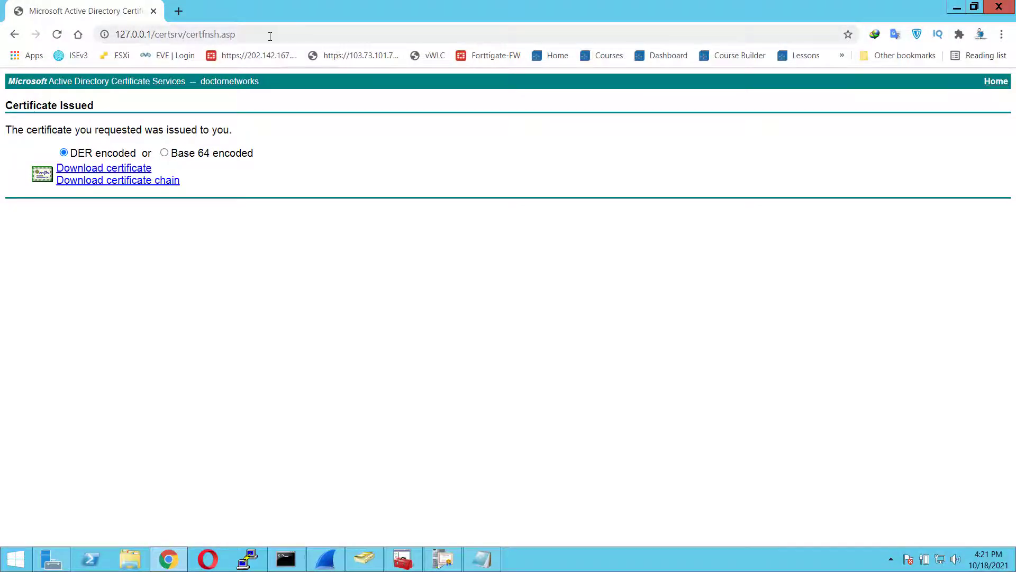
left_click(274, 33)
left_click(271, 34)
key("BackSpace")
key("BackSpace")
key("BackSpace")
key("BackSpace")
key("BackSpace")
key("BackSpace")
key("BackSpace")
key("BackSpace")
key("BackSpace")
key("BackSpace")
key("BackSpace")
key("BackSpace")
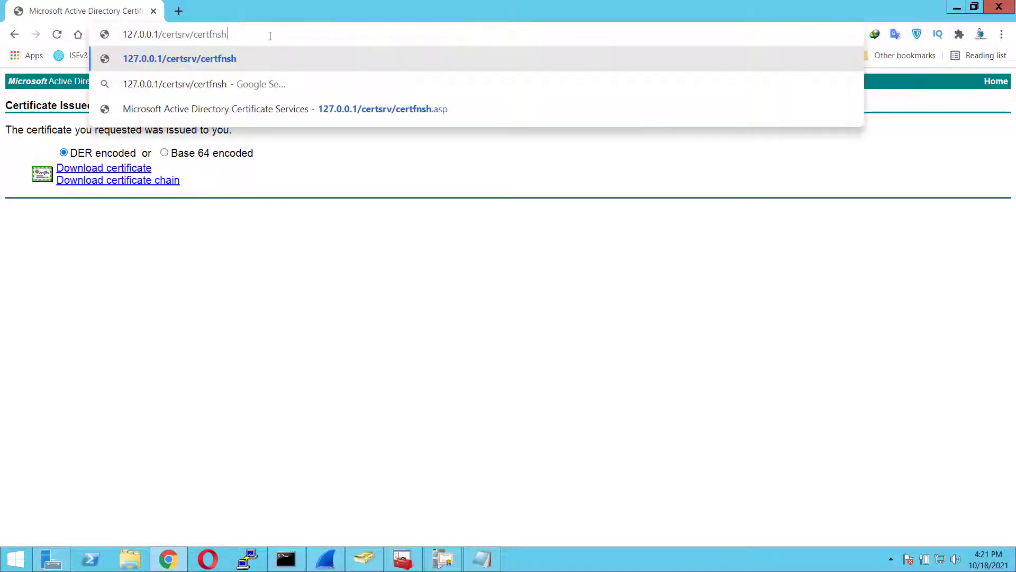
key("BackSpace")
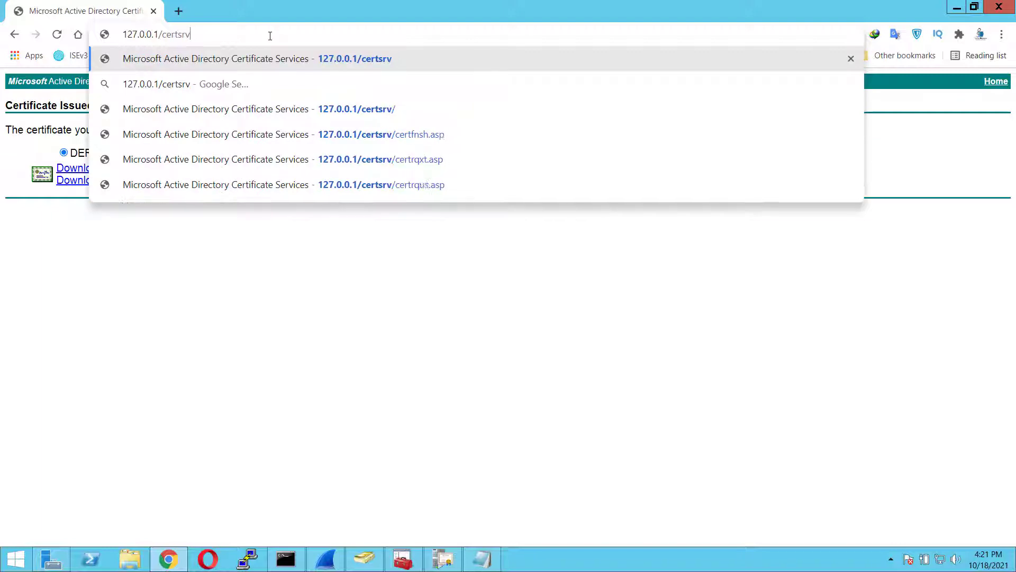
key("Return")
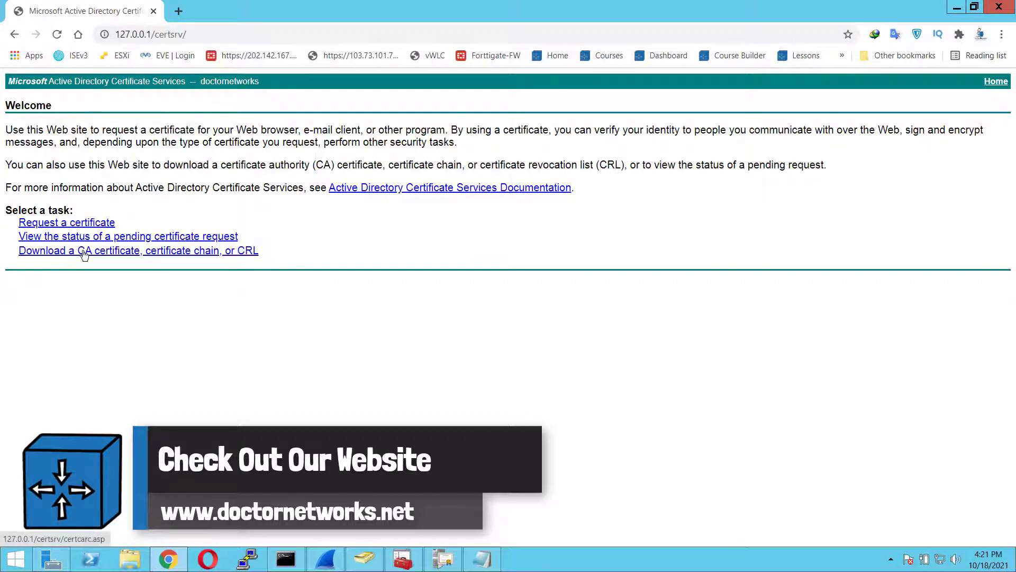
Step: Download the current doctornetworks(1) CA certificate with DER encoding
left_click(82, 252)
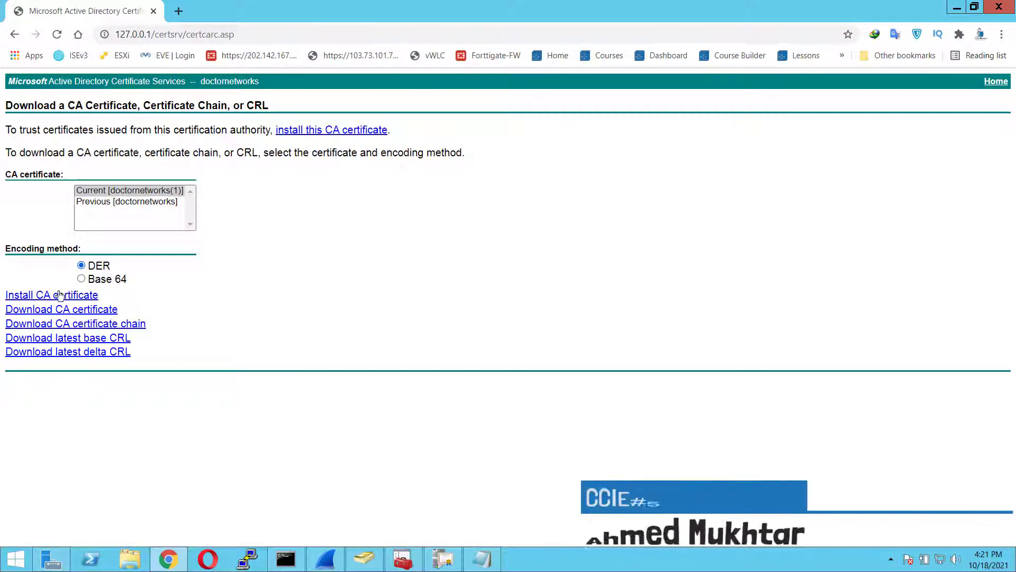
left_click(60, 296)
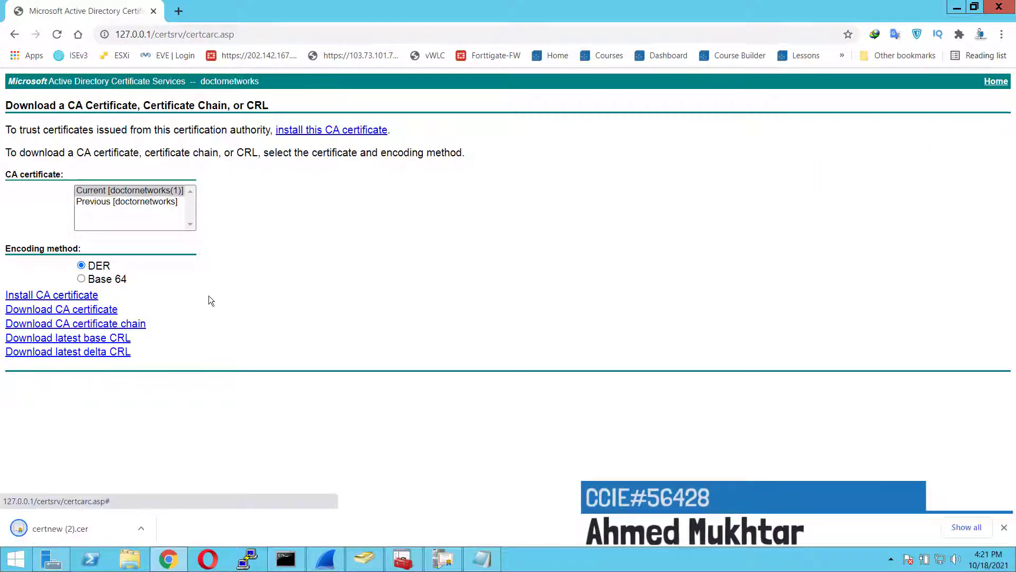
left_click(232, 528)
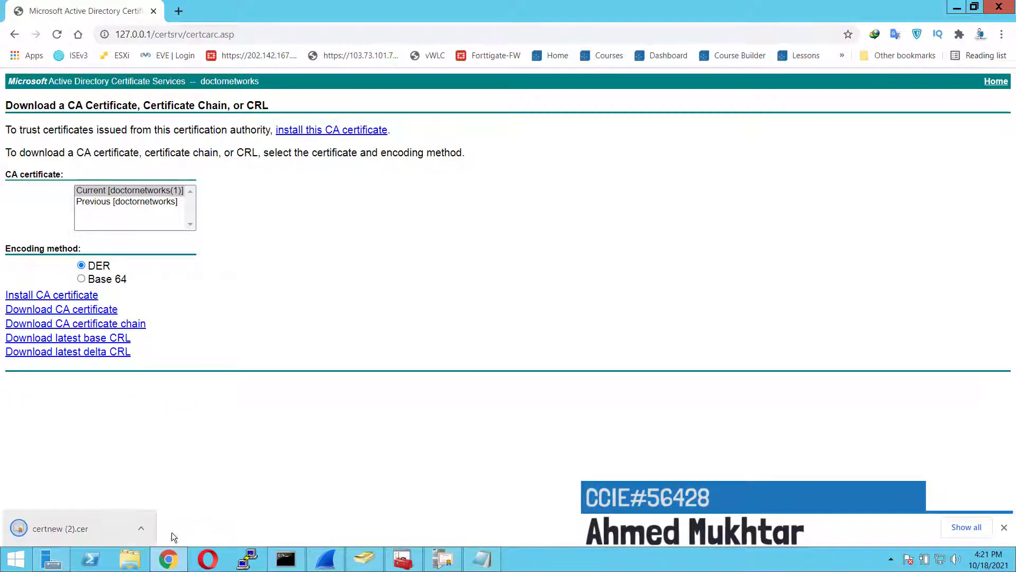
Step: Transfer the downloaded certnew (2) certificate from the Downloads folder to an empty area of the server's desktop
left_click(140, 528)
left_click(175, 481)
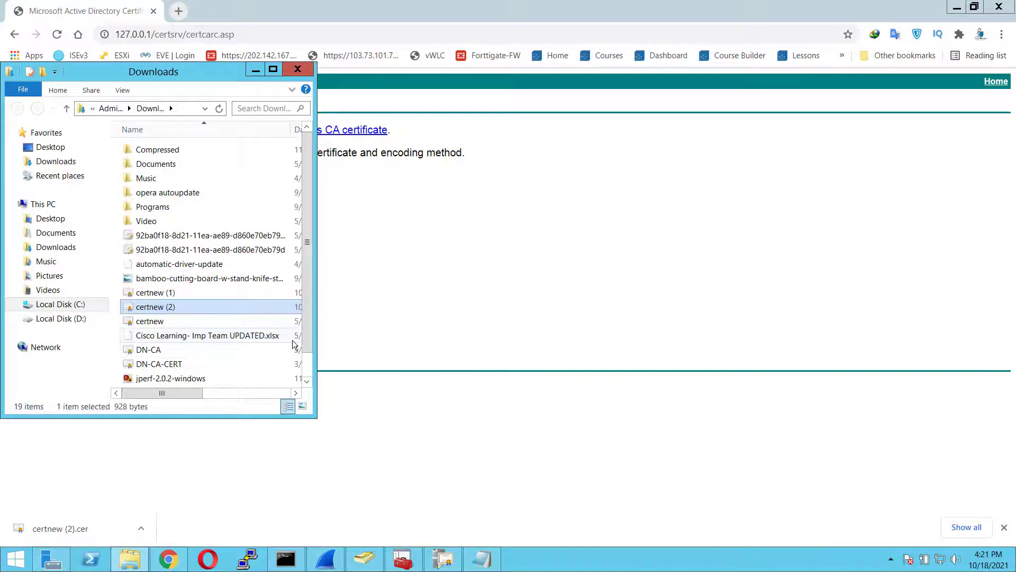
left_click(256, 70)
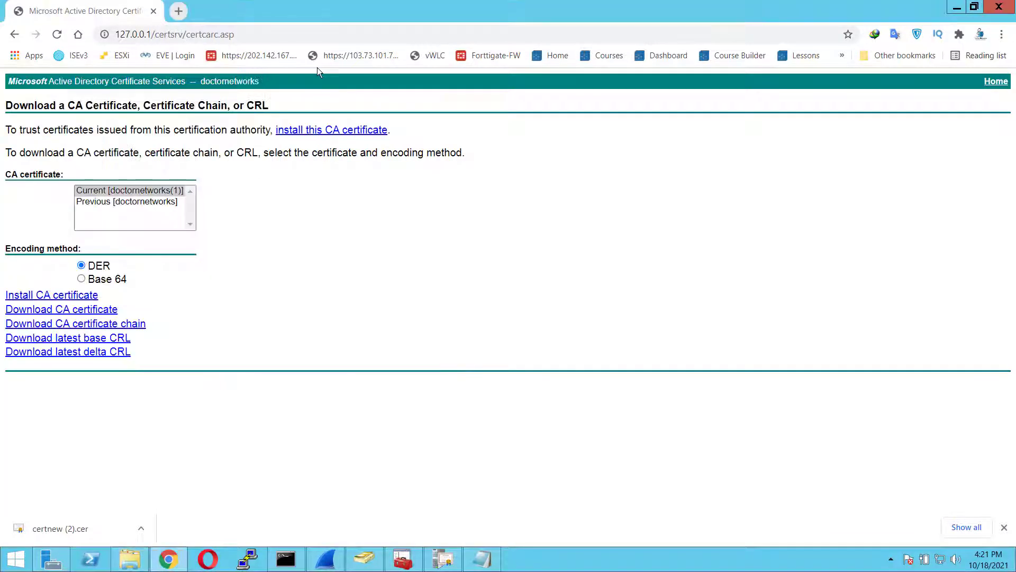
left_click(957, 8)
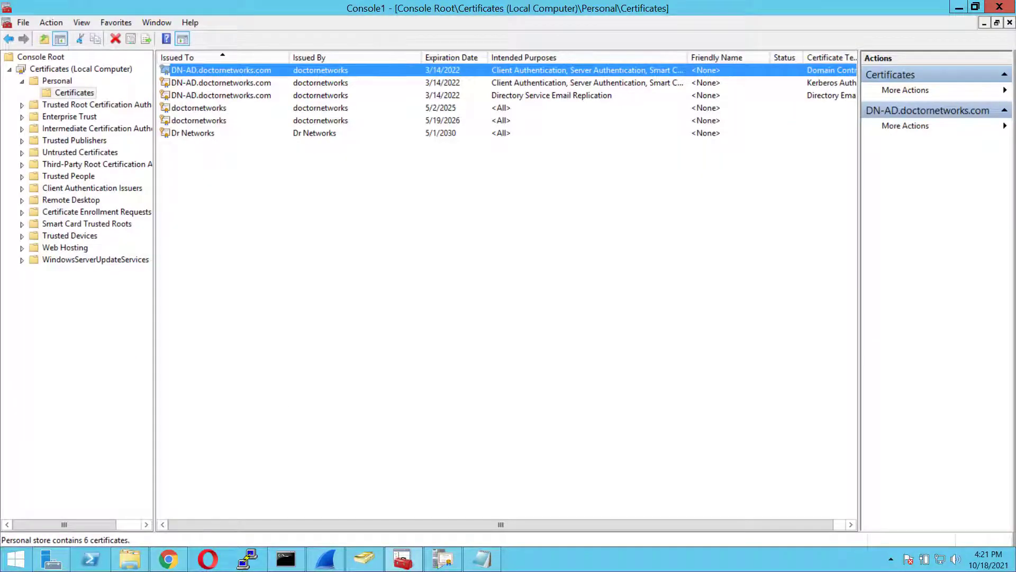
left_click(1012, 560)
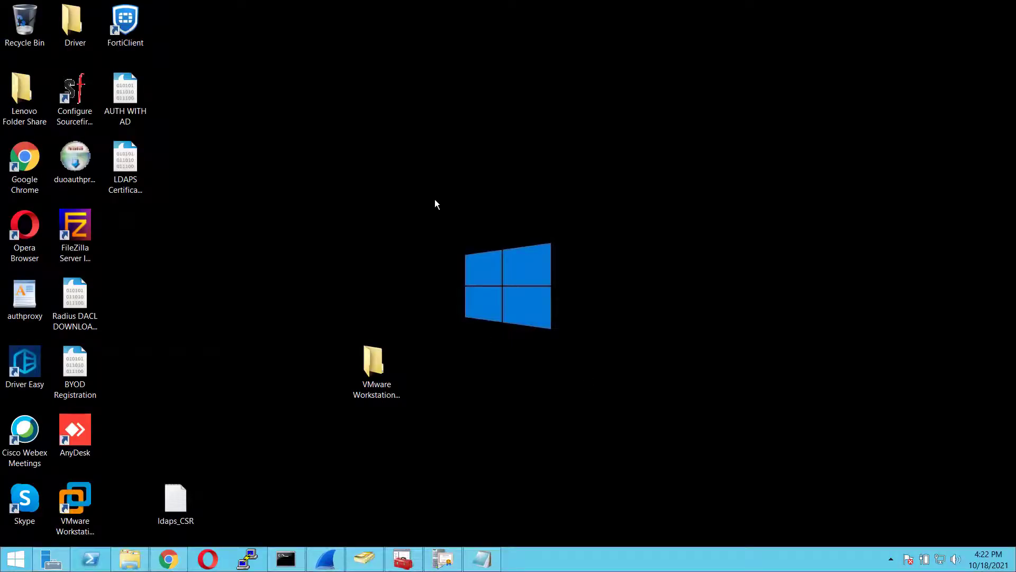
key("ctrl+v")
left_click_drag(128, 230, 264, 218)
Step: Open the certnew (2) certificate and examine its general information, certification path and details
double_click(263, 218)
left_click(536, 295)
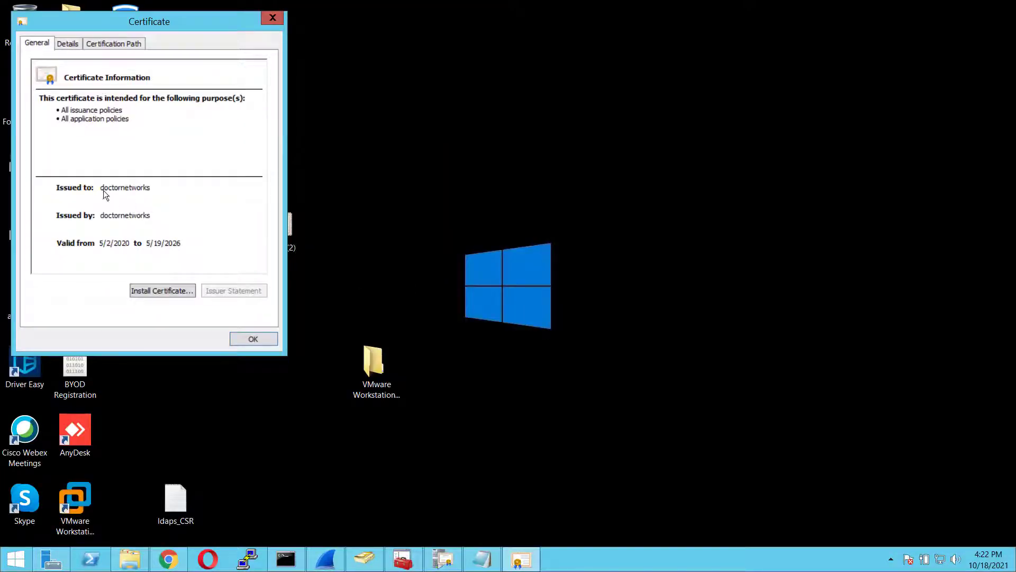
left_click(115, 45)
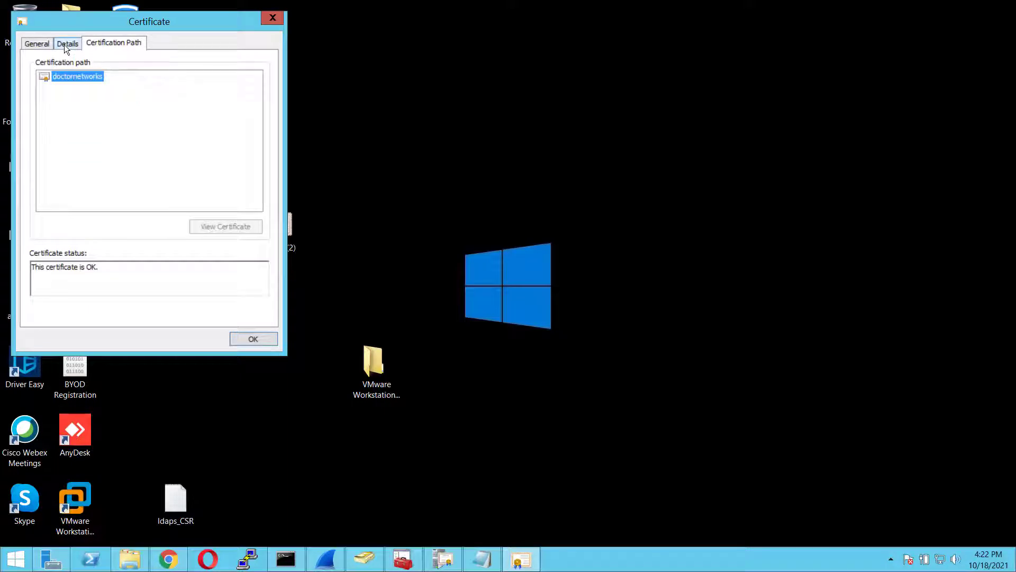
left_click(62, 45)
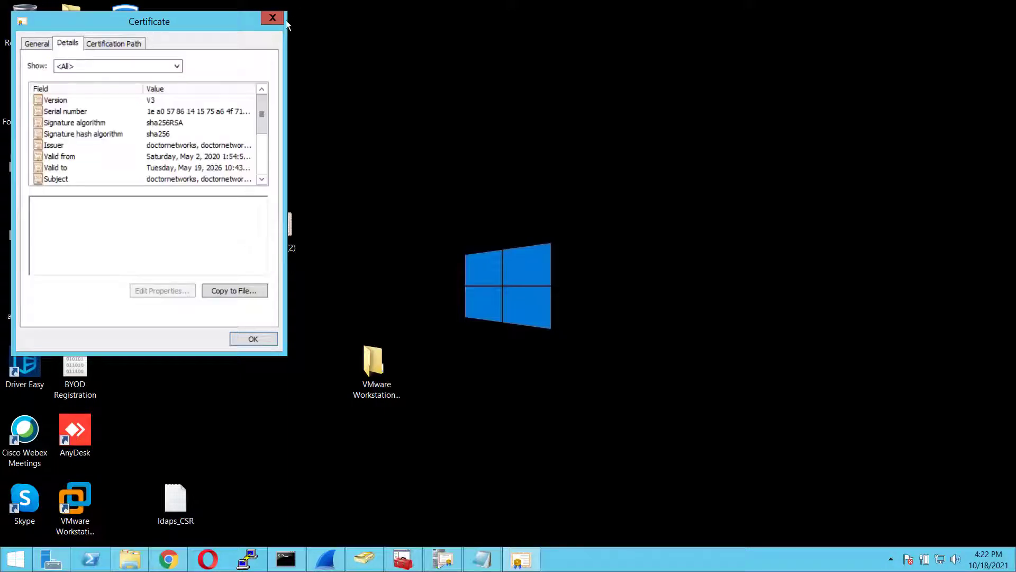
left_click(272, 19)
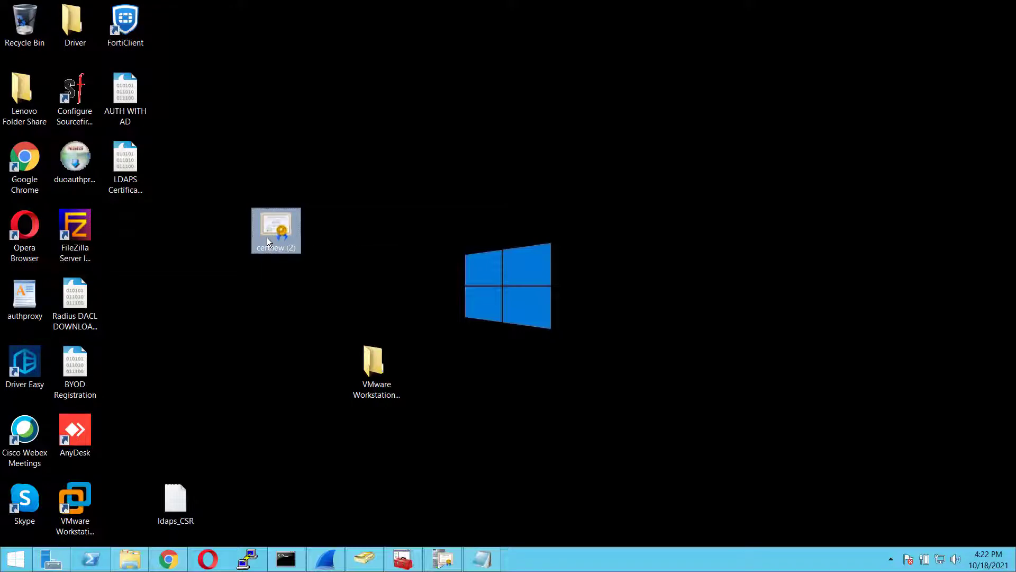
Step: Close the remote desktop session to 192.168.35.200 and return to Cisco ISE
key("ctrl+Left")
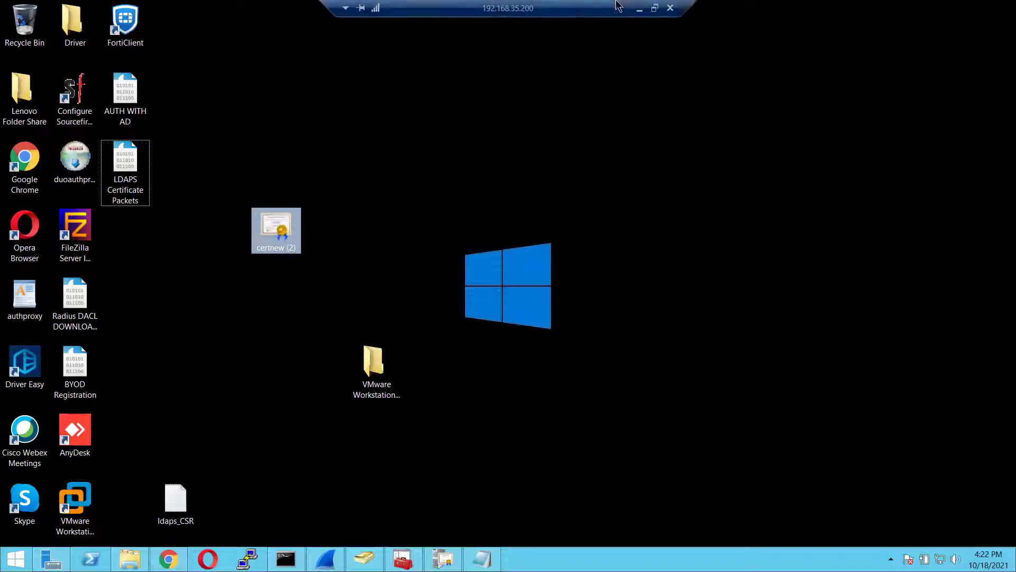
left_click(672, 6)
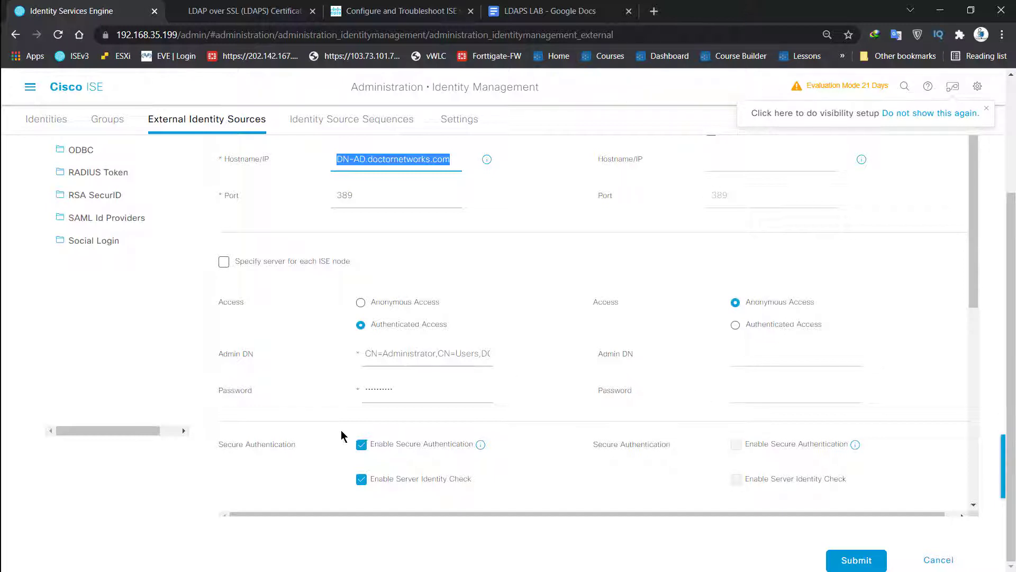
Step: Disable secure authentication for DOC_LDAP's primary server and save the identity source
left_click(361, 445)
scroll(787, 343, "down", 1)
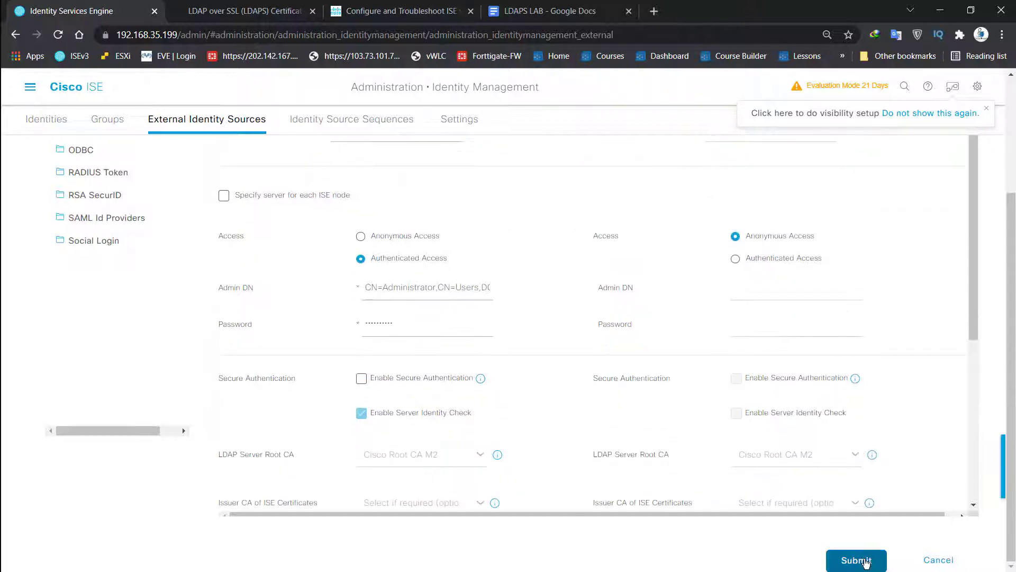
left_click(857, 560)
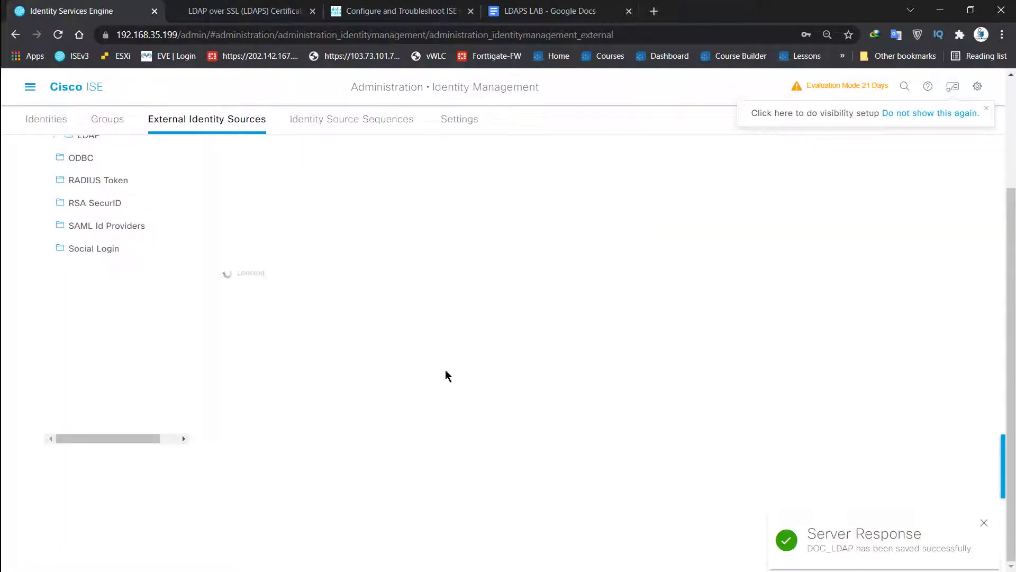
scroll(286, 281, "up", 3)
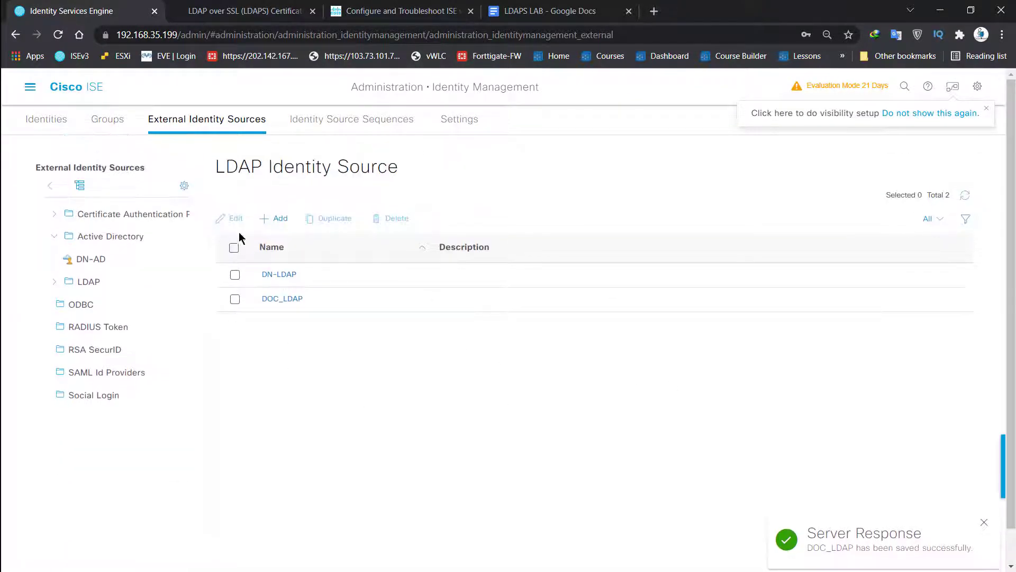
Step: Open the trusted certificates and examine the DN-CA-CERT entry, widening the Serial Number column to read its serial number
left_click(30, 86)
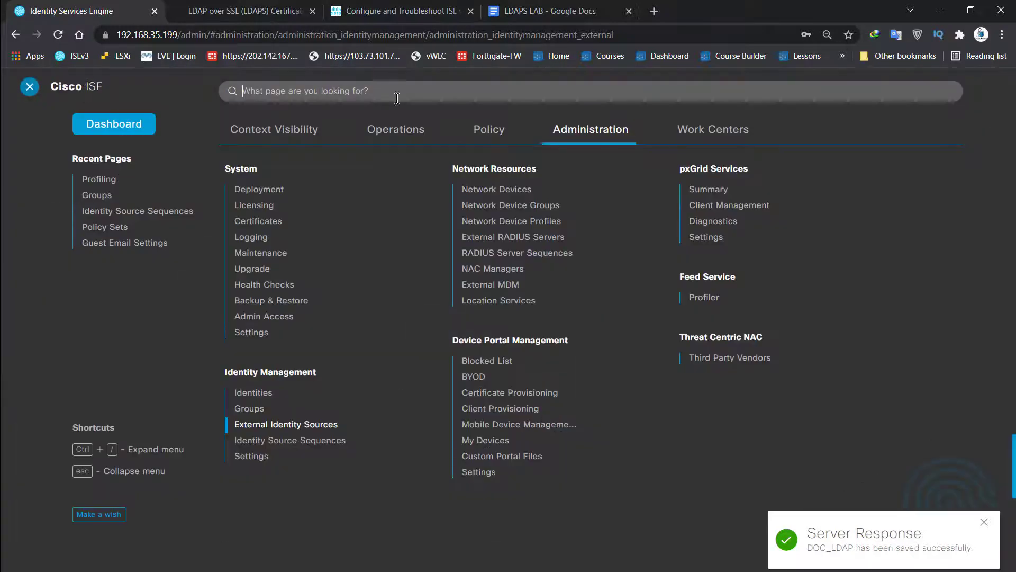
left_click(270, 221)
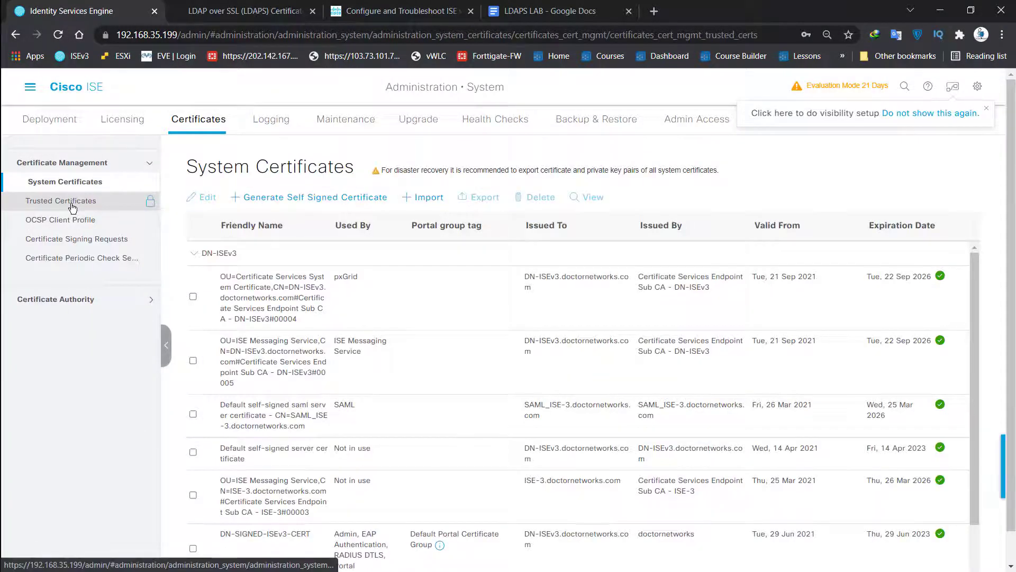
left_click(67, 201)
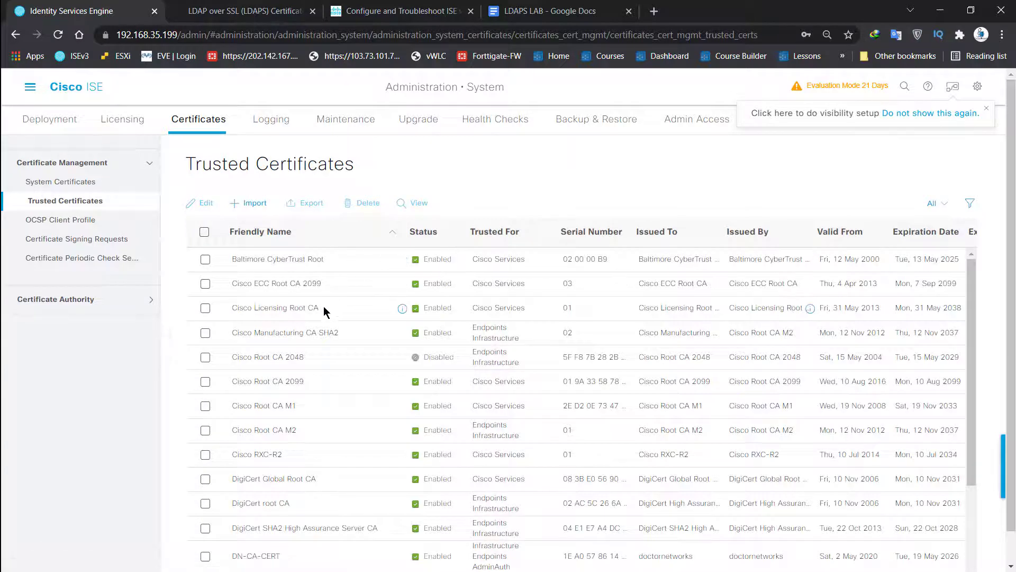
scroll(317, 324, "down", 3)
left_click_drag(232, 427, 288, 426)
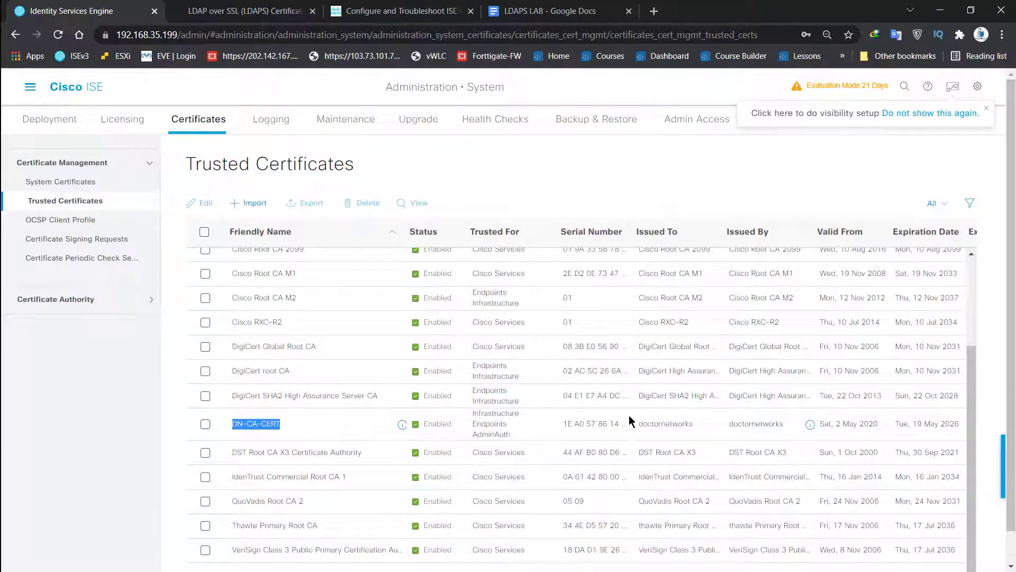
left_click_drag(667, 227, 728, 227)
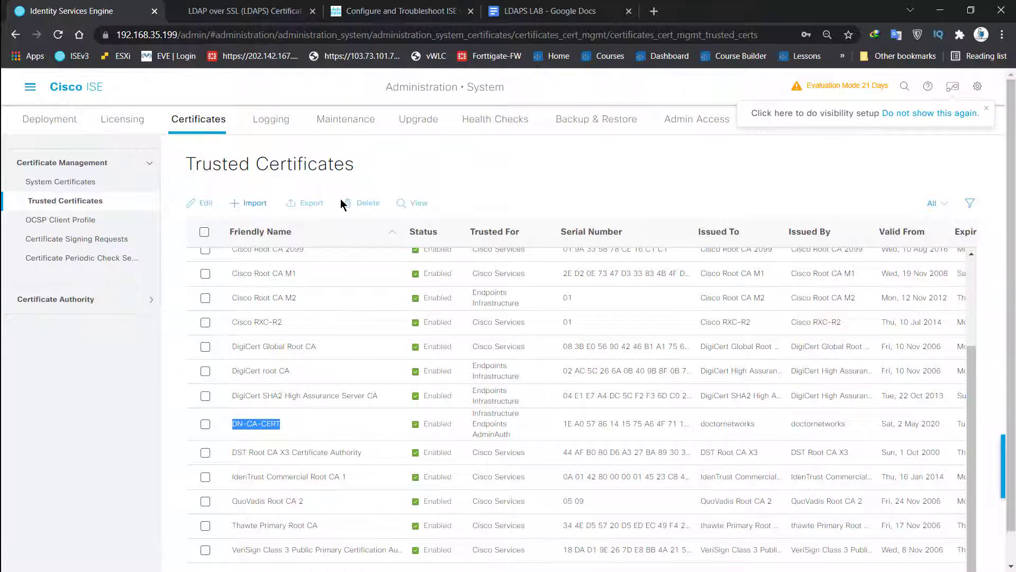
key("super")
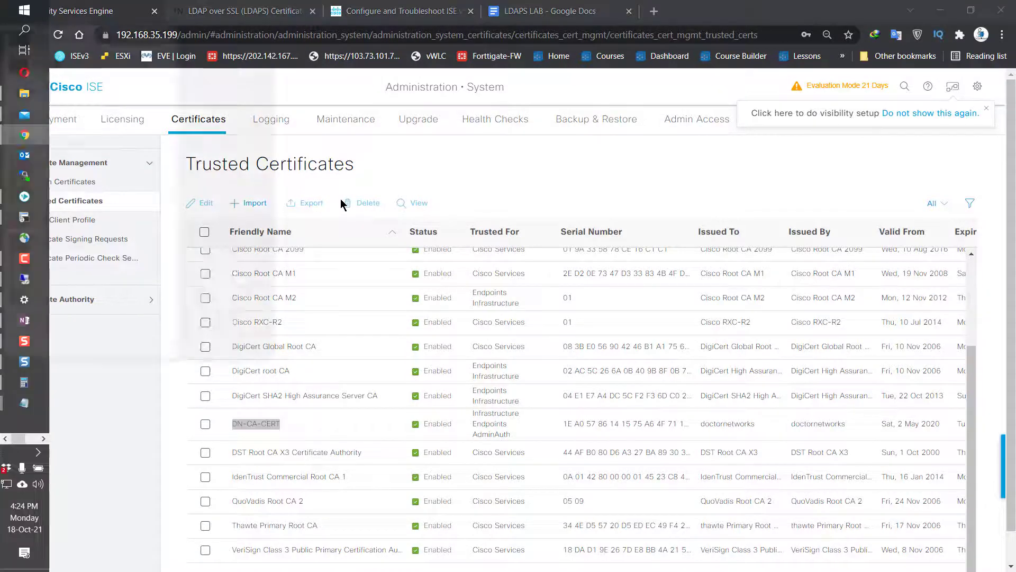
left_click(113, 432)
key("ctrl+super+Right")
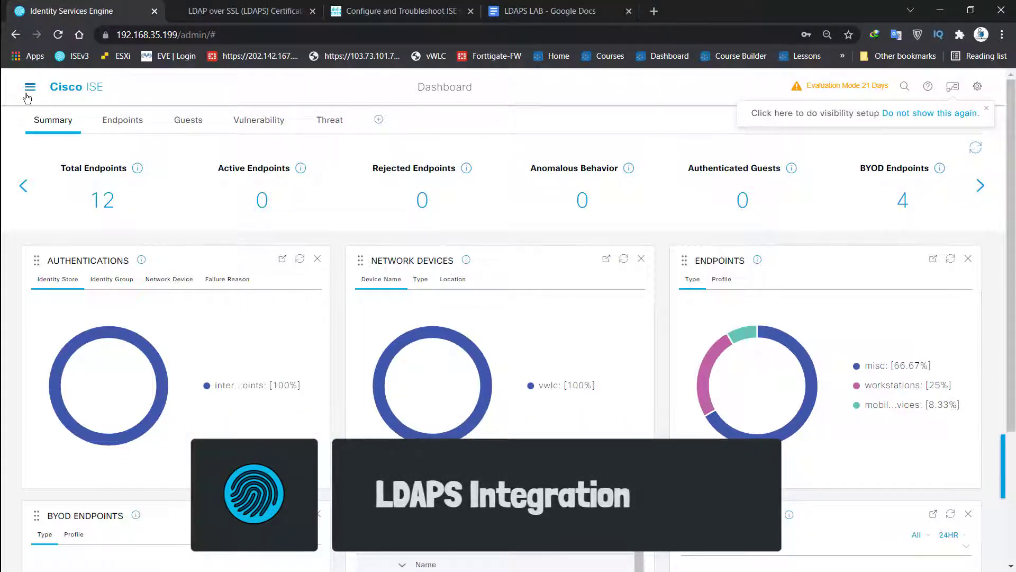
Step: Open the connection settings of the DOC_LDAP identity source under External Identity Sources
left_click(34, 95)
left_click(596, 138)
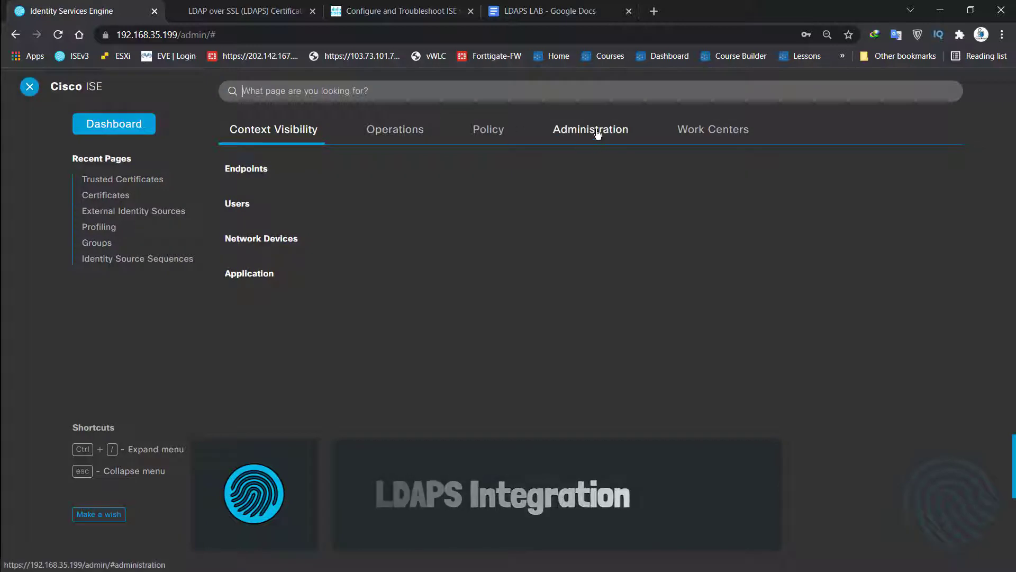
left_click(318, 423)
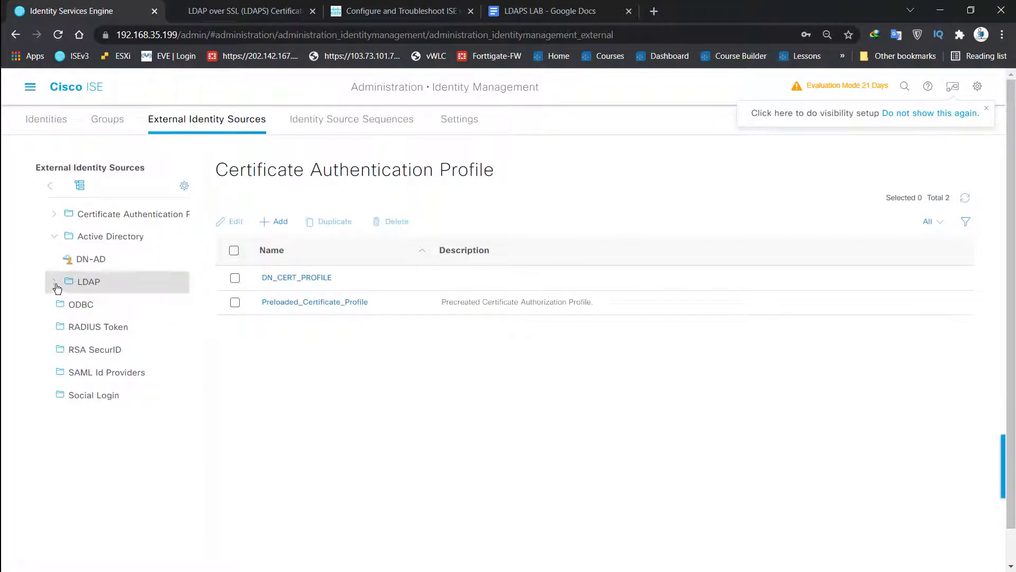
left_click(55, 284)
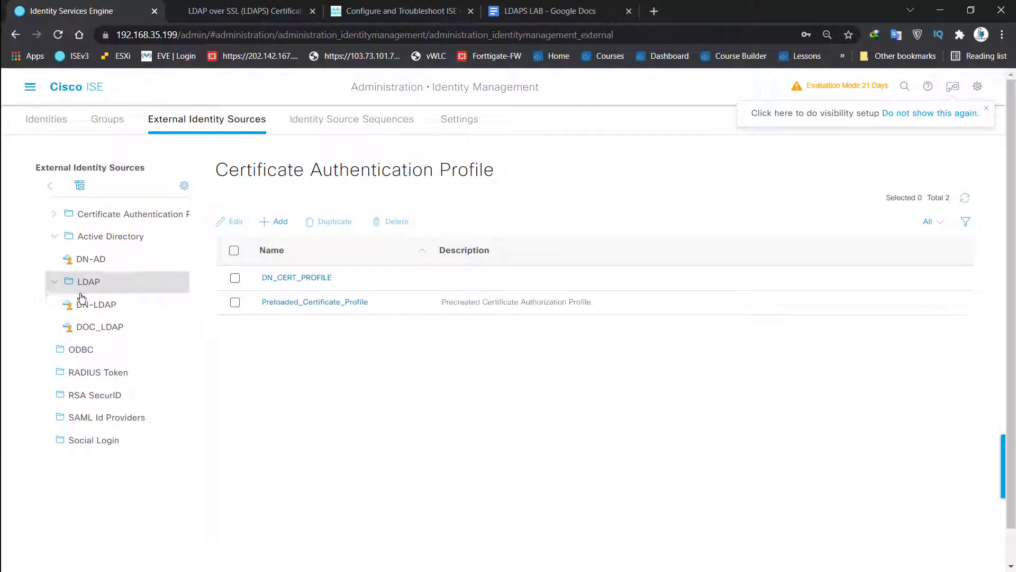
left_click(95, 328)
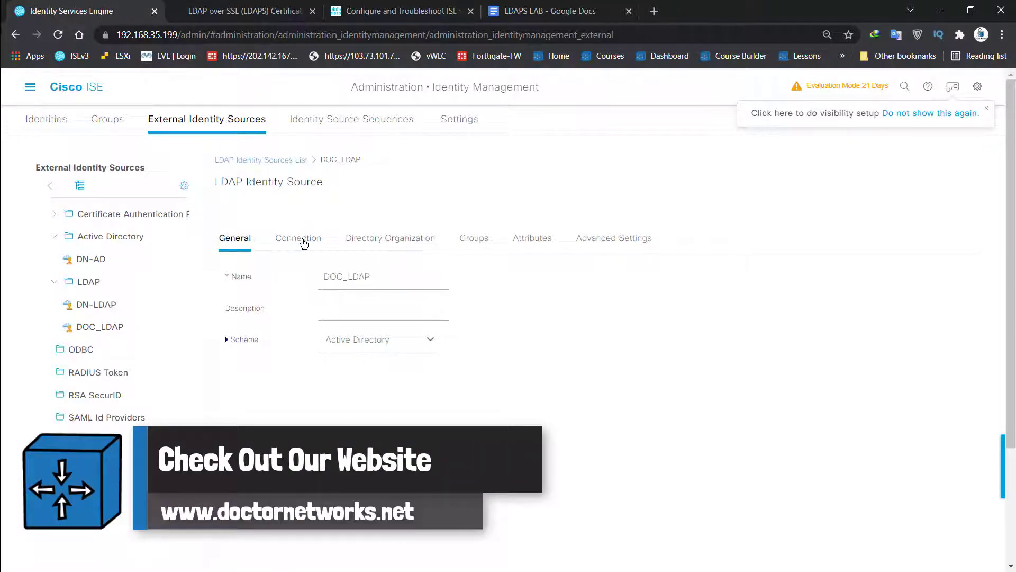
left_click(301, 239)
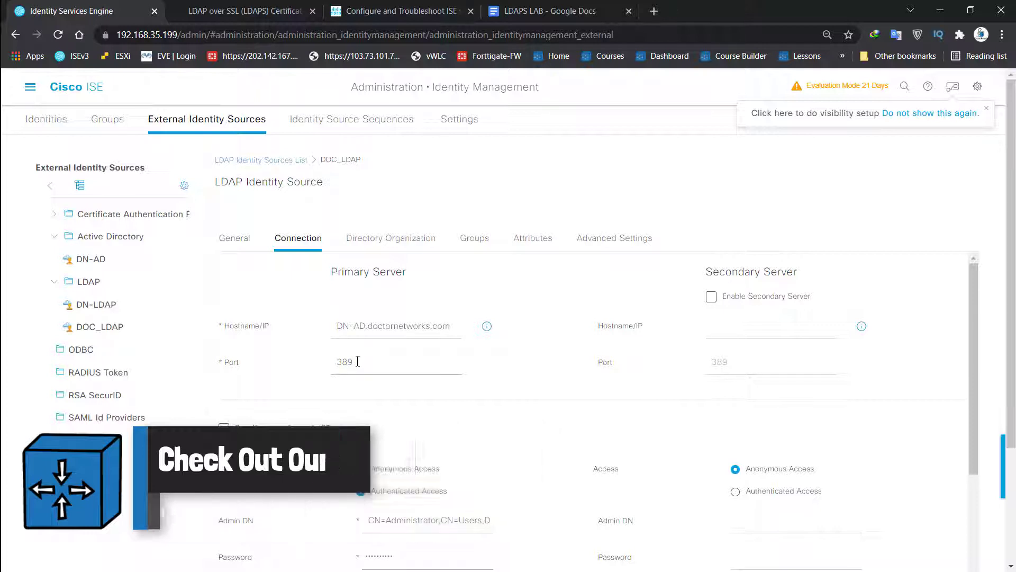
Step: Set the primary server's port to 636 and enable secure authentication for it
left_click_drag(358, 367, 331, 364)
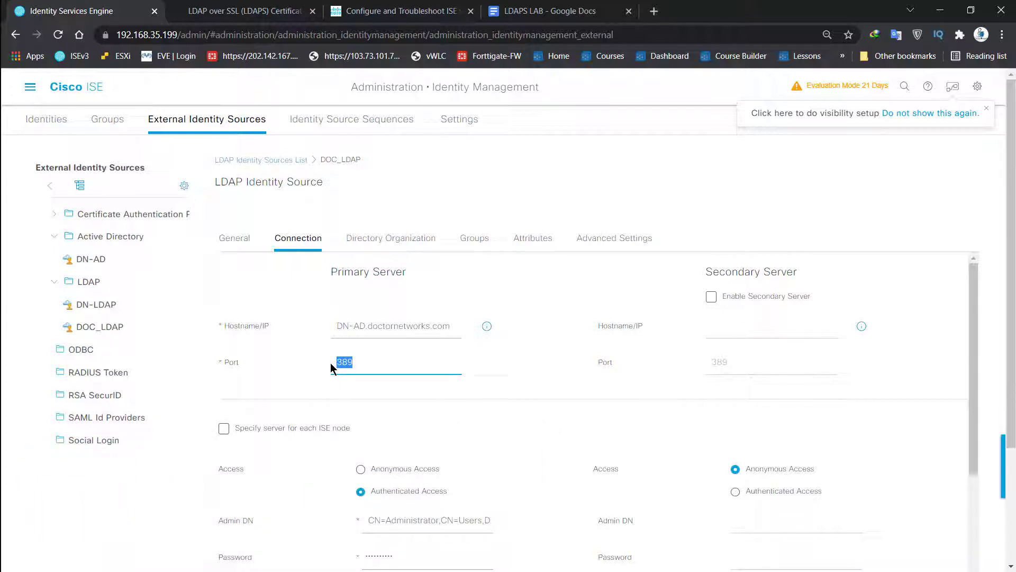
type("636")
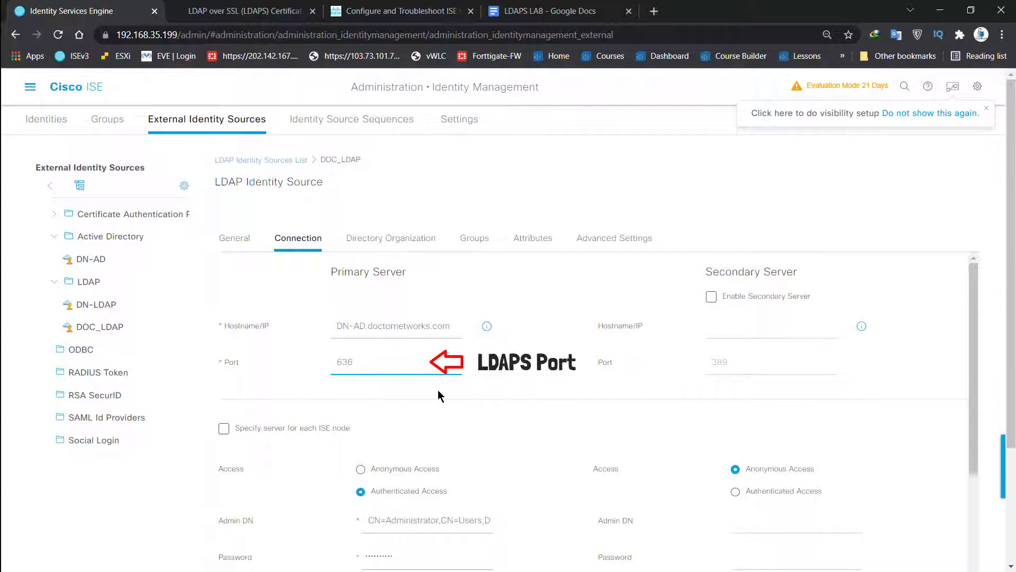
scroll(428, 394, "down", 2)
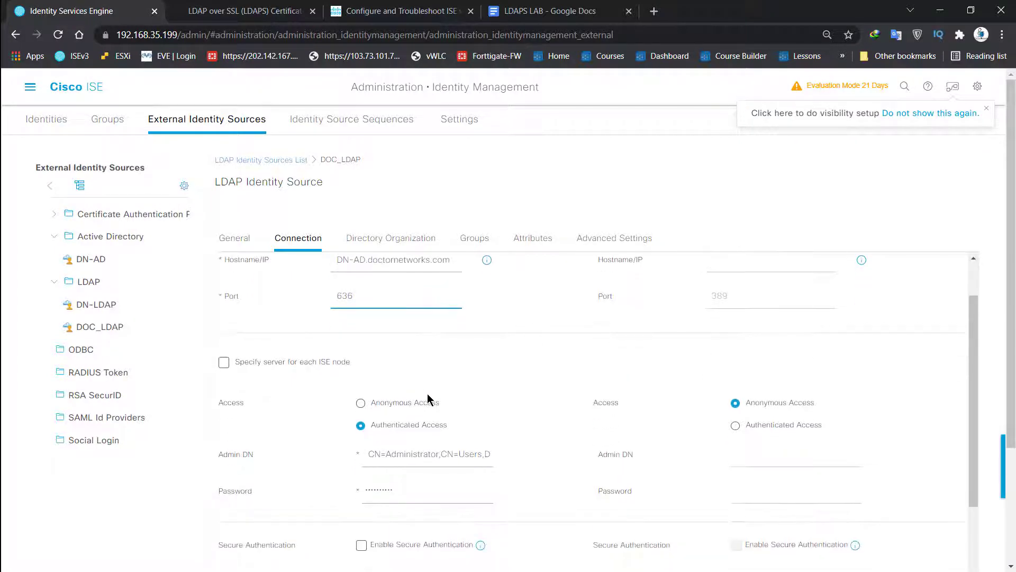
scroll(428, 394, "down", 2)
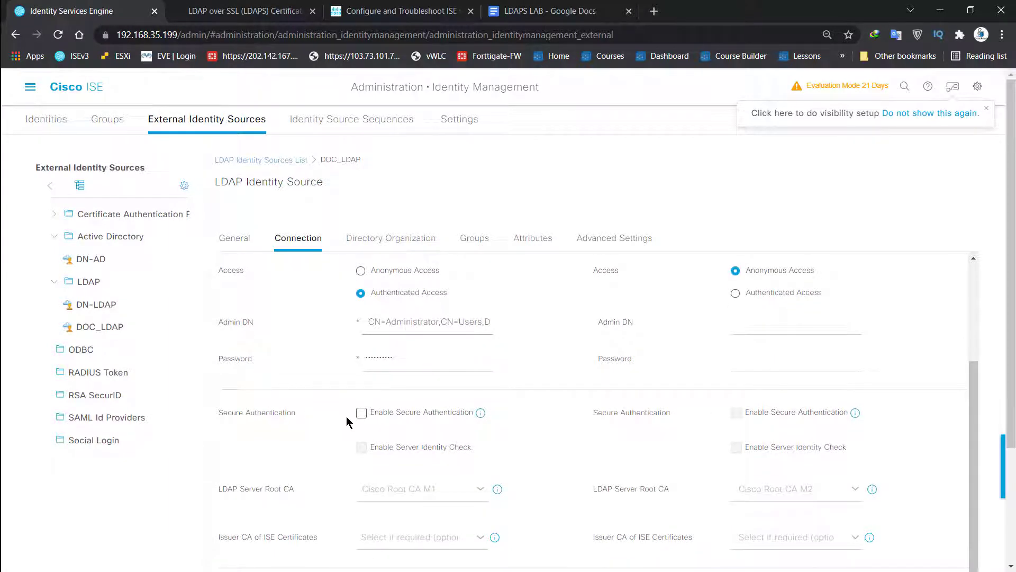
left_click(361, 413)
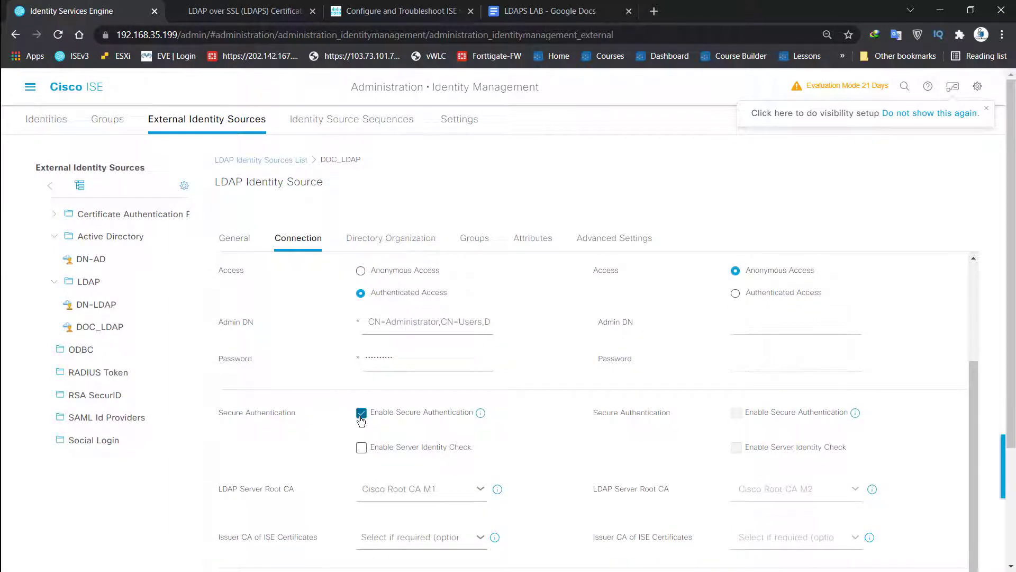
Step: Switch to the 192.168.35.200 remote desktop and examine the certification path of the first personal certificate in Console1
scroll(358, 399, "down", 1)
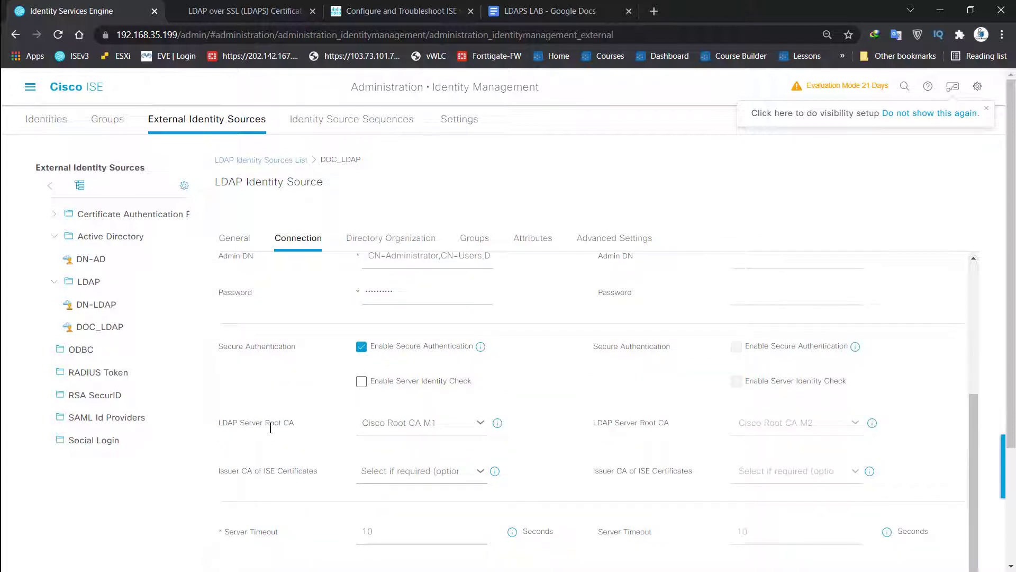
left_click_drag(226, 425, 292, 427)
left_click(327, 427)
key("alt+Tab")
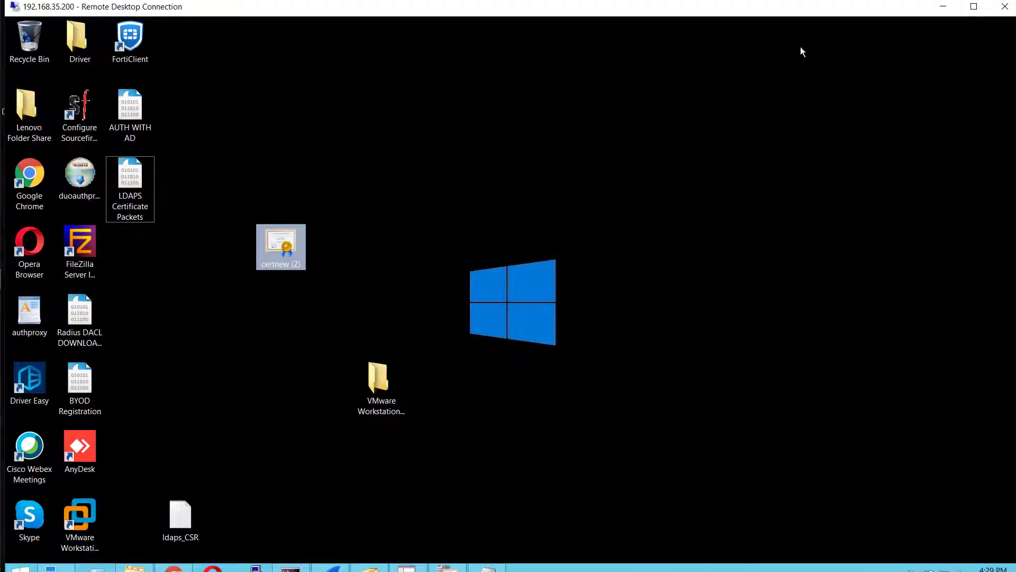
left_click(973, 5)
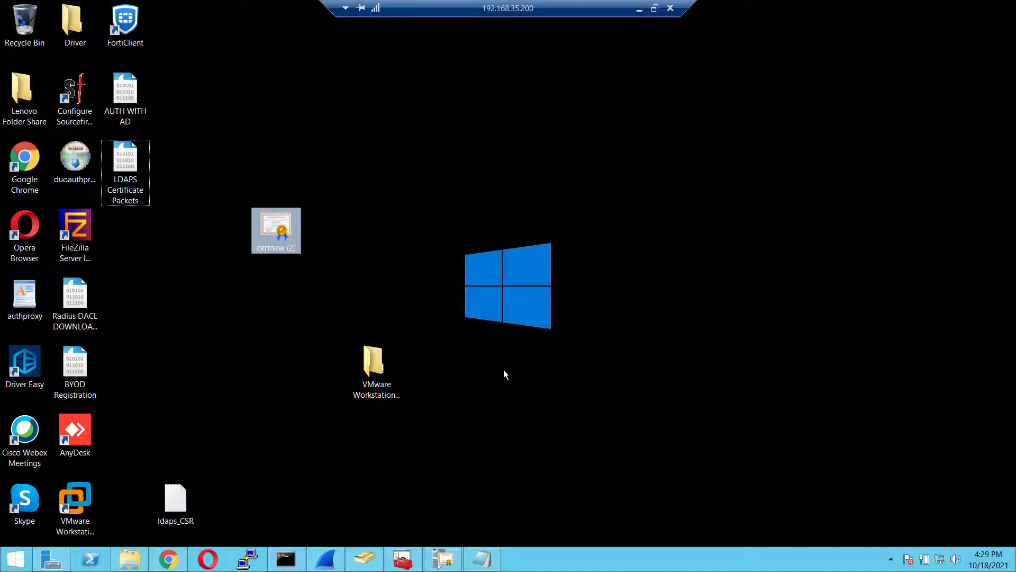
left_click(402, 559)
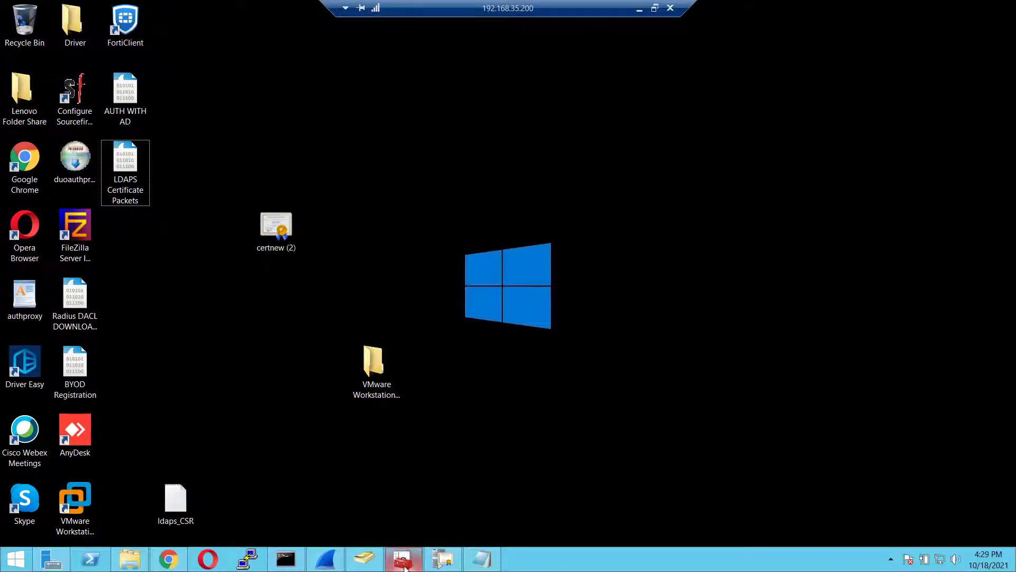
double_click(208, 68)
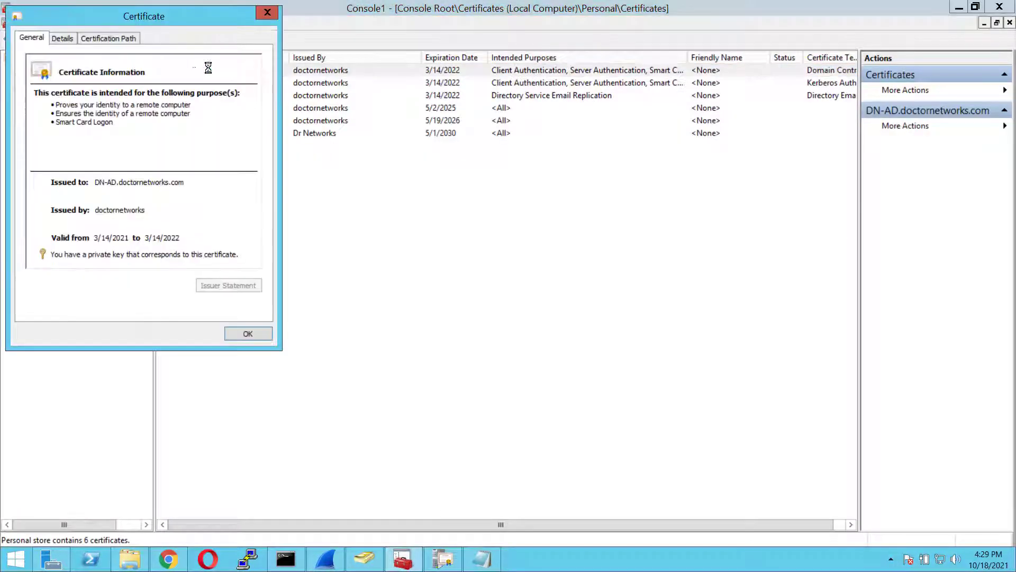
left_click(82, 39)
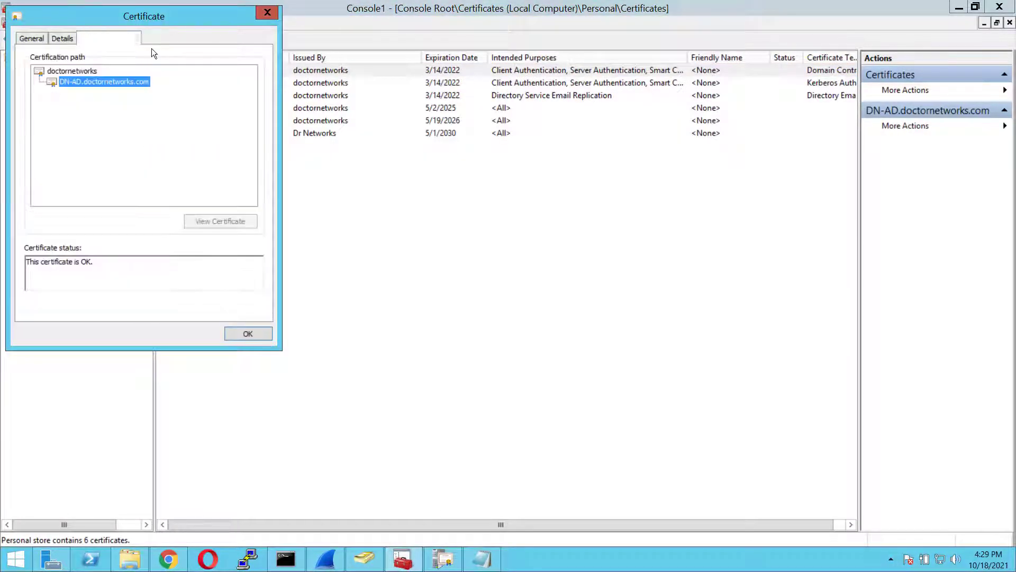
left_click(78, 71)
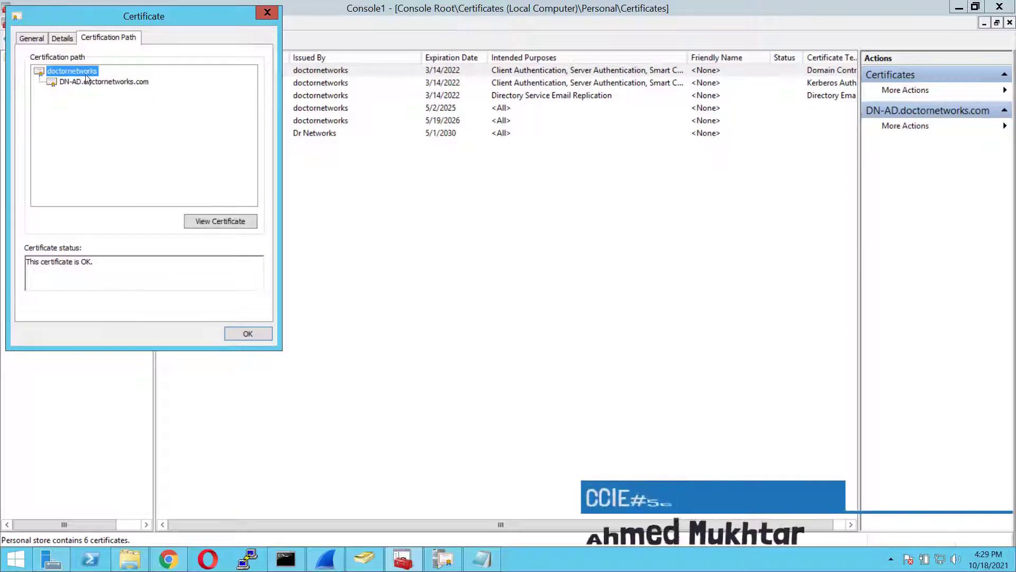
left_click(268, 14)
left_click(958, 7)
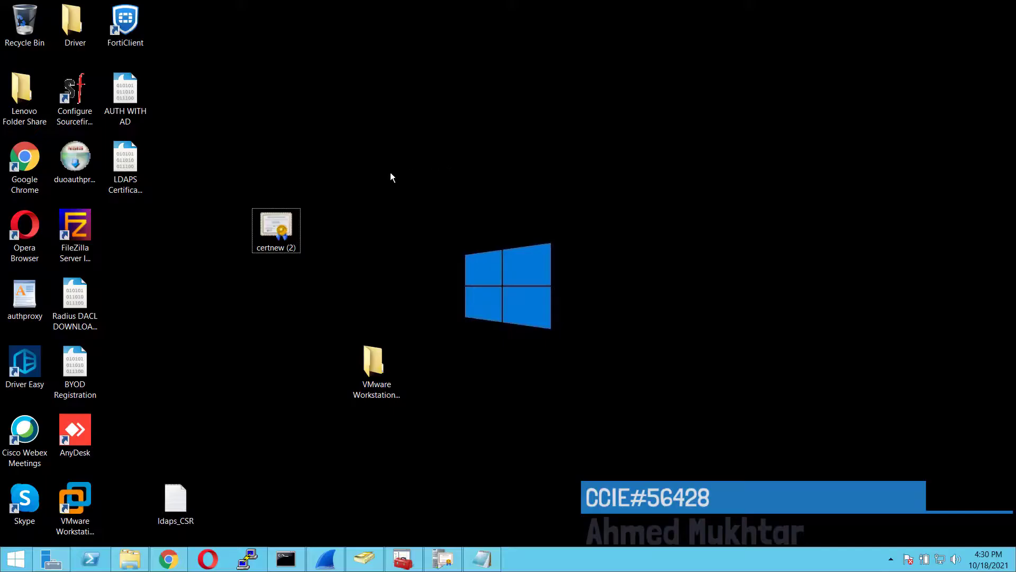
Step: Open the certnew (2) certificate from the server's desktop and check its general information
double_click(276, 228)
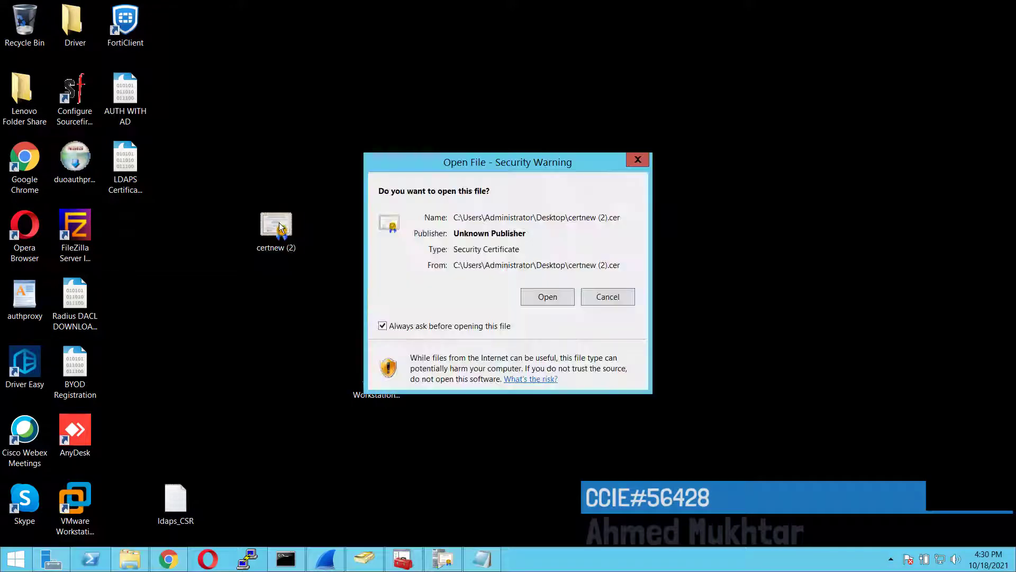
left_click(547, 296)
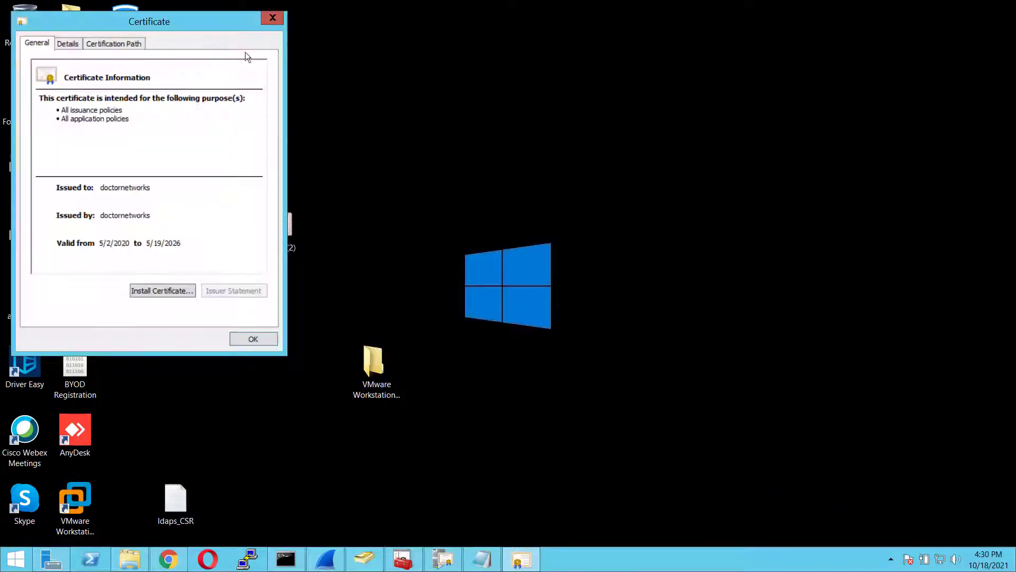
left_click(268, 22)
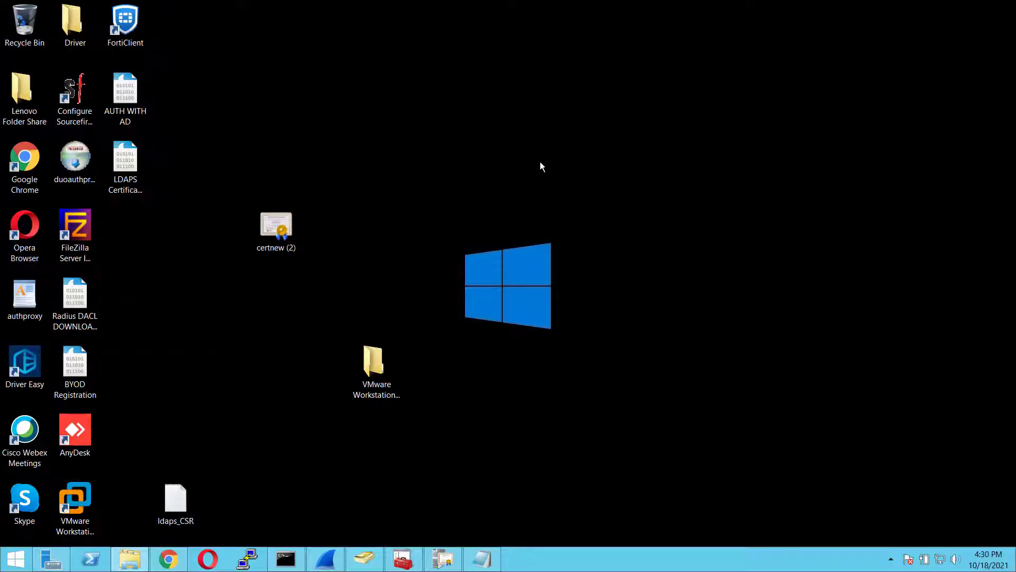
Step: Return to Cisco ISE and choose DN-CA-CERT as the primary server's LDAP Server Root CA
mouse_move(576, 21)
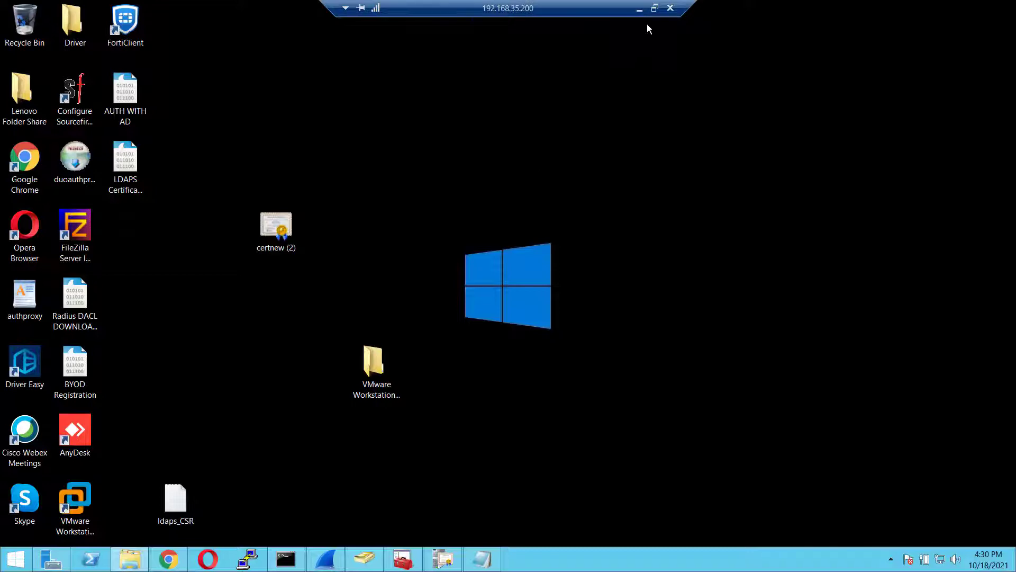
left_click(655, 9)
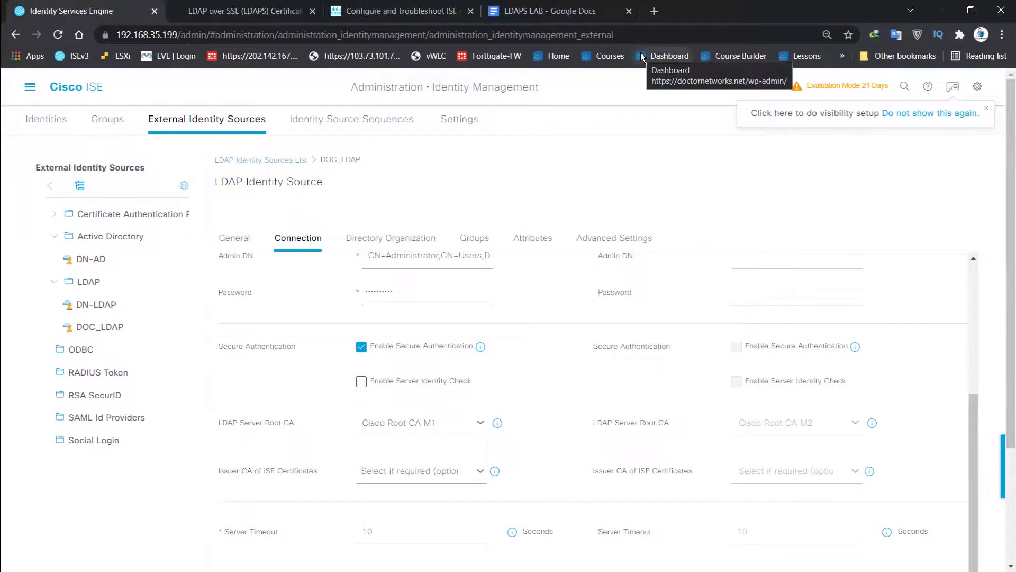
left_click(479, 427)
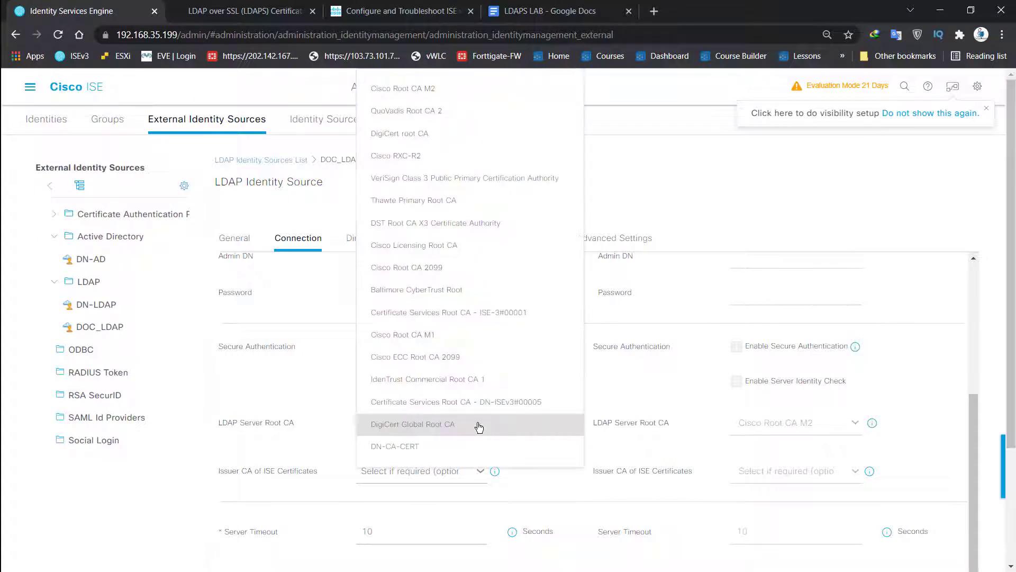
left_click(397, 446)
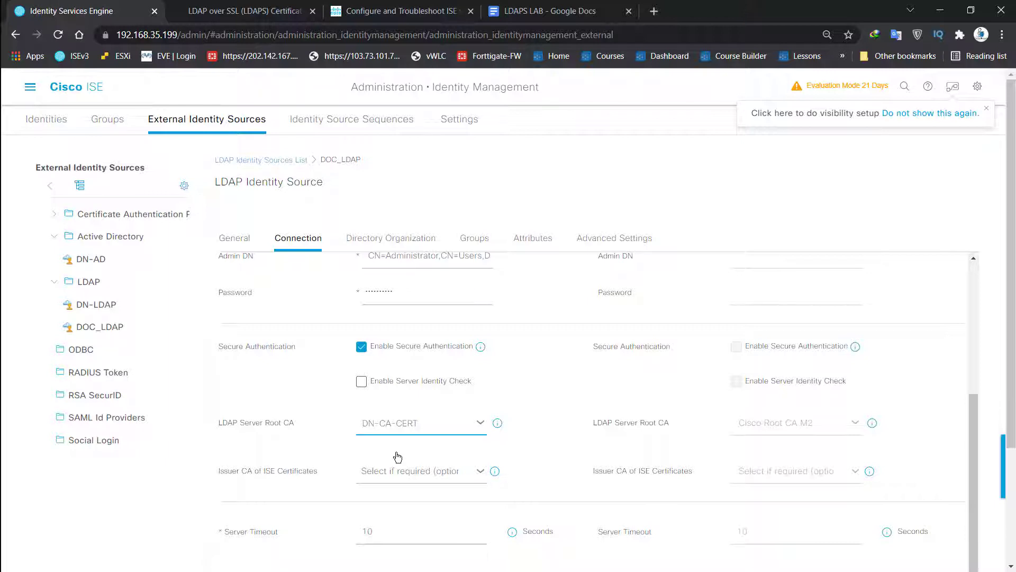
Step: Test the bind to the primary LDAP server over the secure connection and dismiss the result
scroll(438, 404, "down", 2)
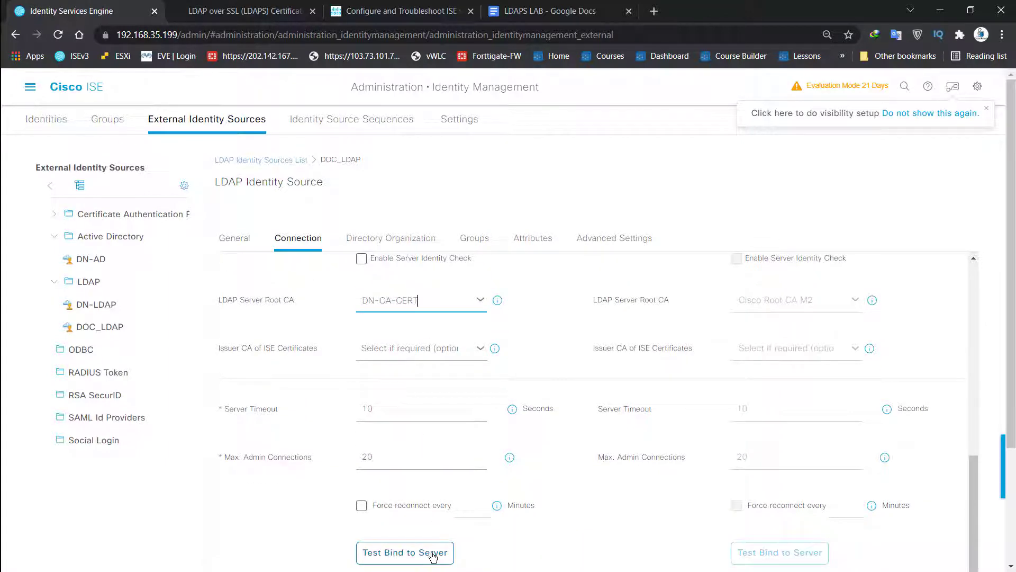
left_click(433, 553)
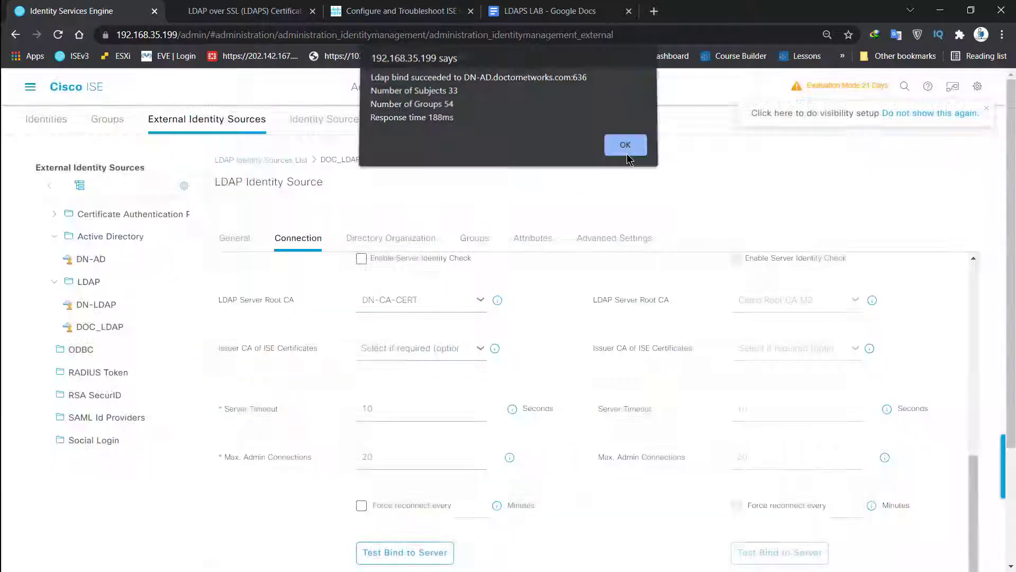
left_click(627, 153)
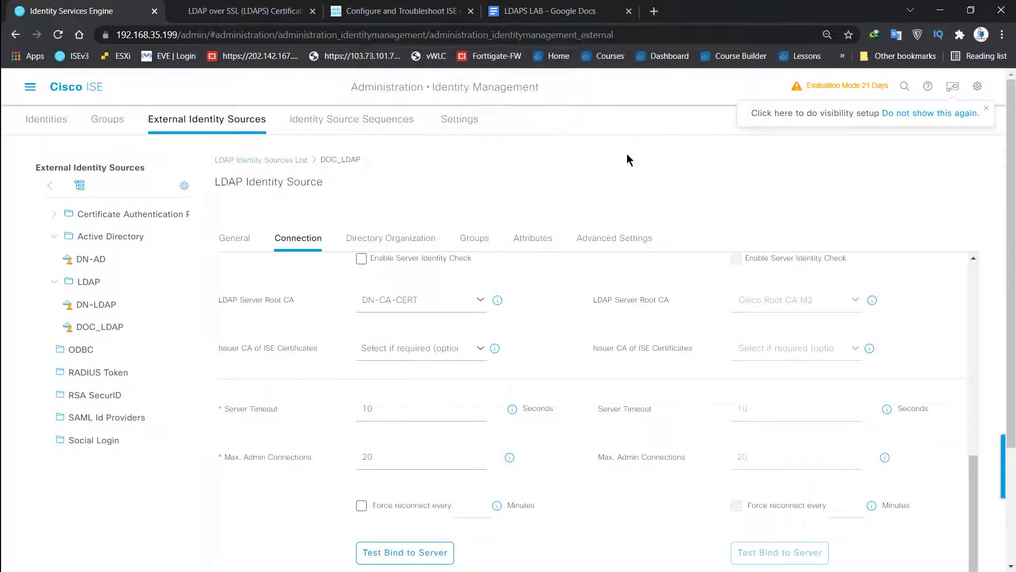
Step: Enable the server identity check for the primary server and test the bind again
scroll(451, 326, "up", 5)
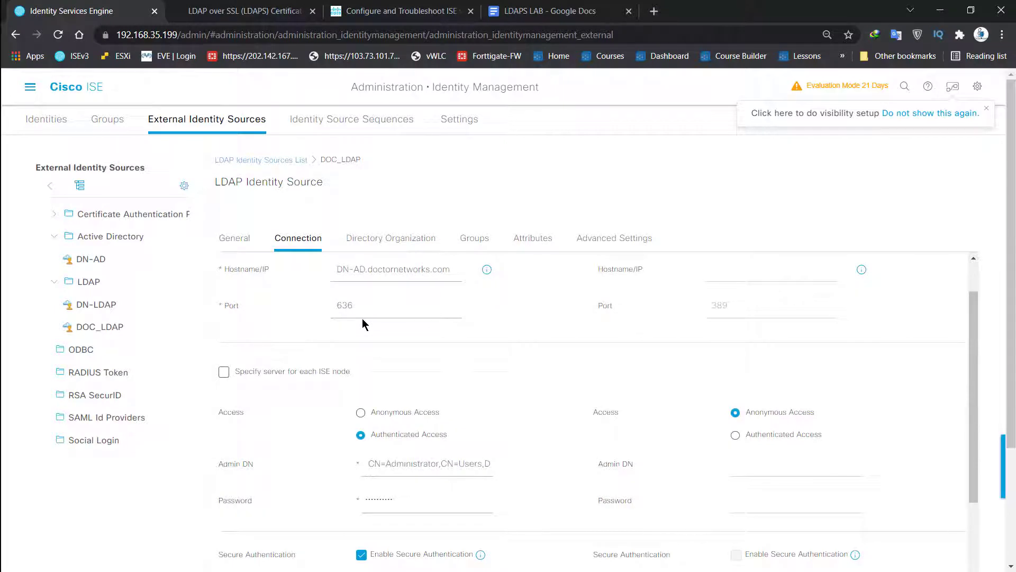
scroll(363, 319, "down", 4)
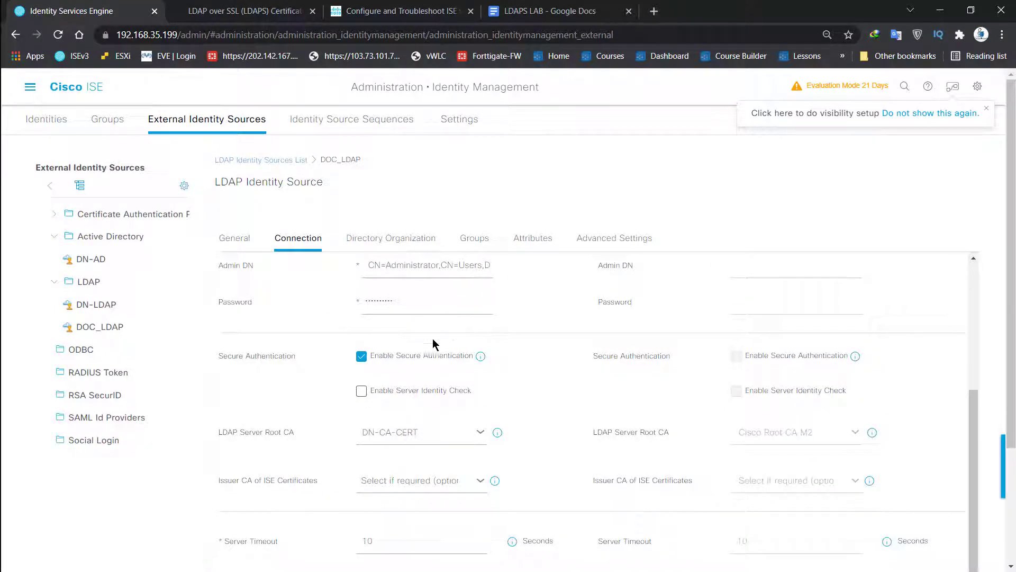
left_click(361, 393)
scroll(446, 410, "down", 5)
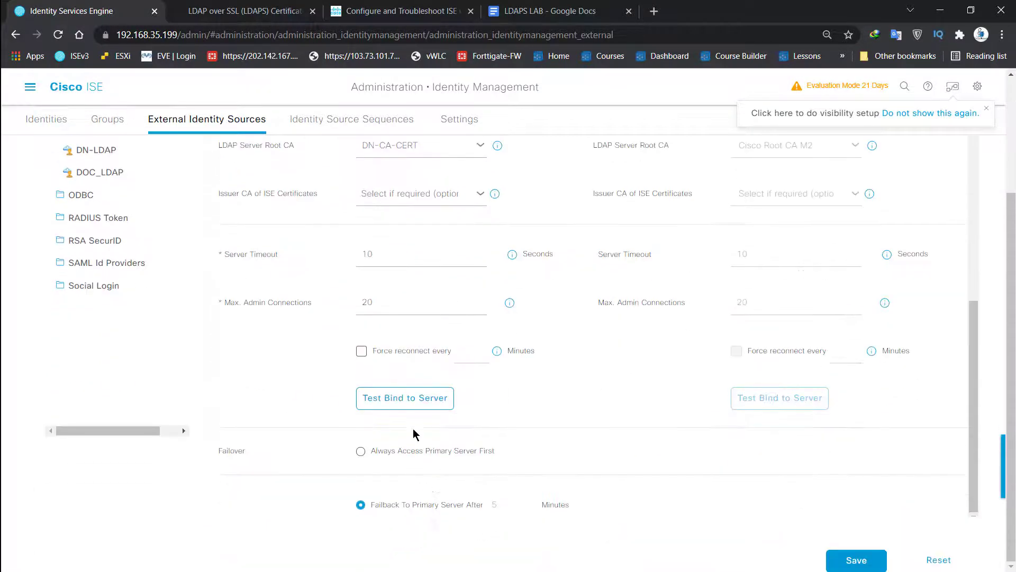
left_click(415, 404)
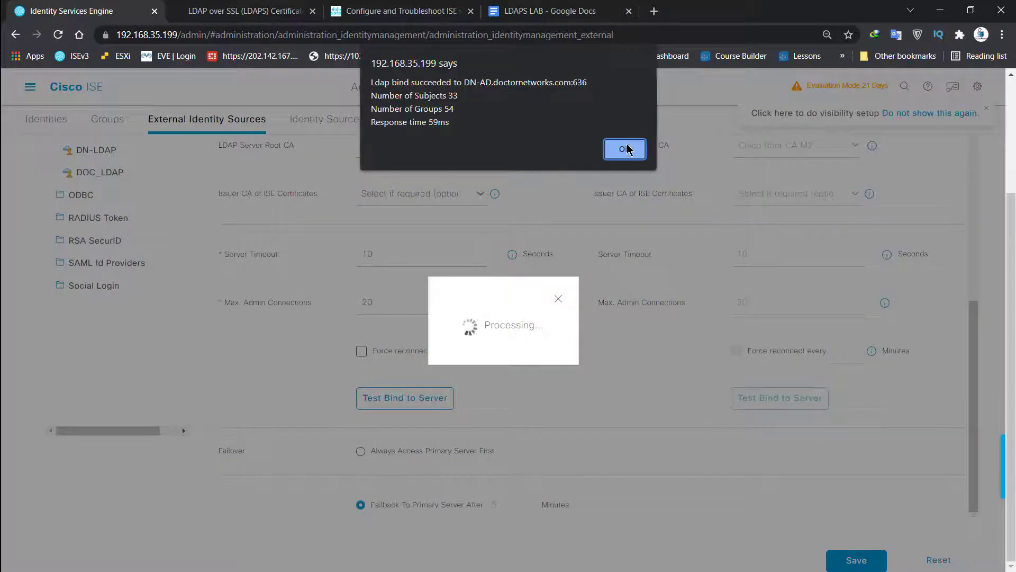
left_click(624, 149)
Step: Try the primary server's IP address 192.168.35.200 as Hostname/IP and test the bind with the server identity check enabled
scroll(397, 291, "up", 7)
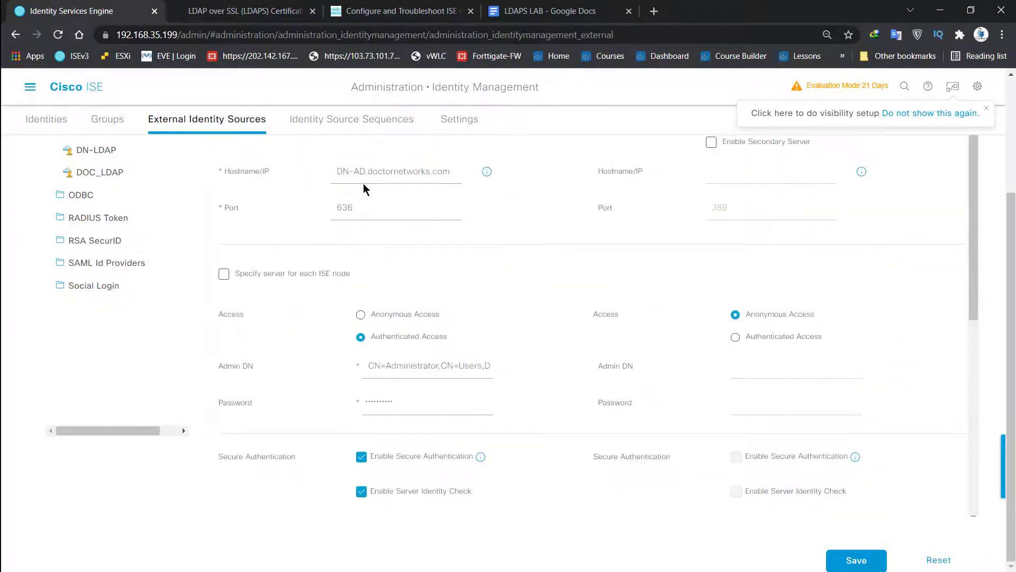
left_click(356, 174)
triple_click(355, 173)
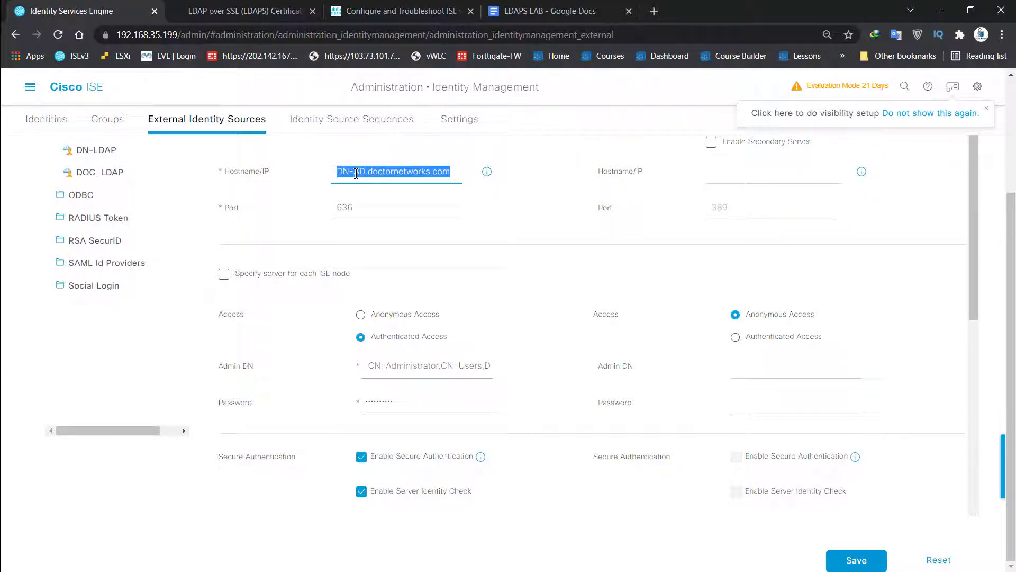
type("192.168")
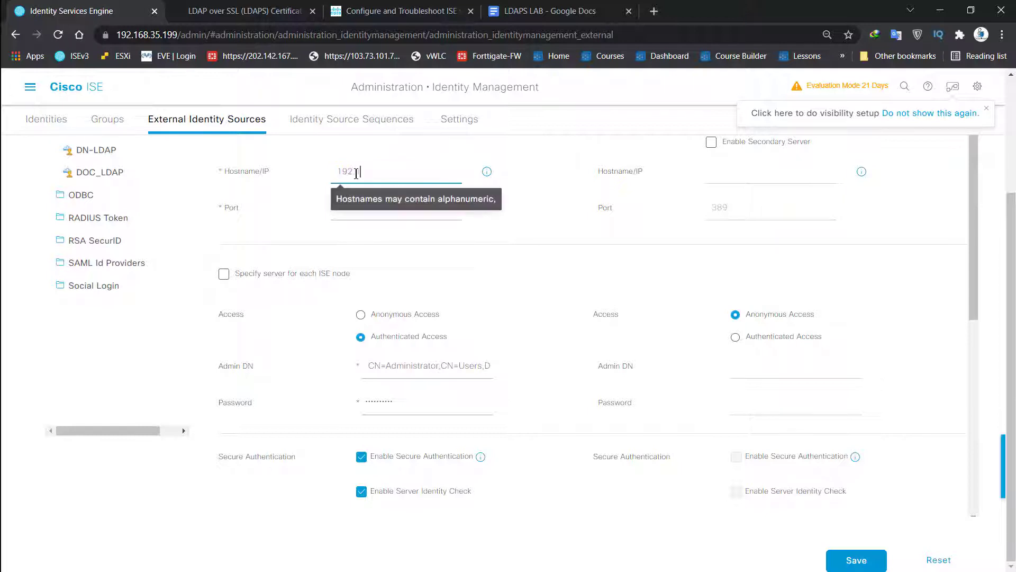
type(".35.200")
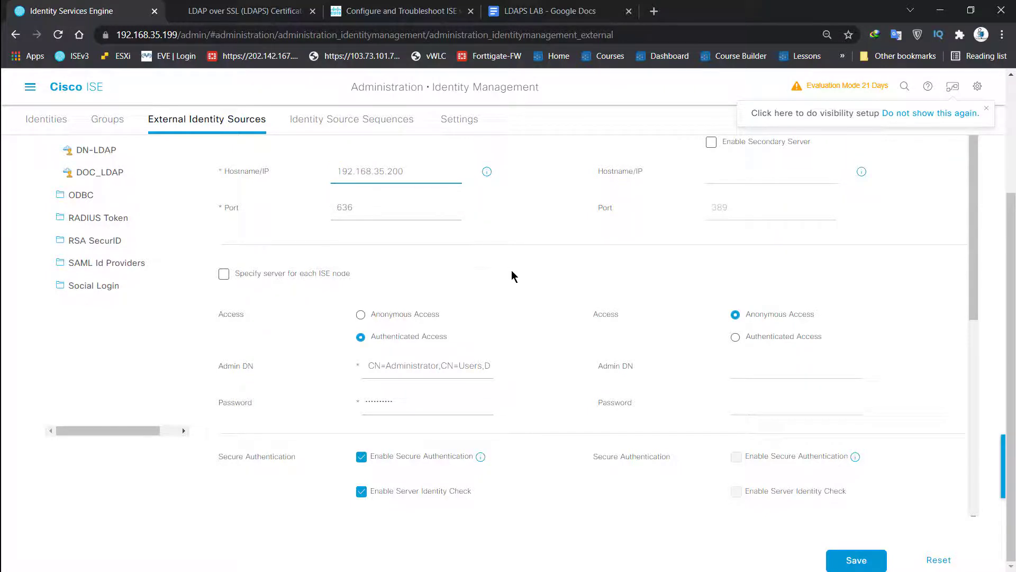
scroll(513, 274, "down", 8)
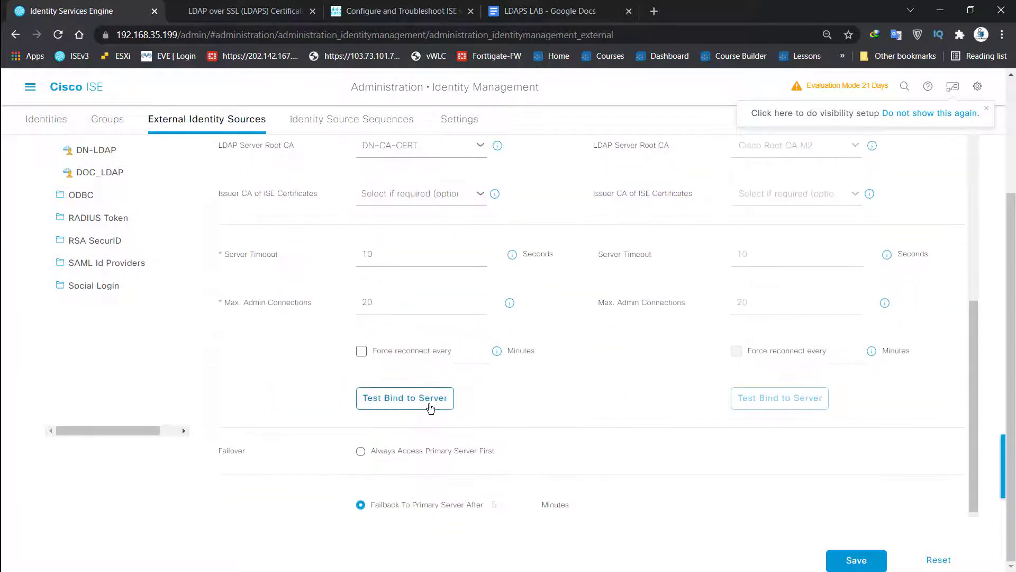
left_click(427, 406)
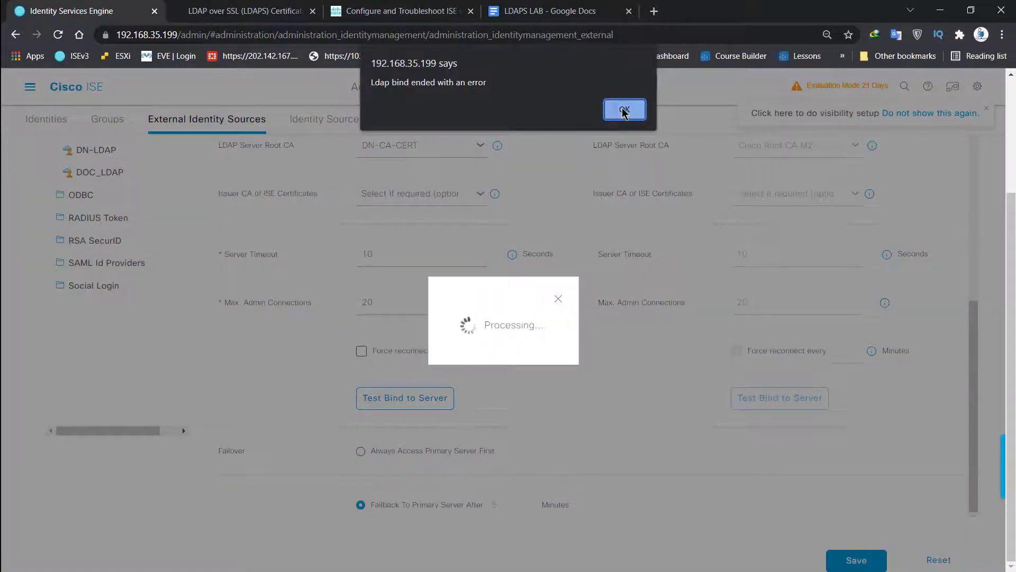
left_click(624, 109)
scroll(422, 245, "up", 5)
left_click(361, 368)
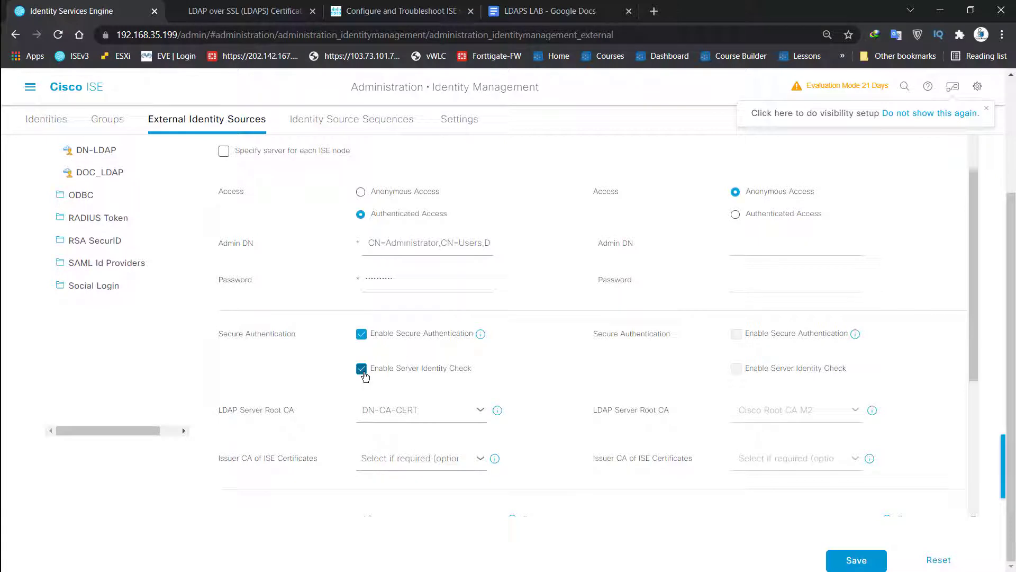
scroll(365, 392, "up", 2)
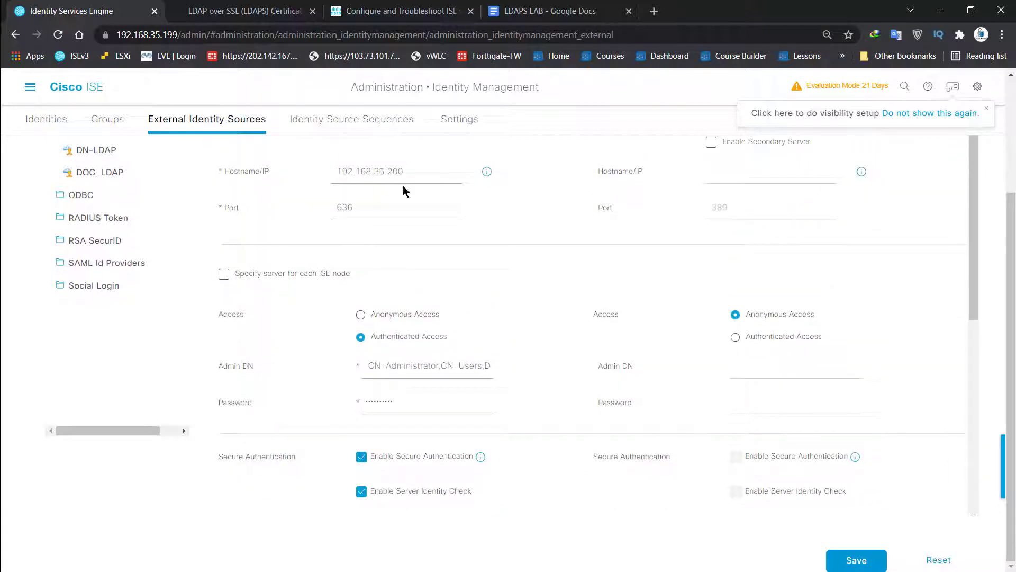
left_click_drag(411, 173, 337, 172)
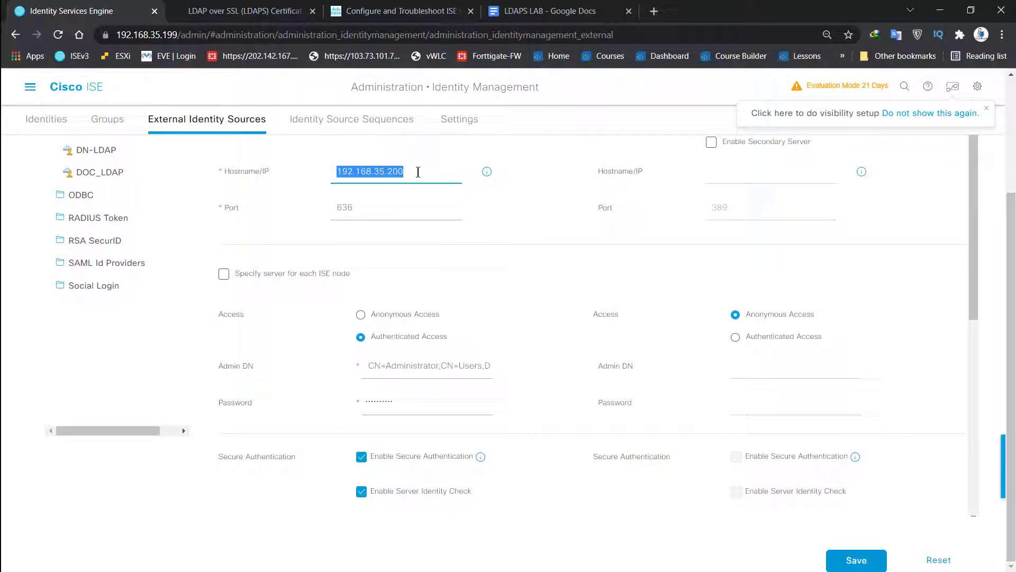
Step: Switch to the 192.168.35.200 remote desktop and examine the Subject Alternative Name of the first personal certificate in Console1
key("alt+Tab")
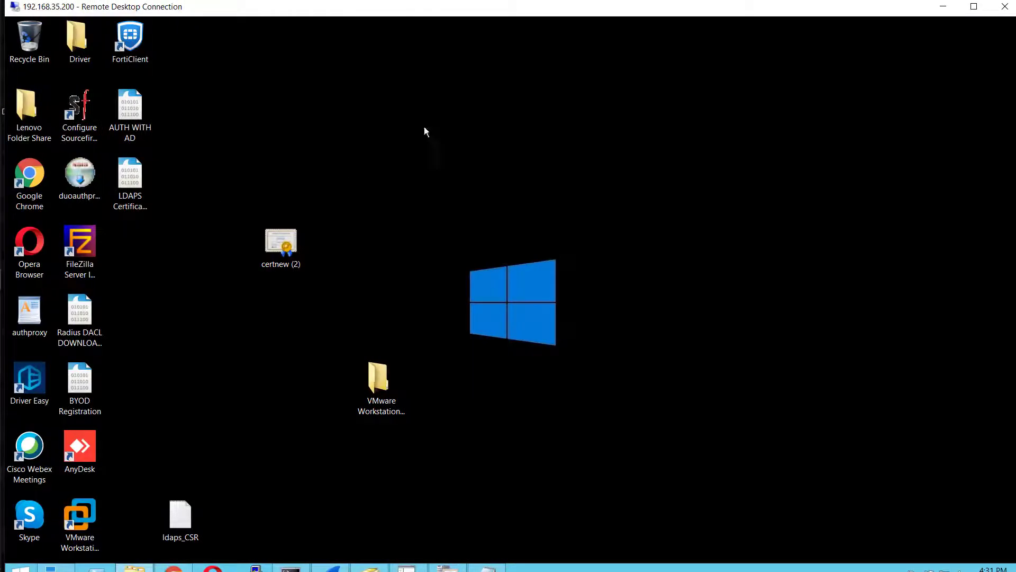
left_click(974, 7)
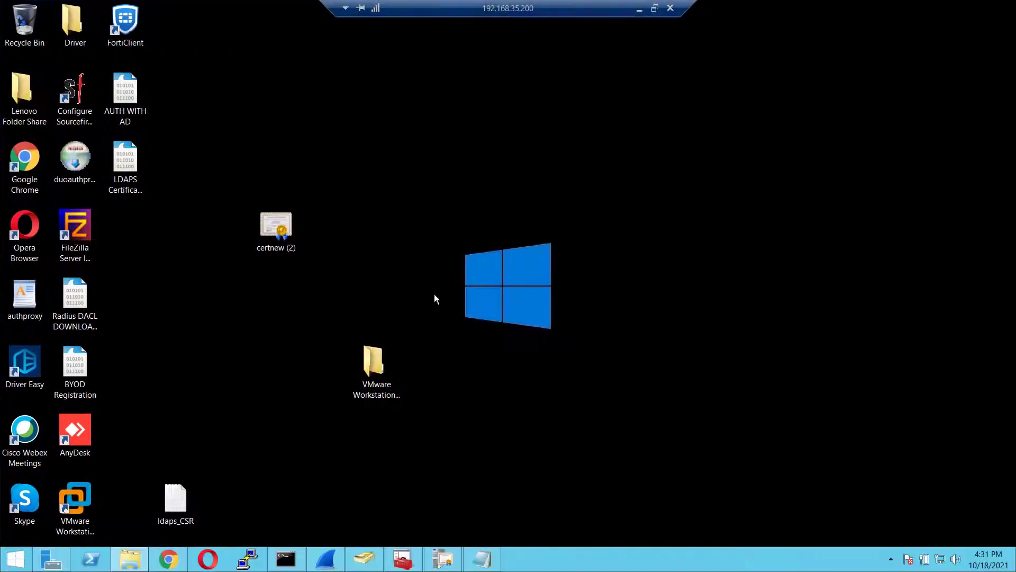
left_click(417, 564)
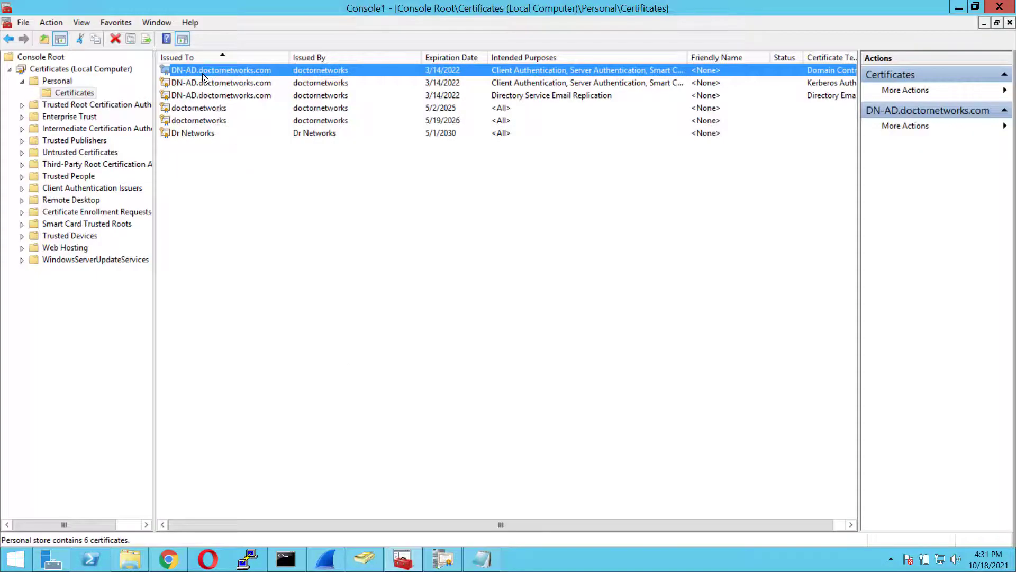
double_click(202, 74)
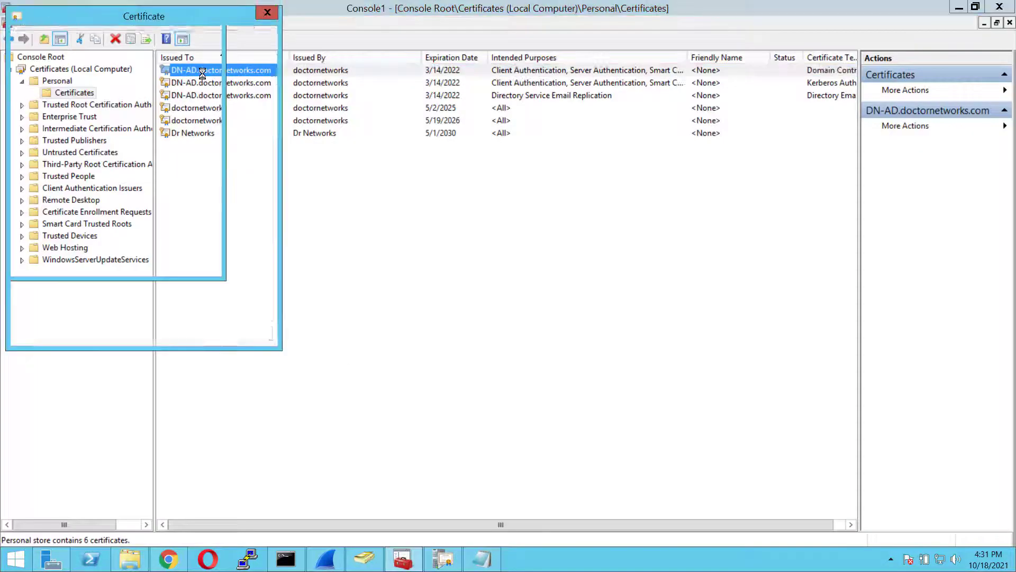
left_click(66, 39)
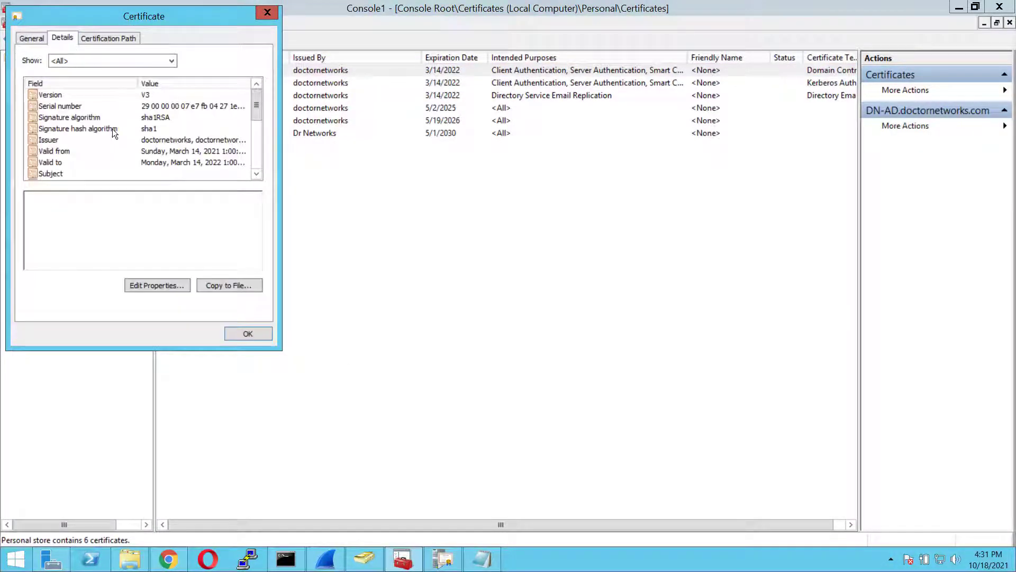
scroll(114, 129, "down", 2)
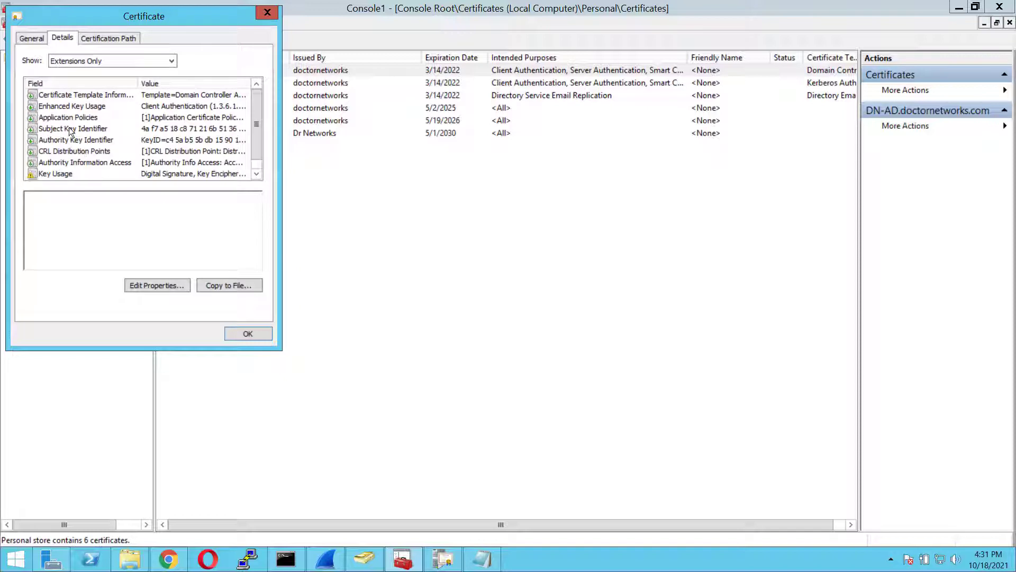
scroll(70, 129, "down", 1)
left_click(83, 107)
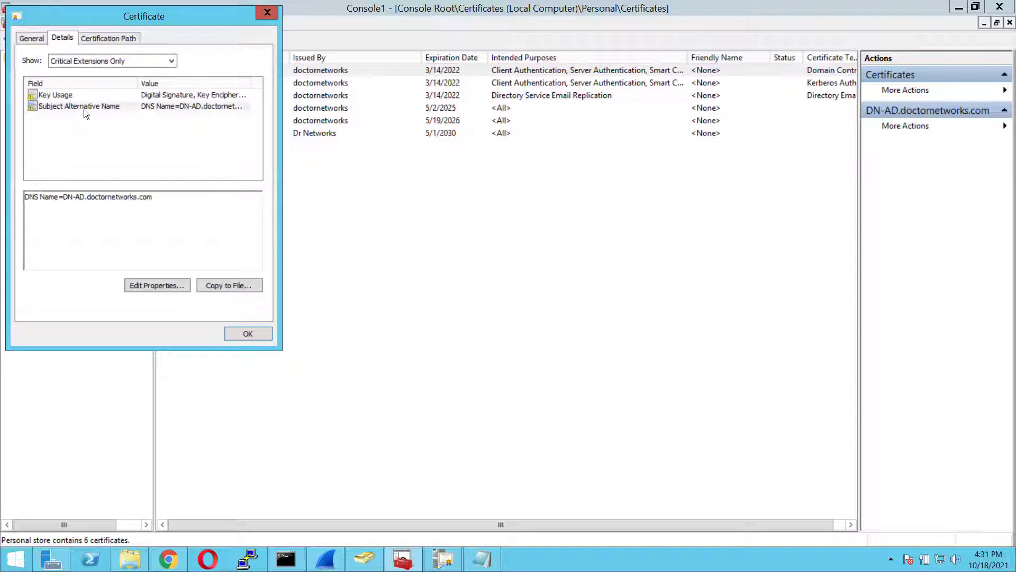
left_click(92, 204)
left_click_drag(153, 197, 33, 198)
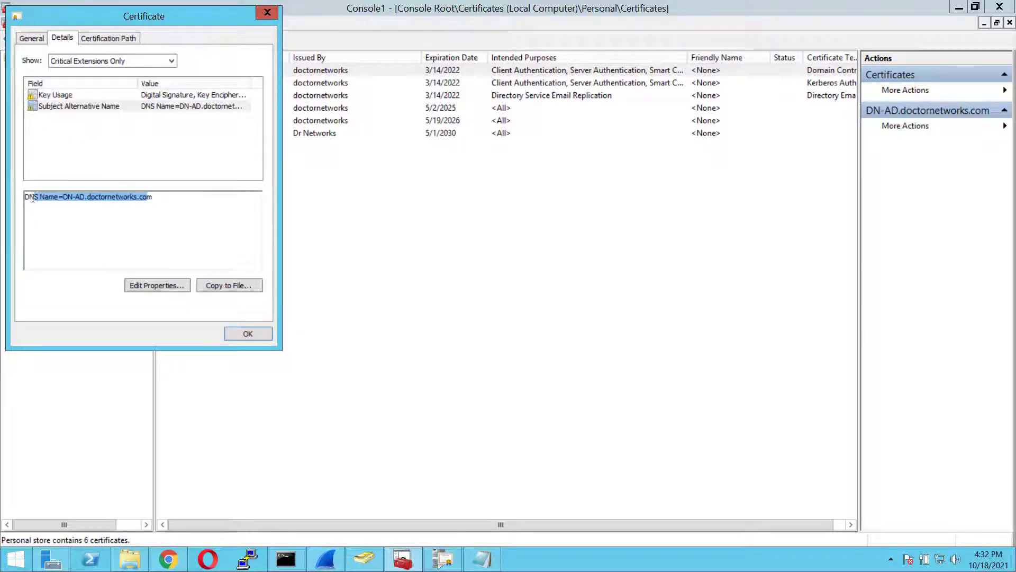
left_click(266, 14)
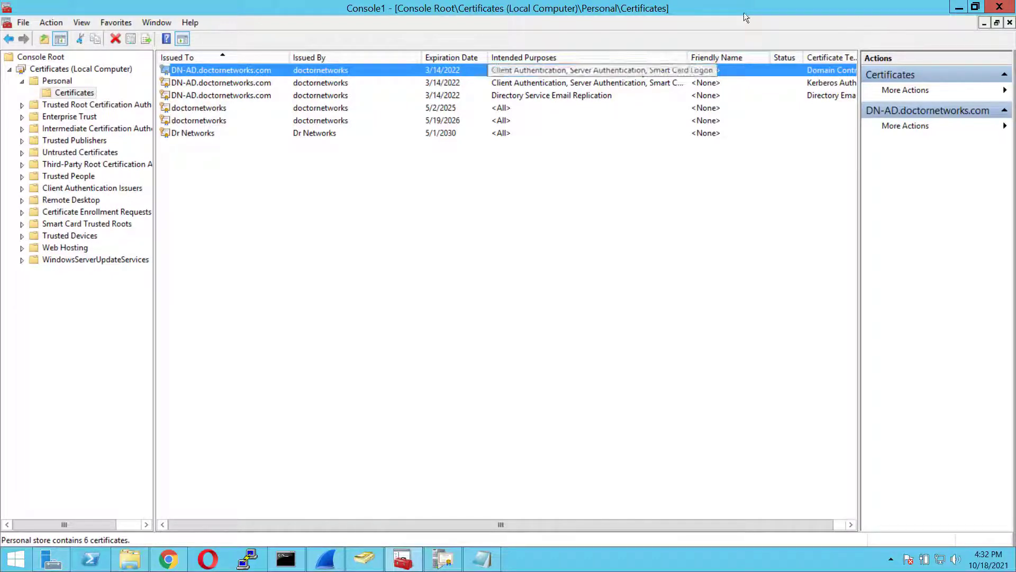
left_click(657, 8)
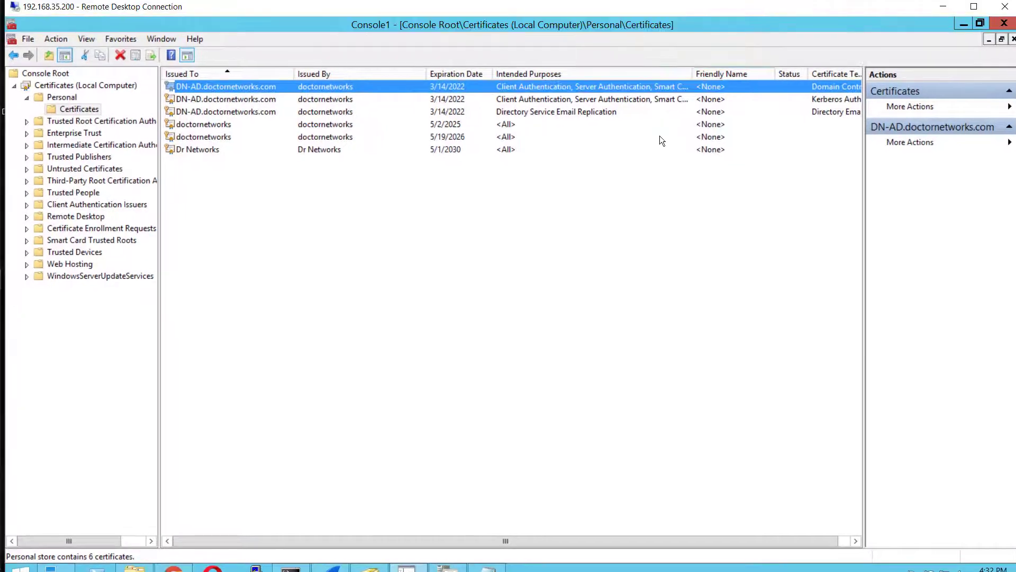
Step: Return to Cisco ISE and restore the primary server's Hostname/IP to DN-AD.doctornetworks.com
key("alt+Tab")
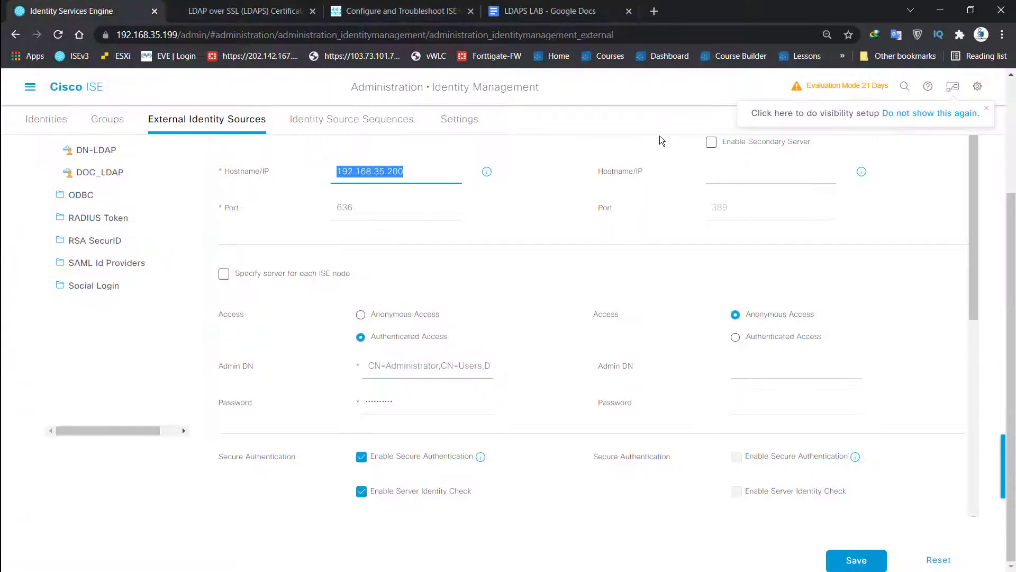
type("192")
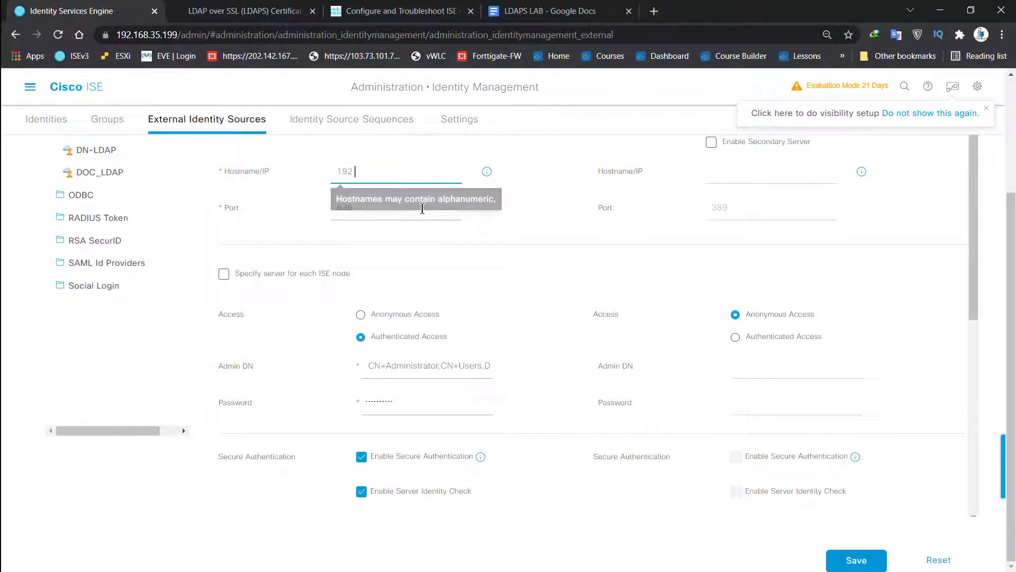
key("ctrl+z")
left_click(444, 223)
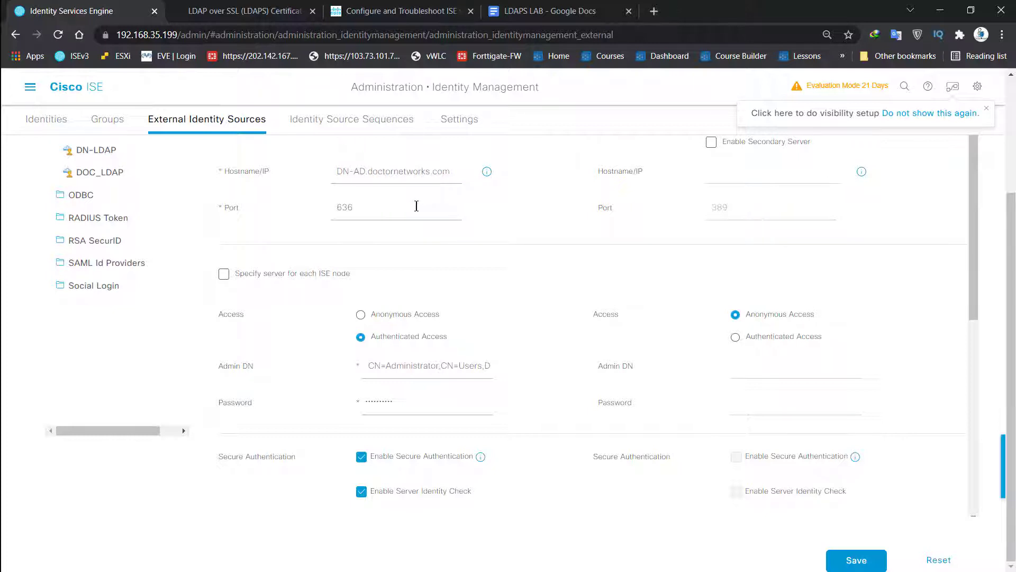
Step: Test the bind to the primary server using its DN-AD.doctornetworks.com hostname and dismiss the result
scroll(408, 202, "down", 1)
scroll(388, 193, "up", 1)
scroll(379, 223, "down", 1)
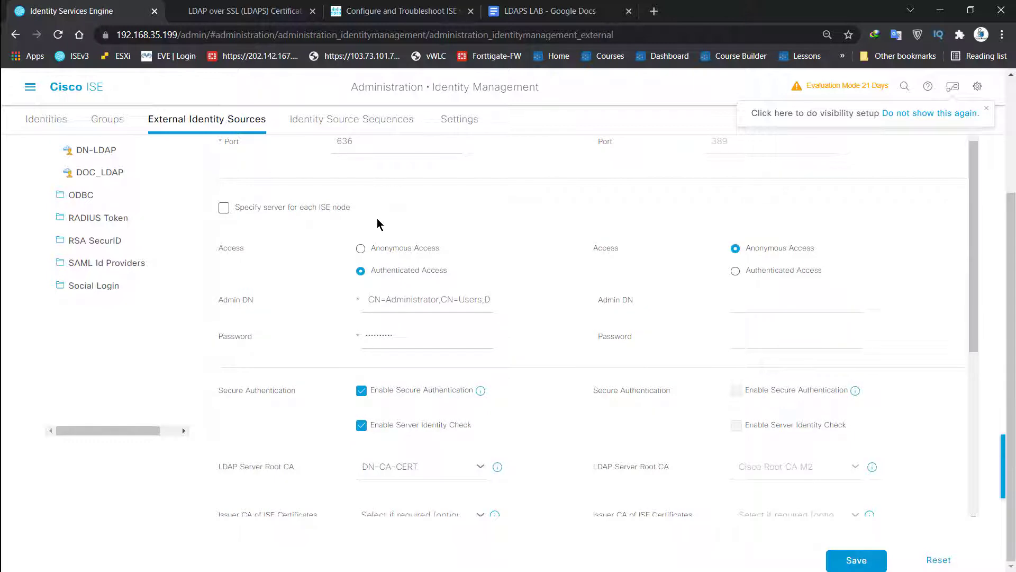
scroll(379, 224, "down", 2)
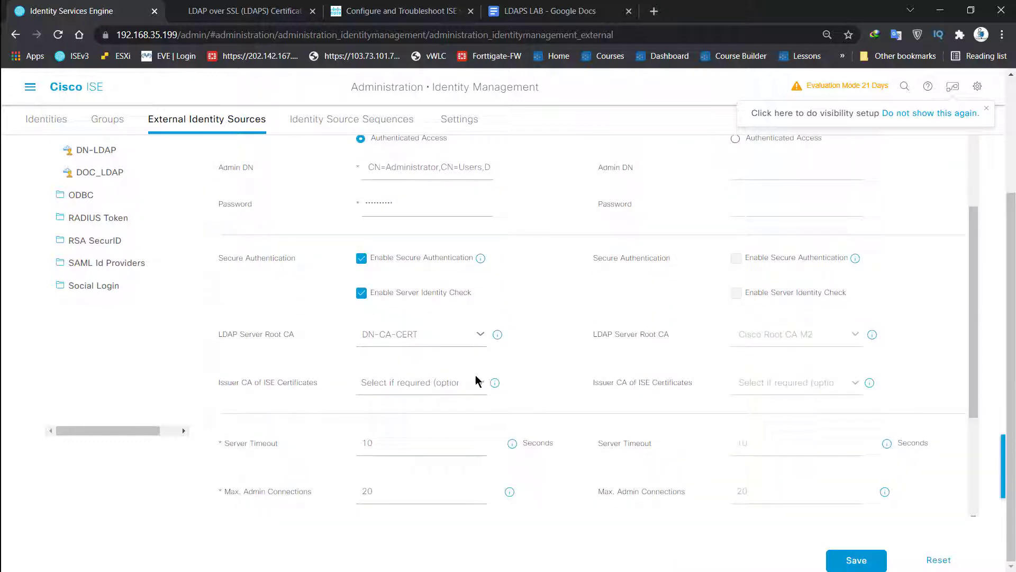
scroll(479, 392, "down", 3)
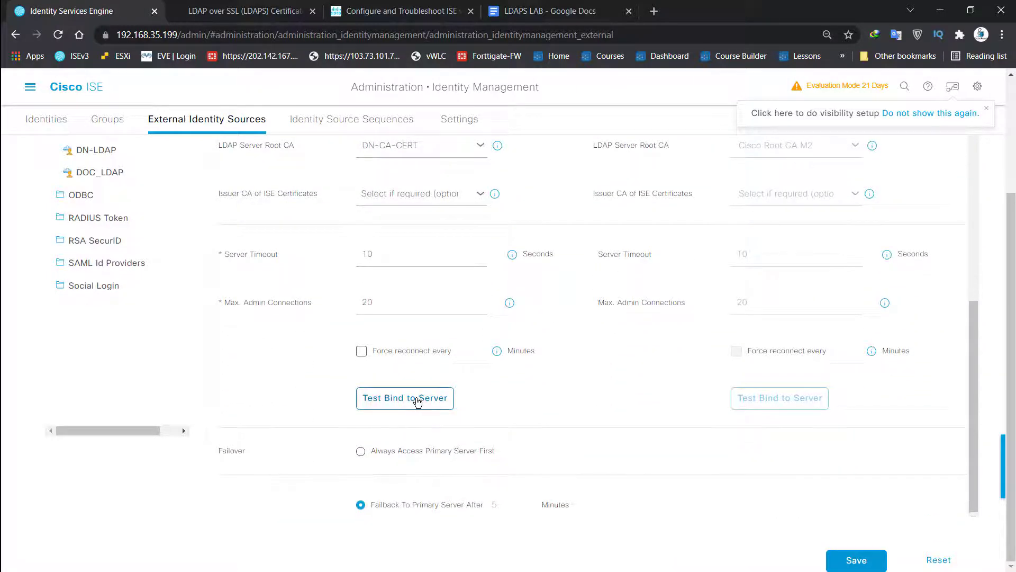
left_click(417, 402)
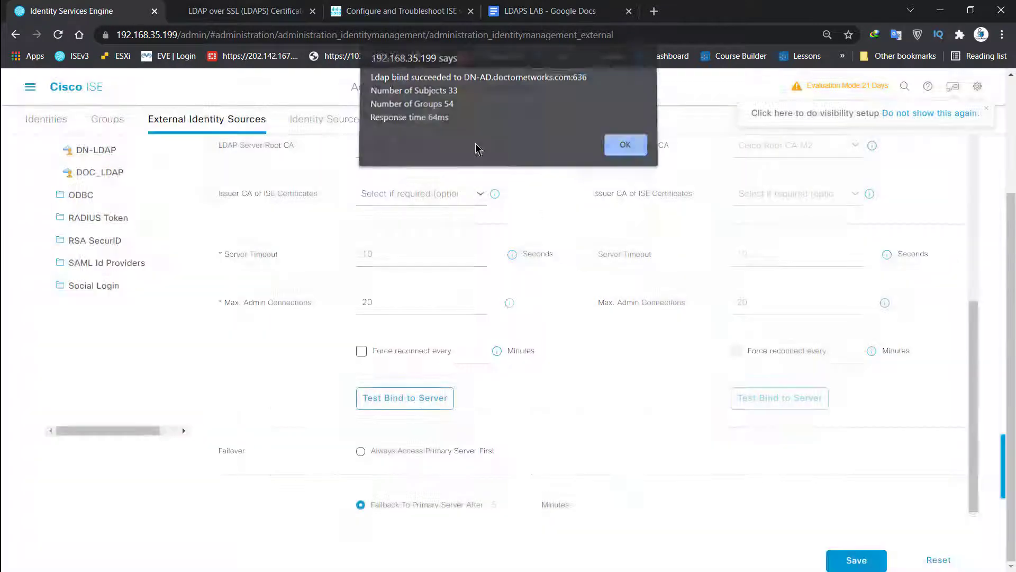
key("Return")
Step: Examine the primary server's optional Issuer CA of ISE Certificates setting, highlighting its label
scroll(469, 291, "up", 3)
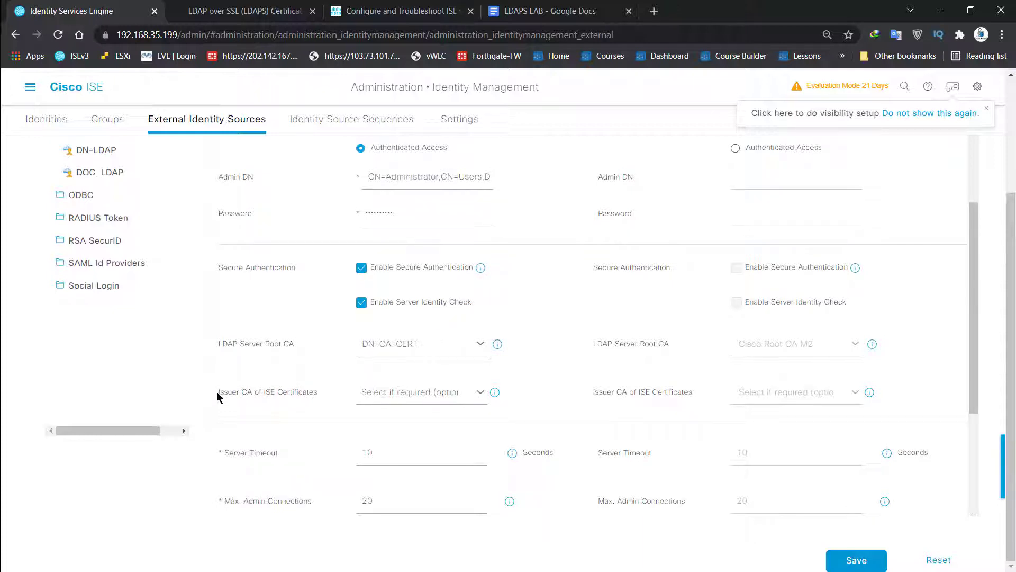
mouse_move(216, 396)
left_mouse_down()
mouse_move(273, 394)
mouse_move(224, 395)
left_mouse_up()
left_click(290, 405)
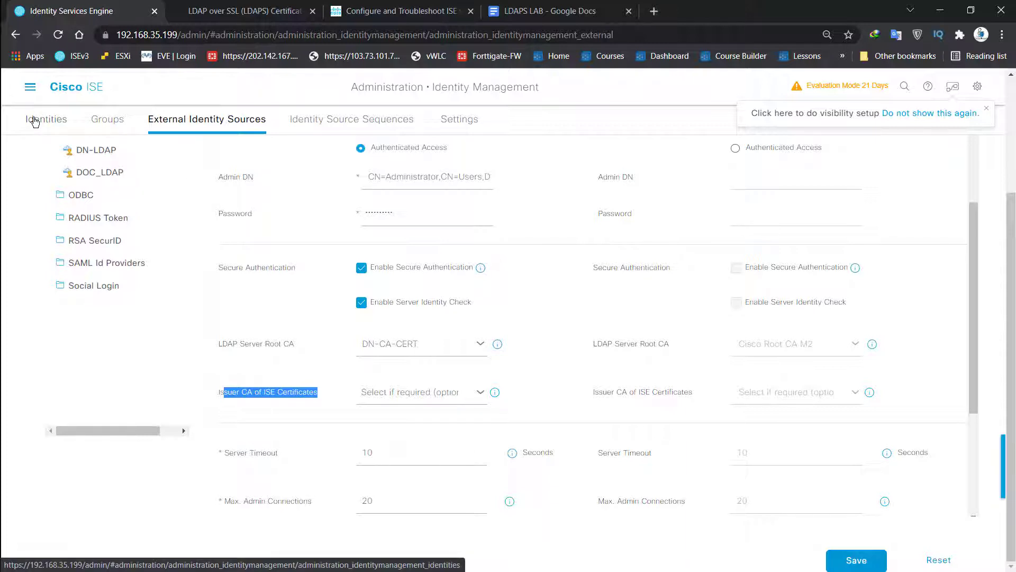
Step: Switch to the 192.168.35.200 remote desktop and examine the doctornetworks certificates in Console1's Trusted Root Certification Authorities store
key("ctrl+super+Right")
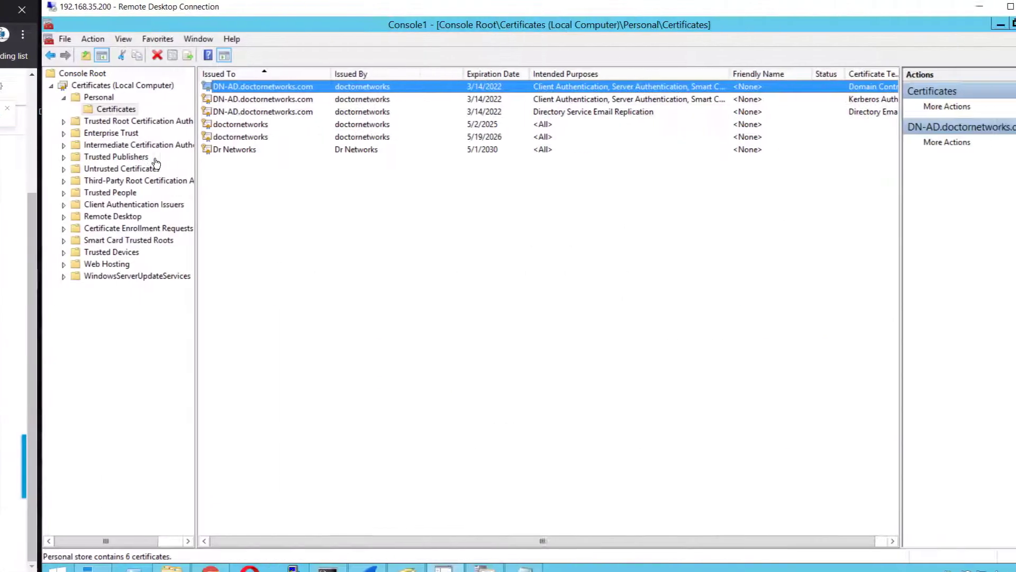
left_click(47, 122)
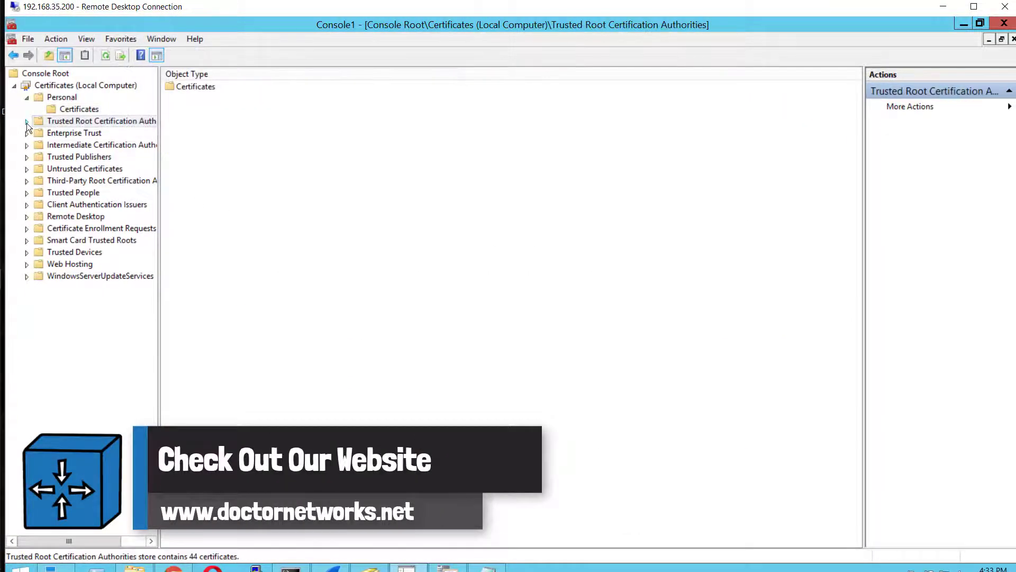
left_click(27, 121)
left_click(74, 134)
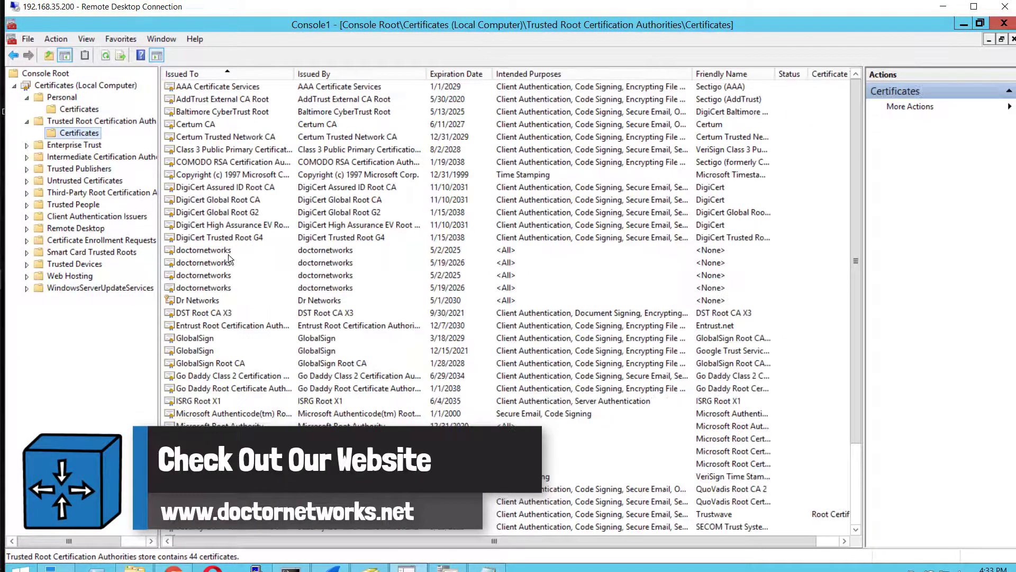
left_click(204, 252)
left_click(203, 263)
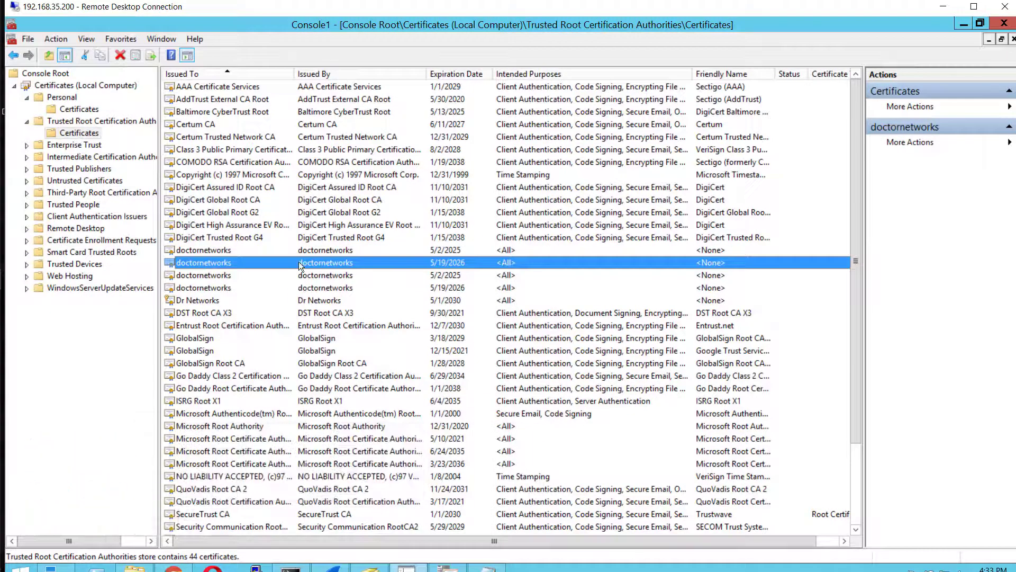
Step: Return to Cisco ISE and disable the server identity check for the primary LDAP server
left_click(945, 12)
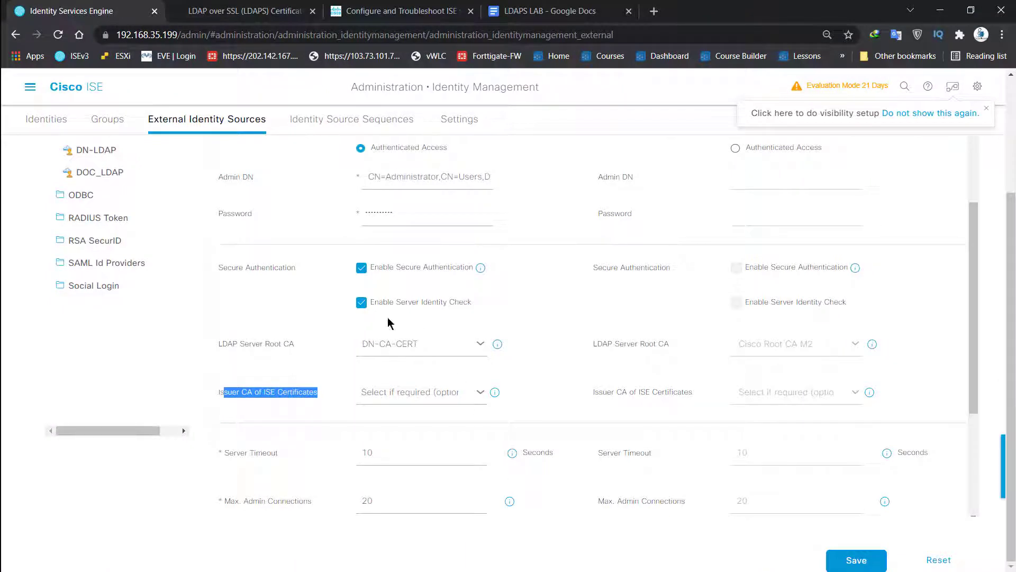
left_click(365, 309)
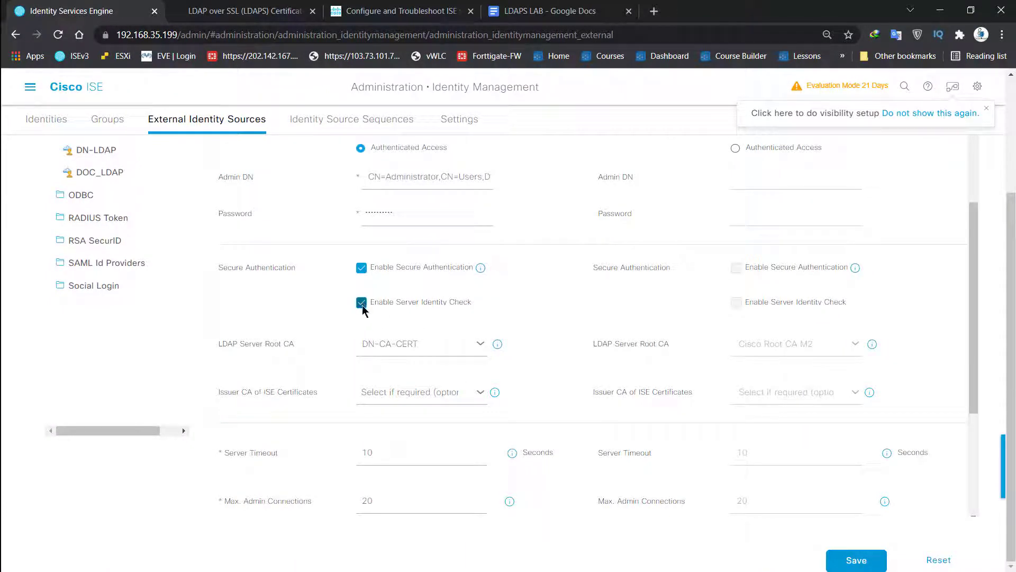
left_click(362, 305)
Step: Test the bind to the primary server with the server identity check disabled and dismiss the result
scroll(385, 304, "down", 3)
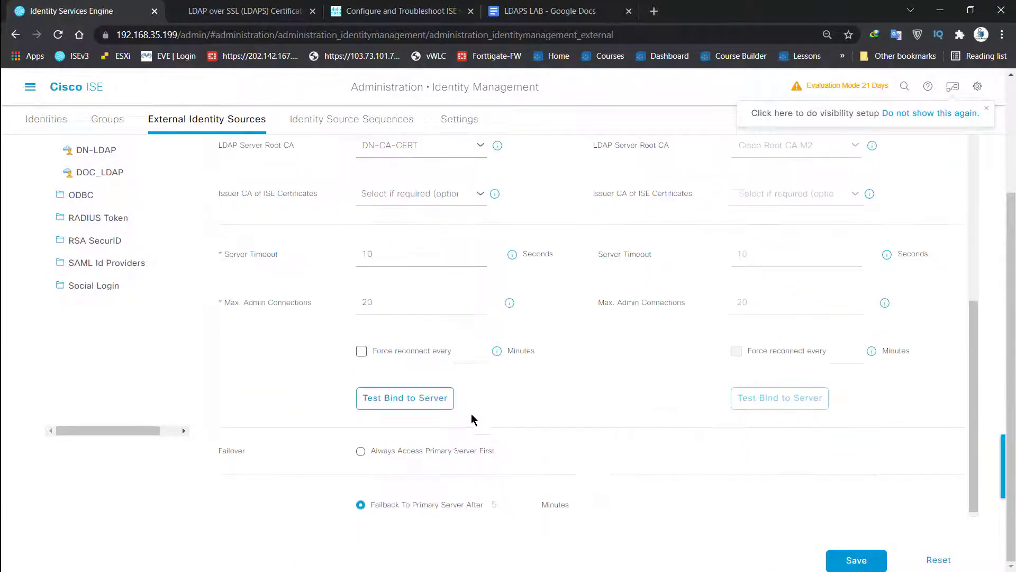
left_click(419, 405)
left_click(624, 149)
scroll(471, 220, "up", 1)
scroll(430, 257, "up", 5)
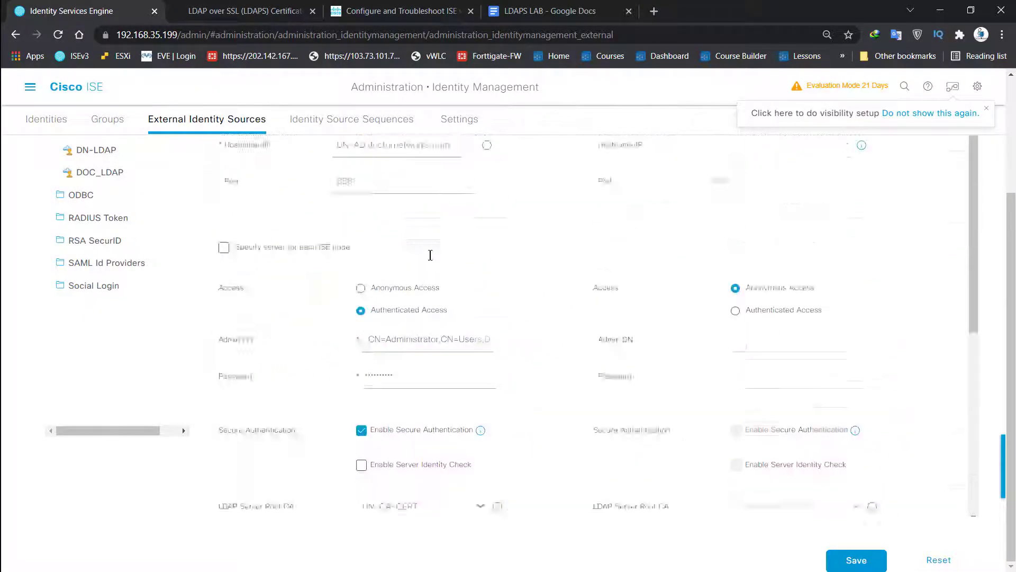
Step: Open the LDAP over SSL (LDAPS) Certificate article and highlight the "Enabling LDAPS for Client Authentication" heading
left_click(236, 11)
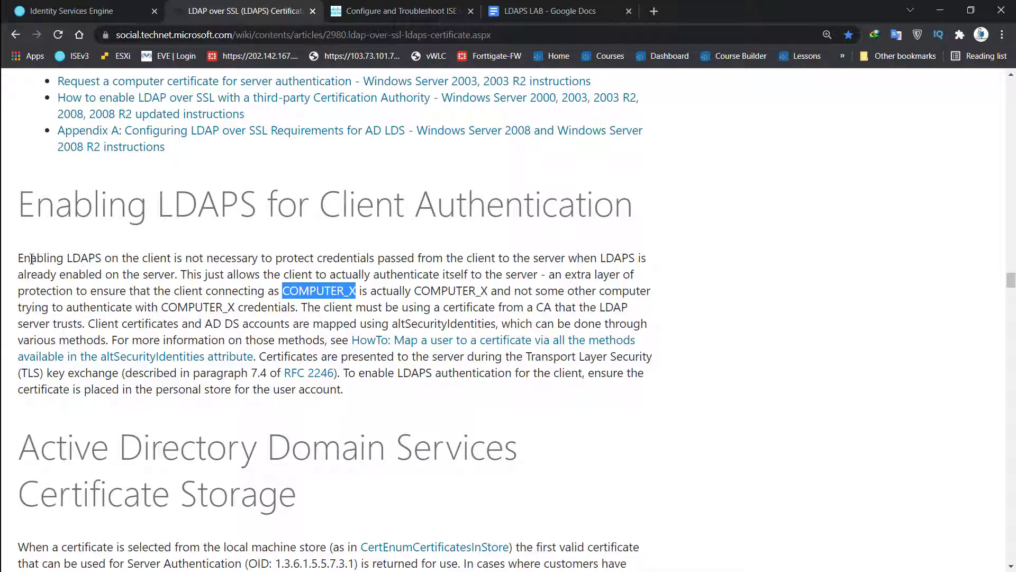
left_click_drag(20, 212, 625, 205)
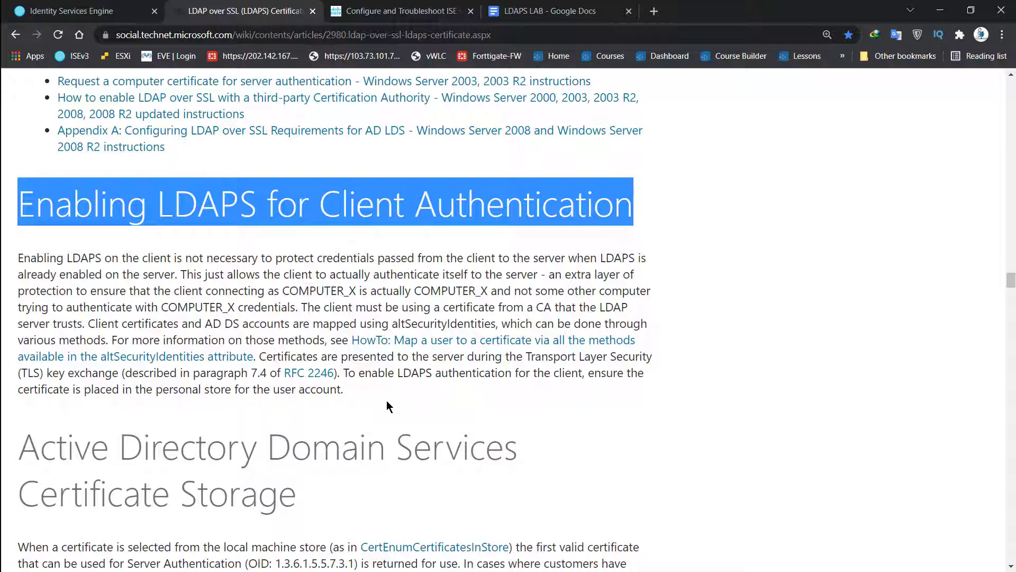
Step: Switch to the Cisco guide on ISE with LDAPS and review its introduction, supported authentication protocols and network diagram
left_click(386, 17)
scroll(337, 252, "up", 4)
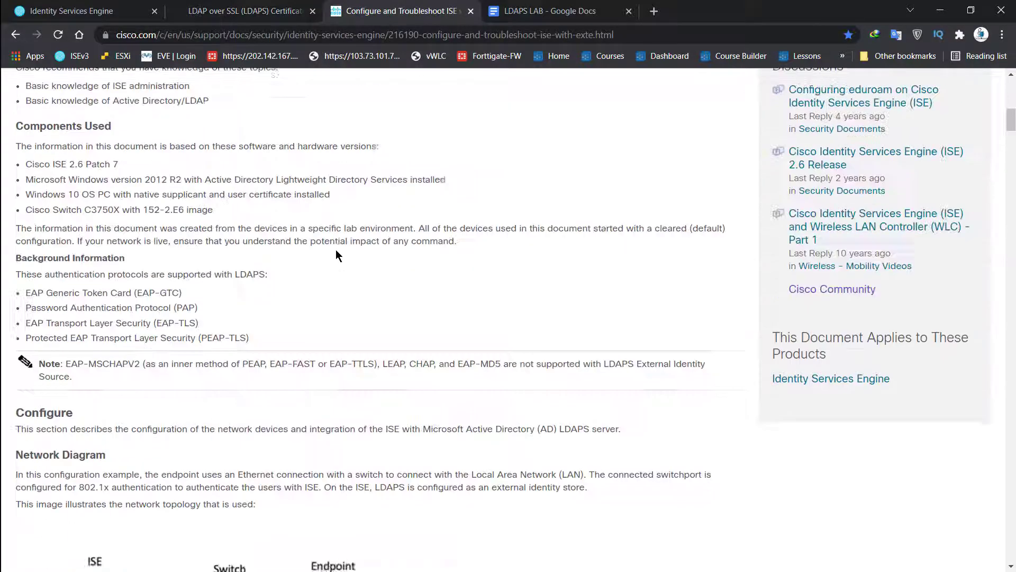
scroll(335, 249, "up", 5)
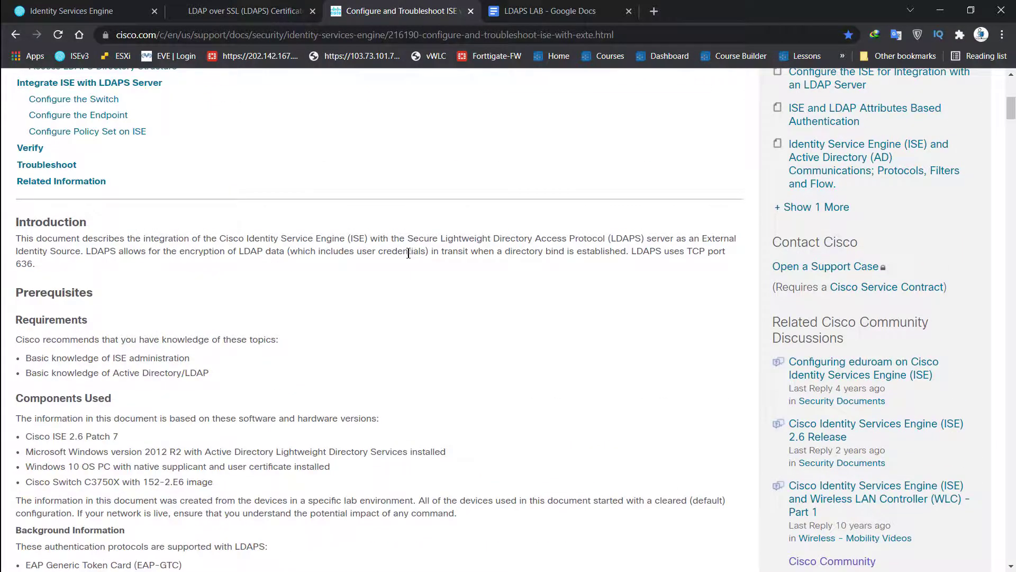
scroll(412, 253, "down", 9)
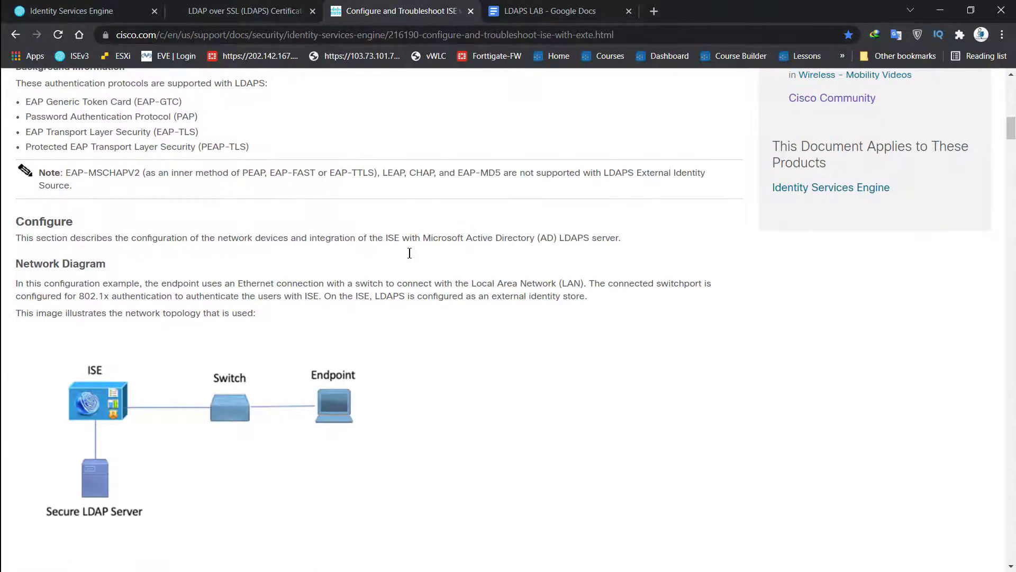
scroll(409, 252, "down", 3)
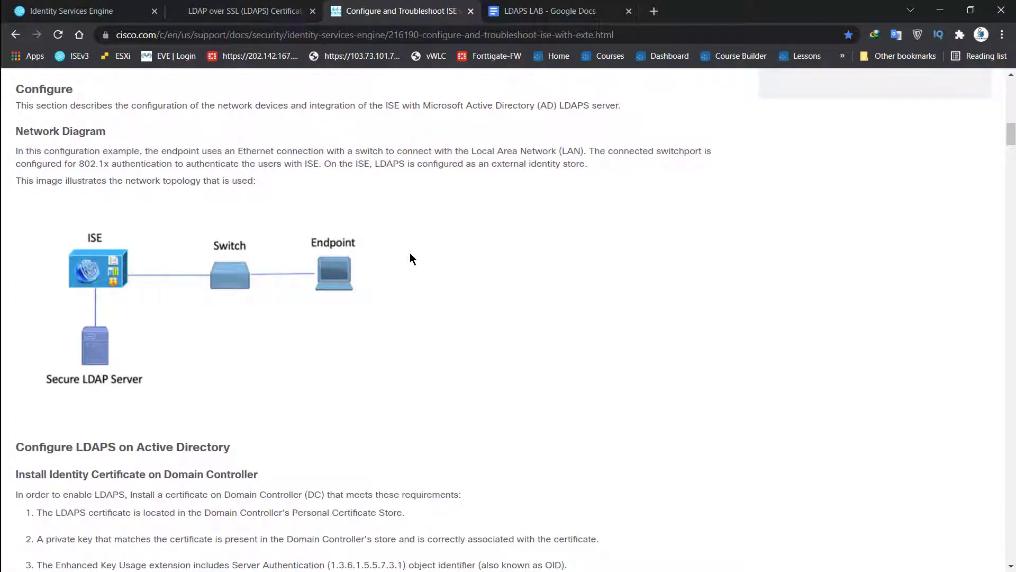
scroll(410, 258, "up", 4)
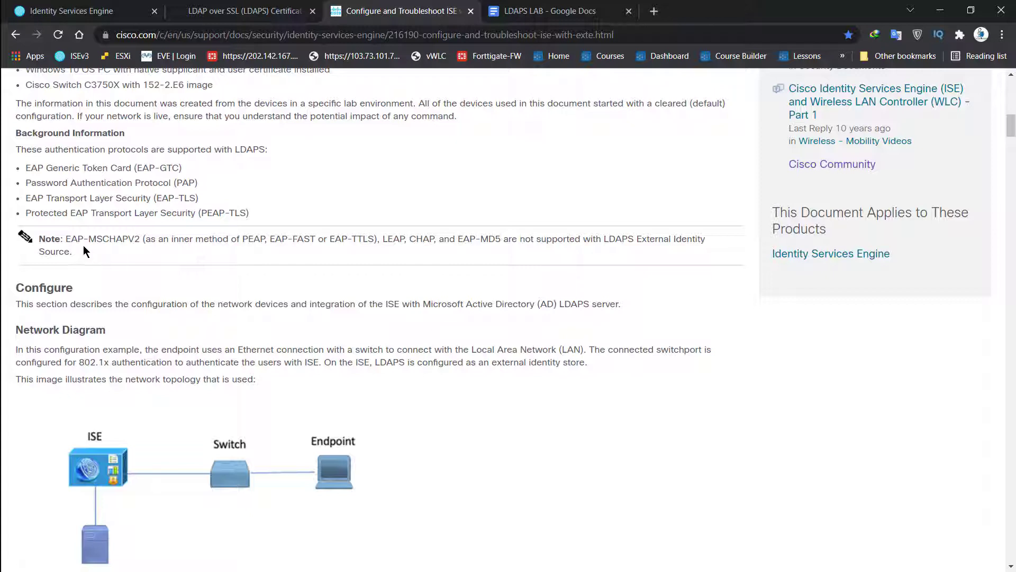
Step: Highlight EAP-MSCHAPV2 in the note on protocols unsupported with LDAPS and return to the Identity Services Engine page
left_click_drag(71, 239, 136, 239)
left_click_drag(136, 240, 132, 243)
left_click(136, 242)
left_click(236, 12)
left_click(89, 16)
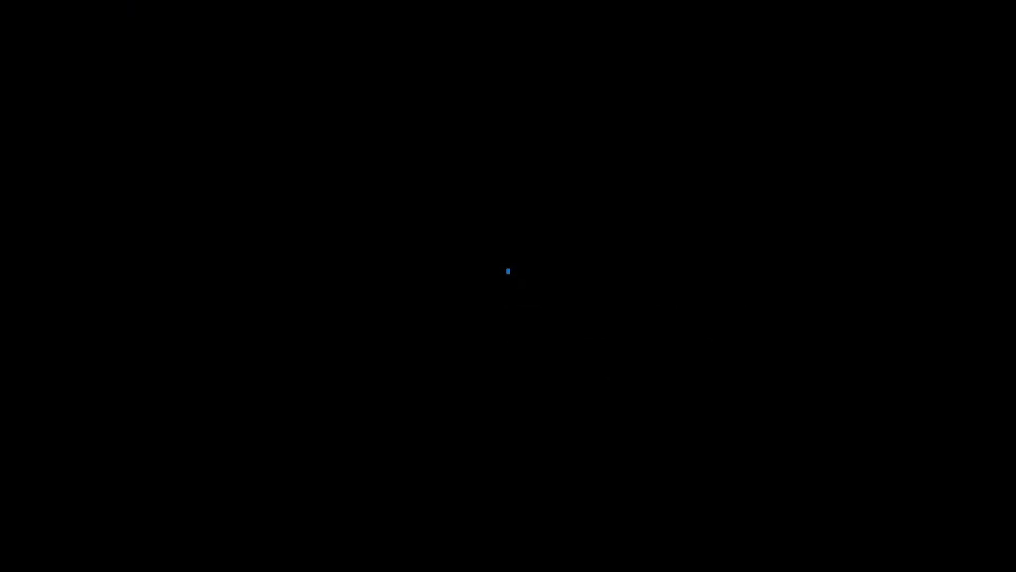